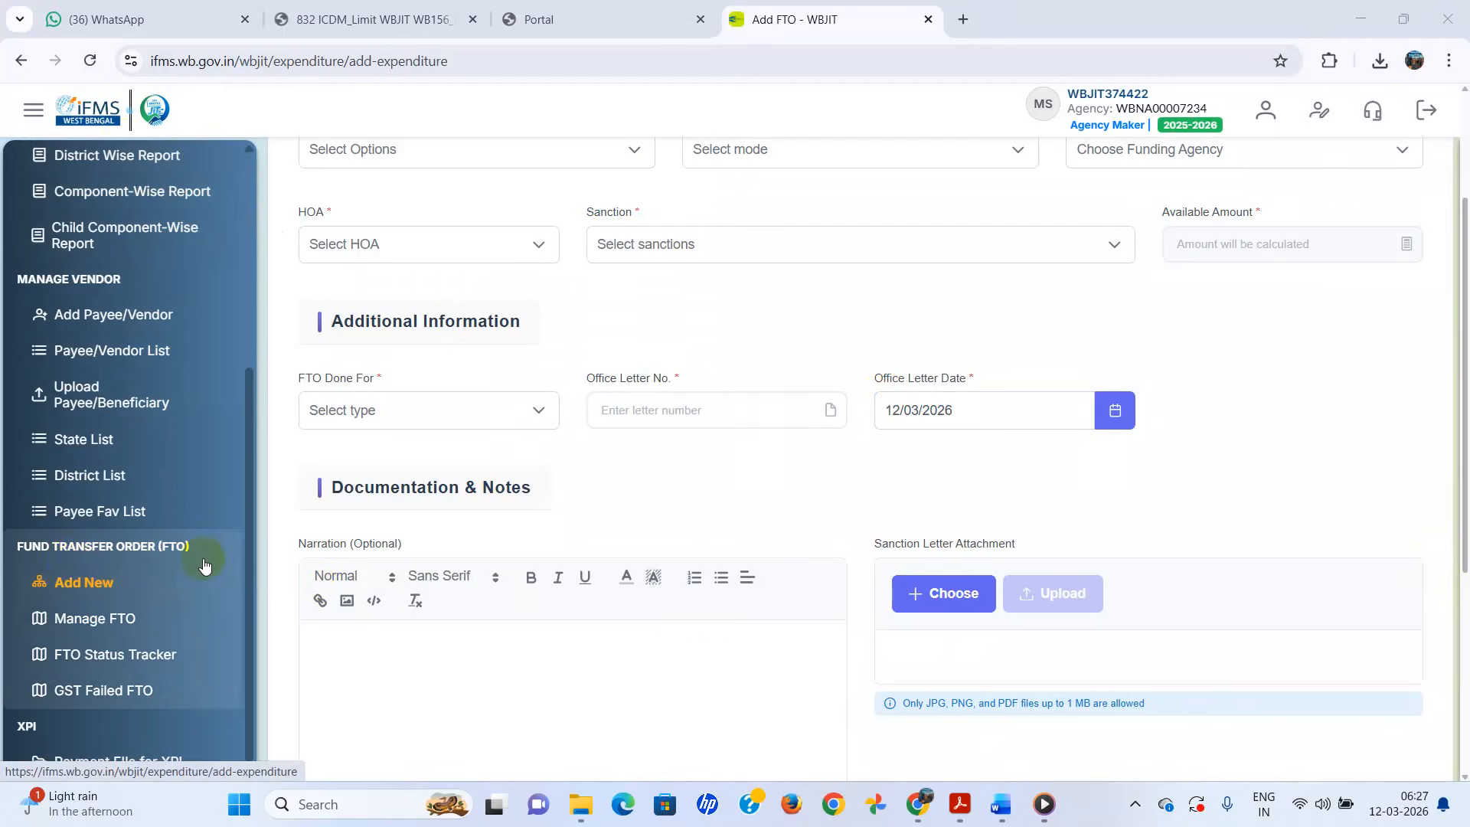
- Switch between the IFMS portal and JIT services login pages, then close the extra JIT page
scroll(747, 611, up, 3)
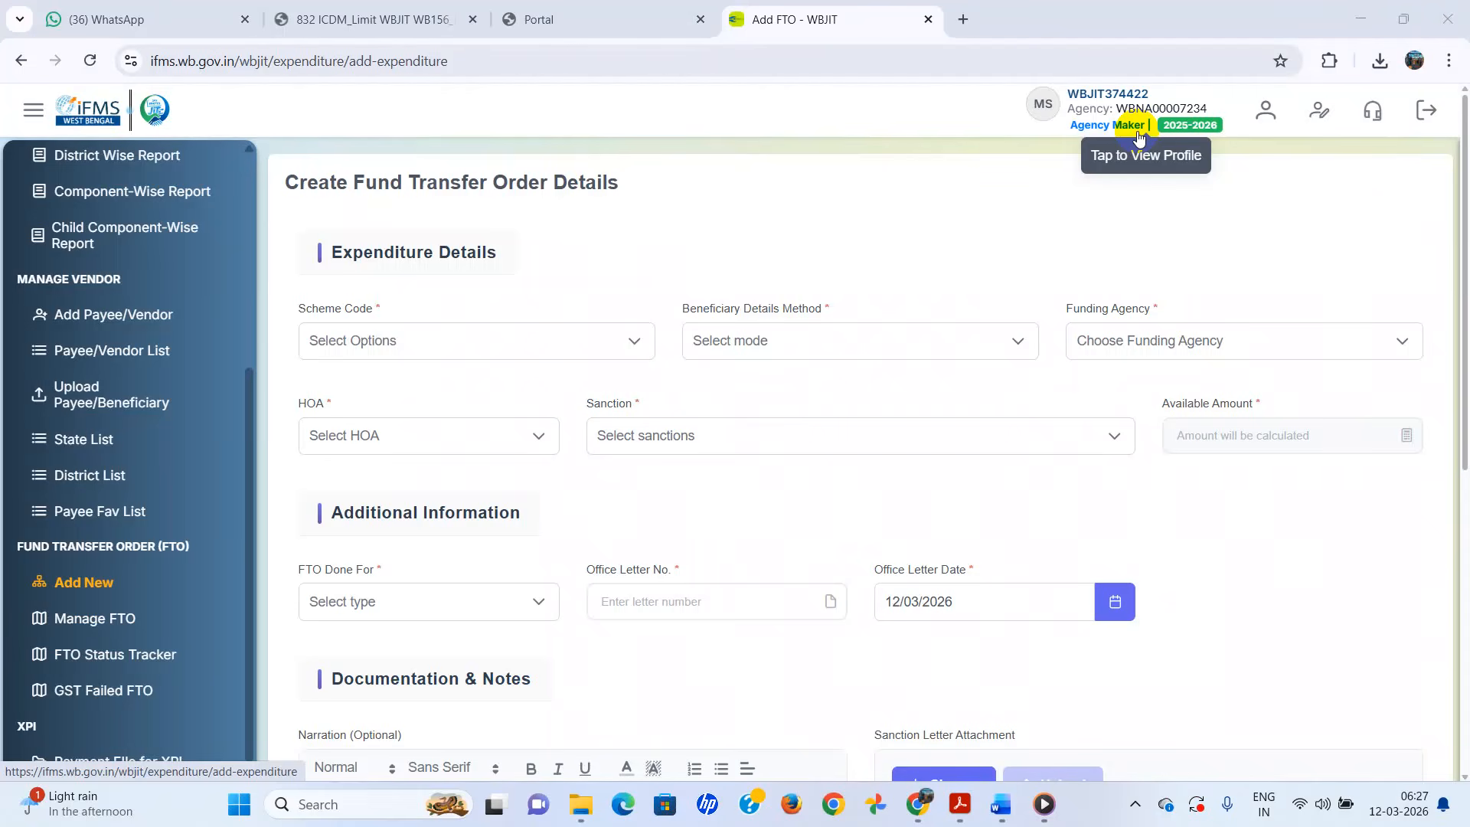
click(607, 20)
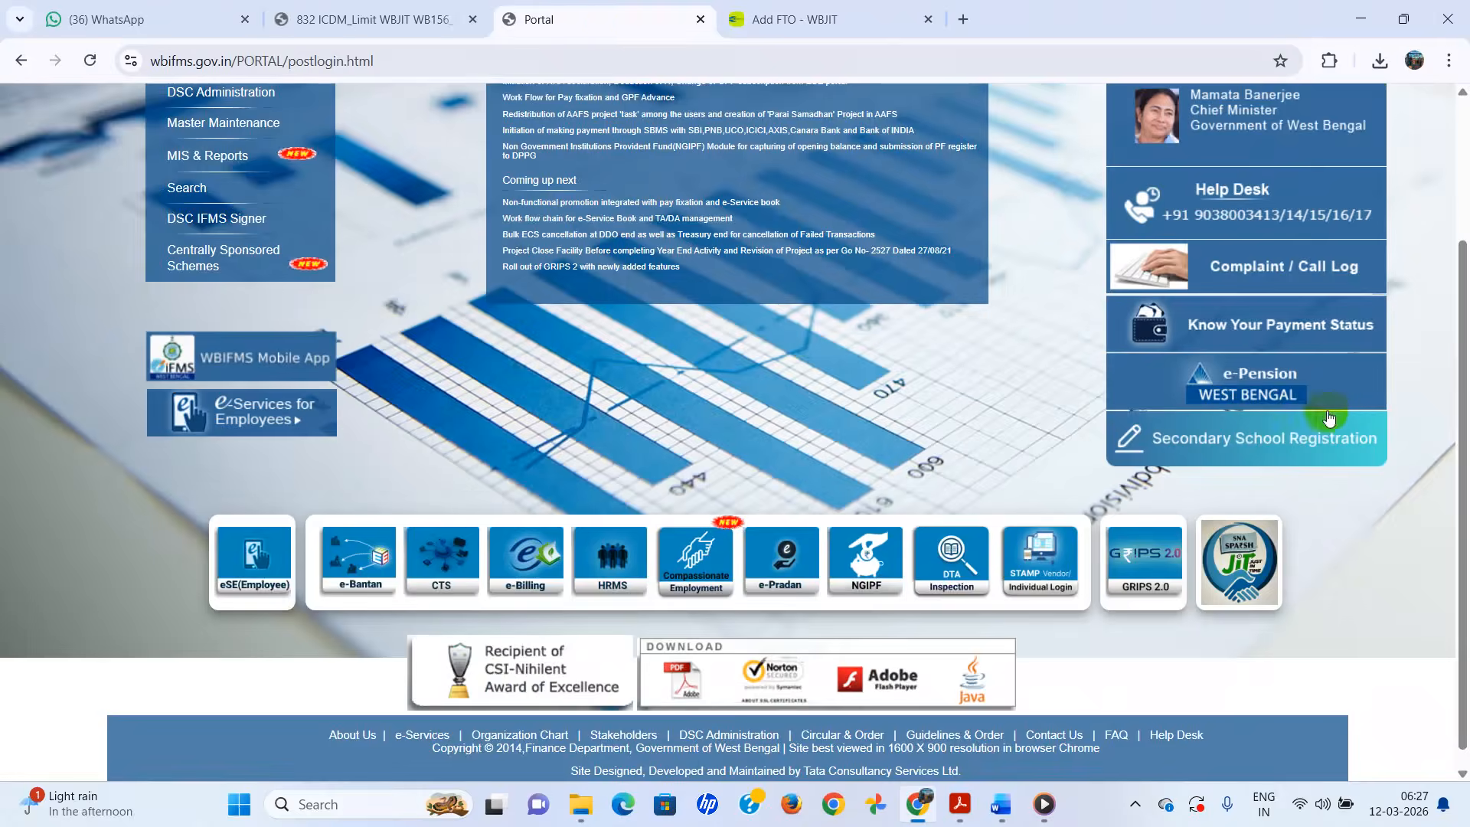
click(1233, 541)
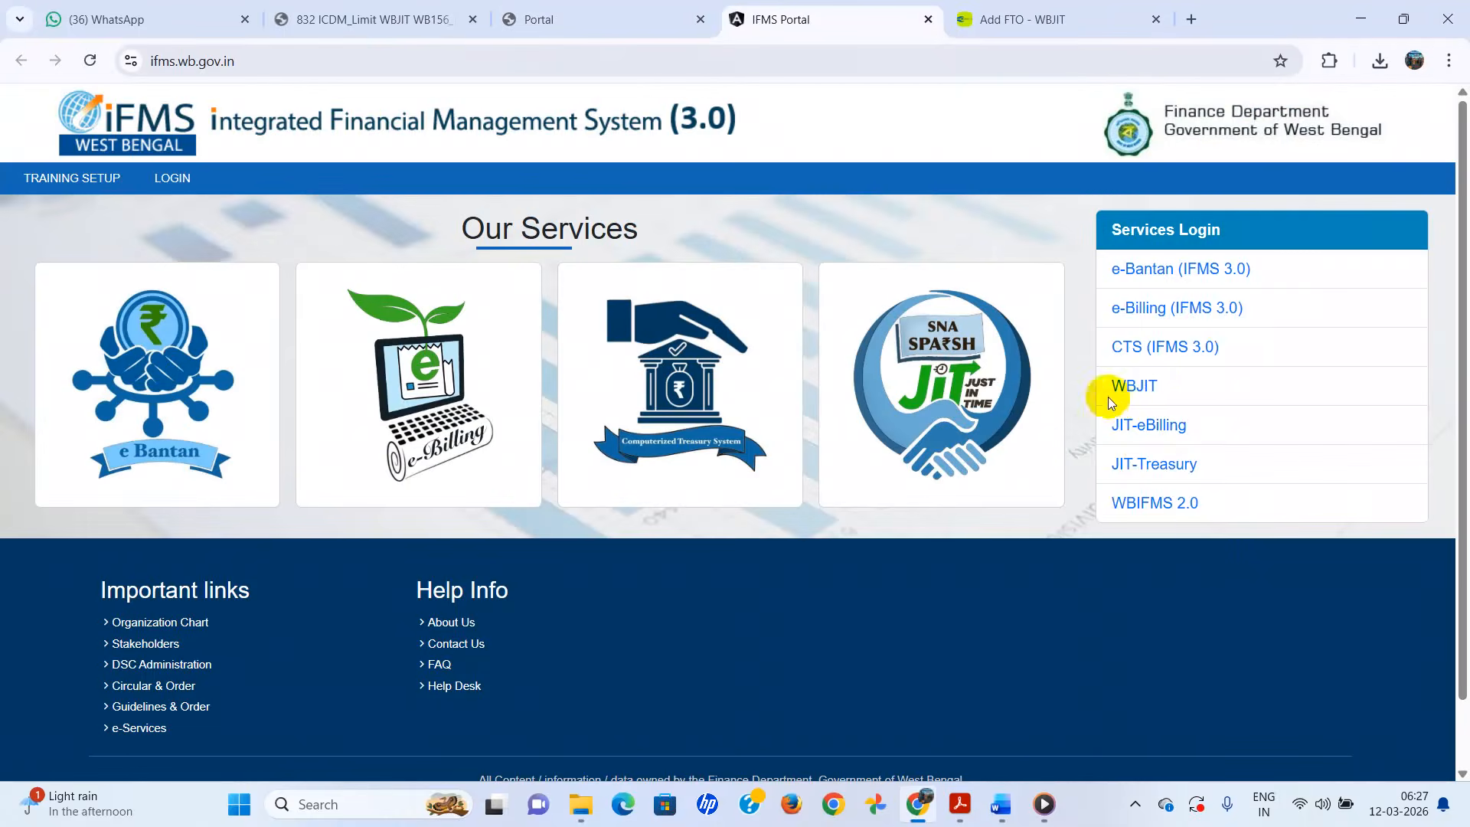
click(605, 22)
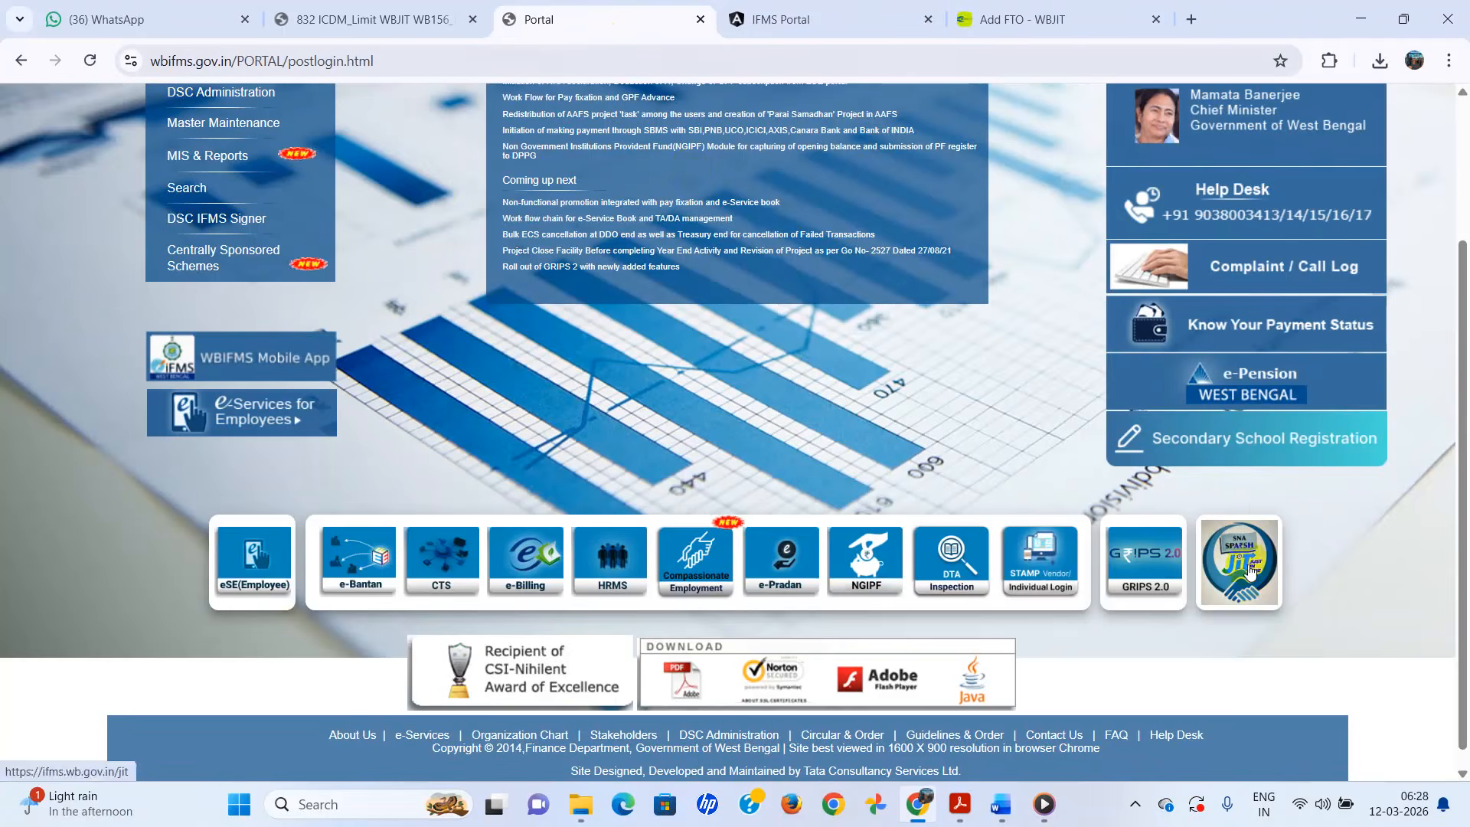
click(837, 22)
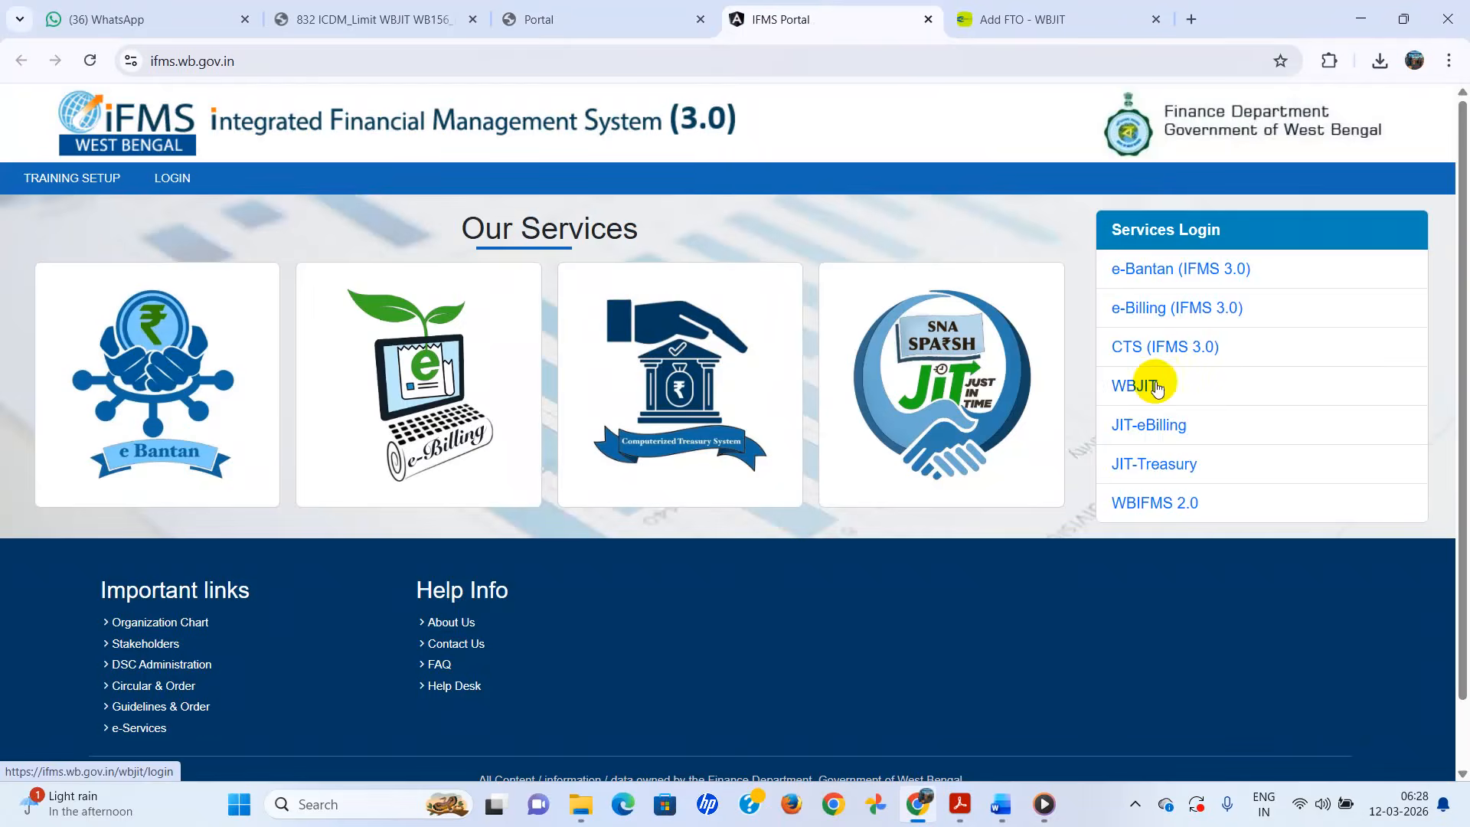
click(926, 19)
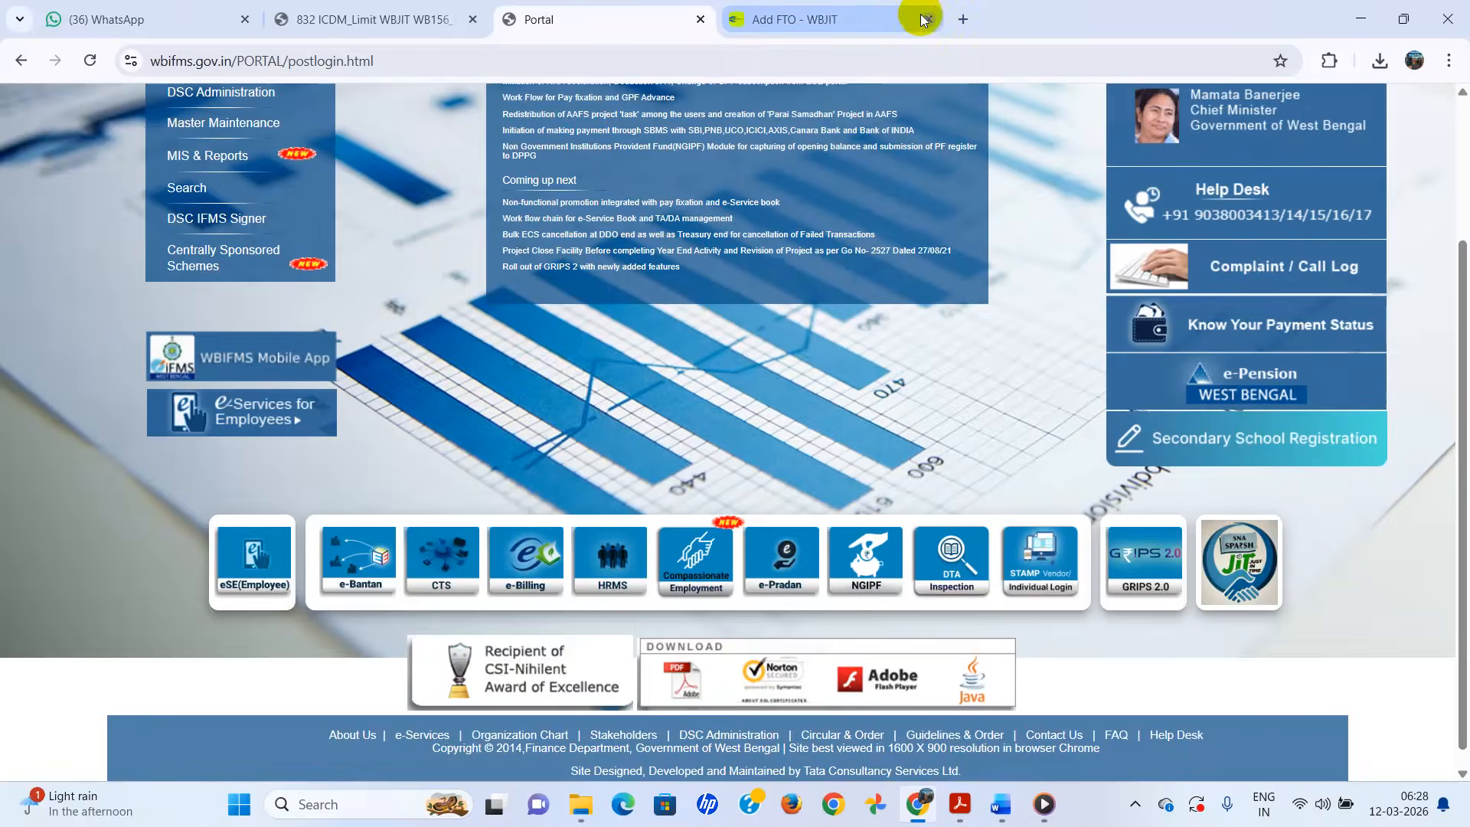
click(870, 20)
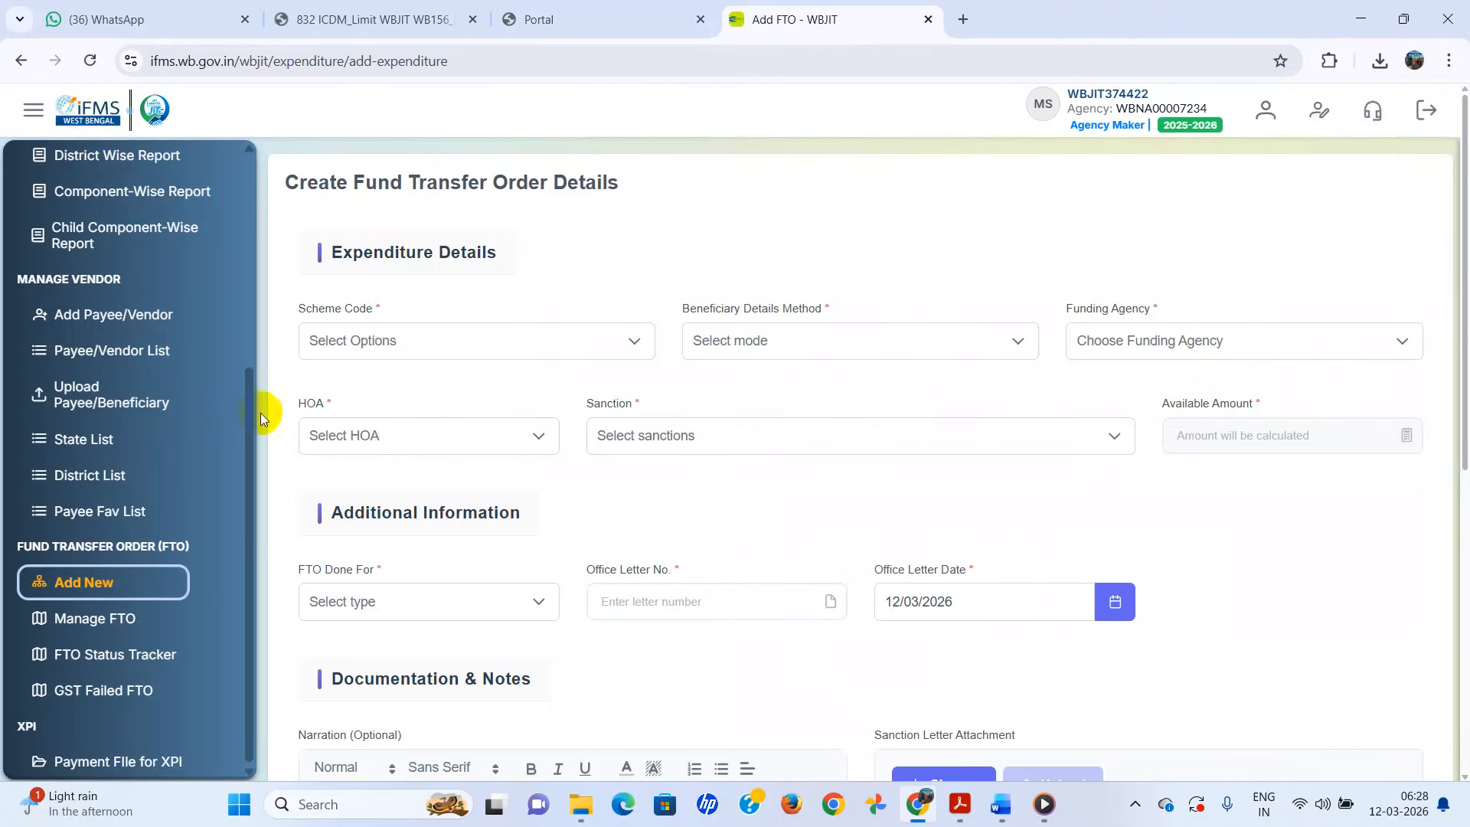
- From the WBJIT dashboard, start a new Fund Transfer Order with Add New
scroll(230, 406, up, 5)
click(105, 200)
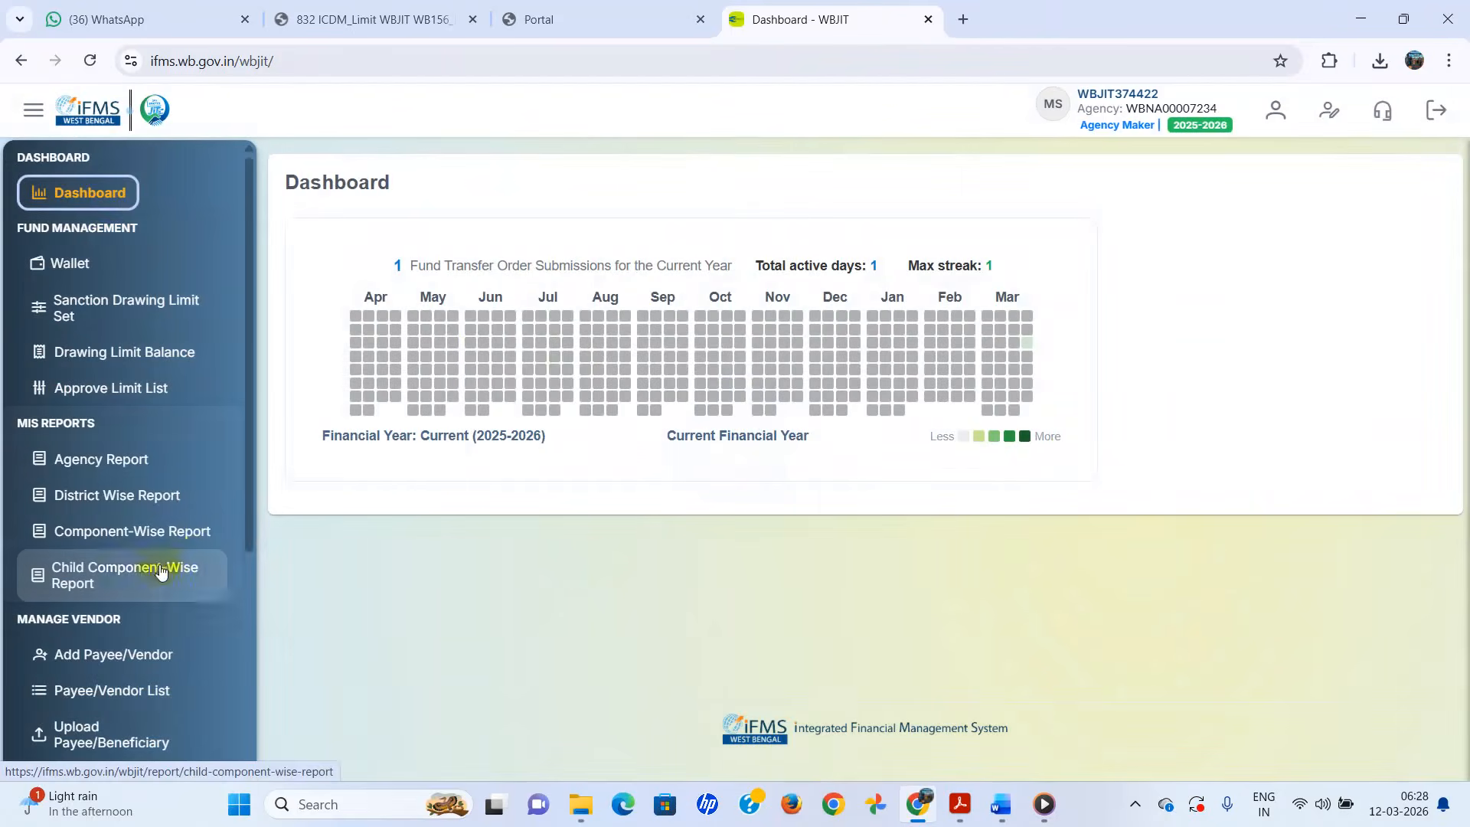
scroll(196, 565, down, 3)
scroll(197, 565, down, 1)
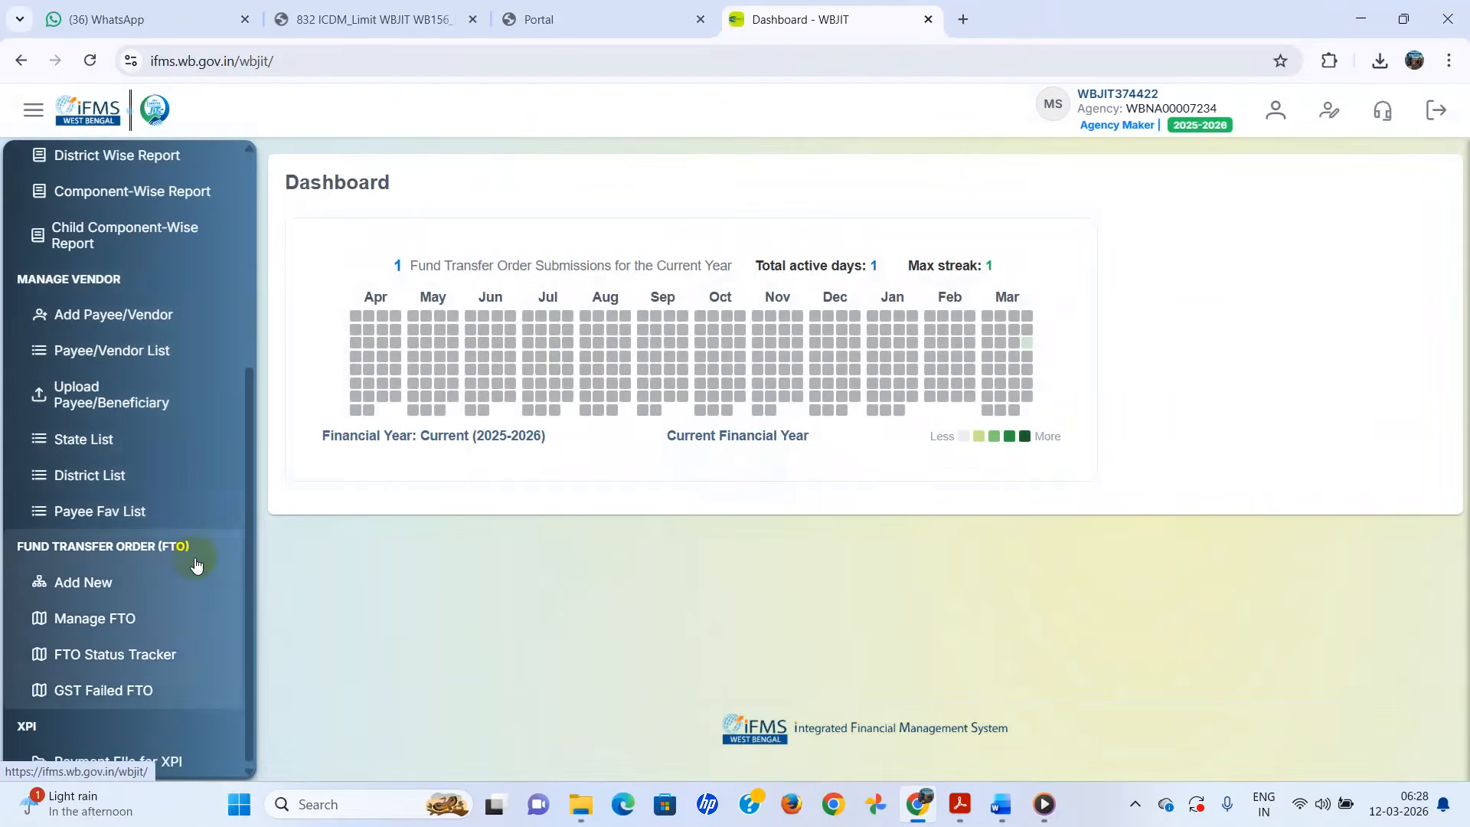
click(76, 586)
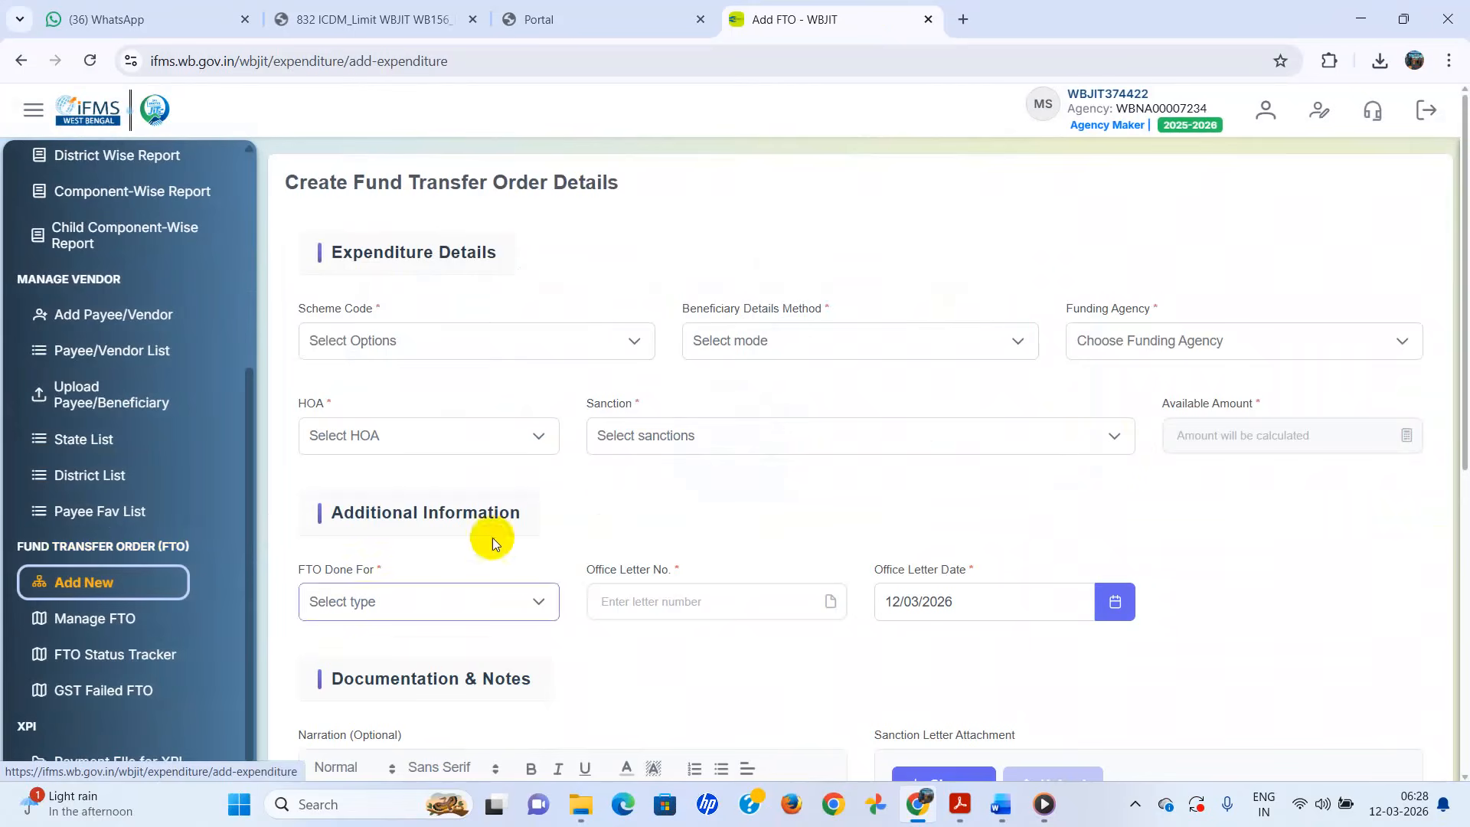
- Set scheme WB156 - Anganwadi Services [General], Manual Entry (Non DBT Payments) and funding agency SSMWB156345
click(636, 341)
click(436, 398)
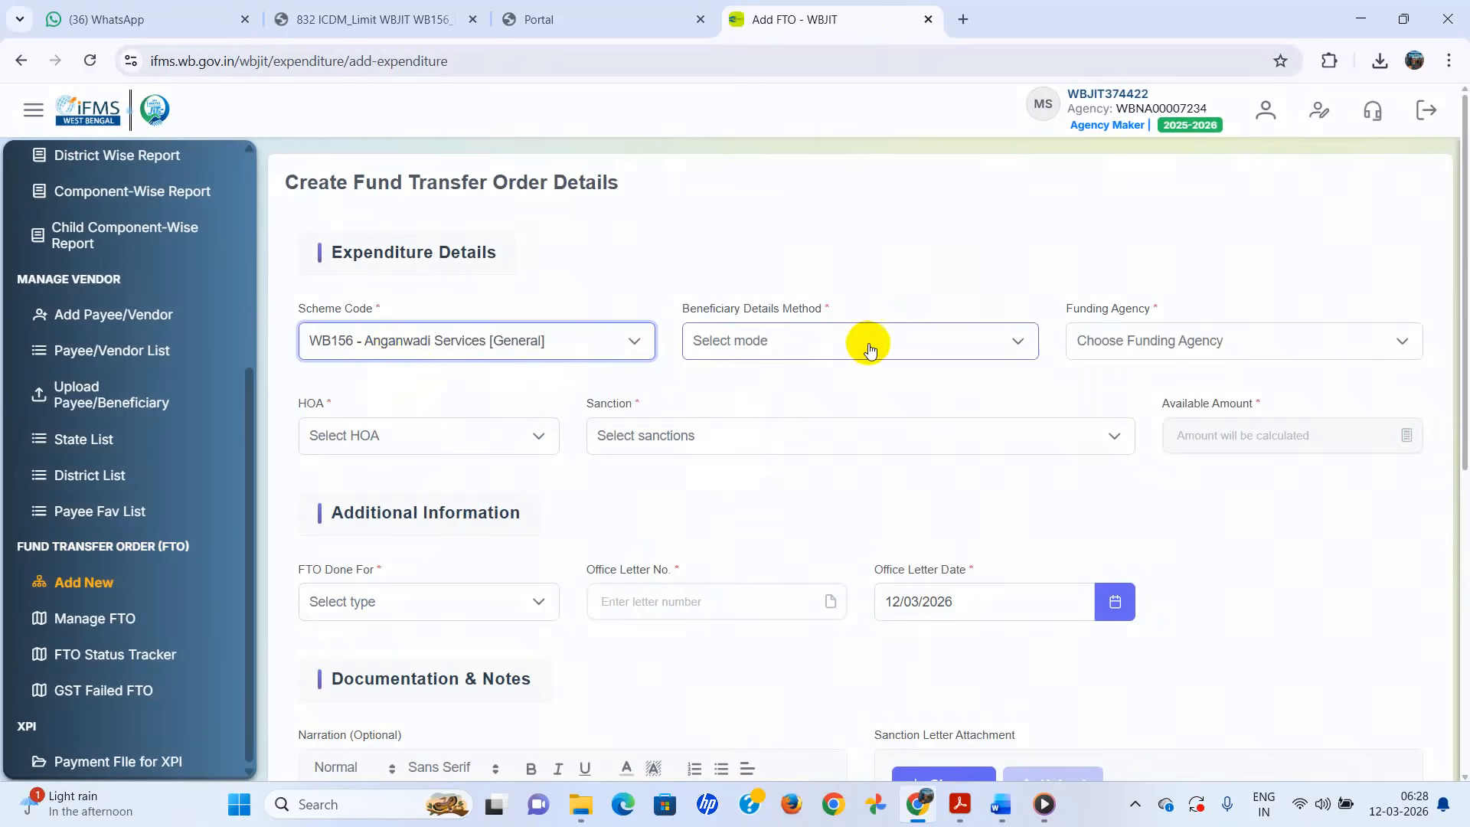
click(1013, 341)
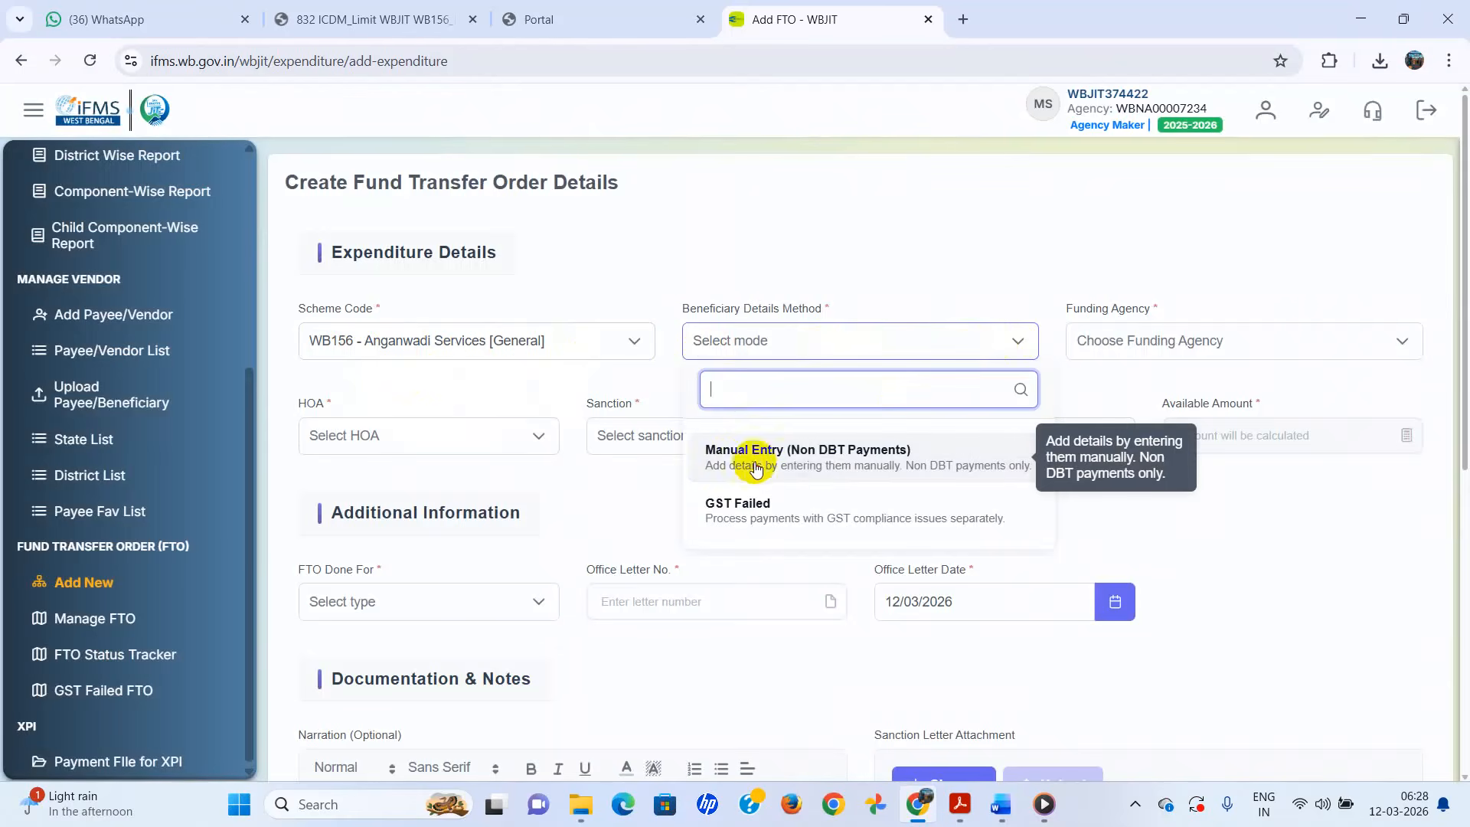
click(811, 467)
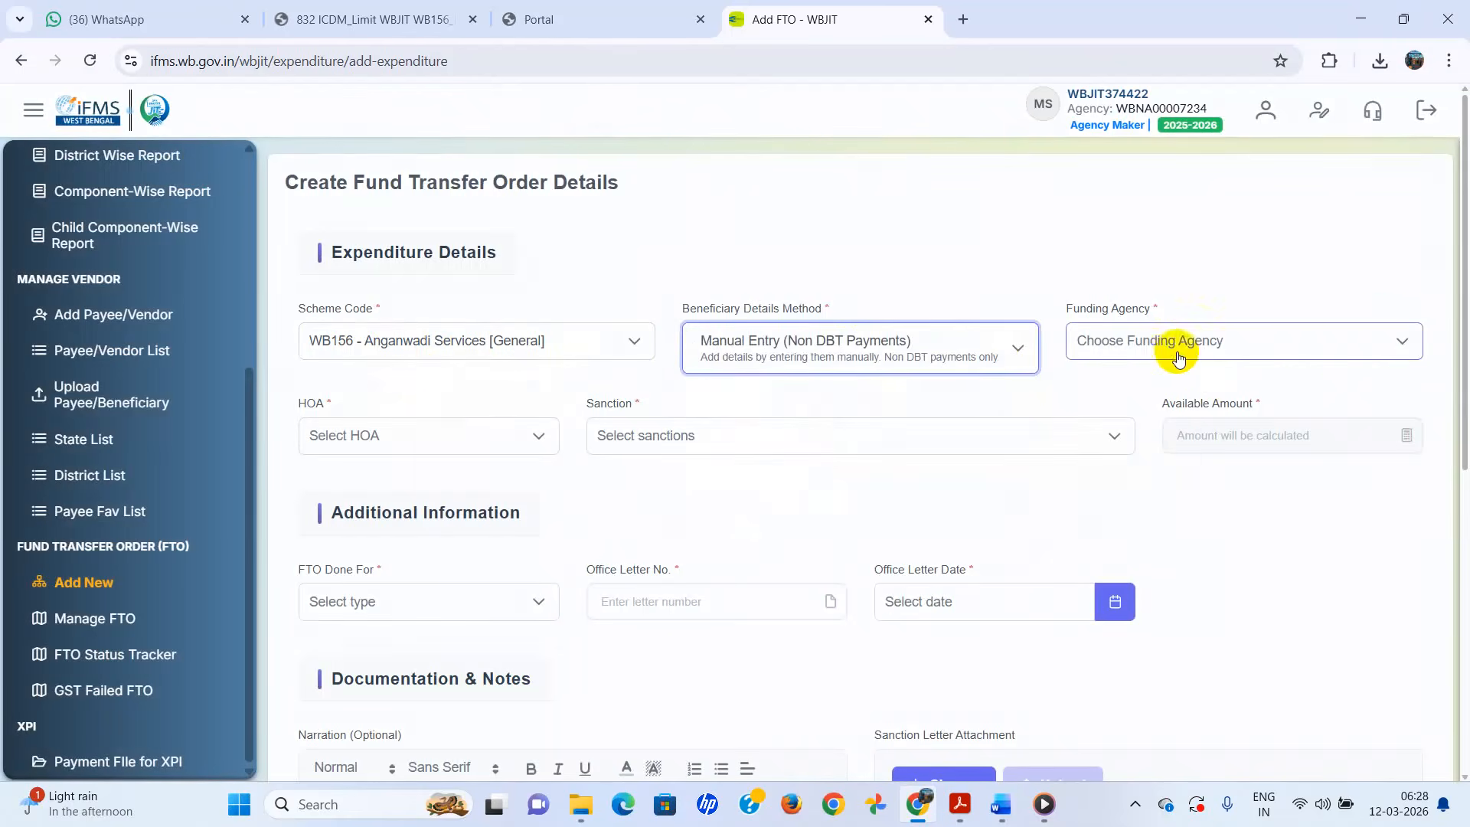
click(1403, 342)
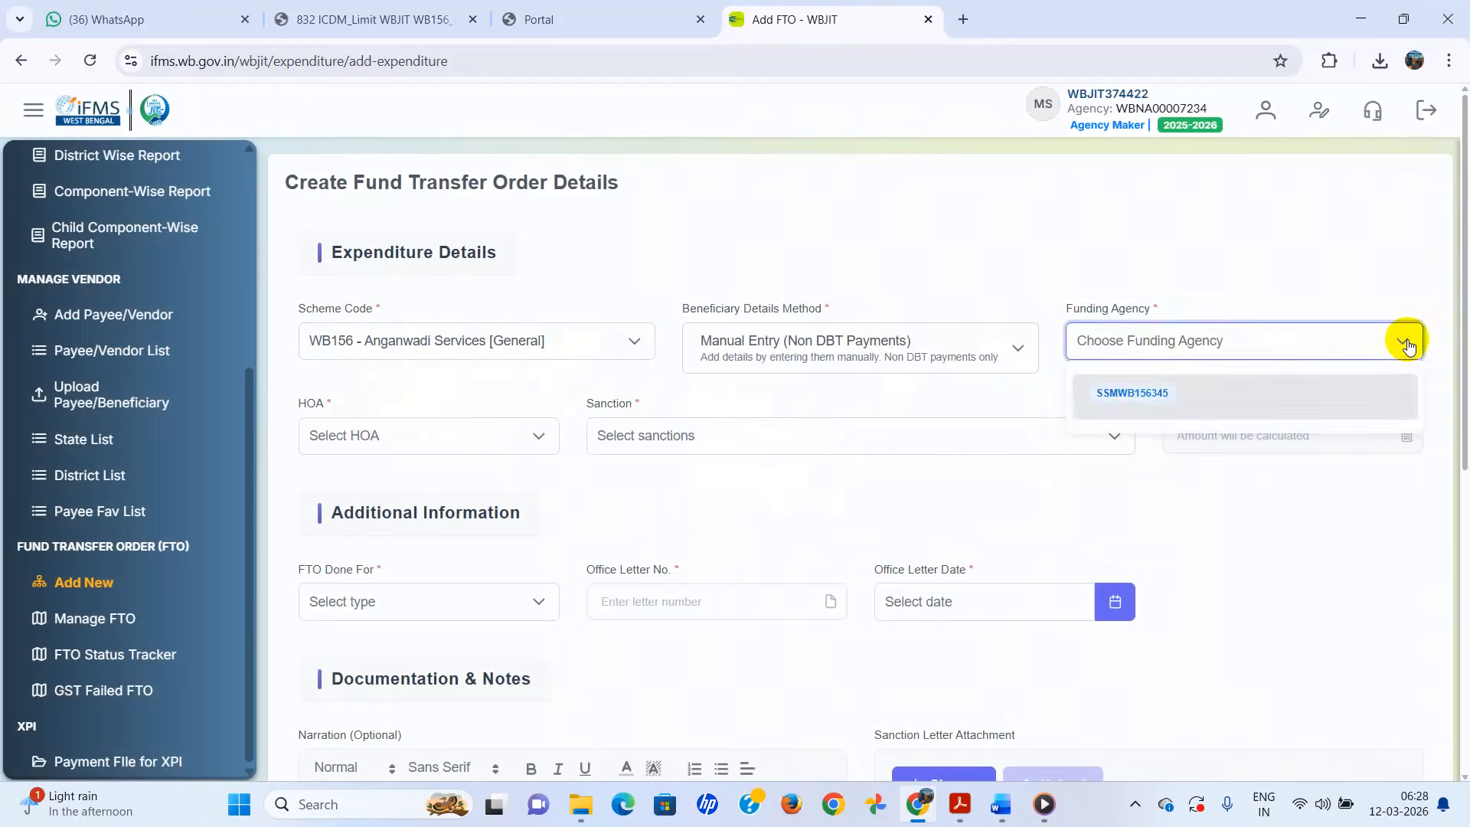
click(1122, 399)
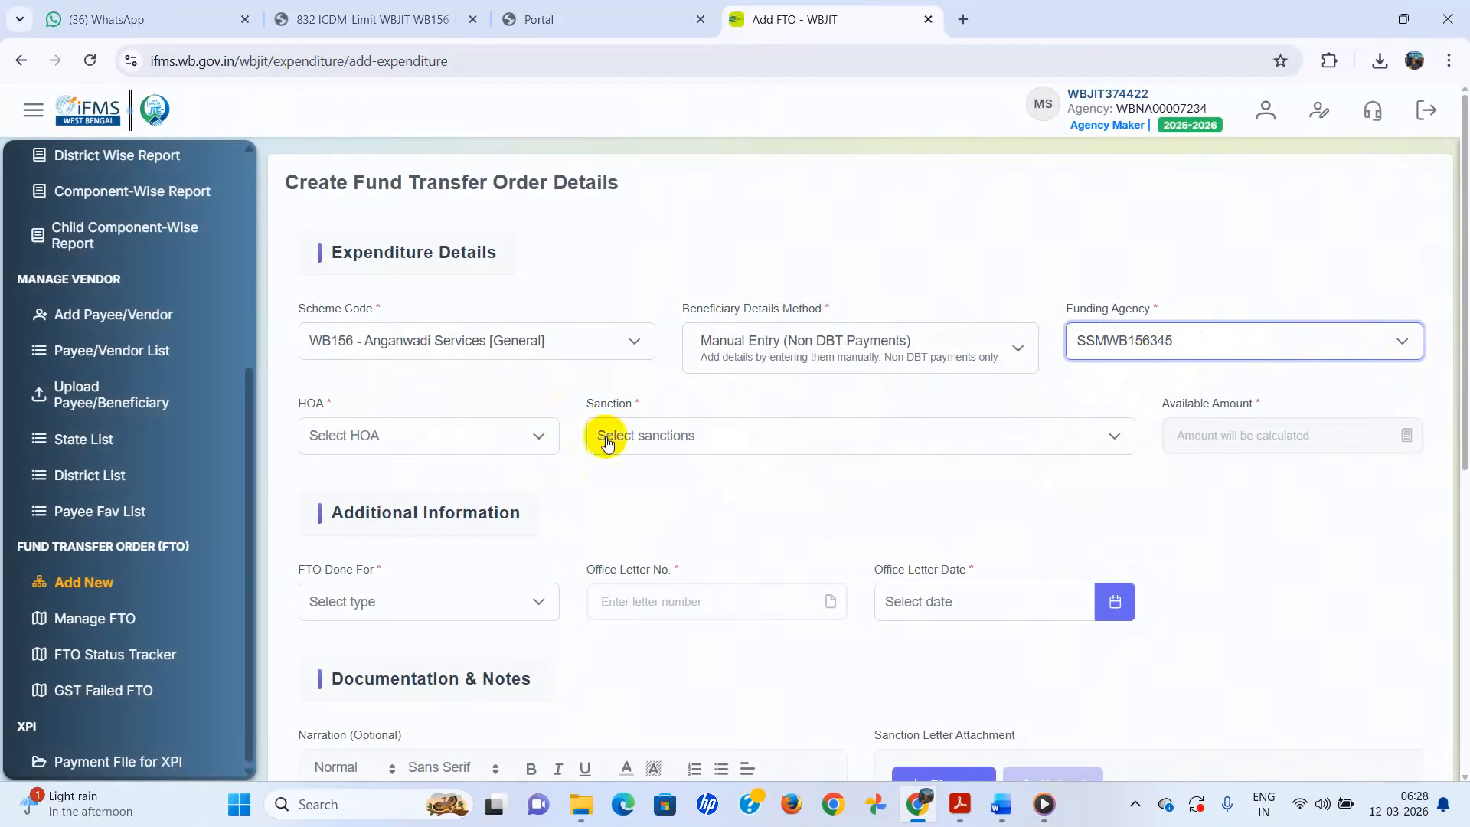
click(540, 449)
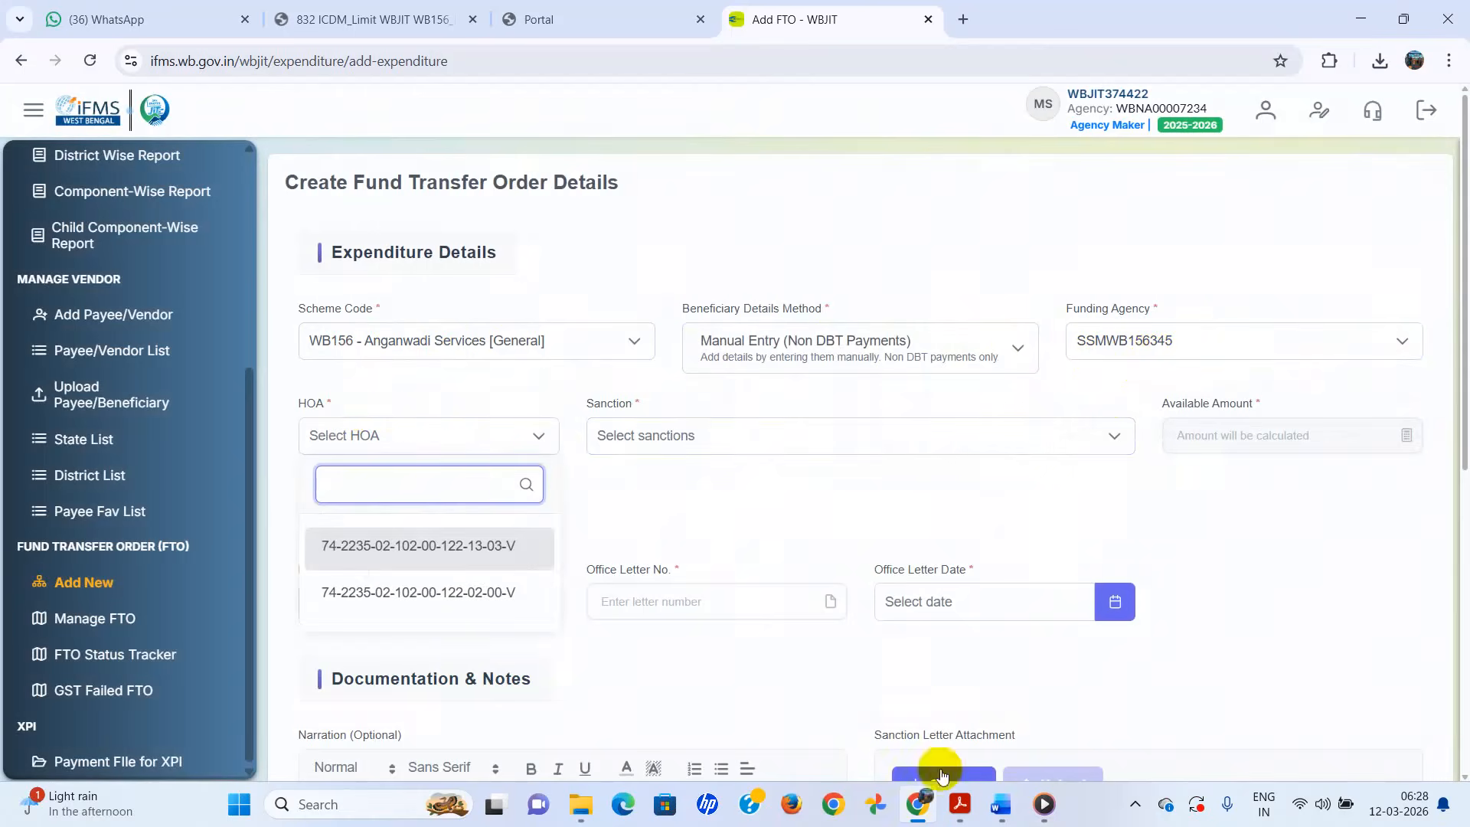
click(960, 804)
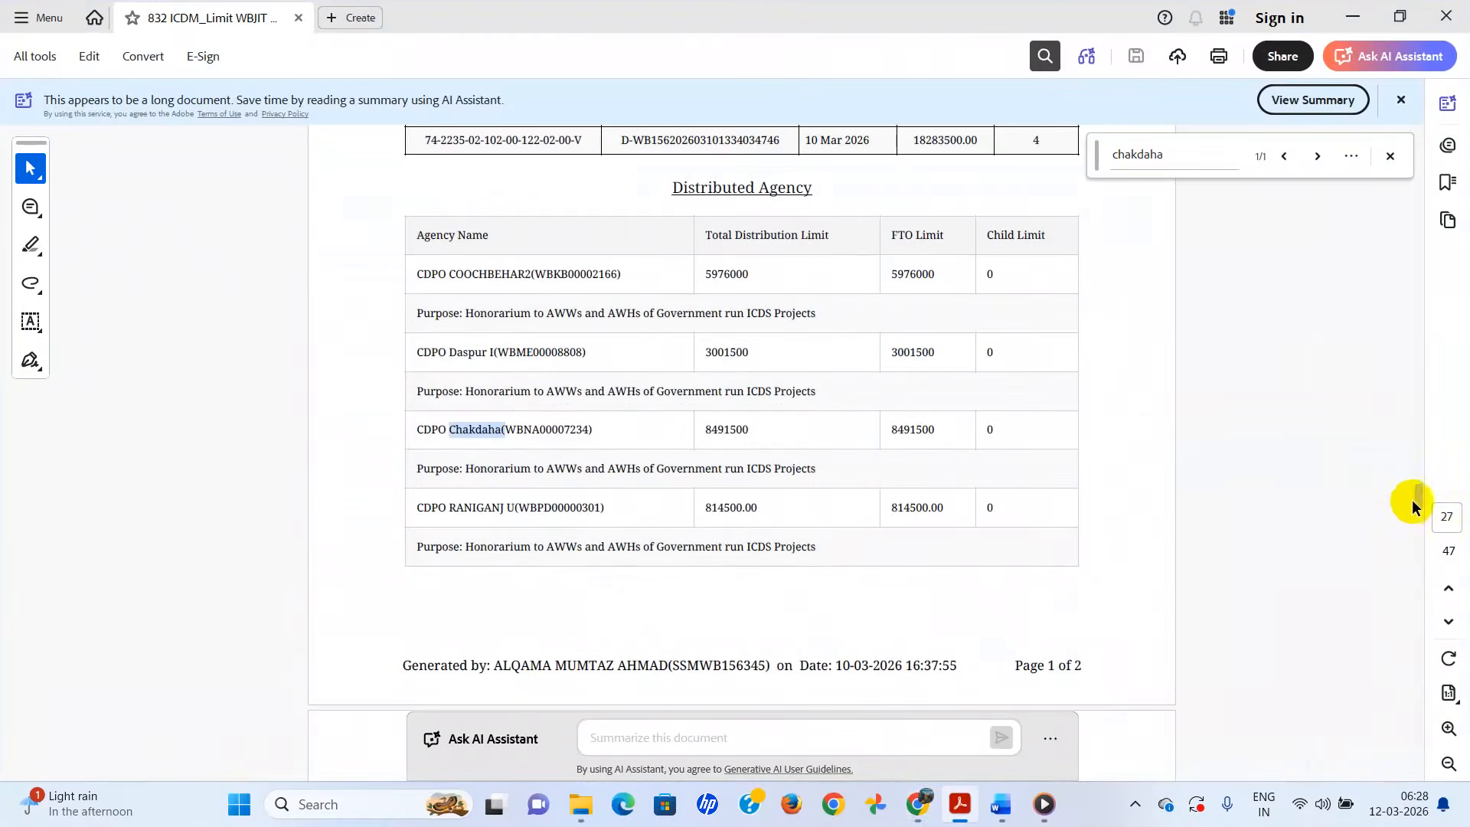
- Check the sanction table on page 1 of the limit PDF, then return to the FTO form
drag(1412, 498, 1411, 144)
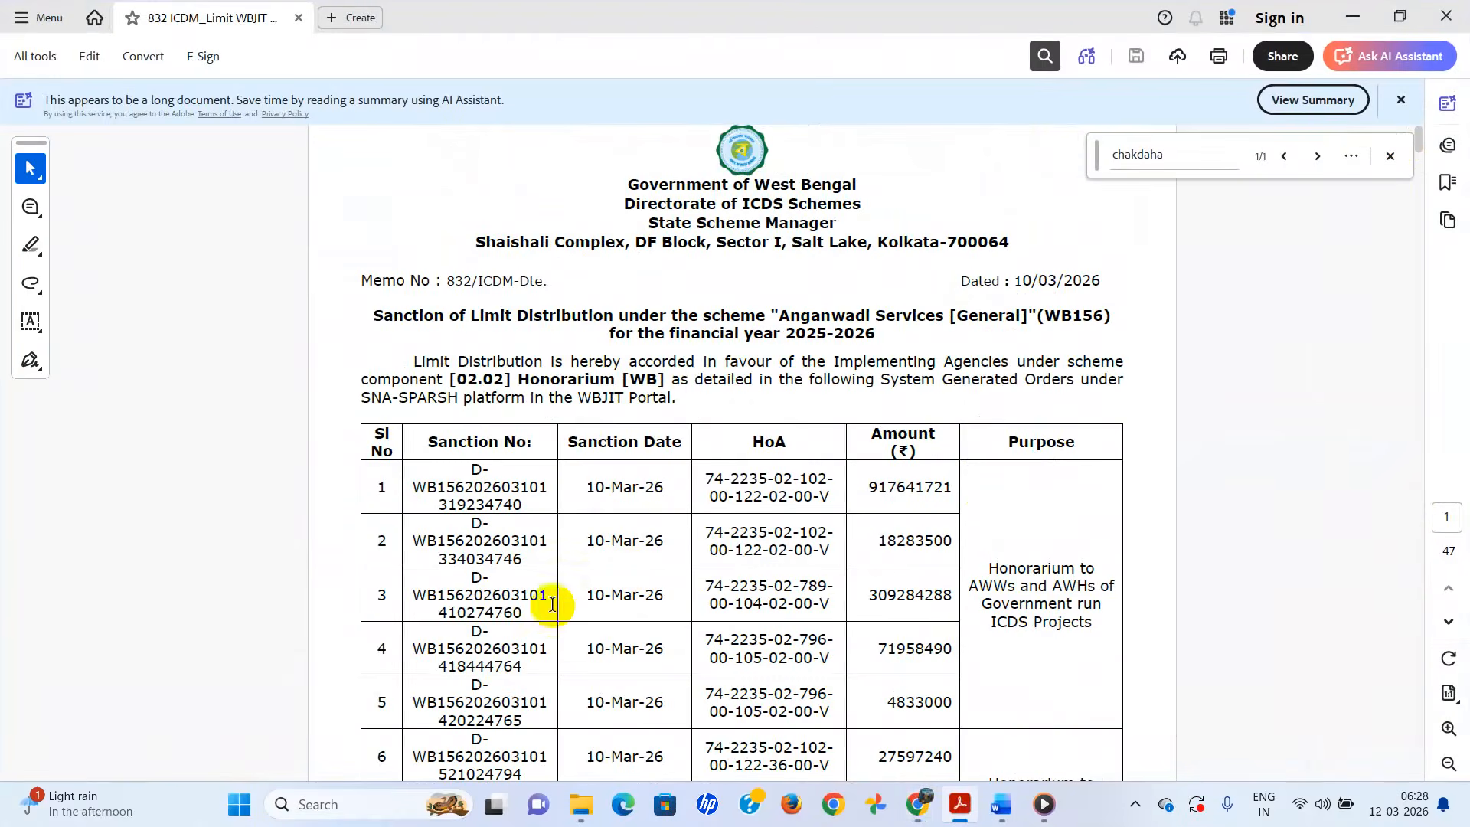
click(917, 804)
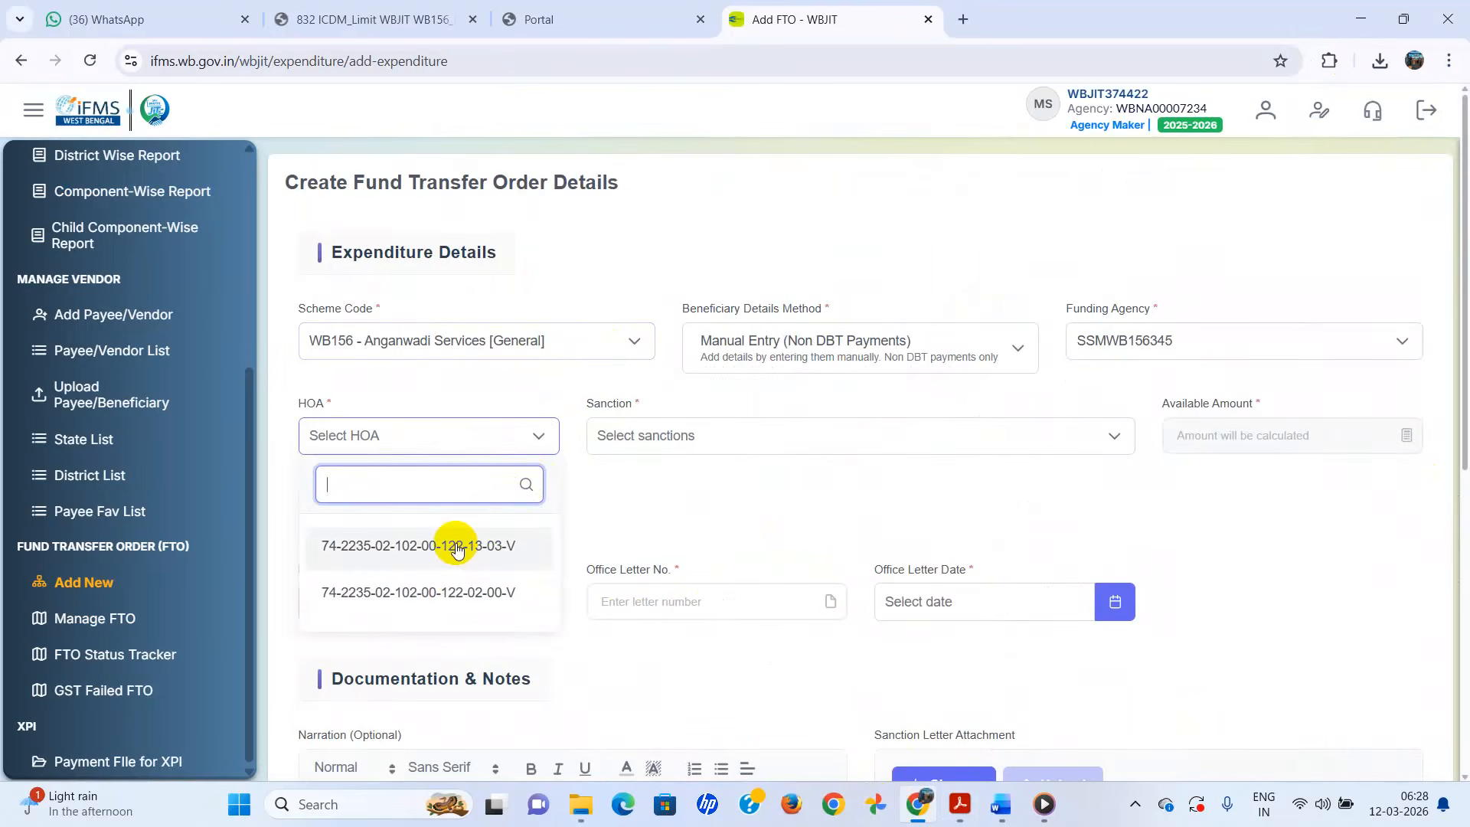
click(418, 592)
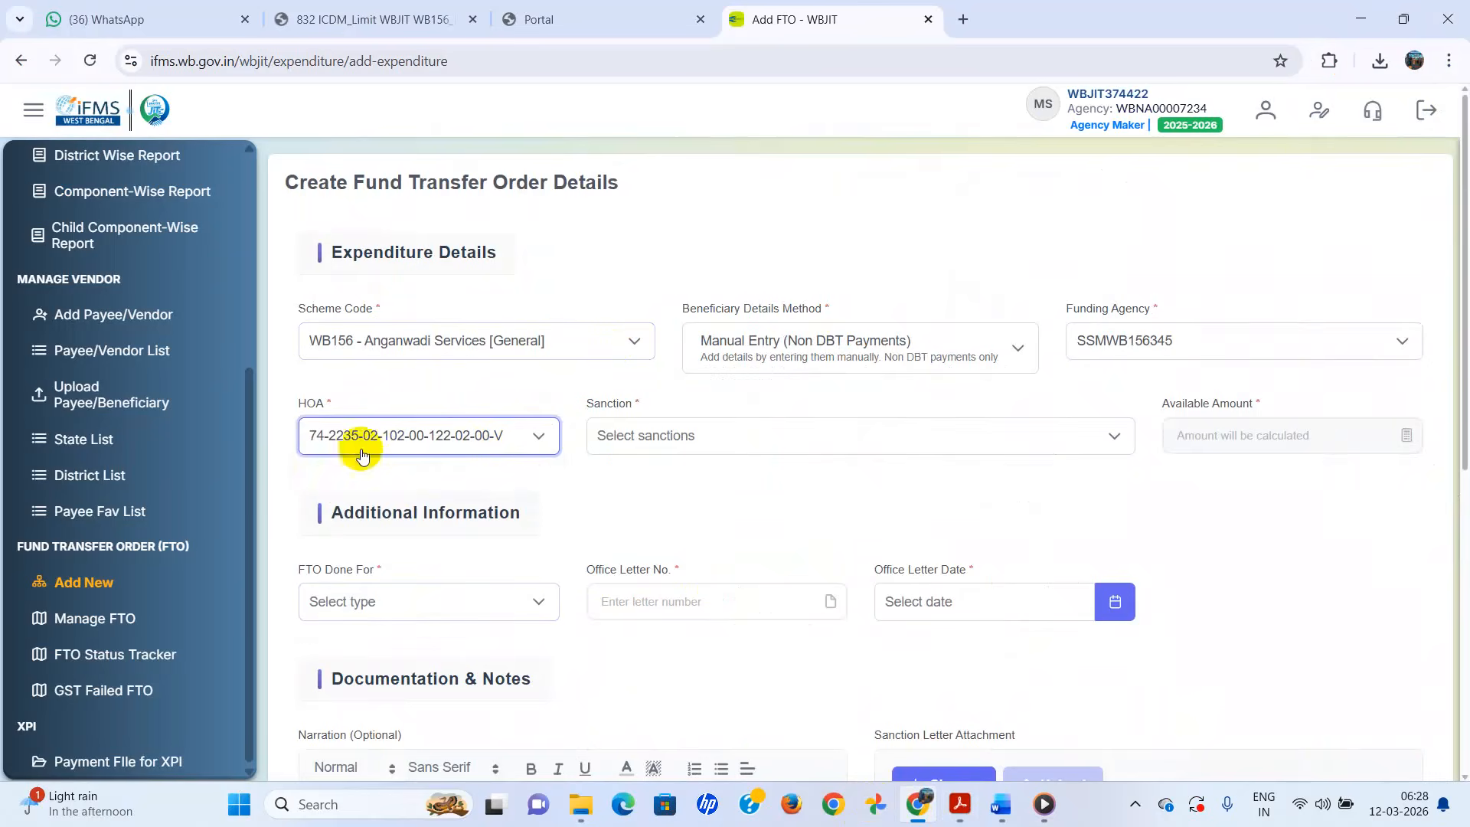
click(1113, 424)
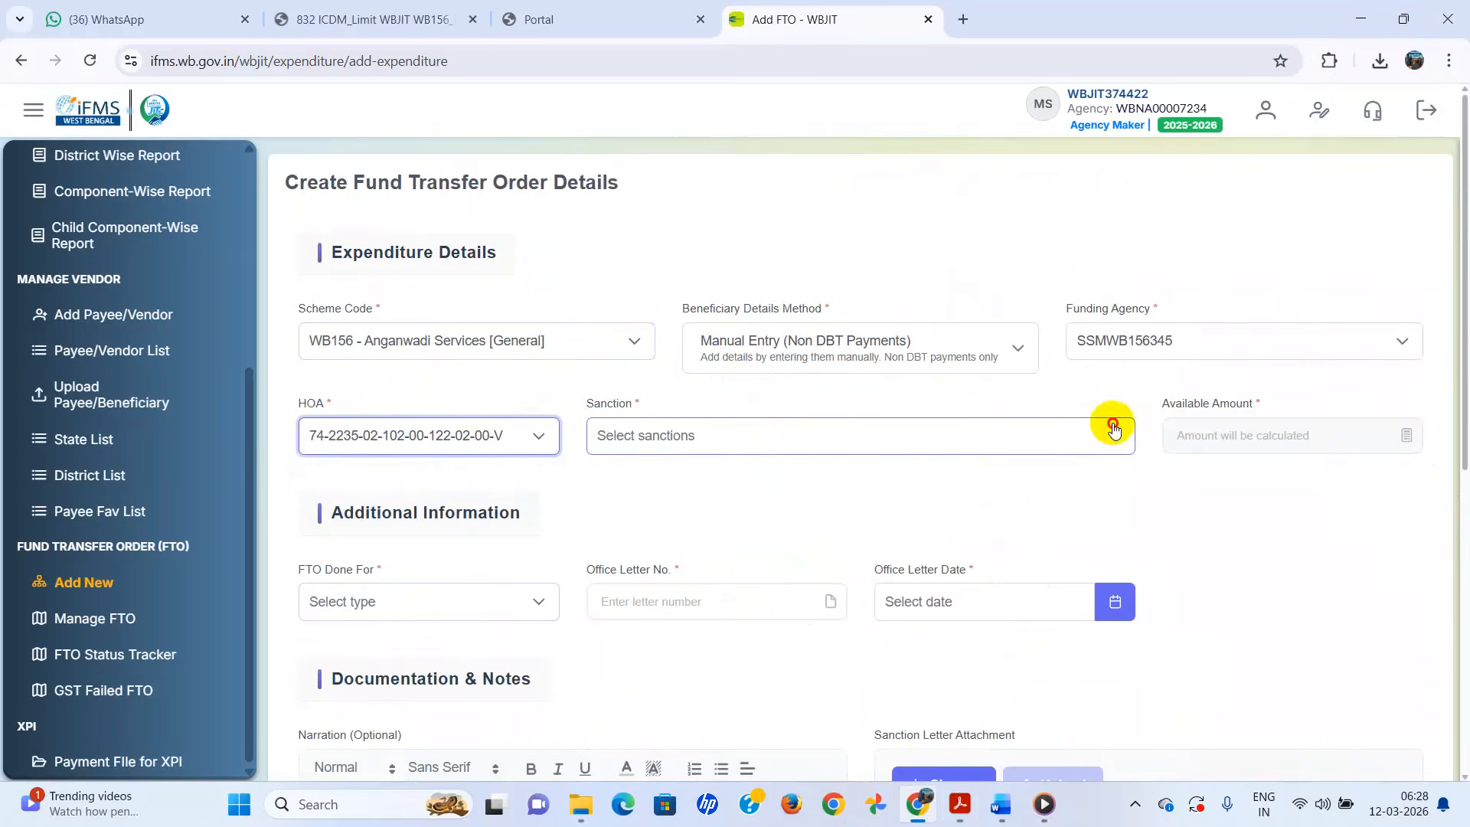
click(615, 563)
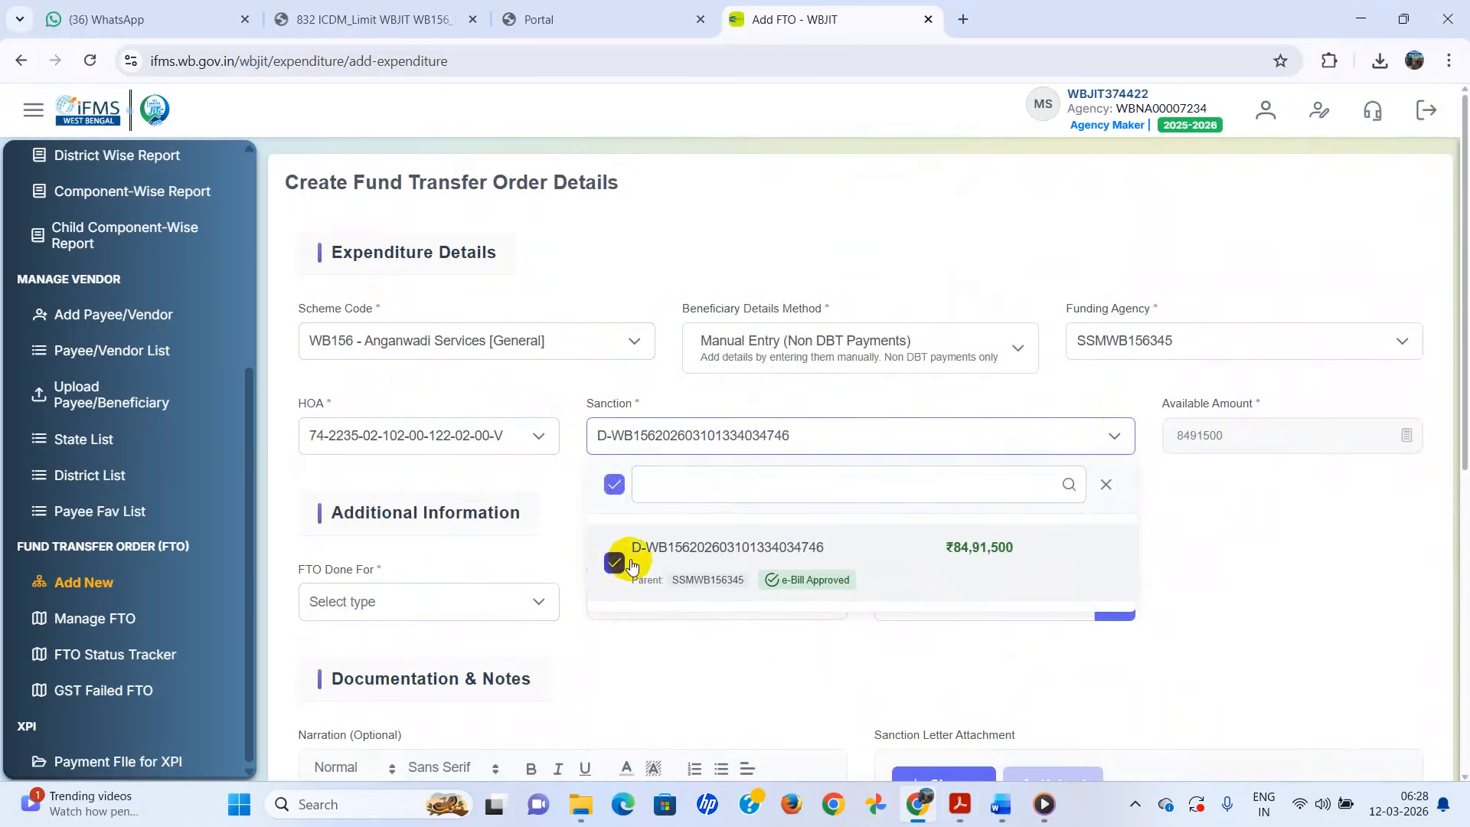
click(1234, 535)
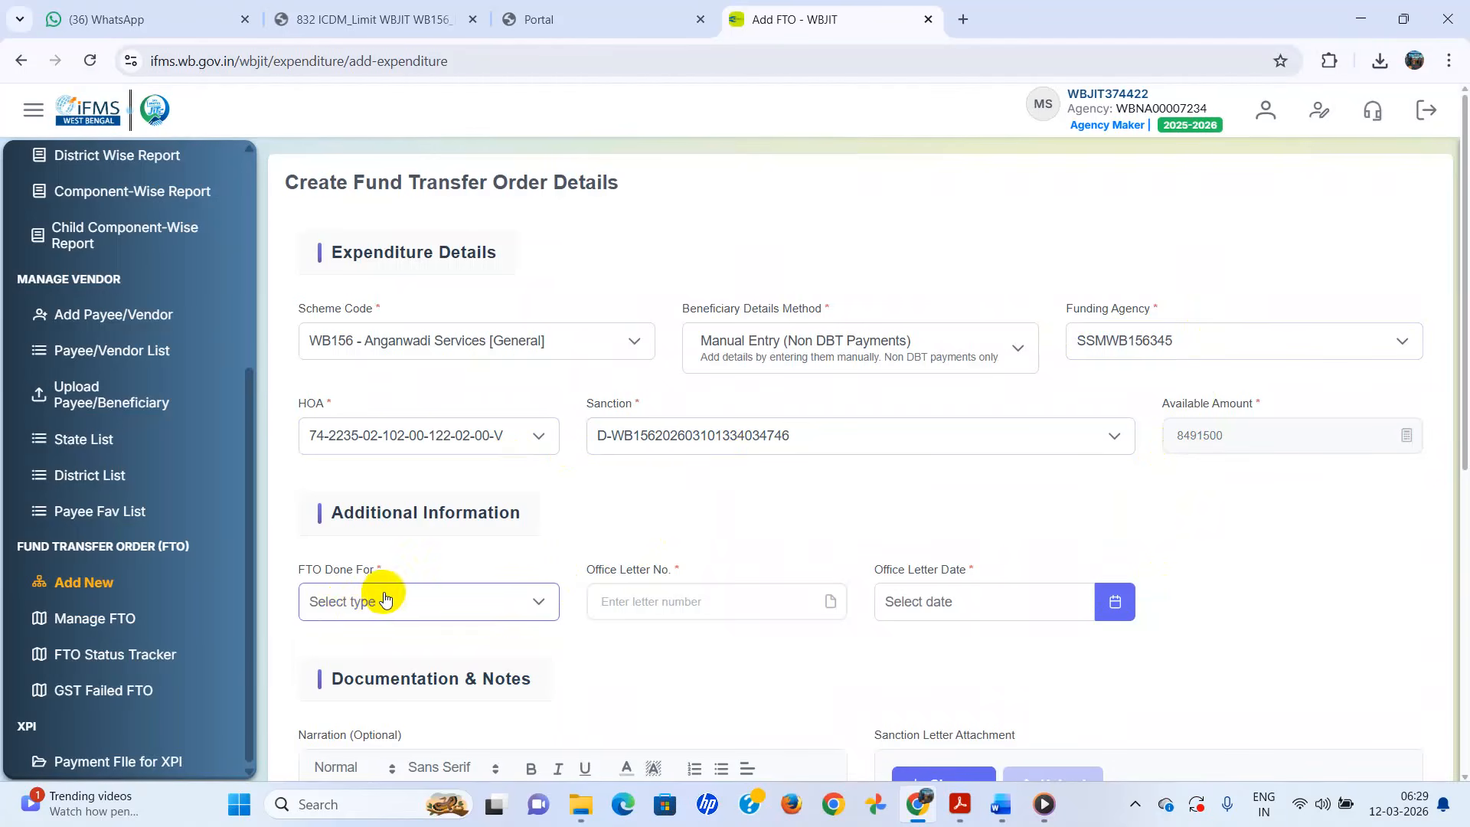
- Mark the FTO for VENDOR / BENEFICIARY with office letter 151/ICDS/CHAK dated 12/03/2026
click(539, 605)
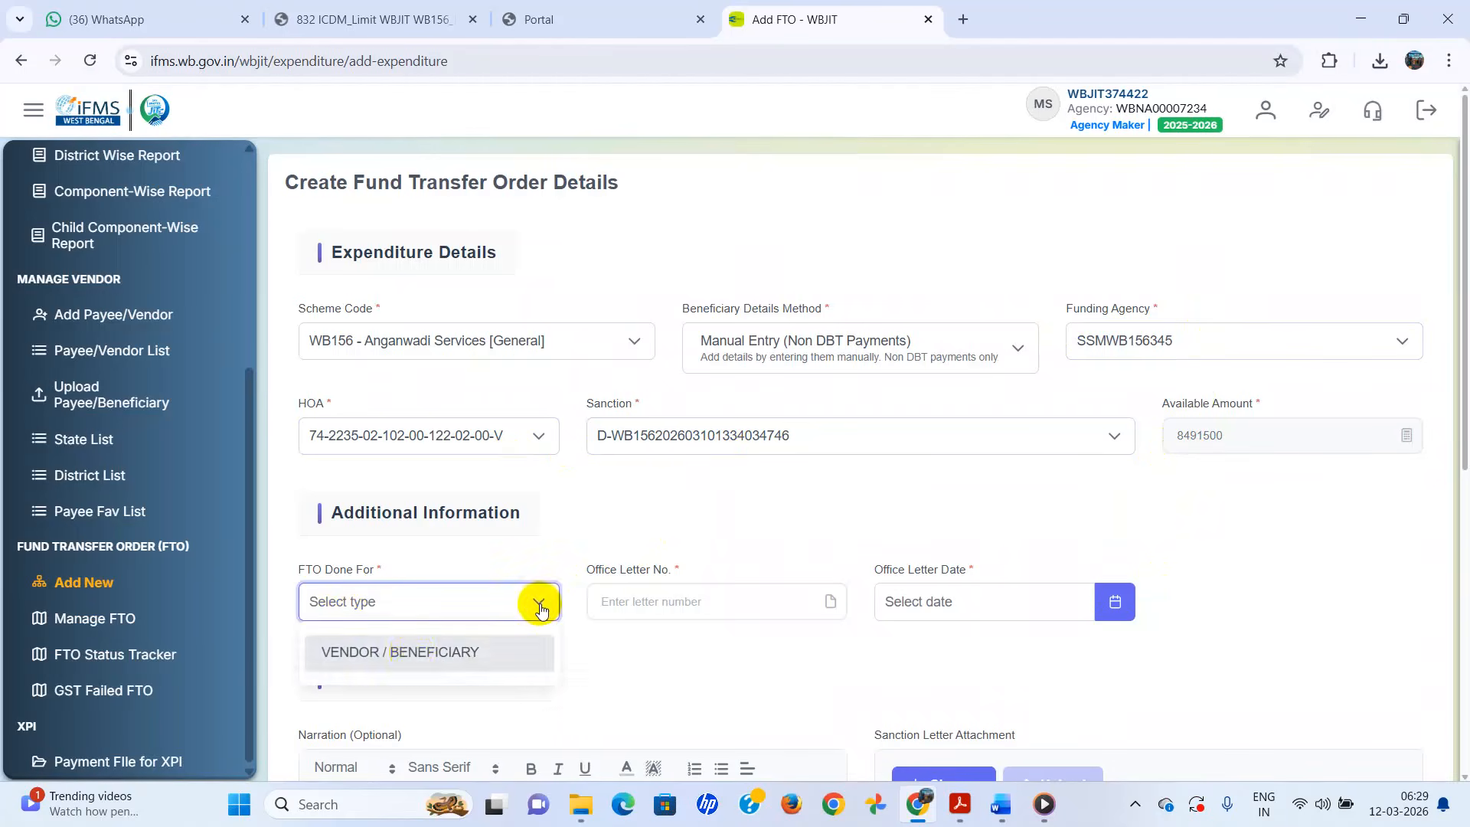
click(464, 657)
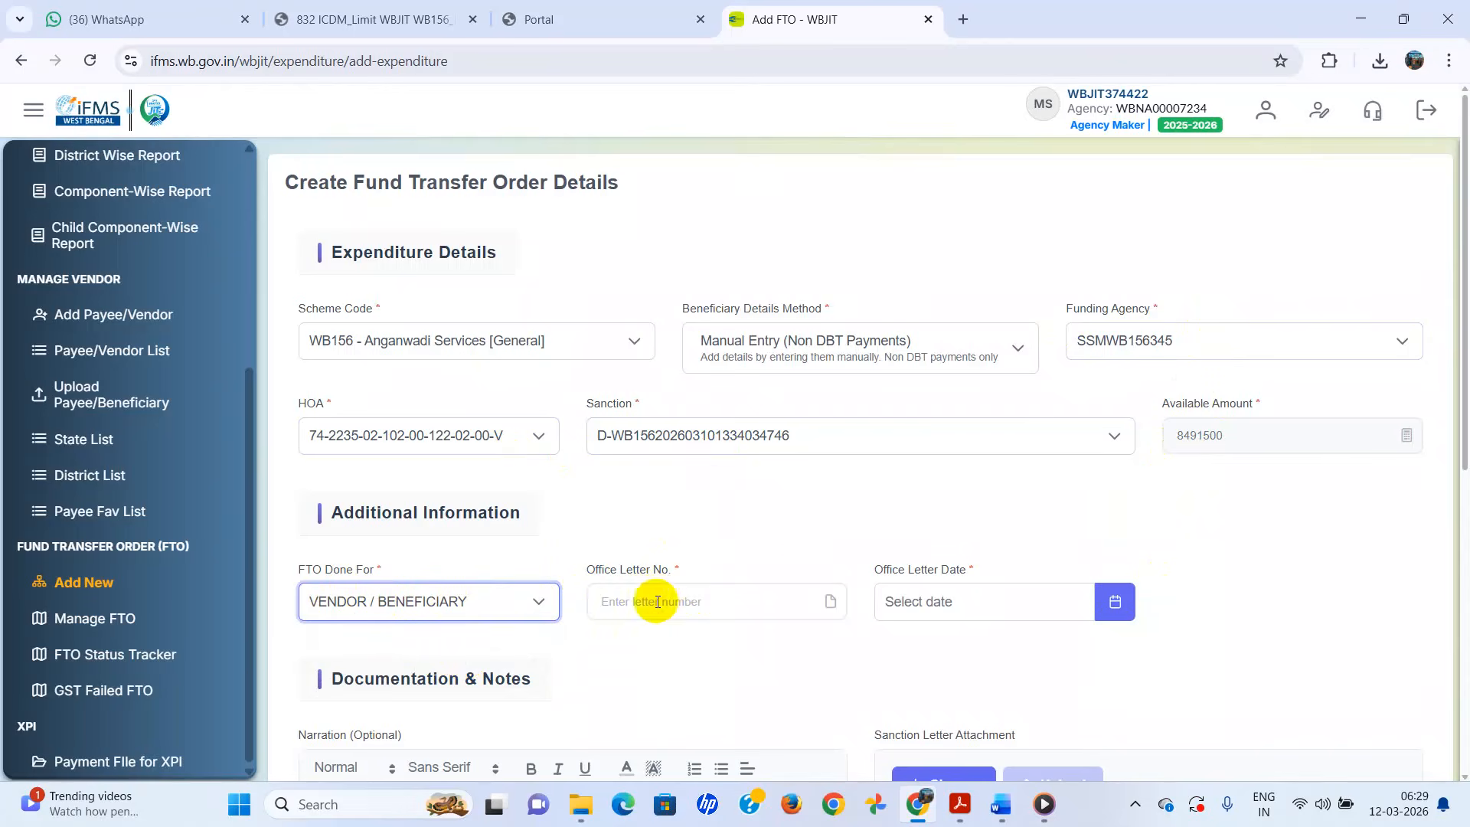
click(701, 604)
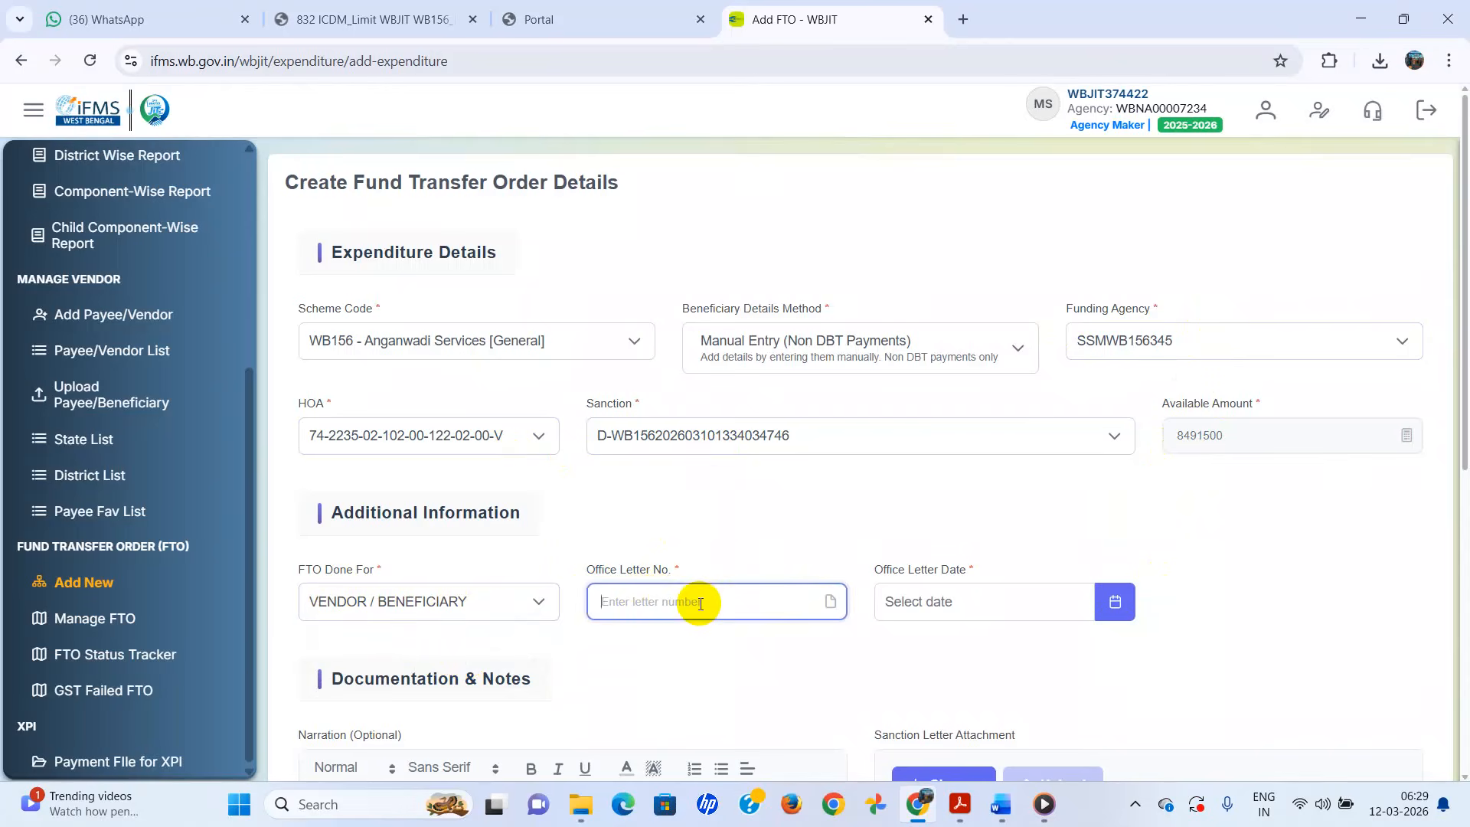
text(151/ICDS/CHAK)
click(1112, 604)
click(1093, 408)
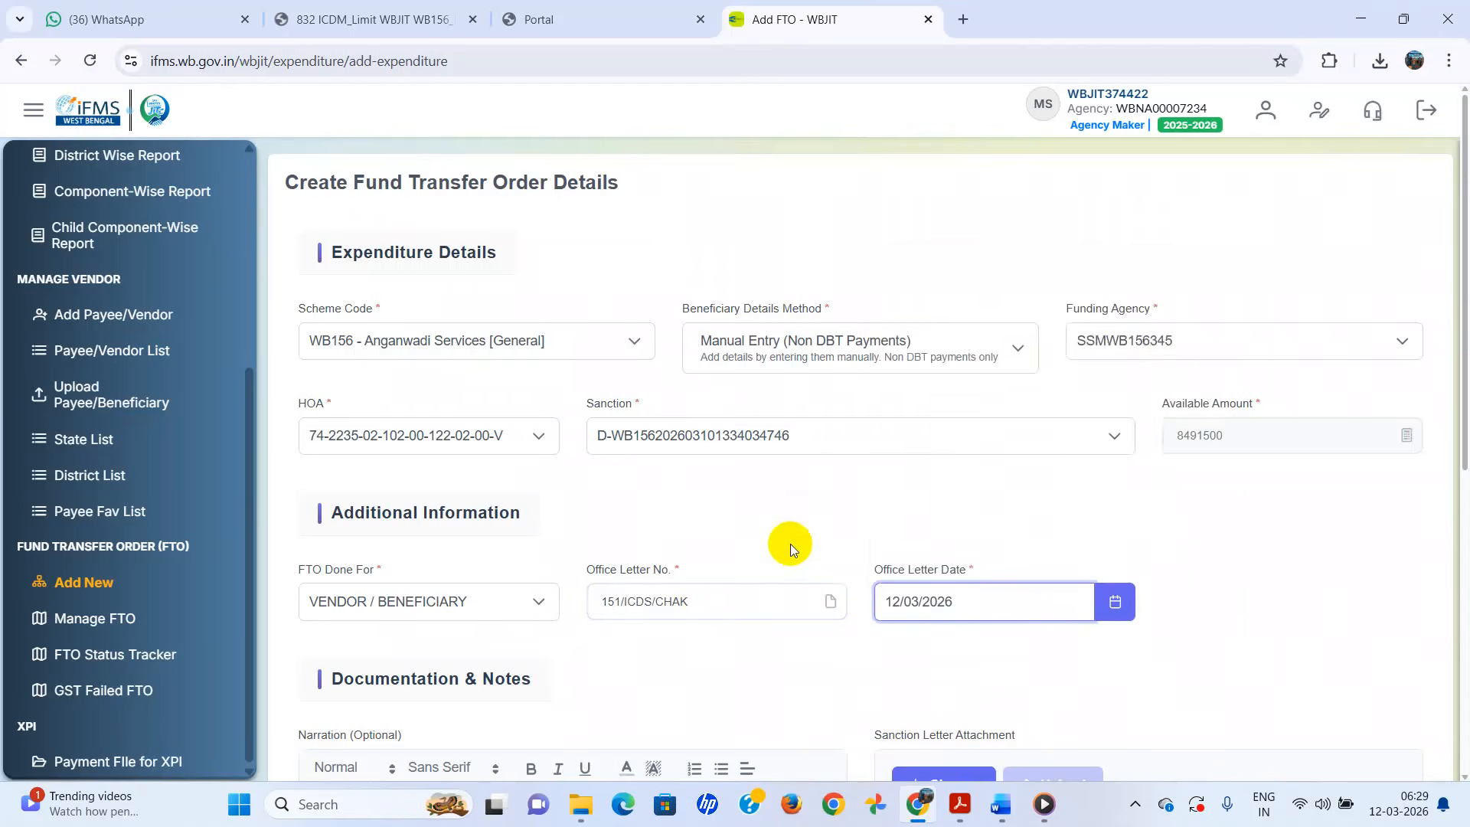
- Enter the narration 'Honorarium payable to AWWs for February 2026'
scroll(790, 544, down, 1)
scroll(361, 634, down, 1)
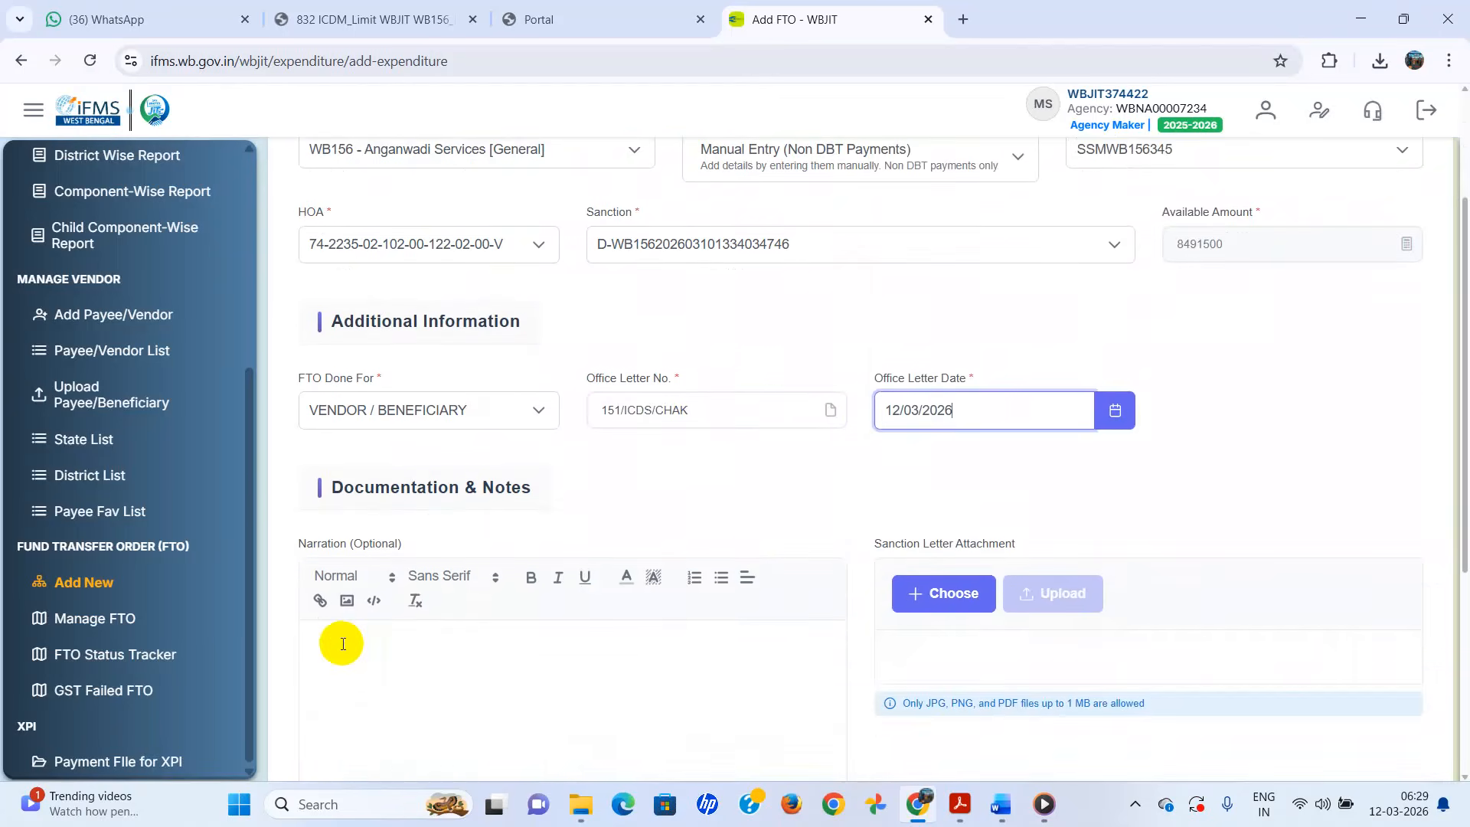
click(343, 644)
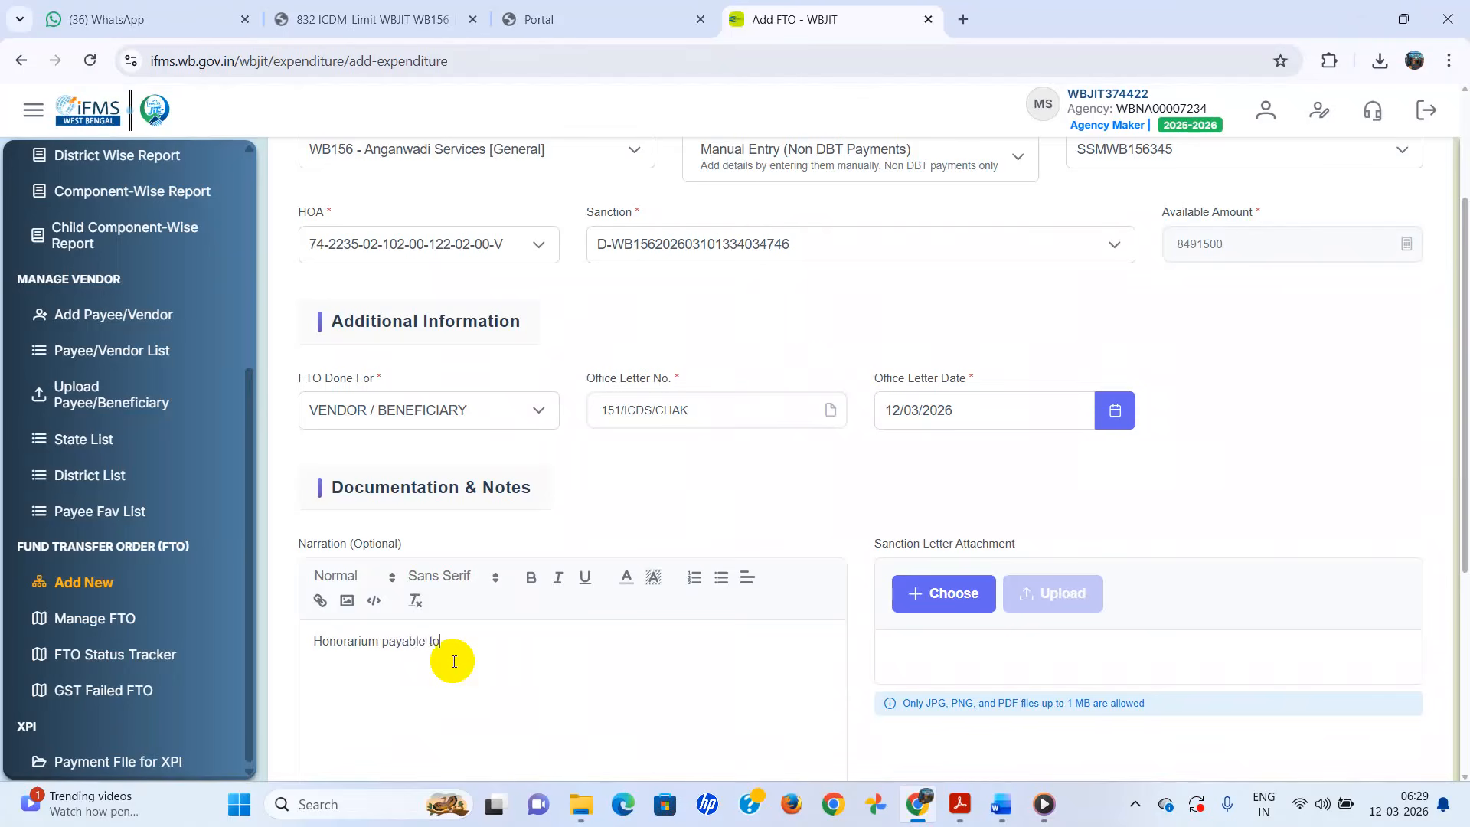
text(AWWs for February 2026)
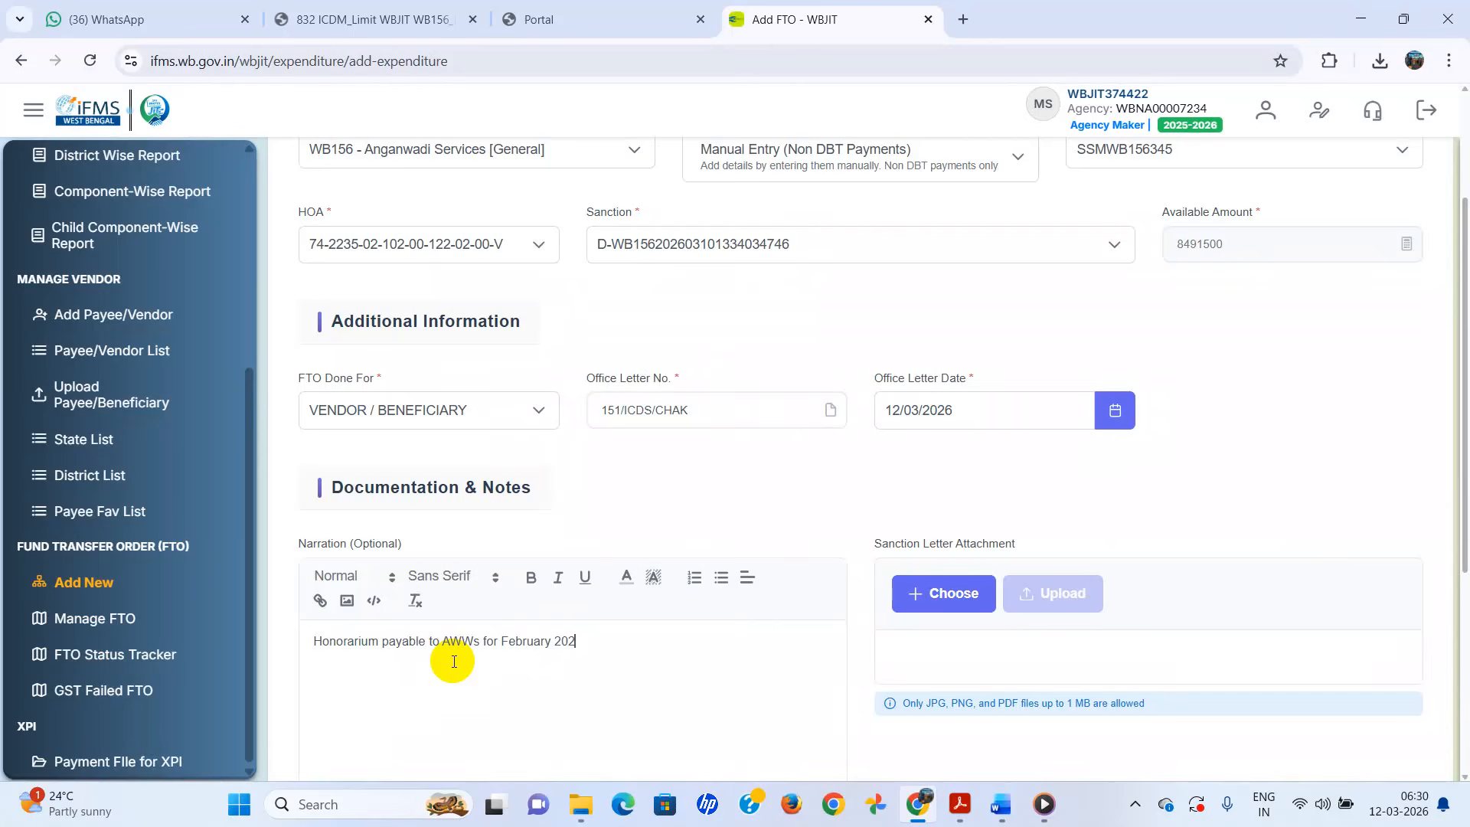
- Upload HON SANCTION FEB 2026.pdf as the sanction letter and submit the FTO
click(957, 601)
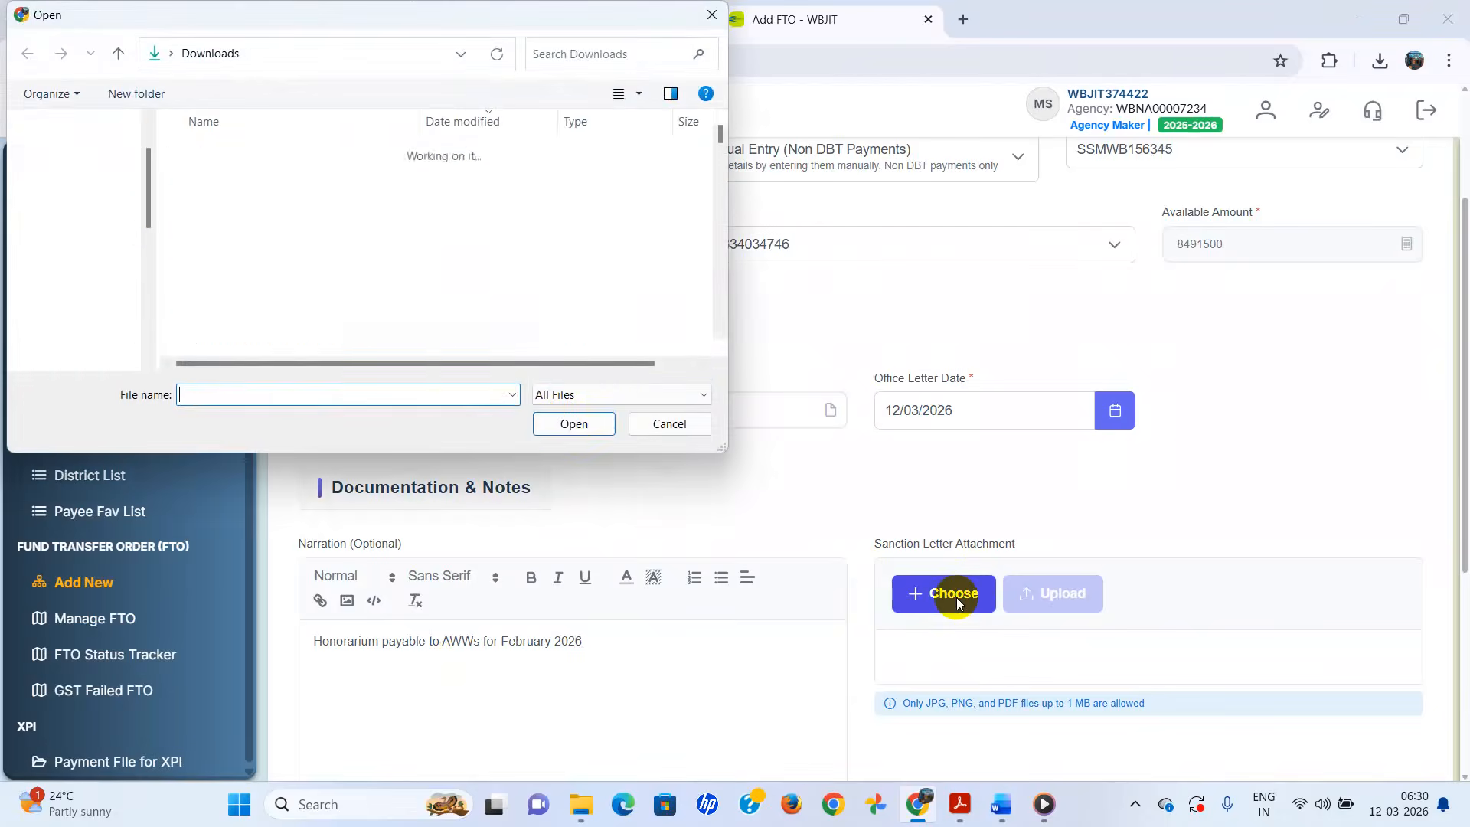
click(237, 175)
click(573, 422)
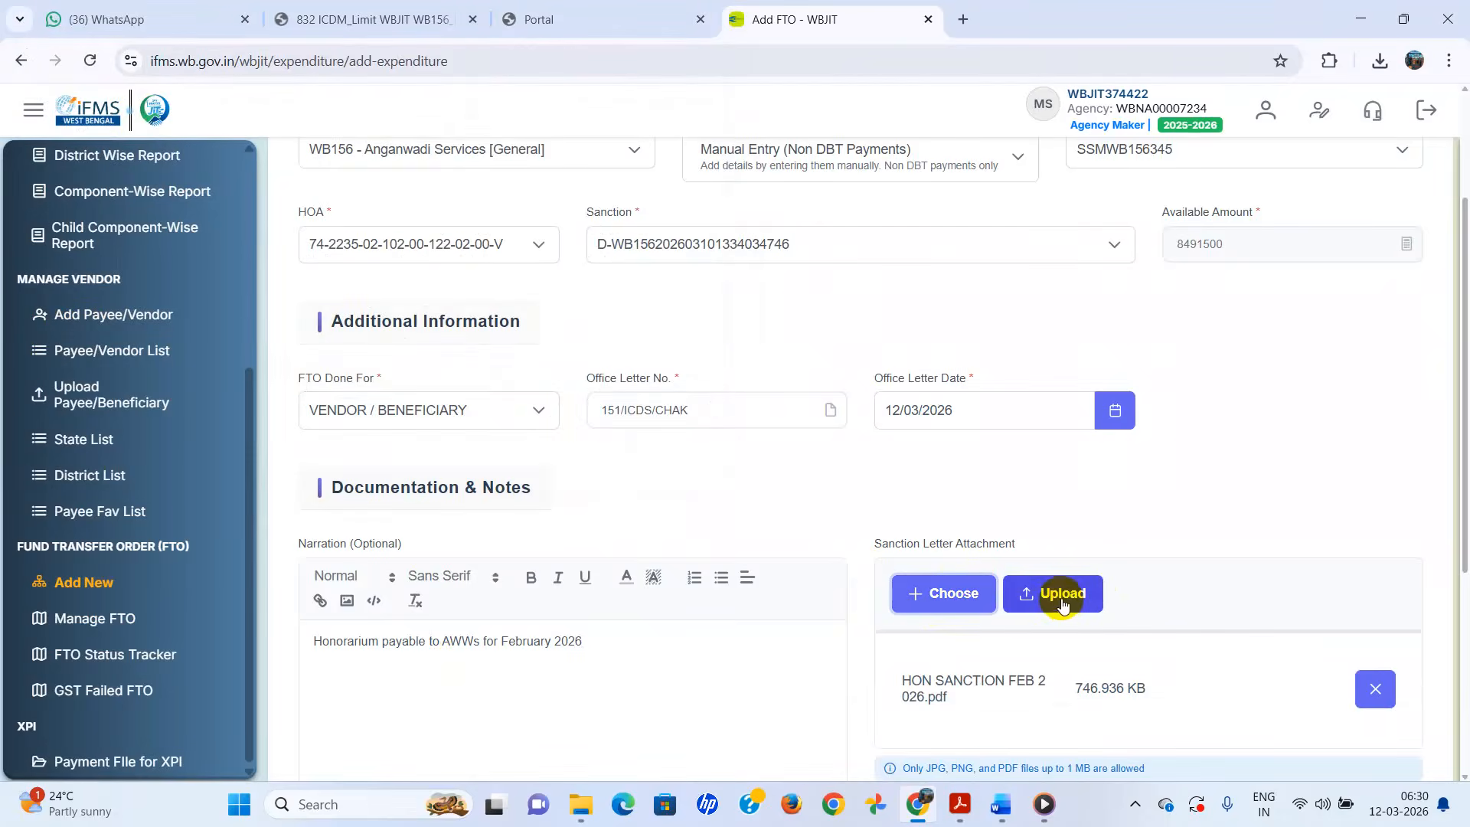
click(1063, 605)
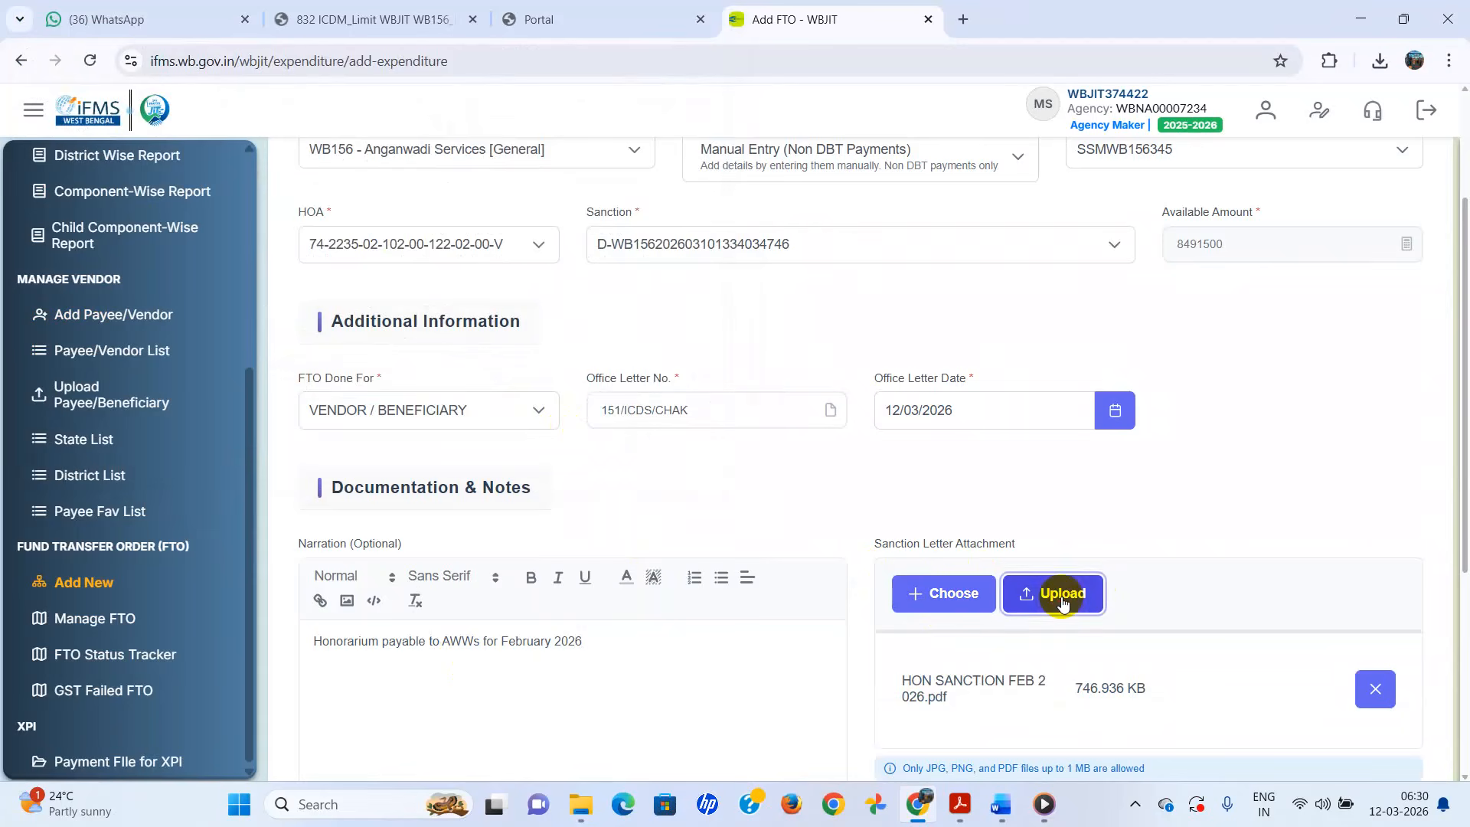
scroll(1063, 603, down, 2)
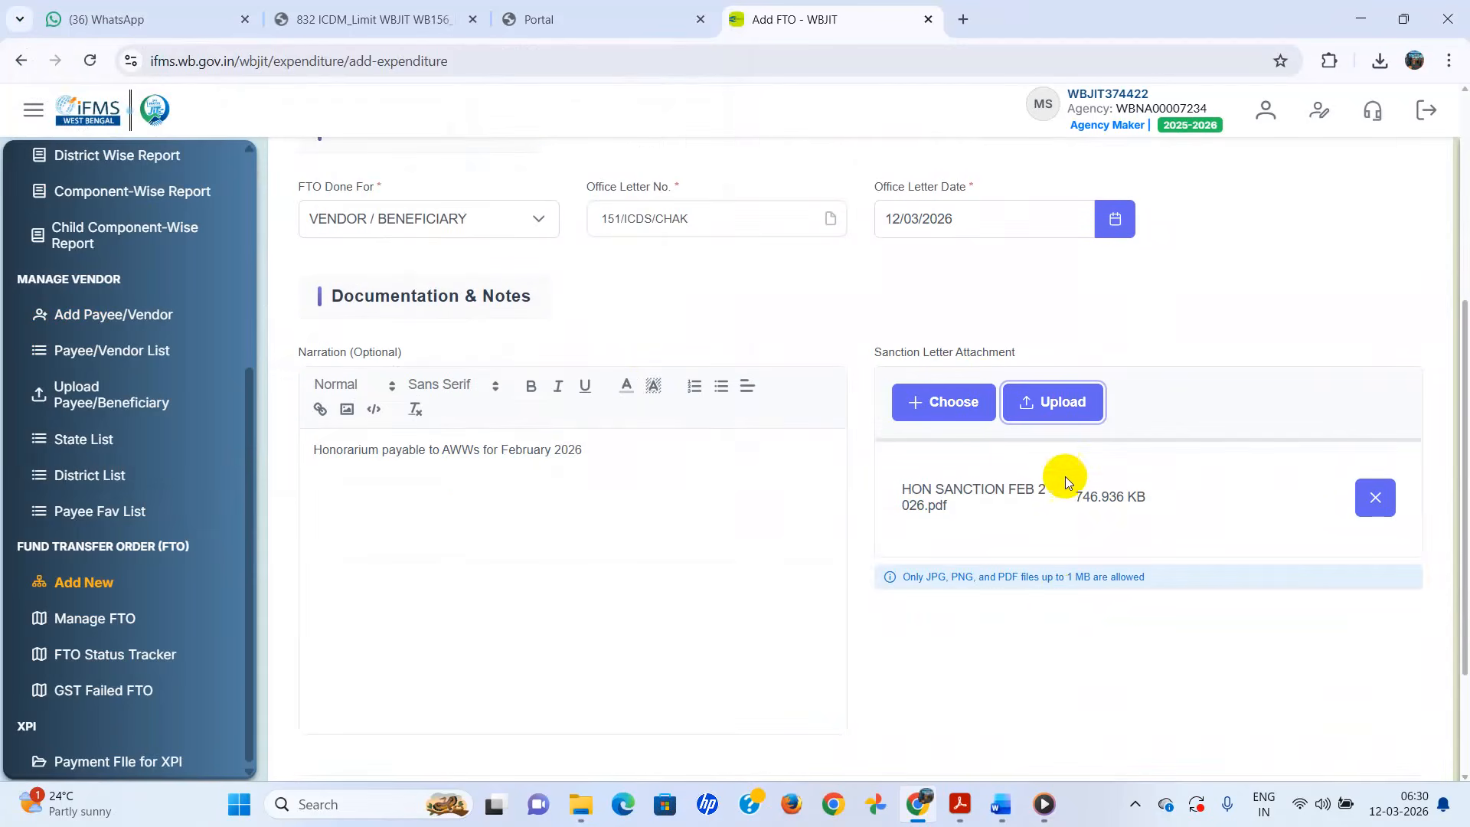
click(1069, 413)
scroll(935, 586, down, 2)
click(952, 639)
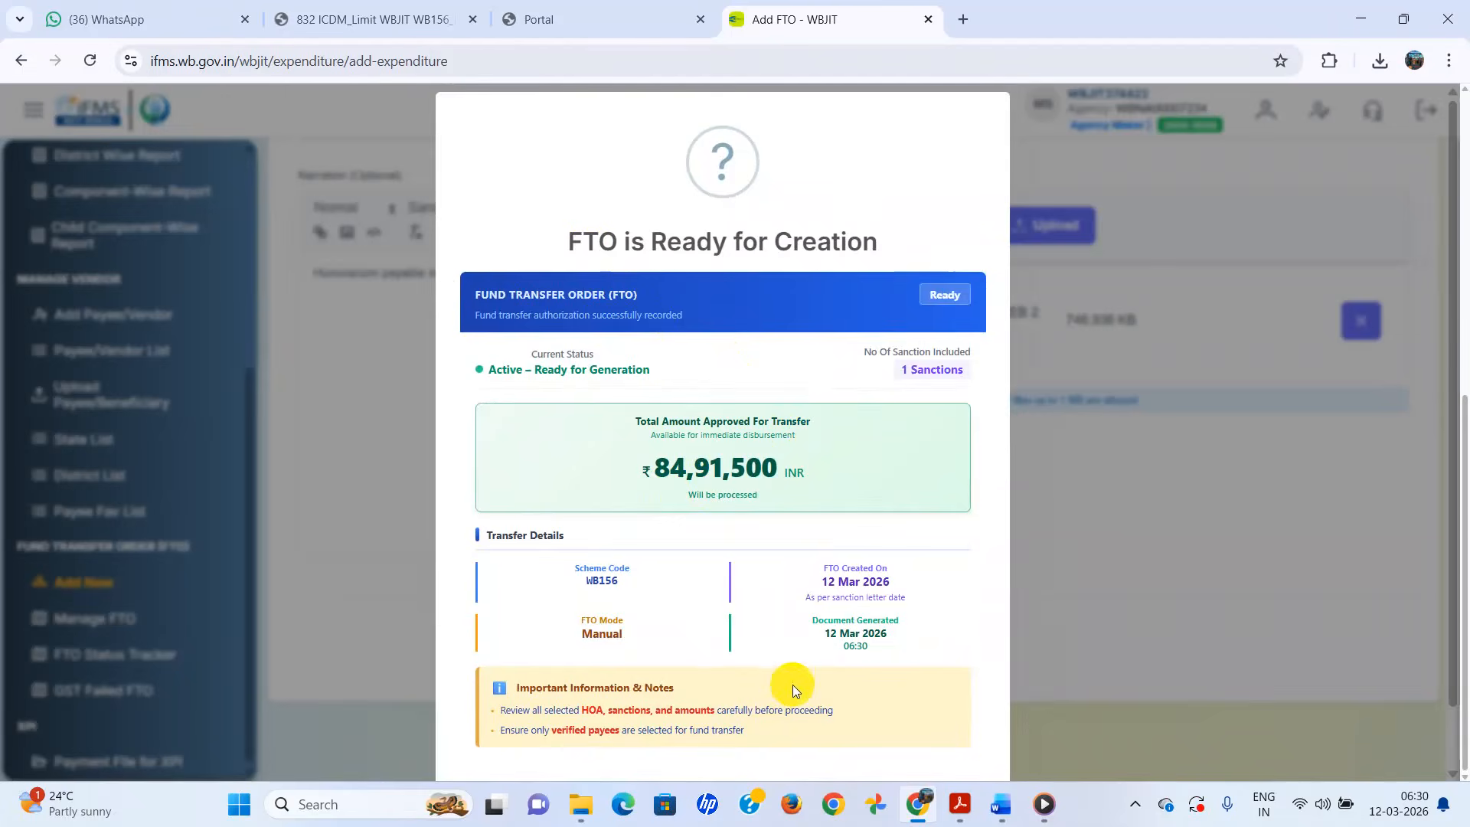
- Confirm creation of the ₹84,91,500 FTO and acknowledge the FTO Created notice
scroll(793, 685, down, 1)
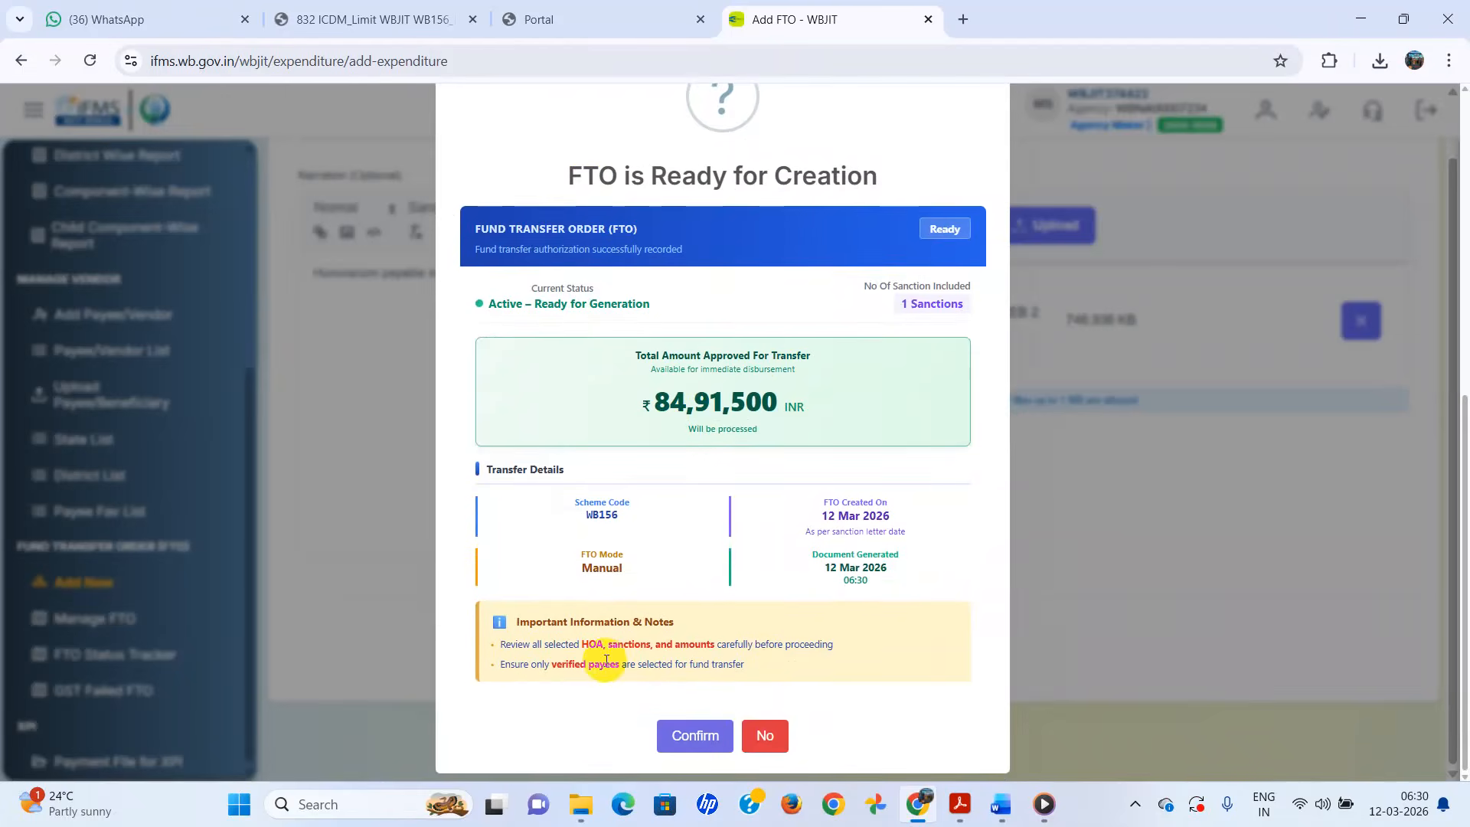
click(693, 745)
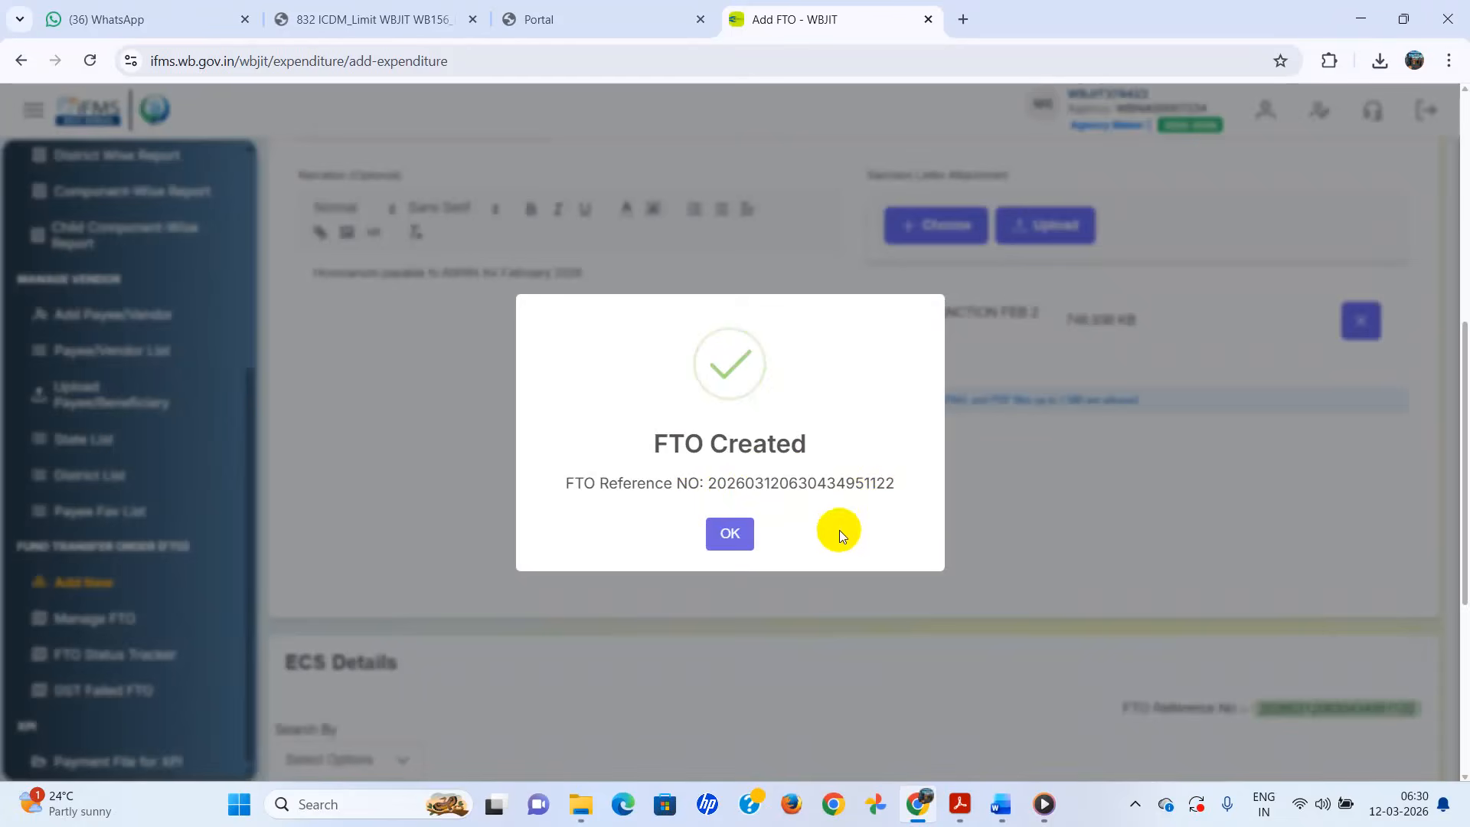
click(737, 546)
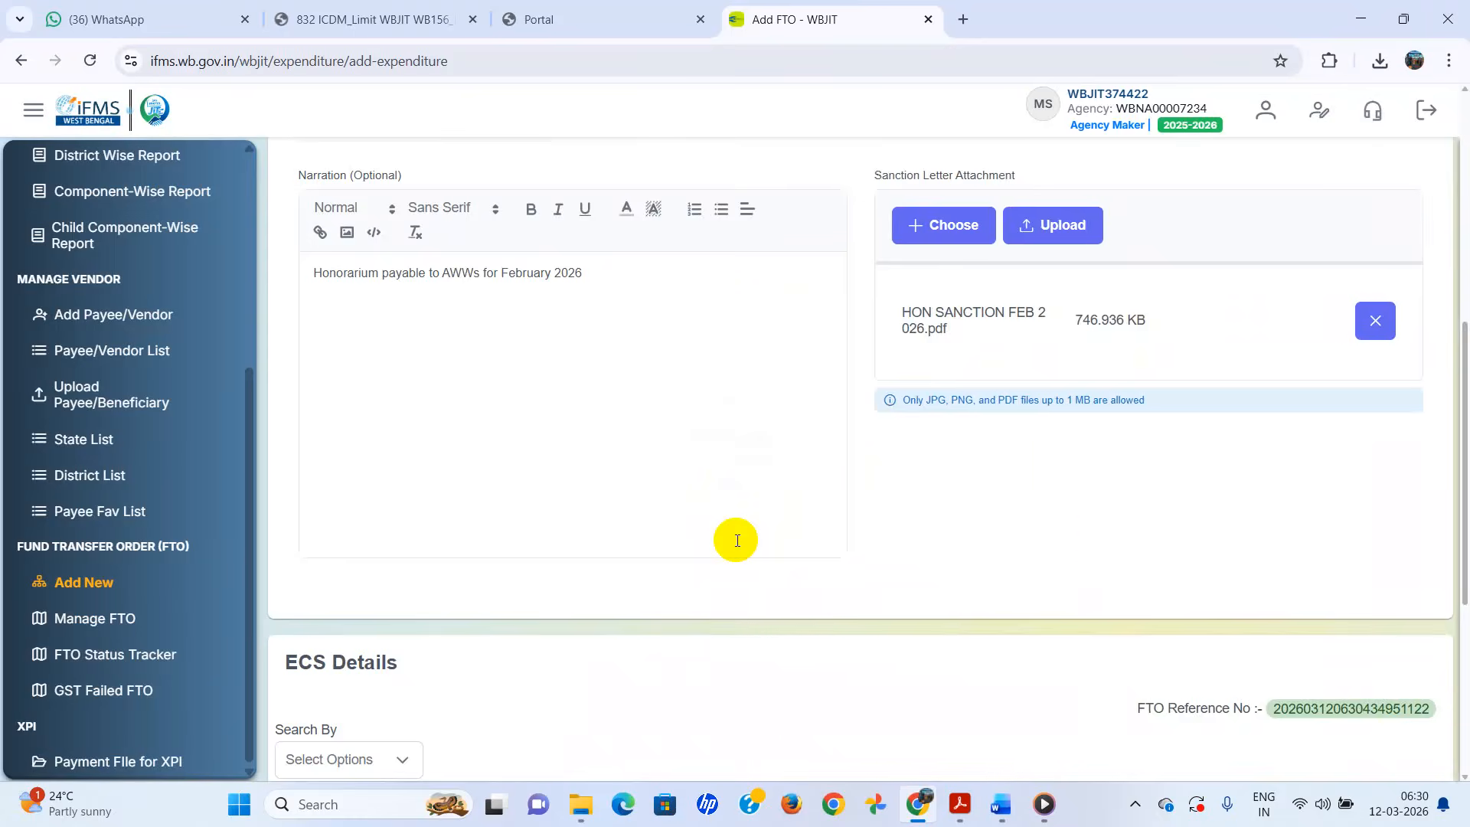
- In ECS Details, search payees by name 'sam', then switch Search By to Fav List
scroll(1110, 532, down, 5)
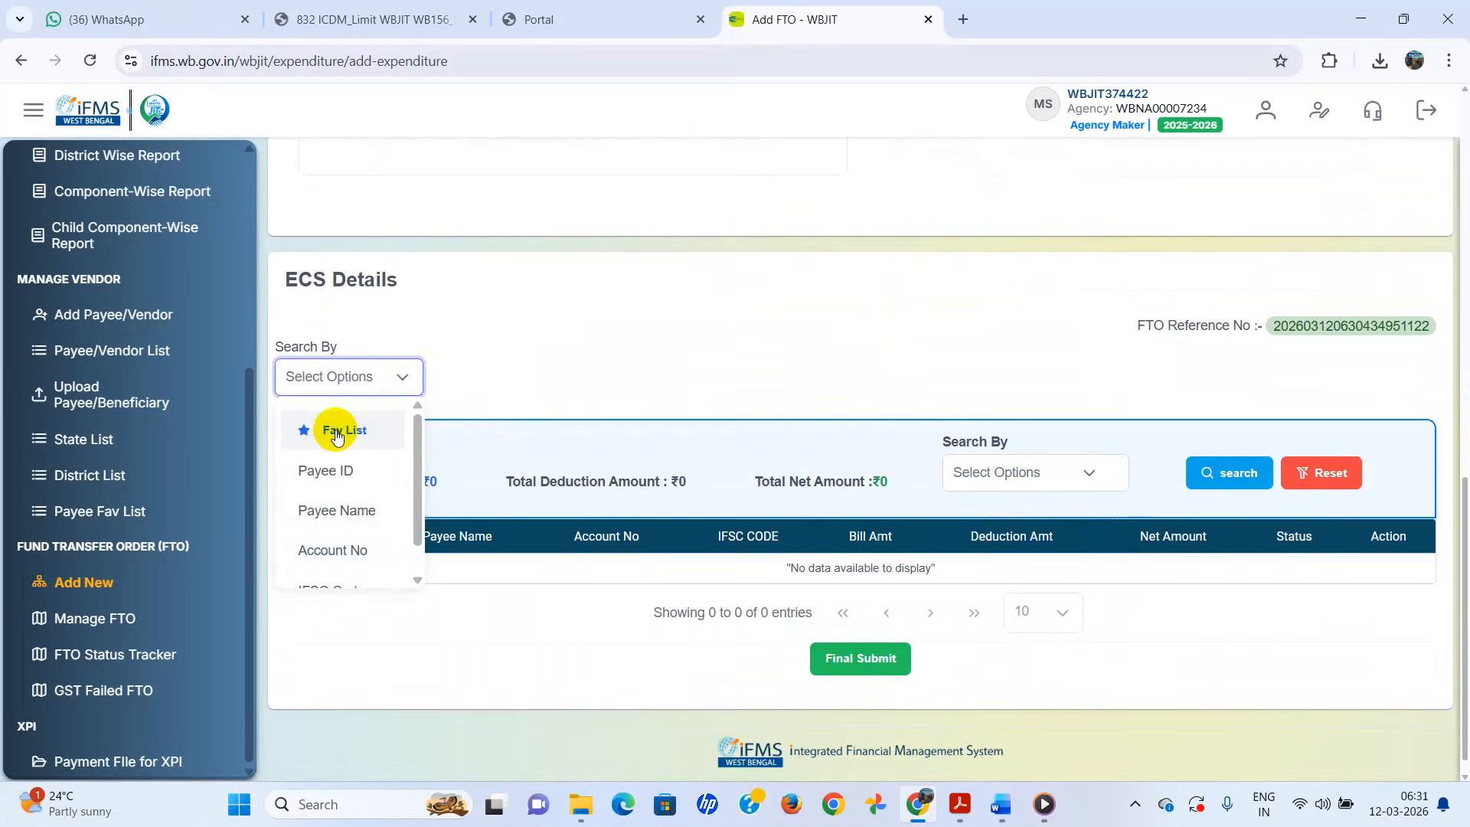
click(335, 511)
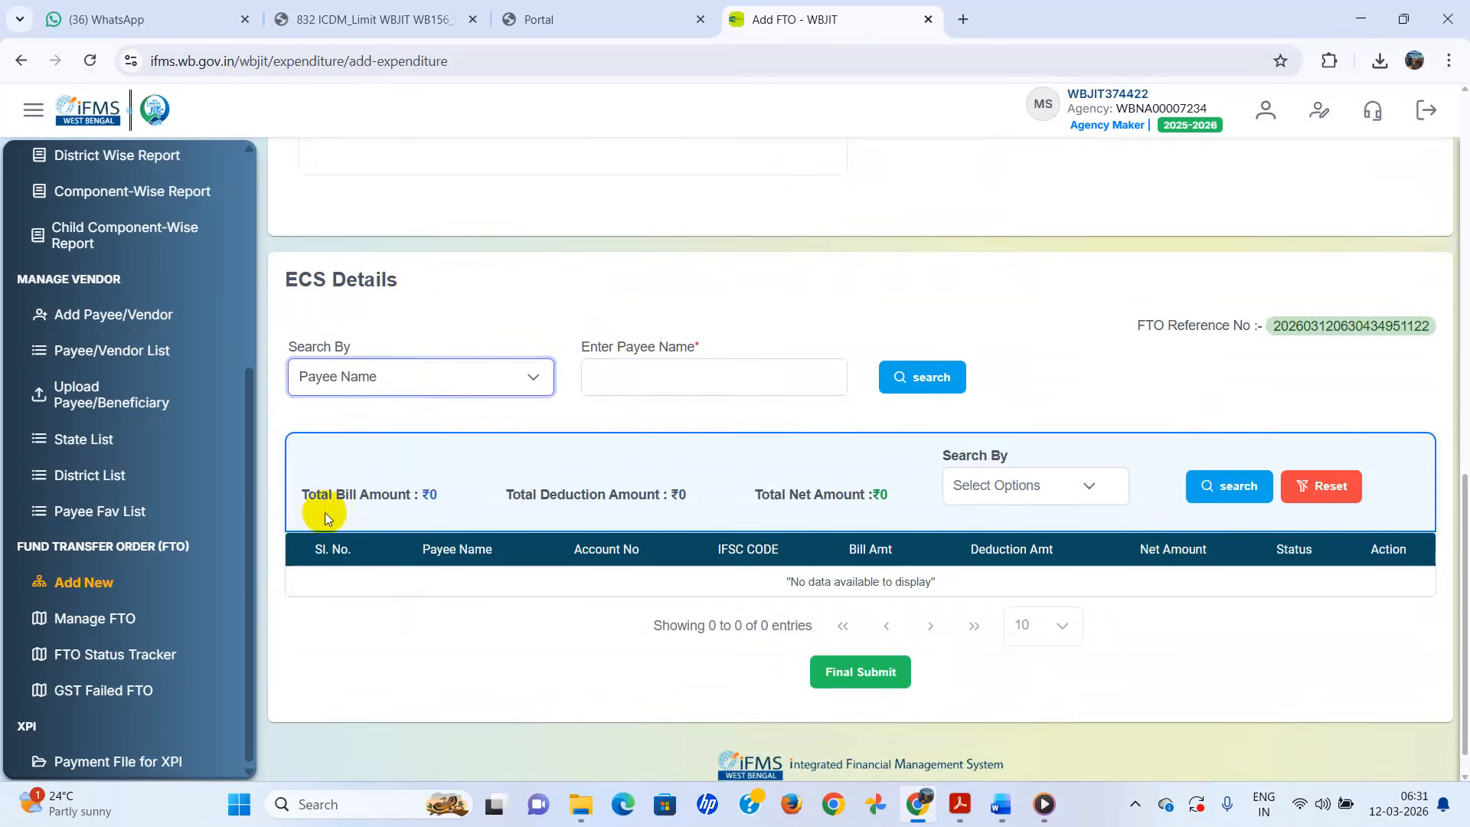
click(620, 387)
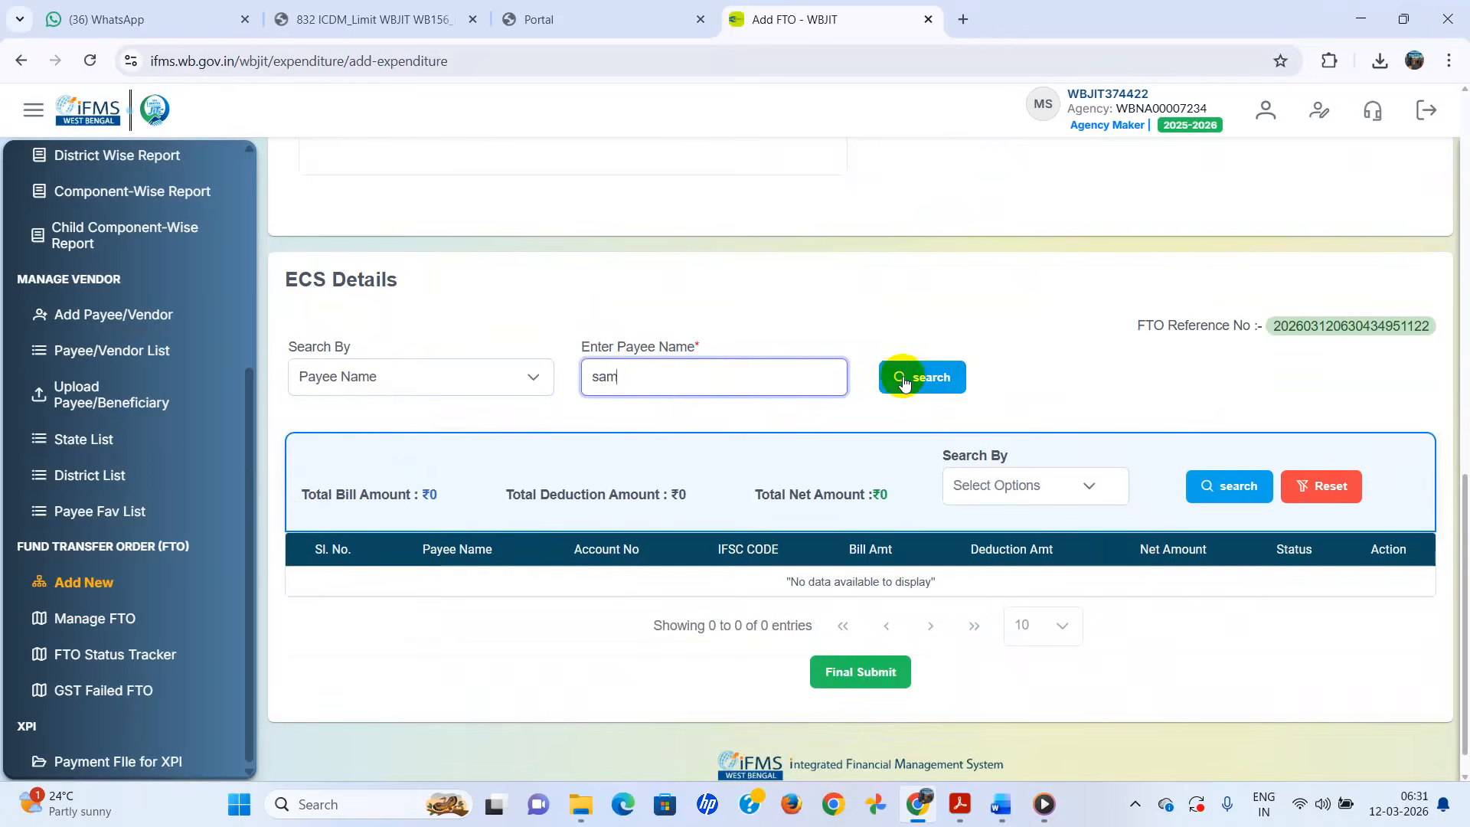
click(952, 379)
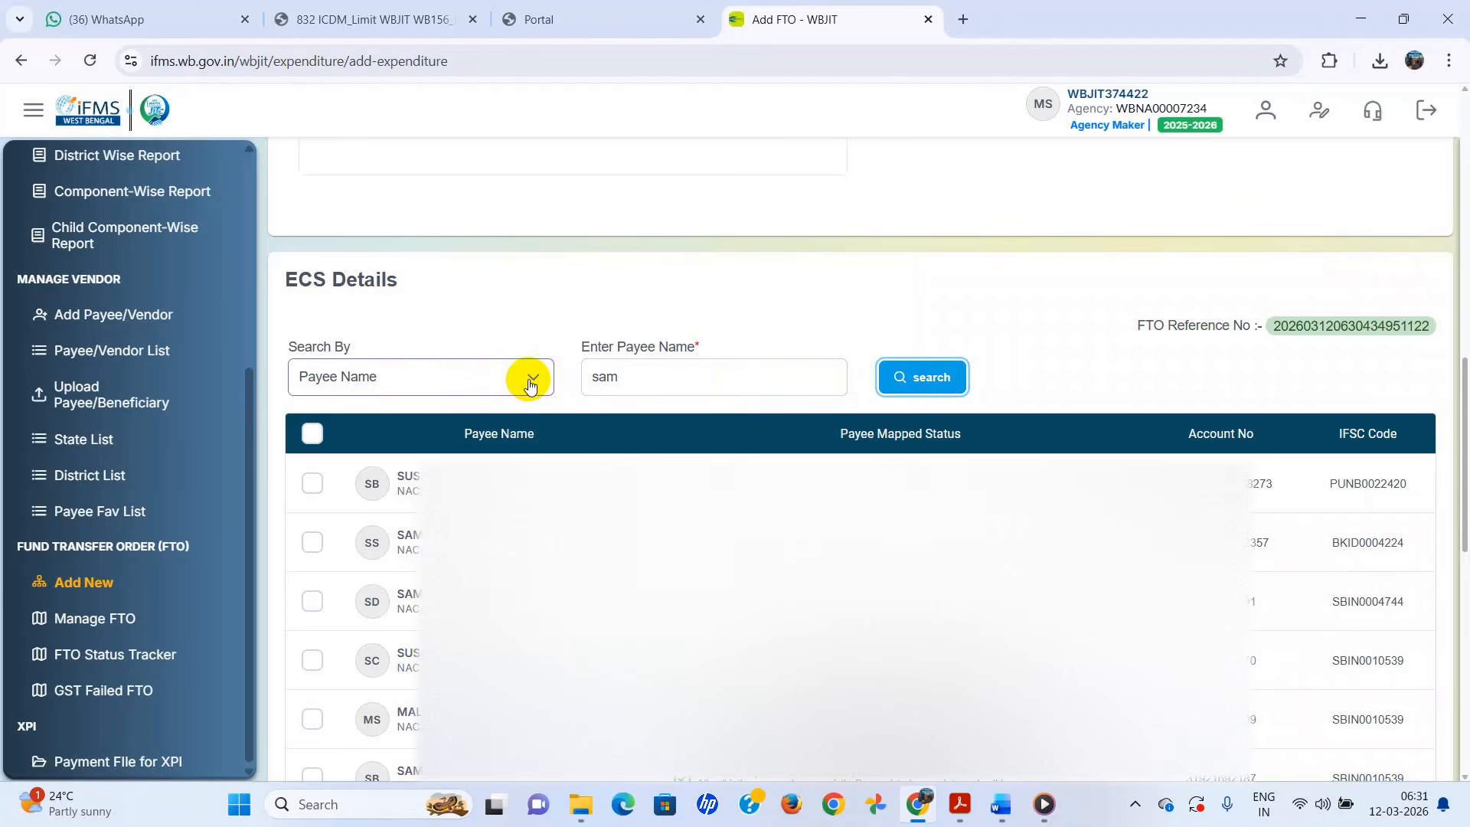
click(527, 378)
click(352, 431)
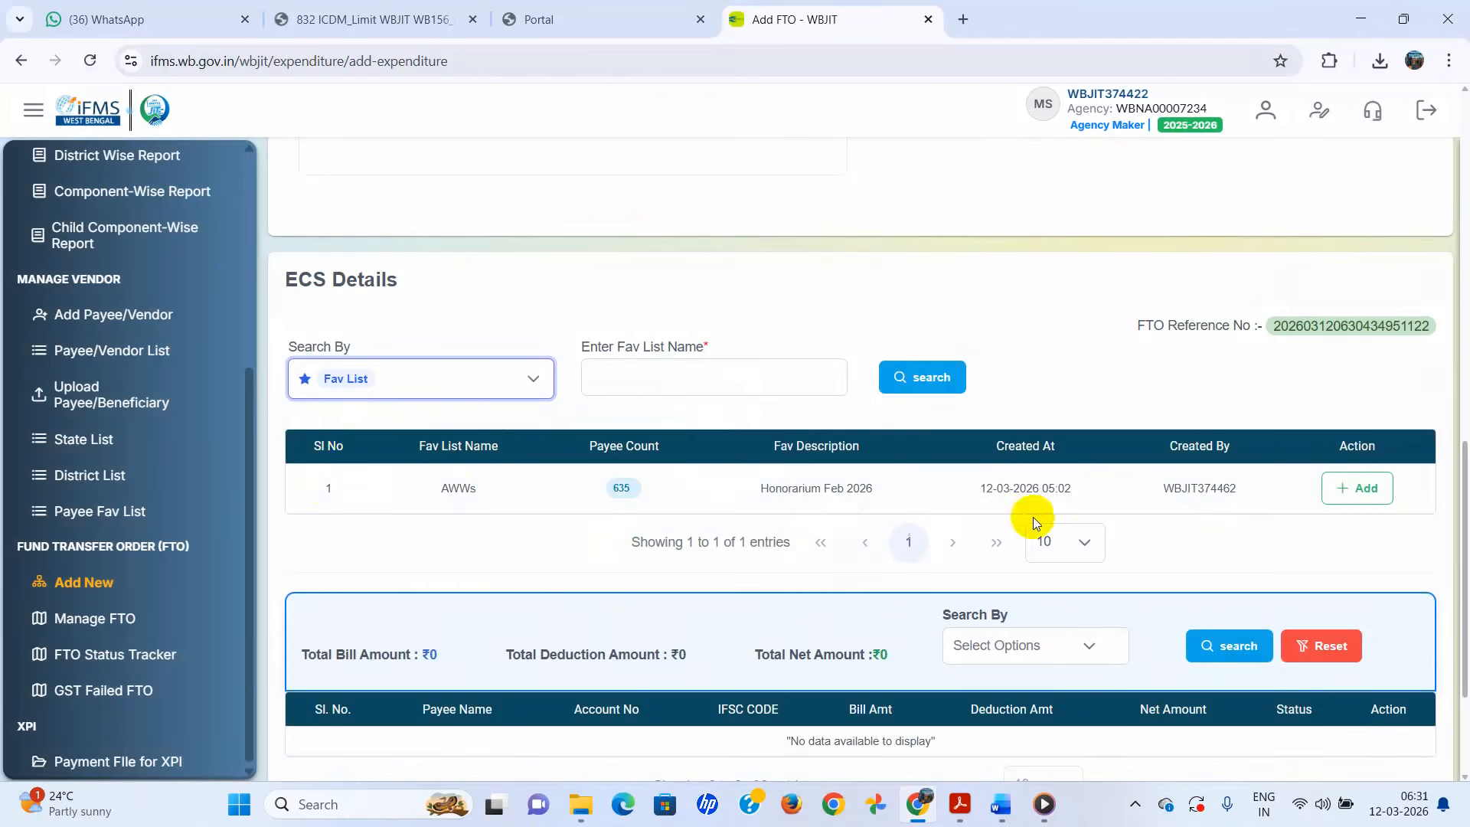
- Add all 635 payees from the AWWs favourite list to the ECS payee table
click(1363, 492)
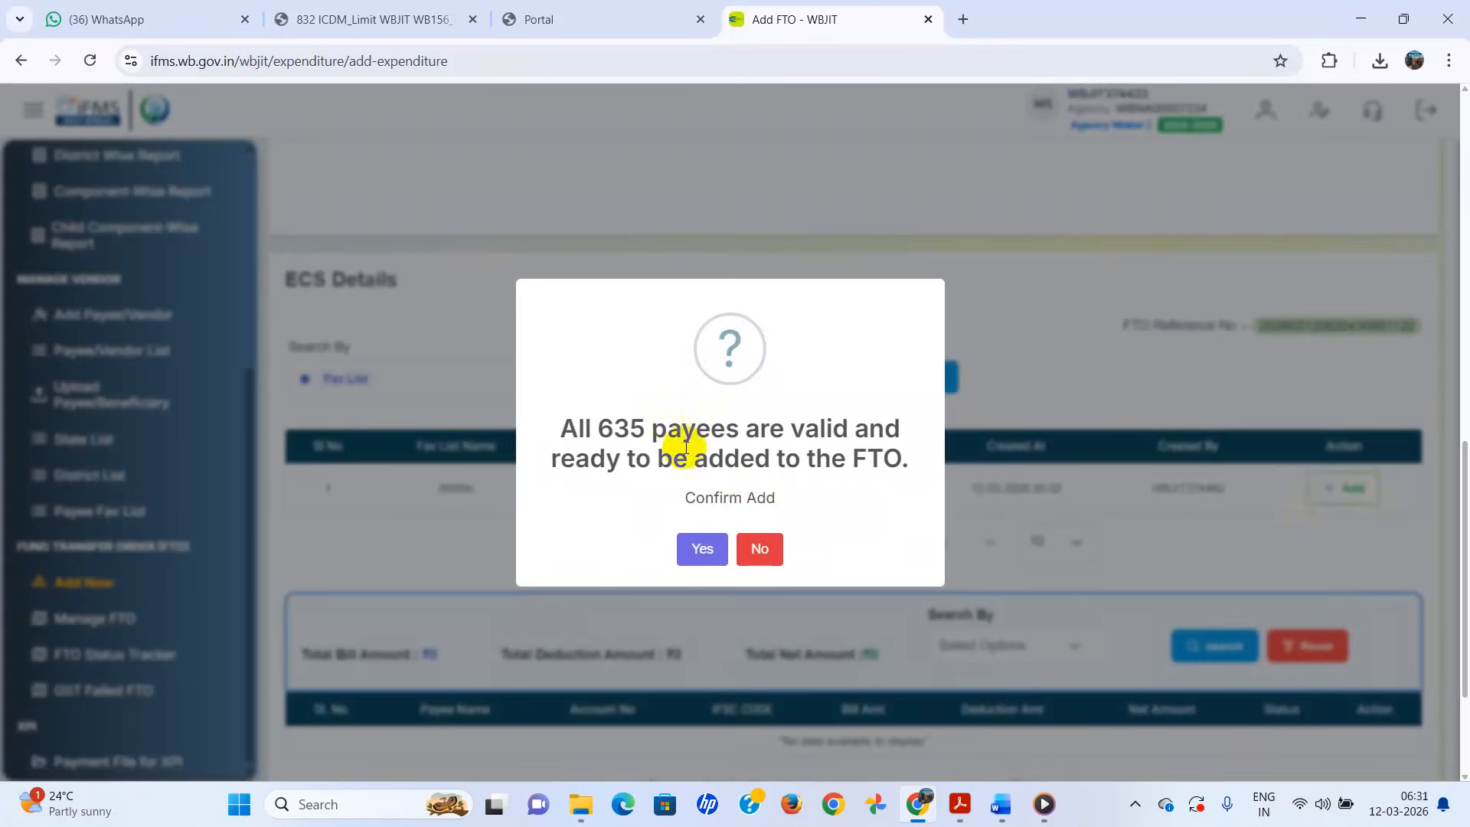
click(702, 553)
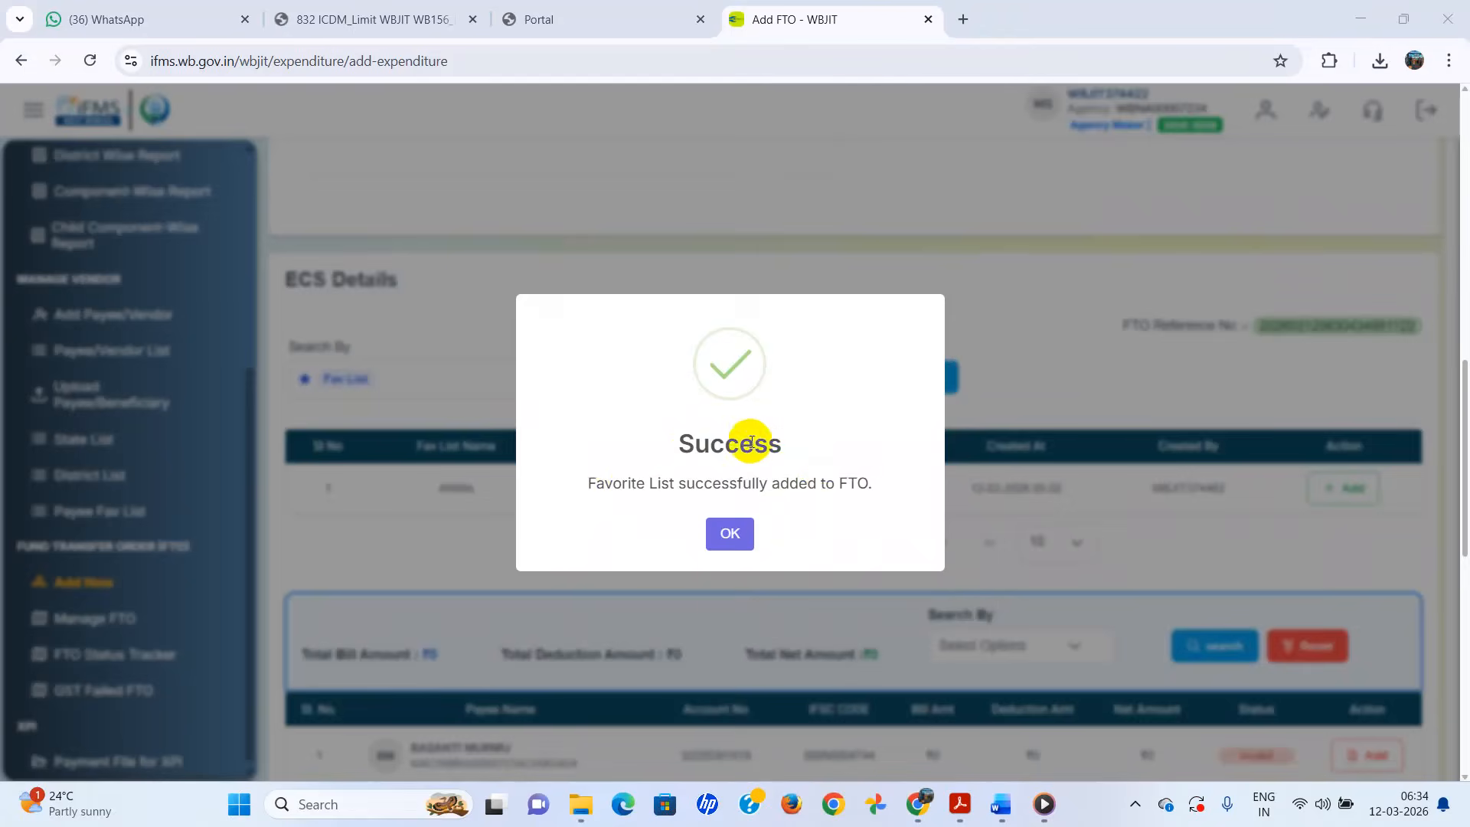
click(730, 533)
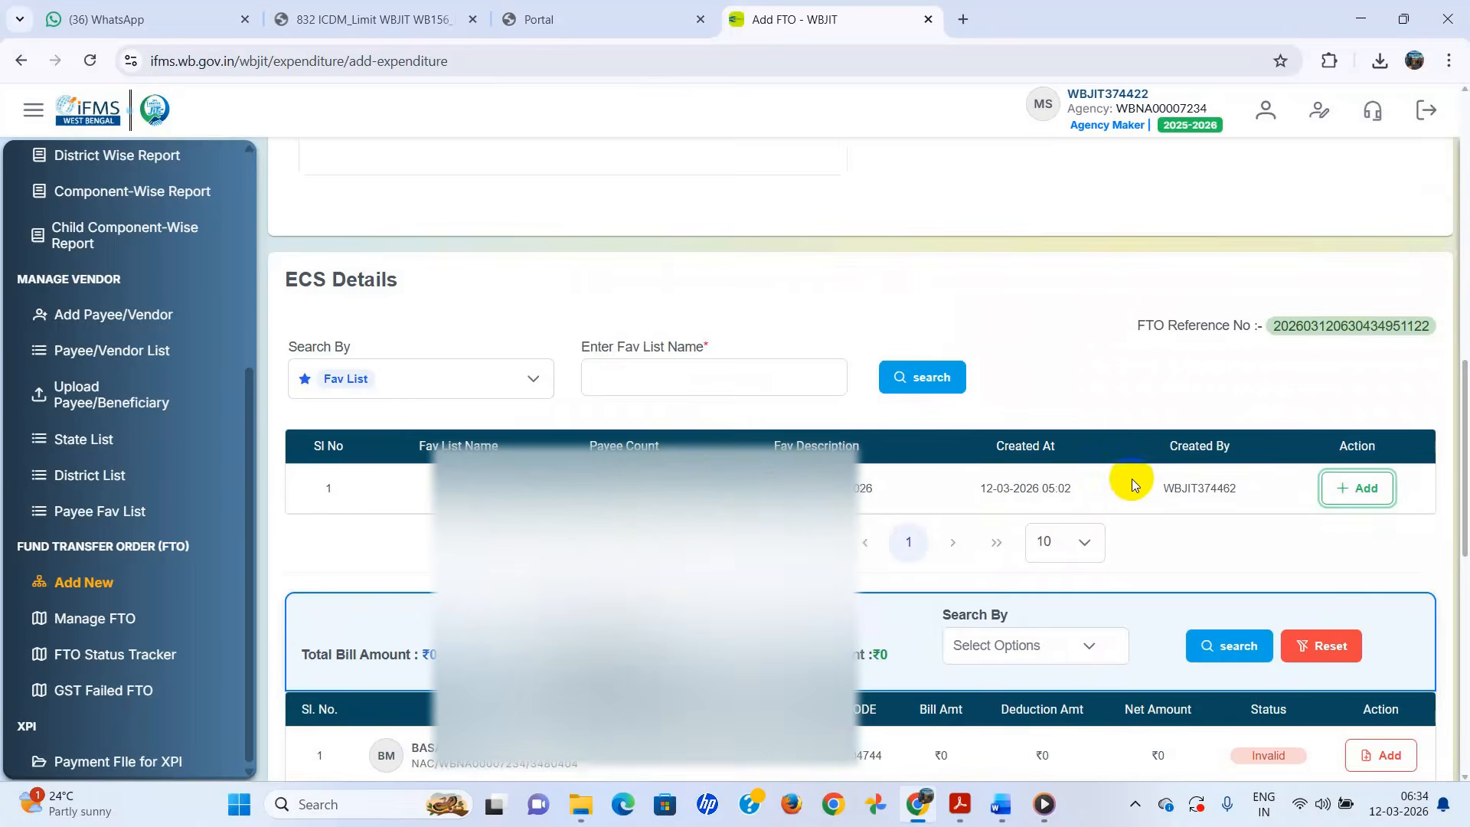
scroll(1132, 483, down, 1)
scroll(1132, 479, down, 2)
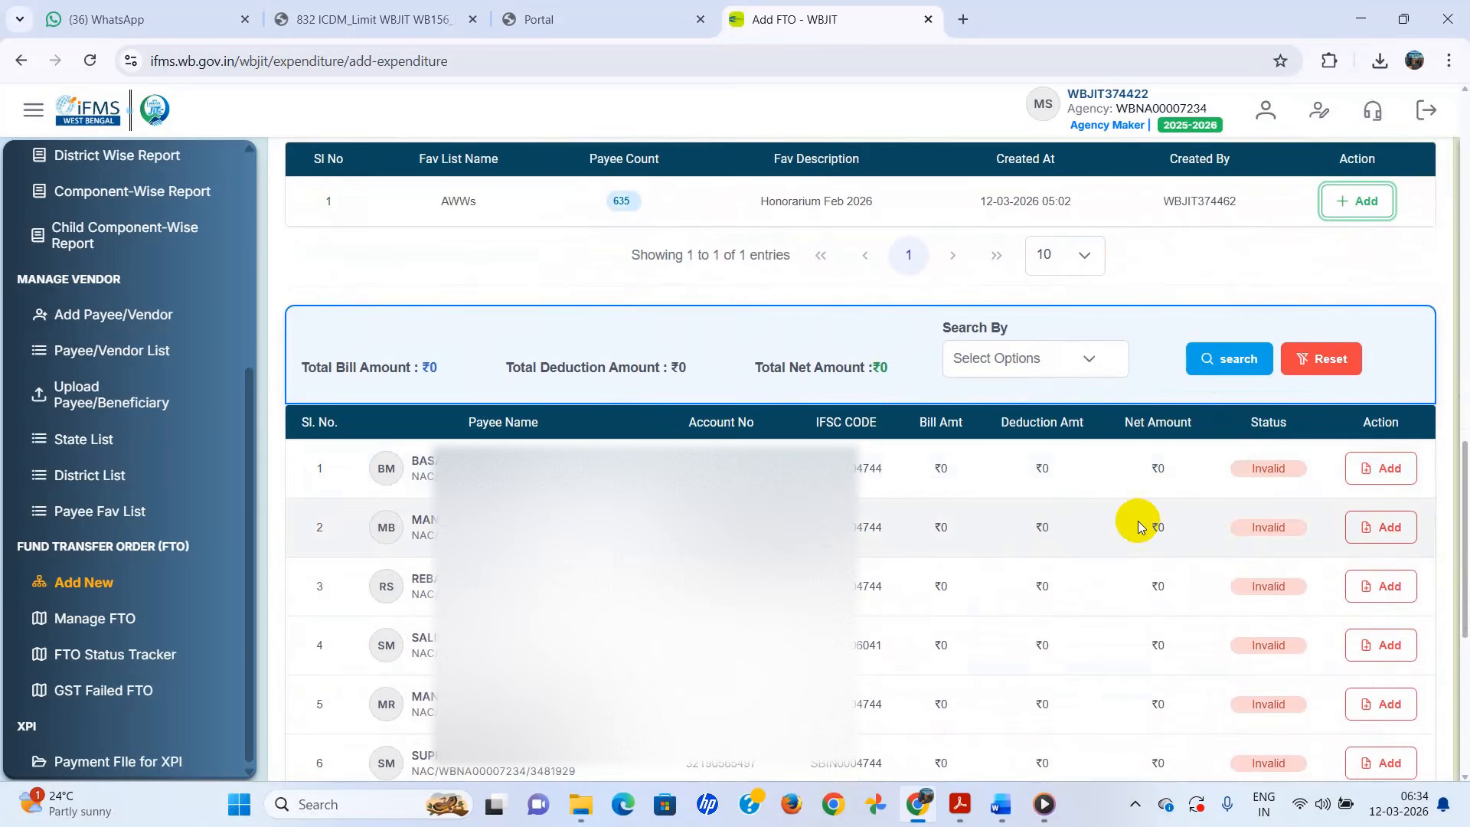
scroll(1138, 520, down, 1)
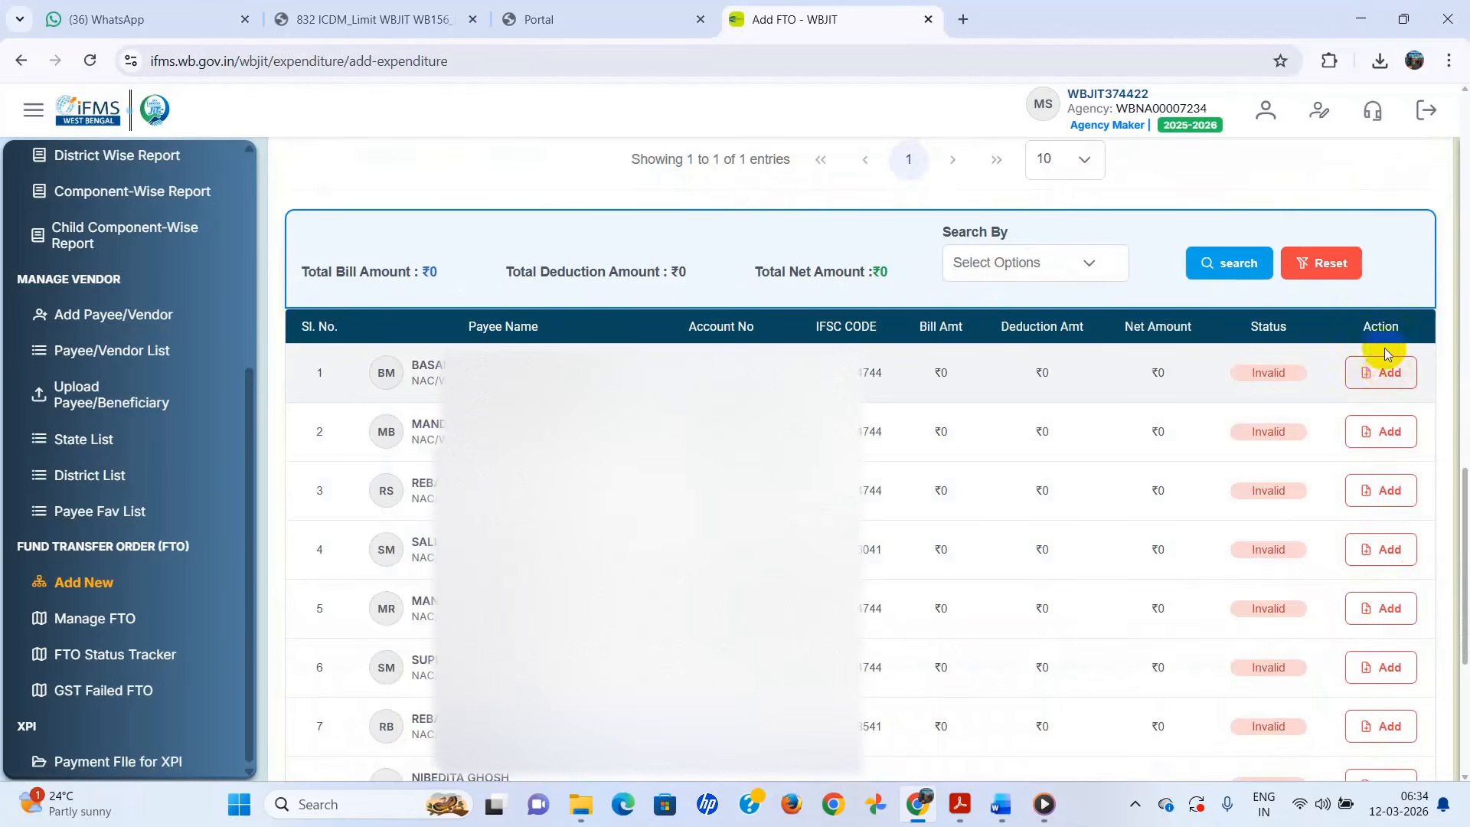
click(1389, 376)
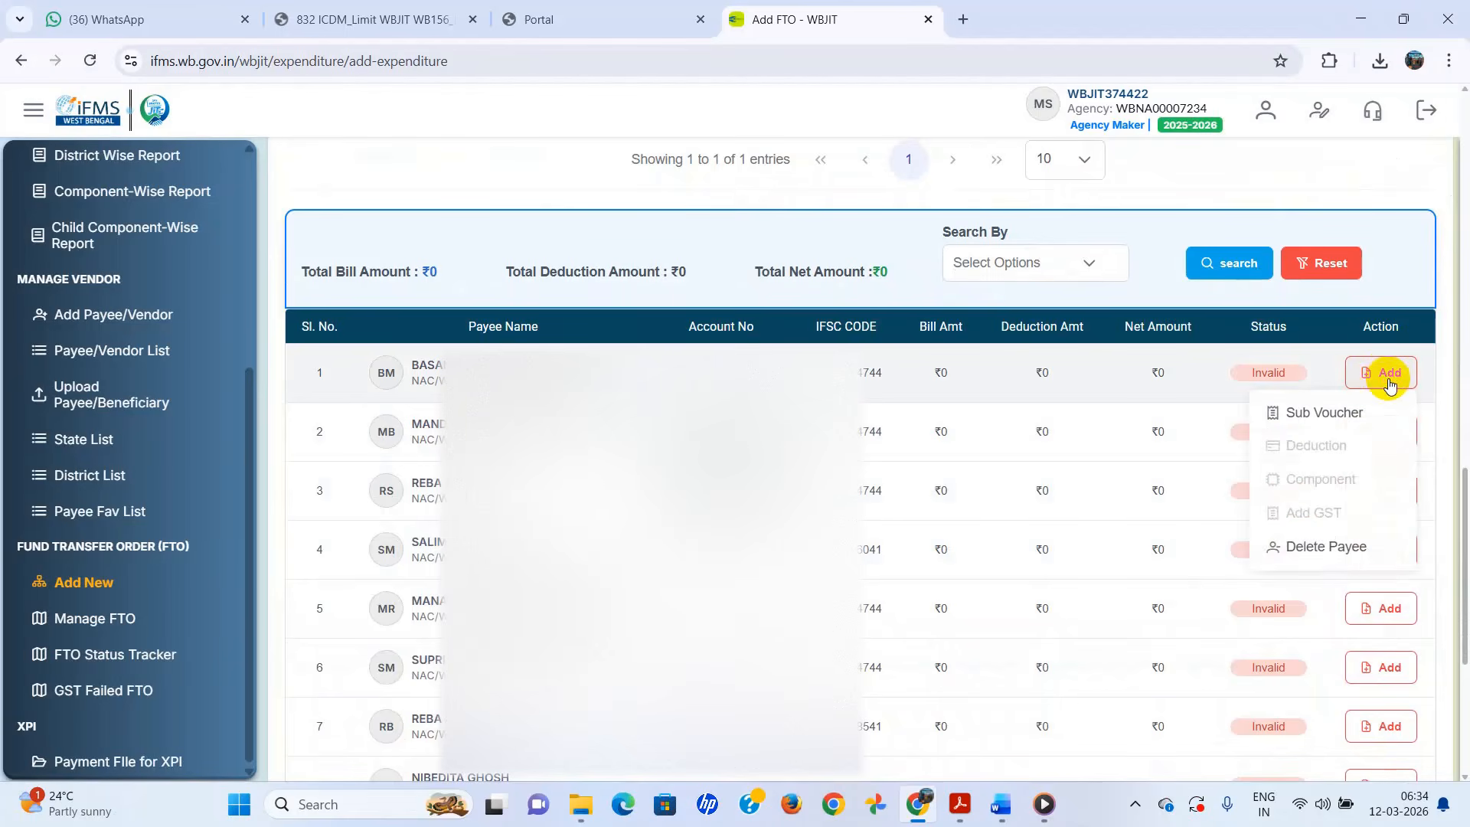
- Start row 1's sub voucher with number 1/2025-2026, total 2857500 and the February honorarium description
click(1310, 414)
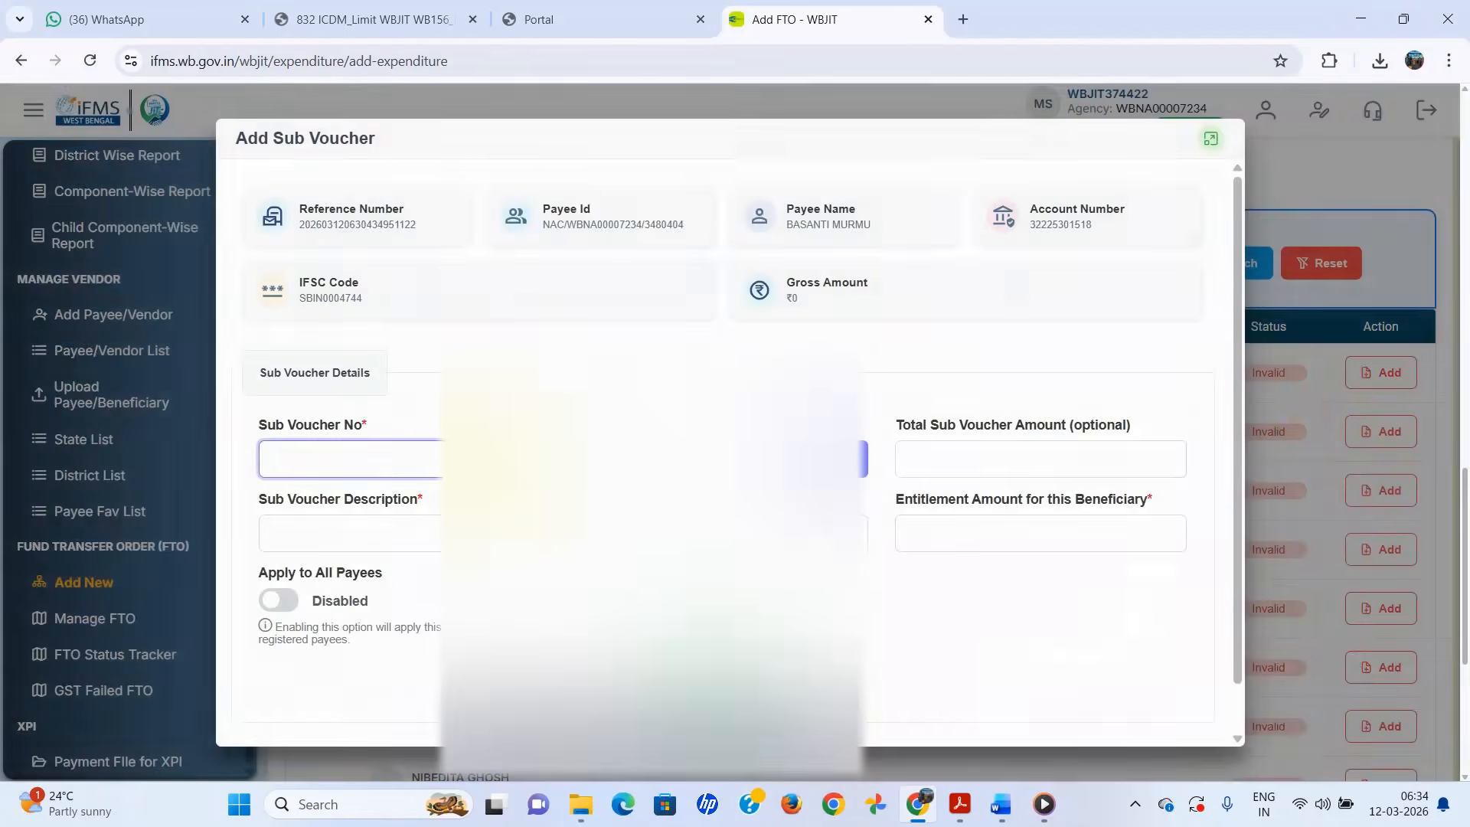
text(1)
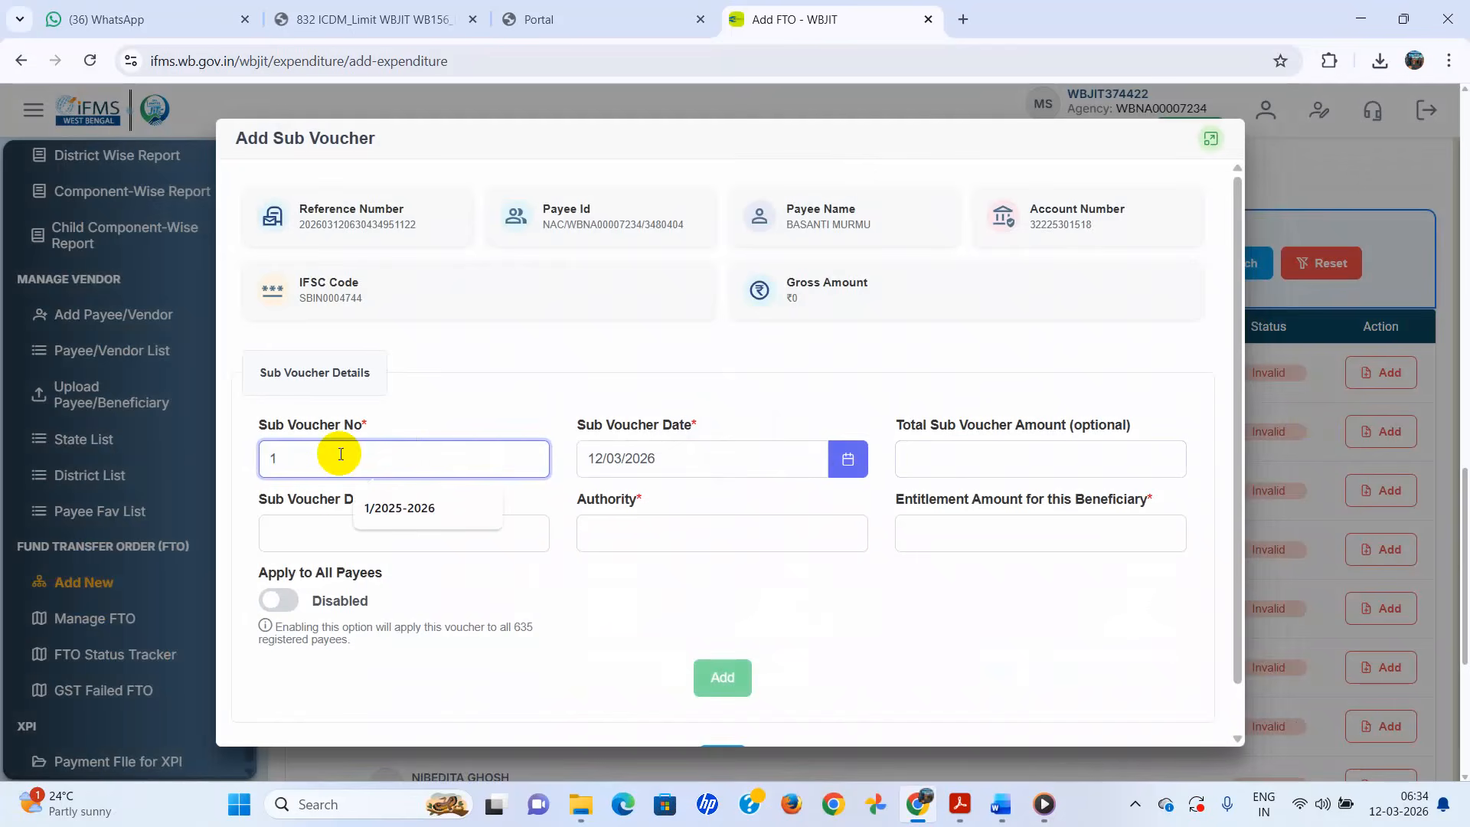
click(383, 508)
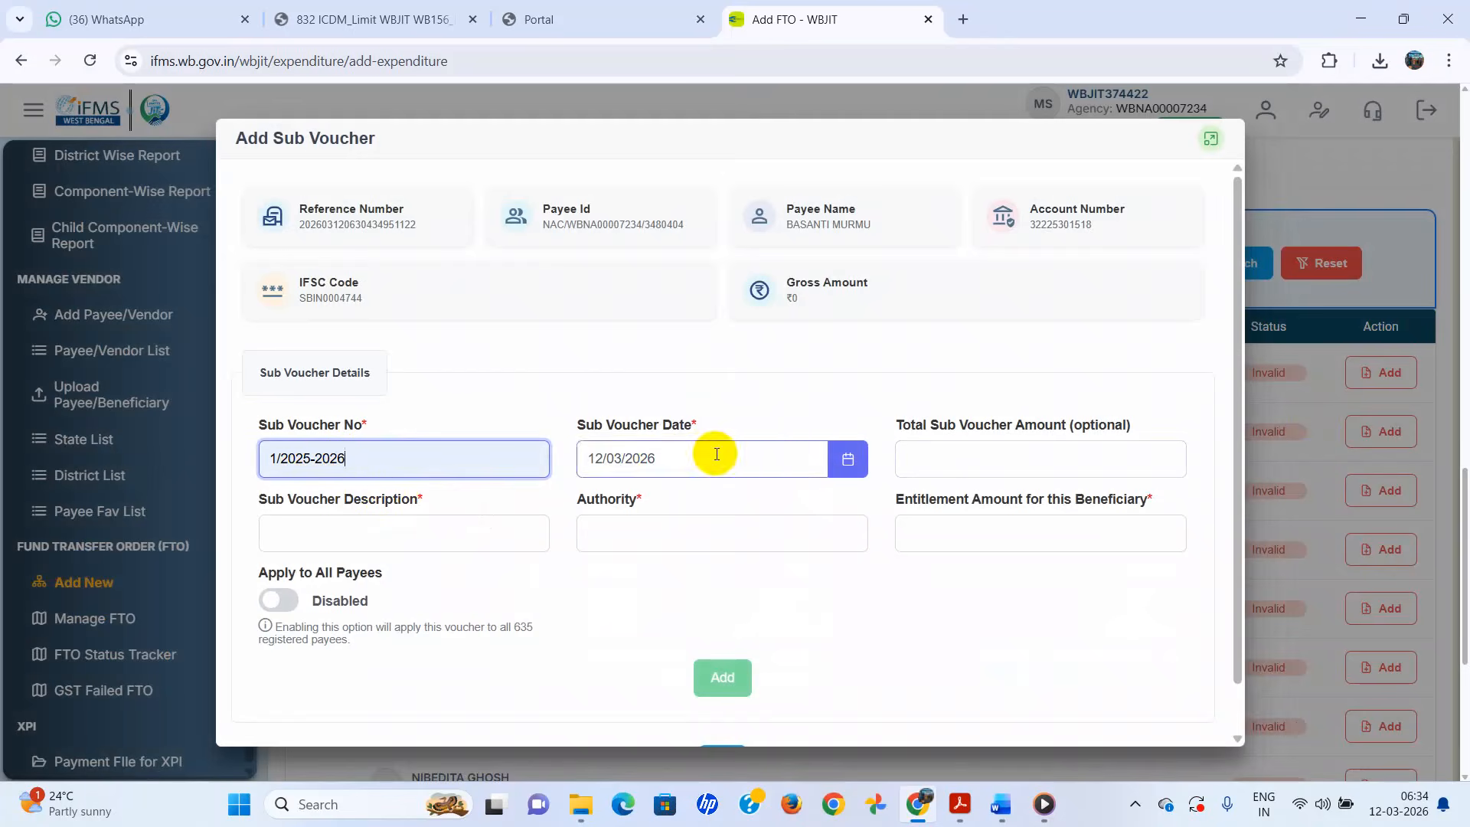
click(954, 459)
click(1031, 508)
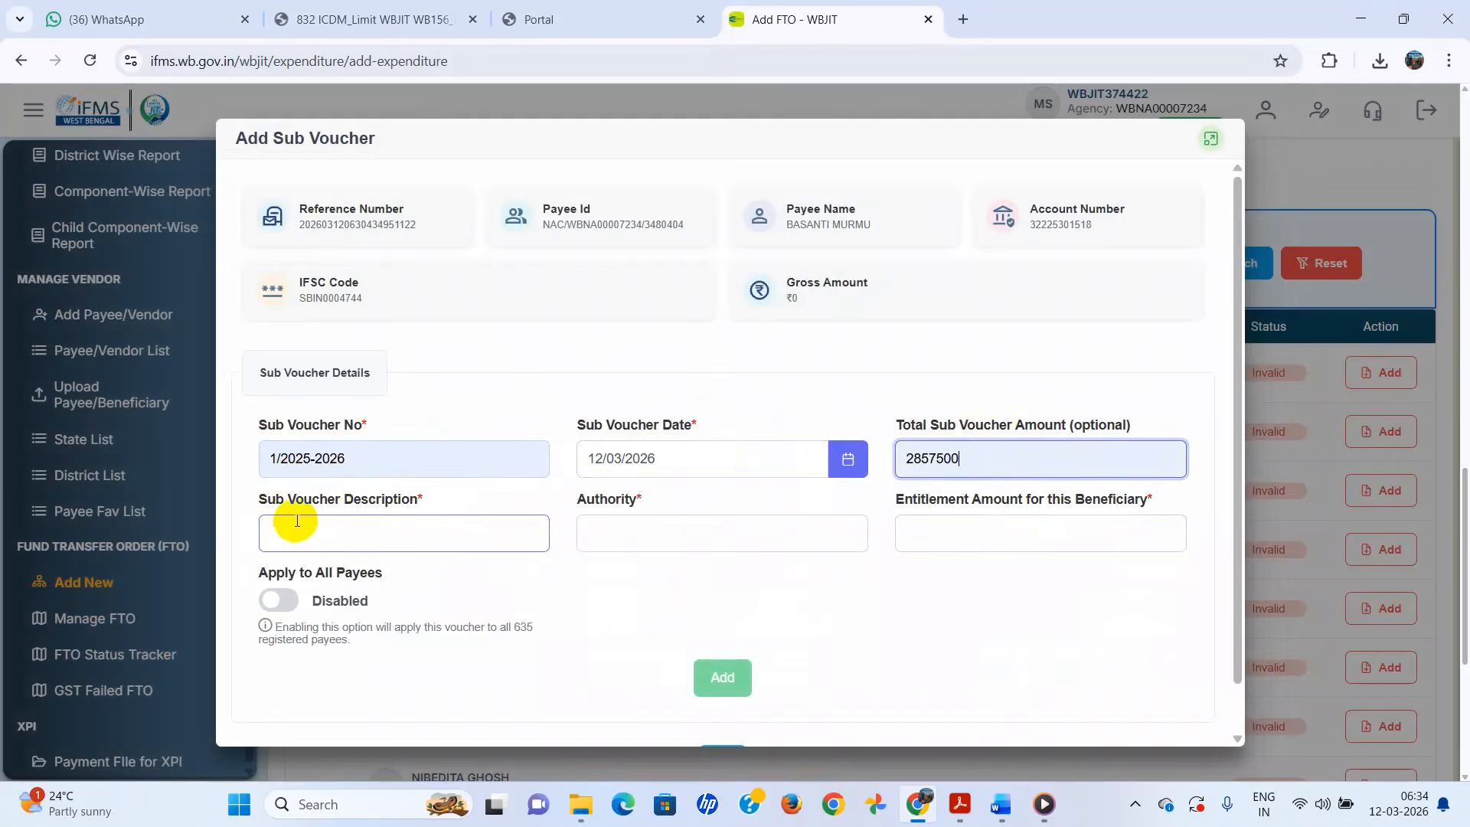
click(366, 531)
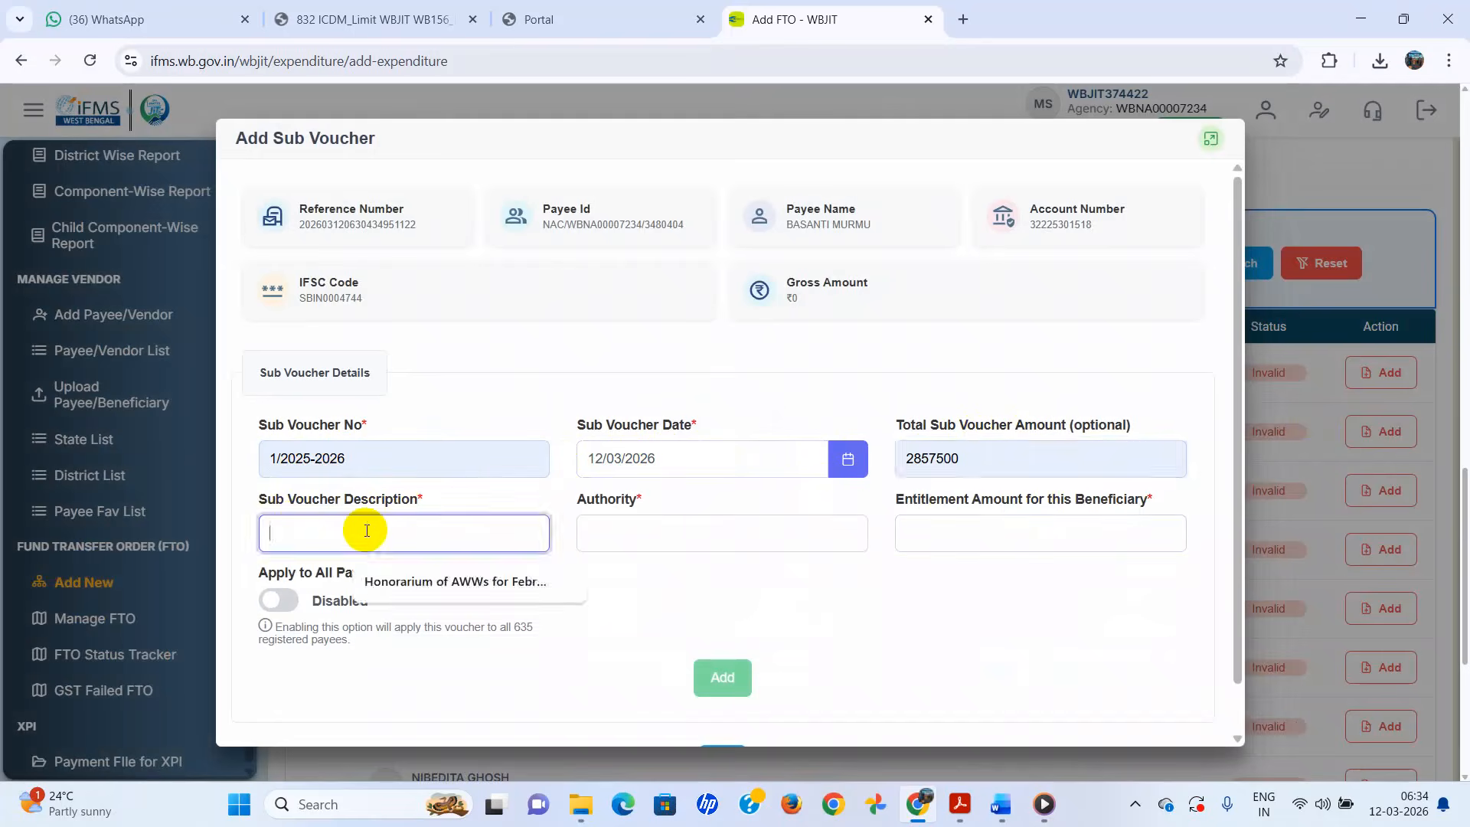
click(444, 579)
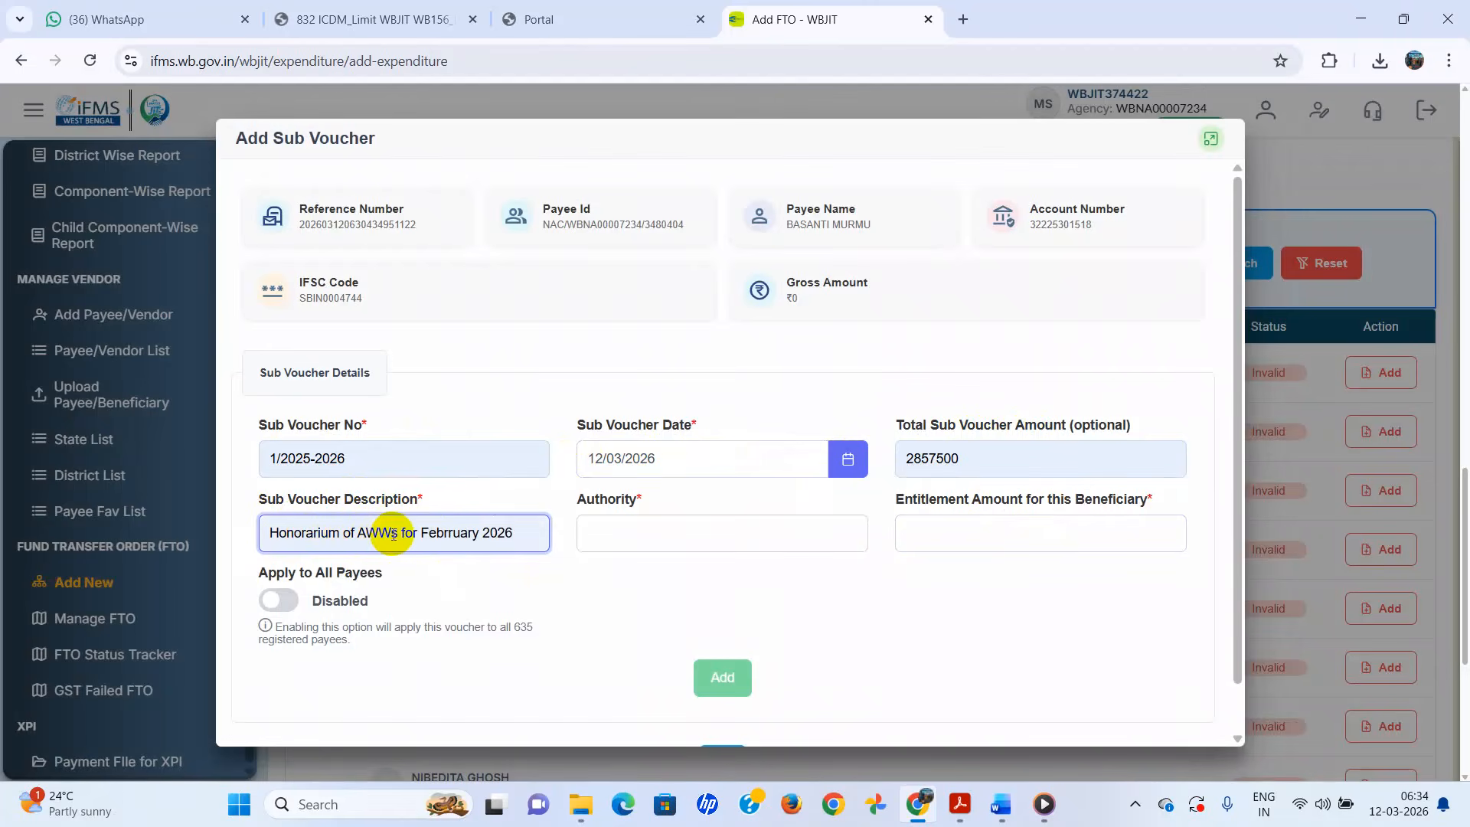
- Set the sub voucher authority to CDPO CHAKDAHA and entitlement amount to 4500
click(624, 527)
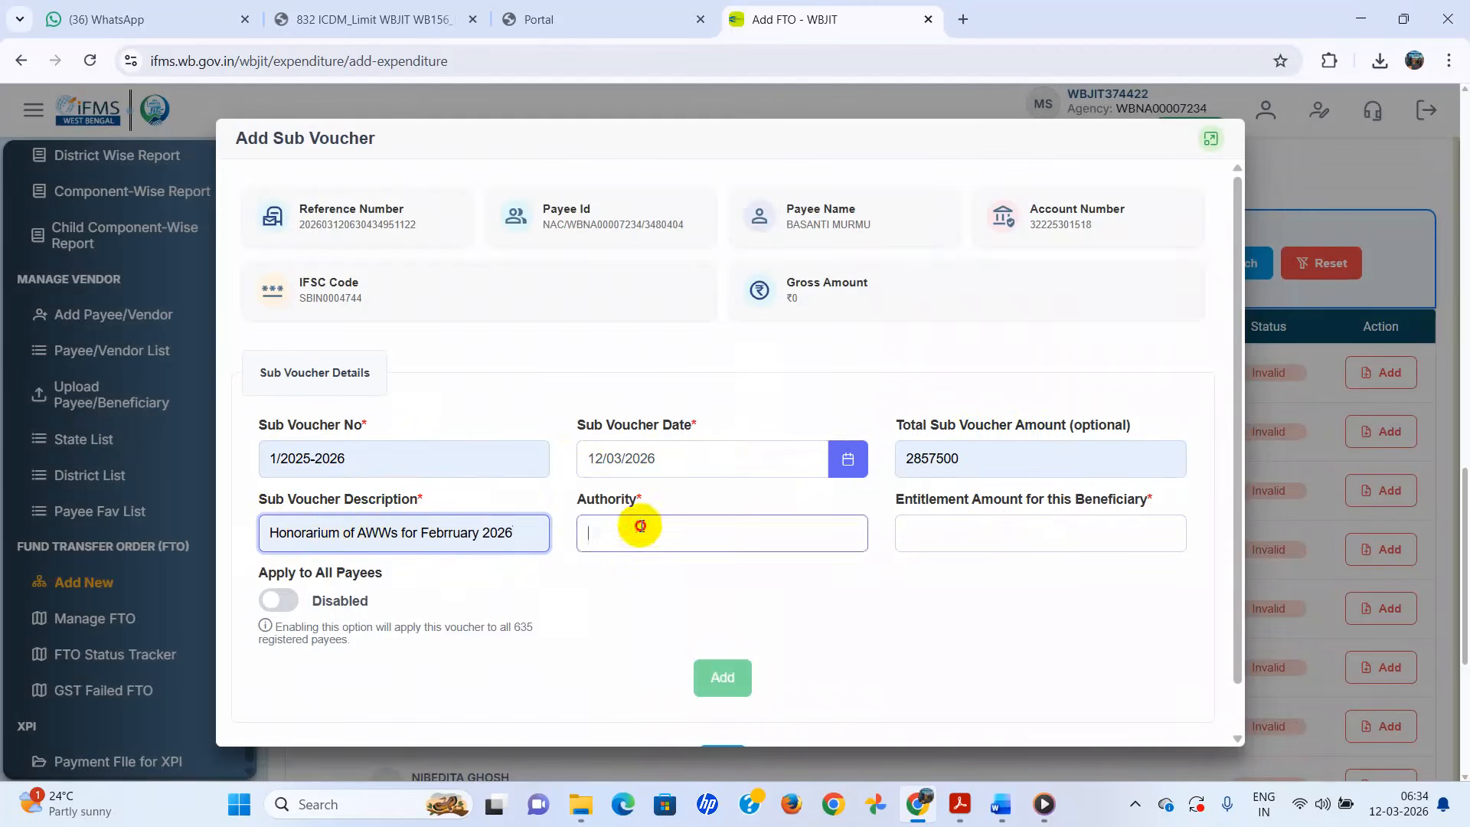
click(736, 582)
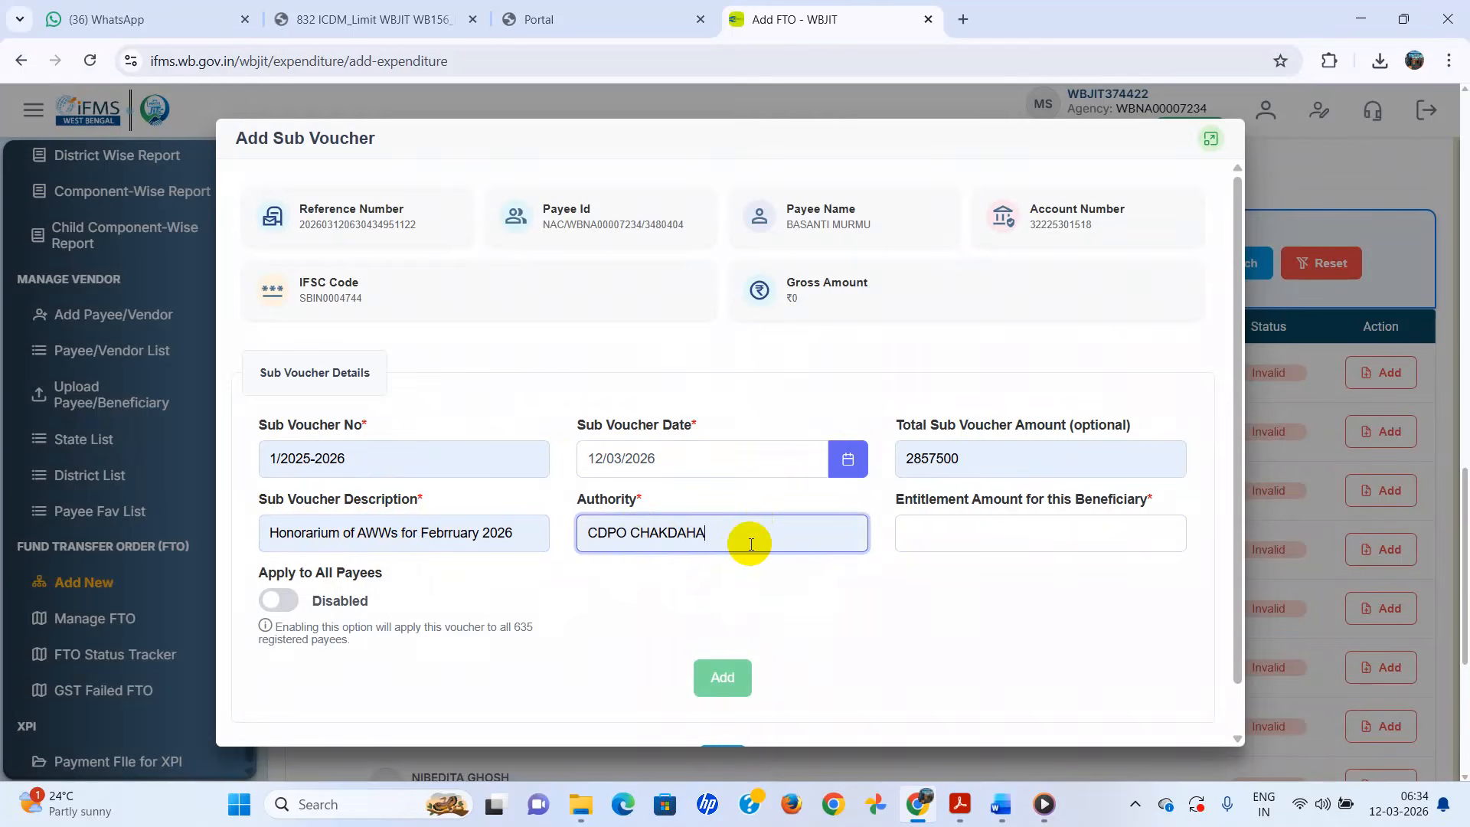
click(947, 531)
click(1013, 580)
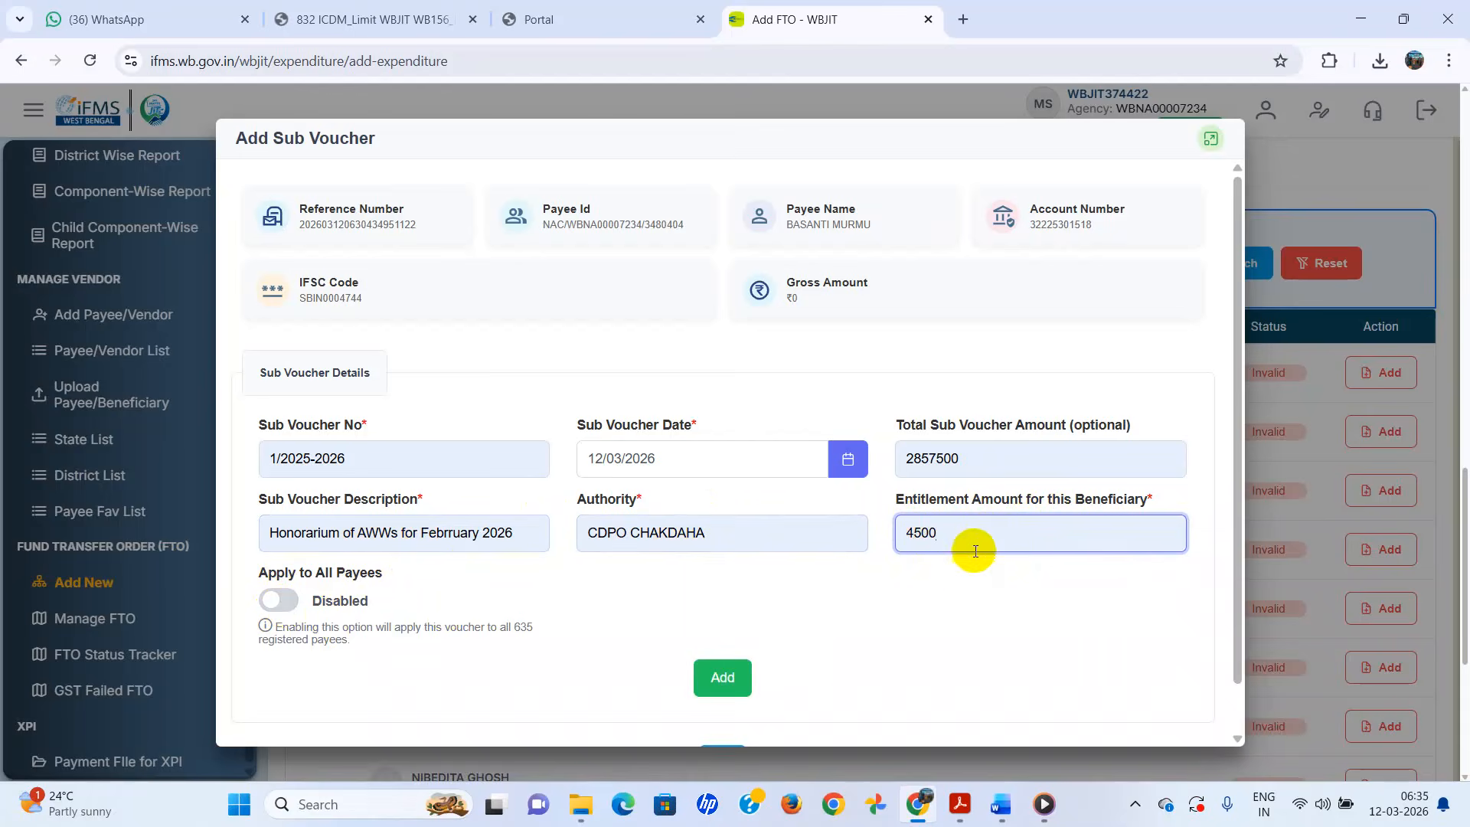
key(BackSpace)
key(BackSpace)
key(BackSpace)
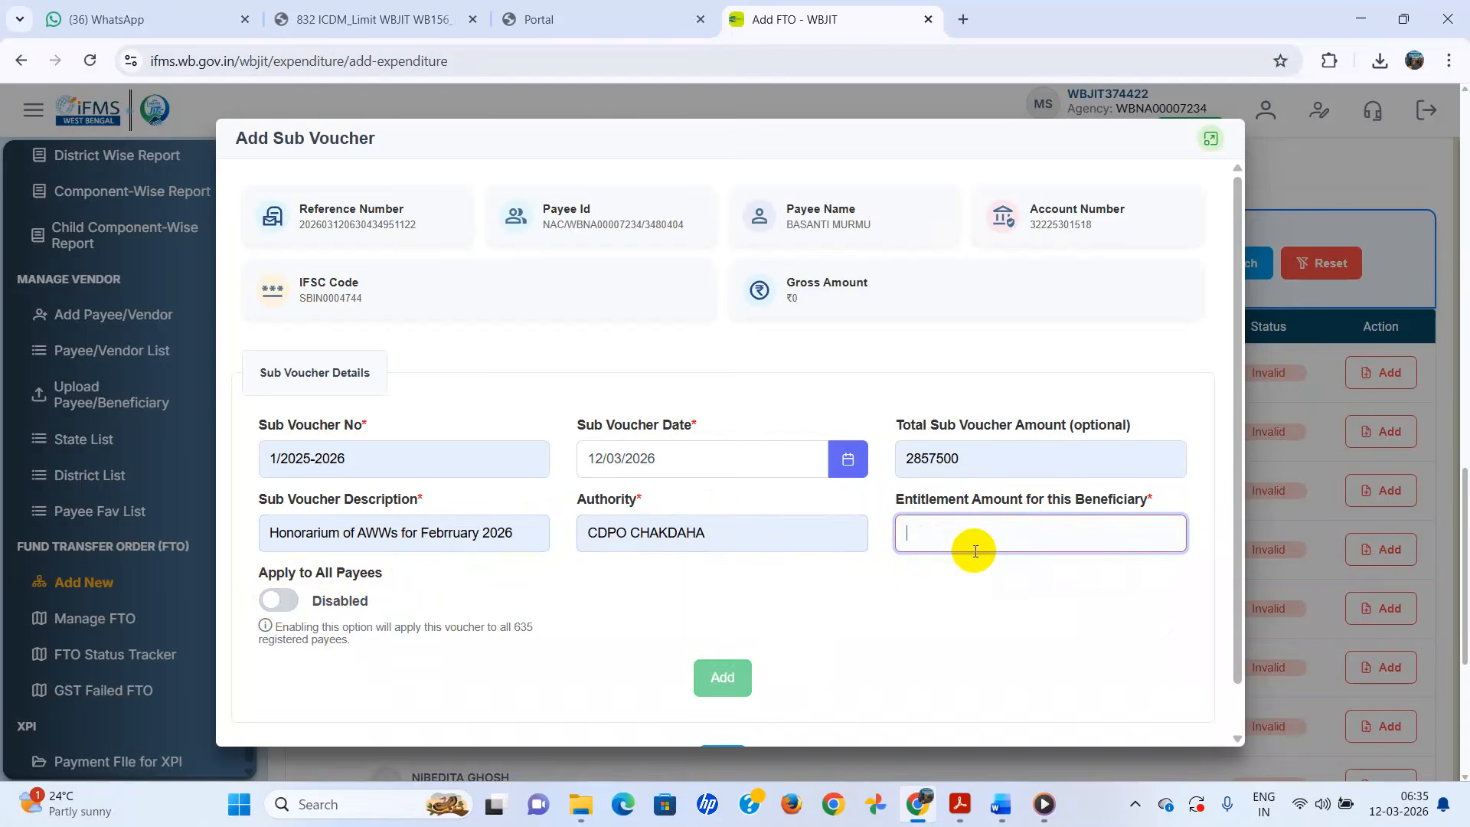
text(4500)
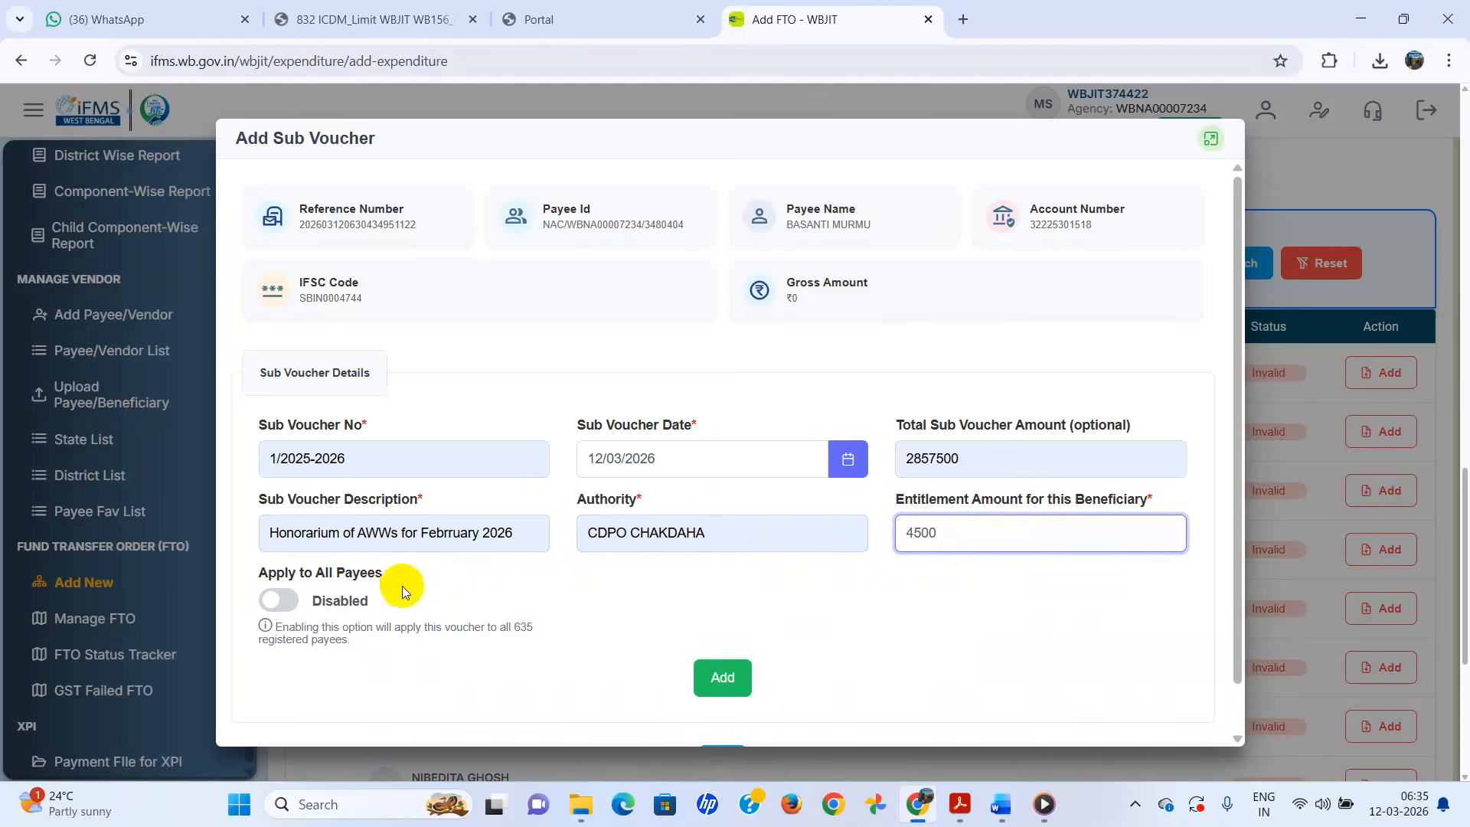
- Apply the ₹4,500 CDPO CHAKDAHA honorarium sub-voucher to all 635 payees and close the window
click(280, 604)
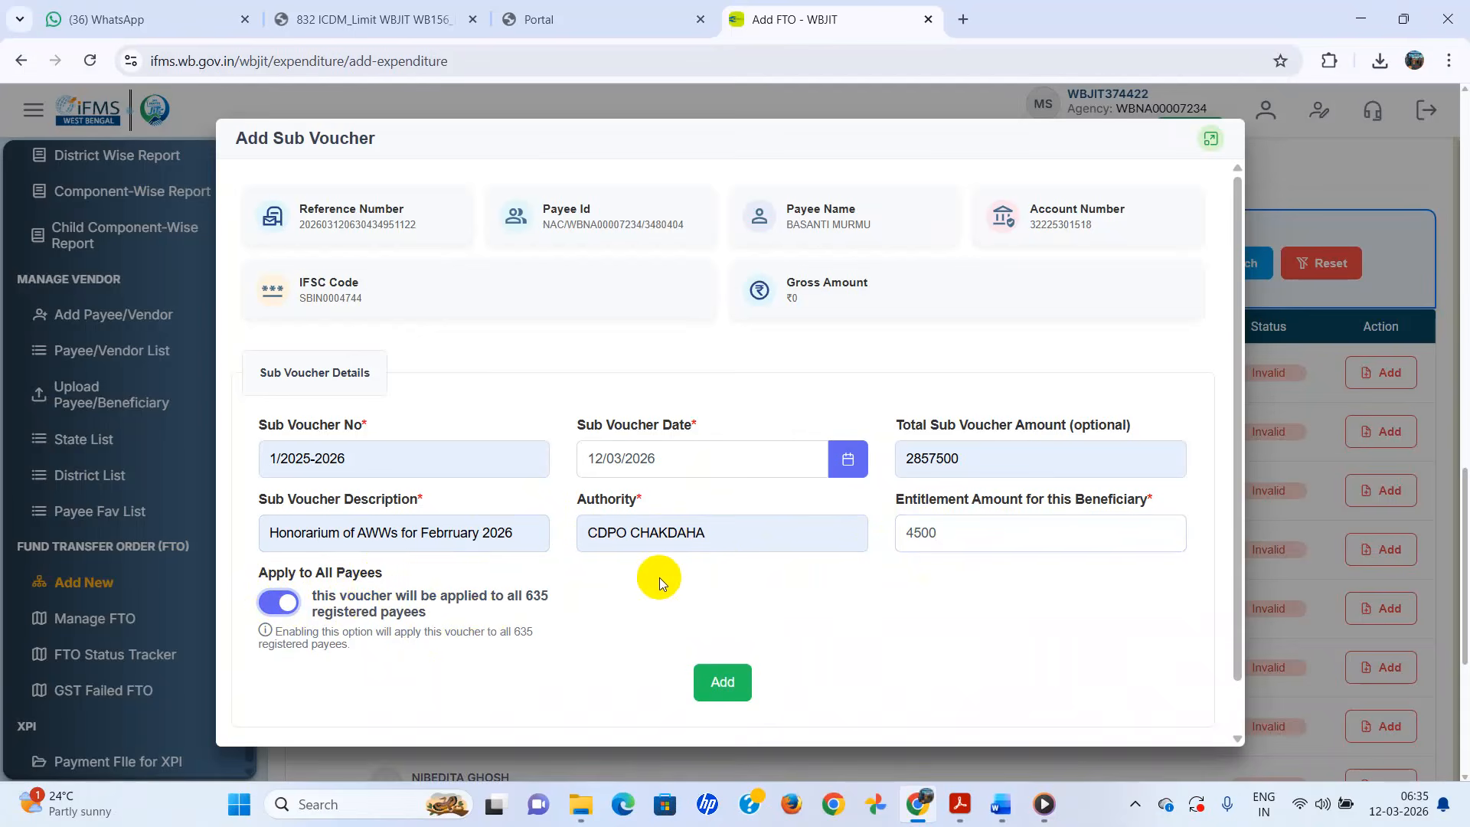
click(927, 539)
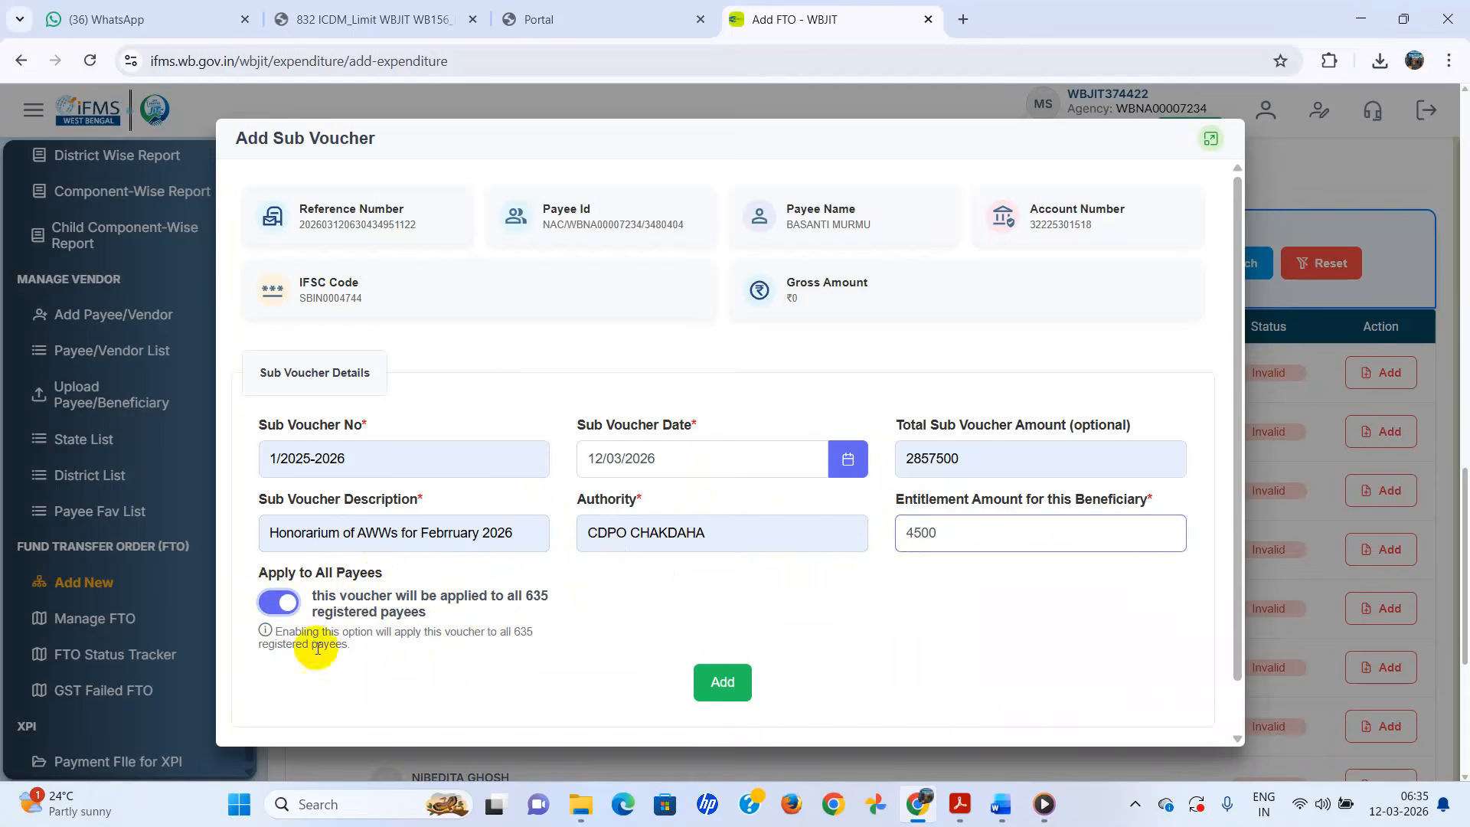
click(283, 604)
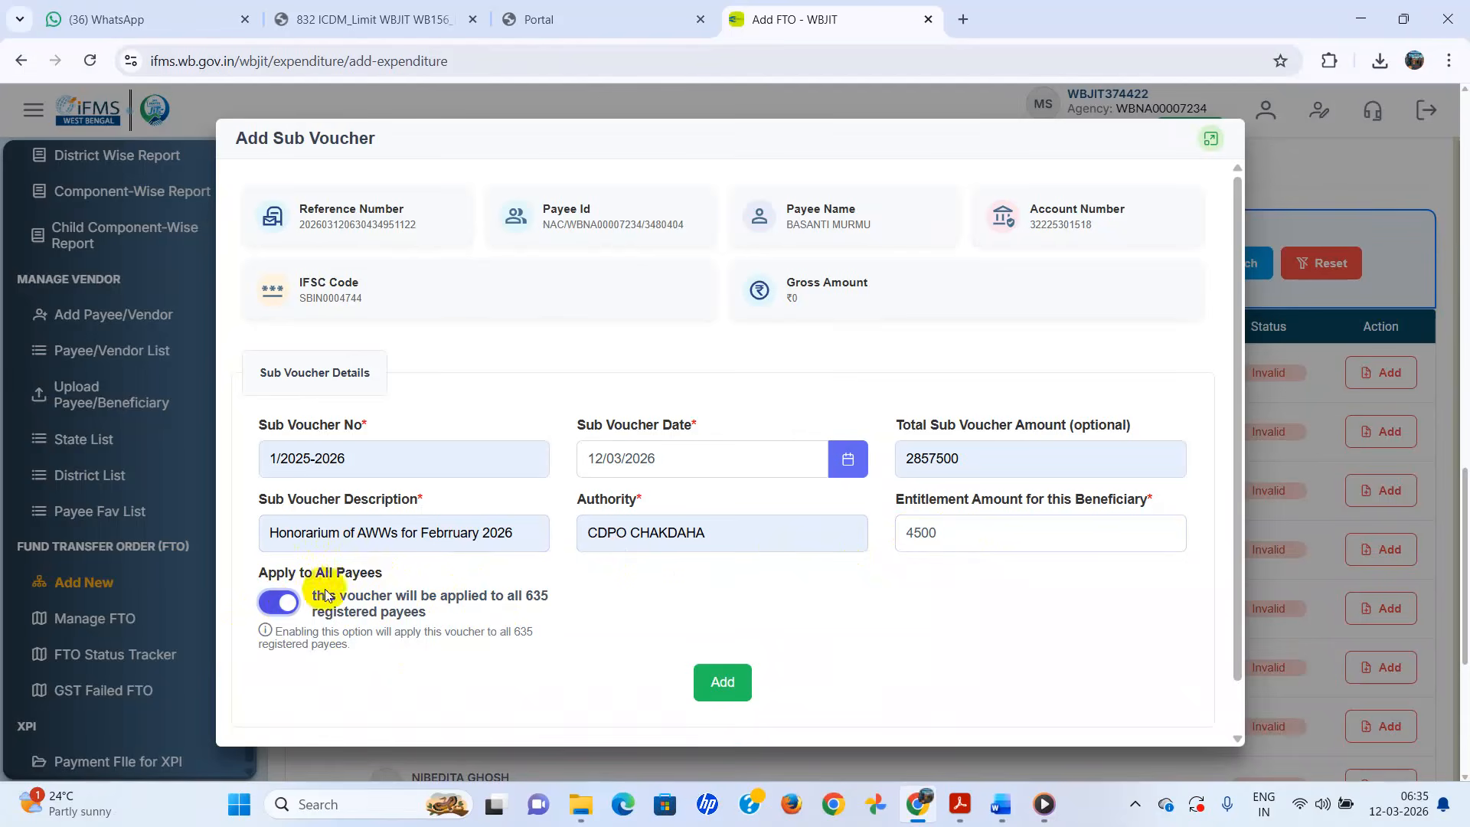
click(284, 605)
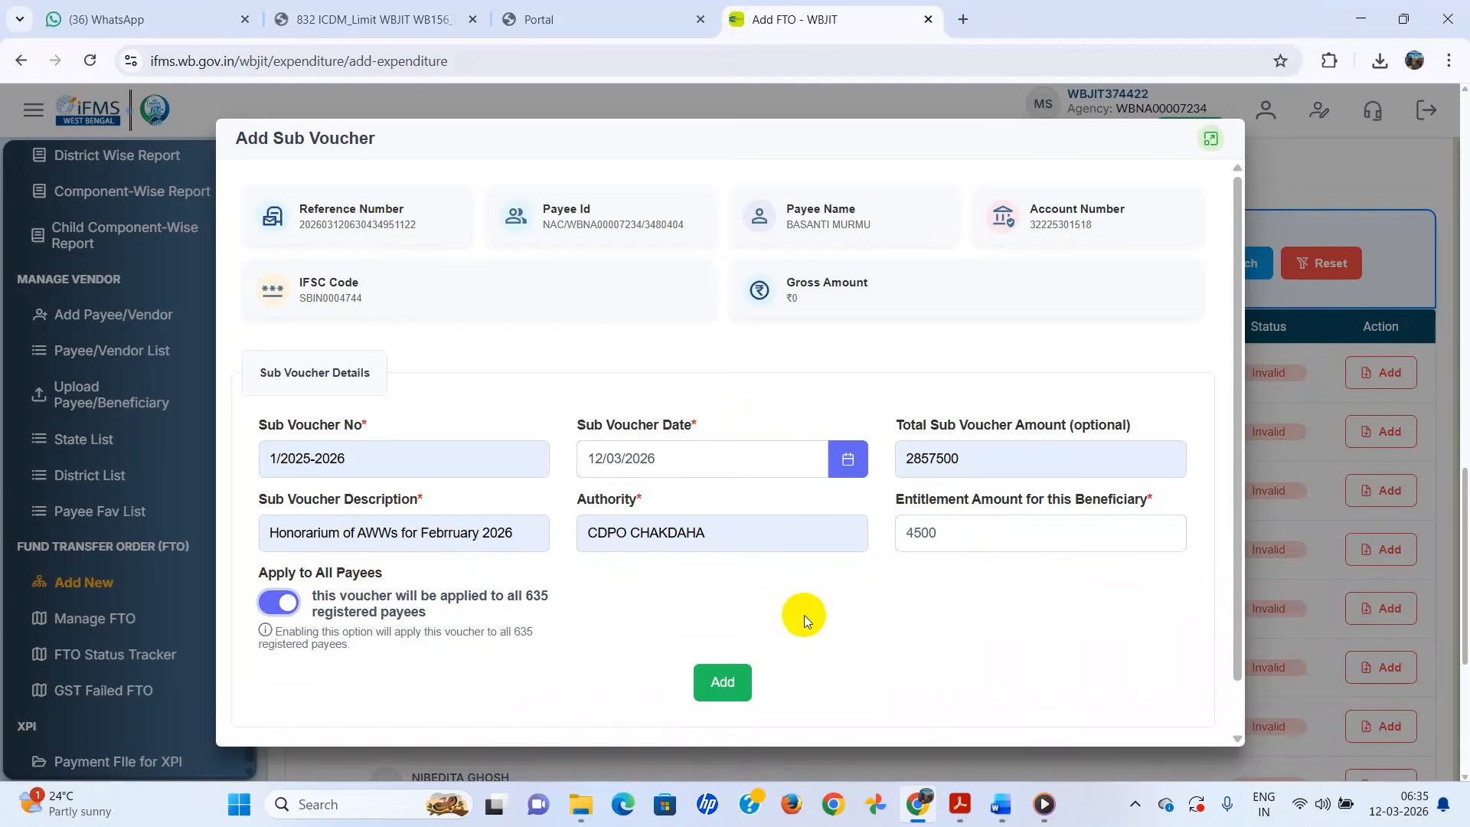
click(725, 687)
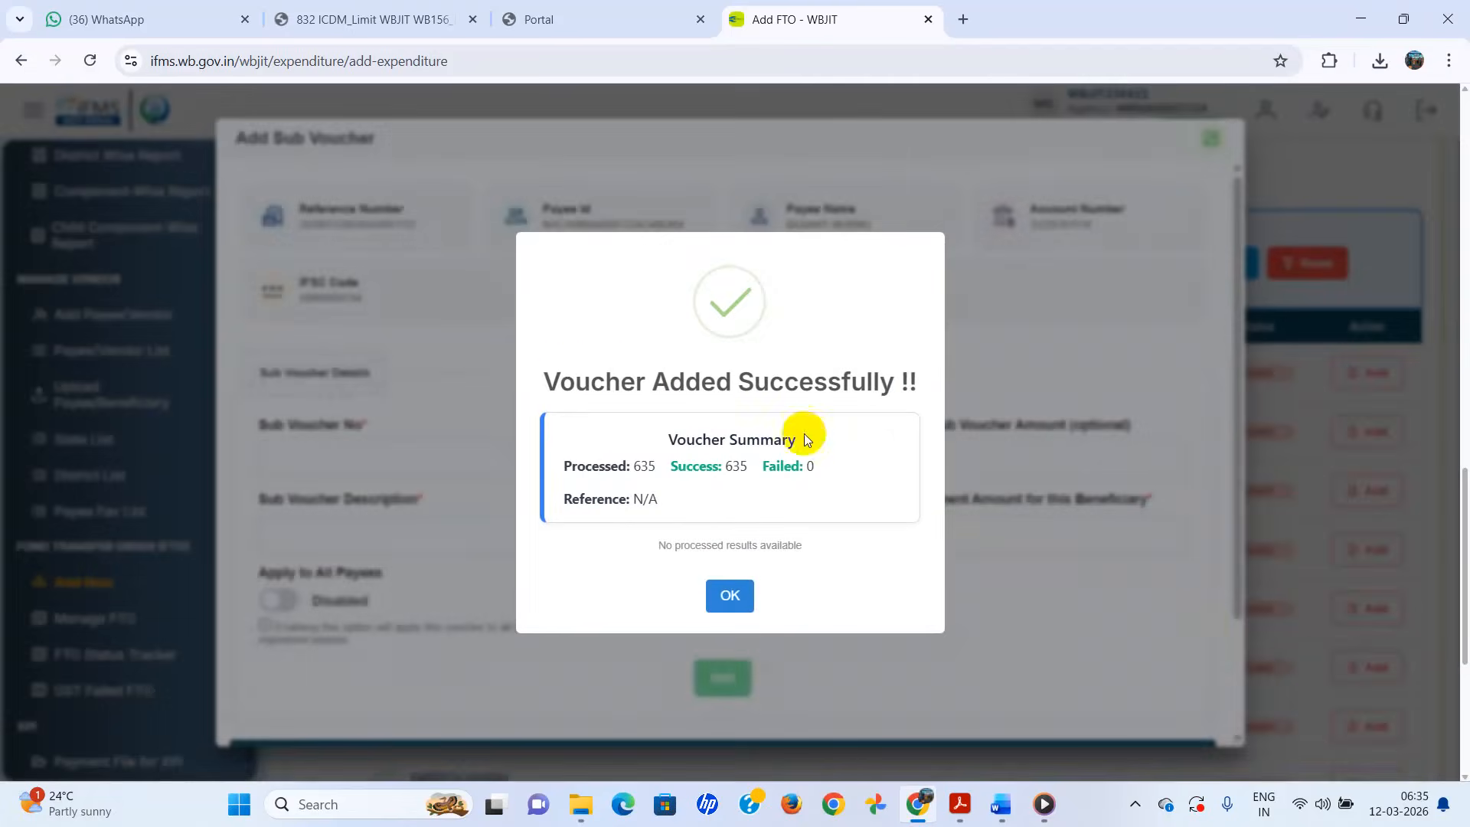
click(736, 597)
scroll(975, 530, down, 3)
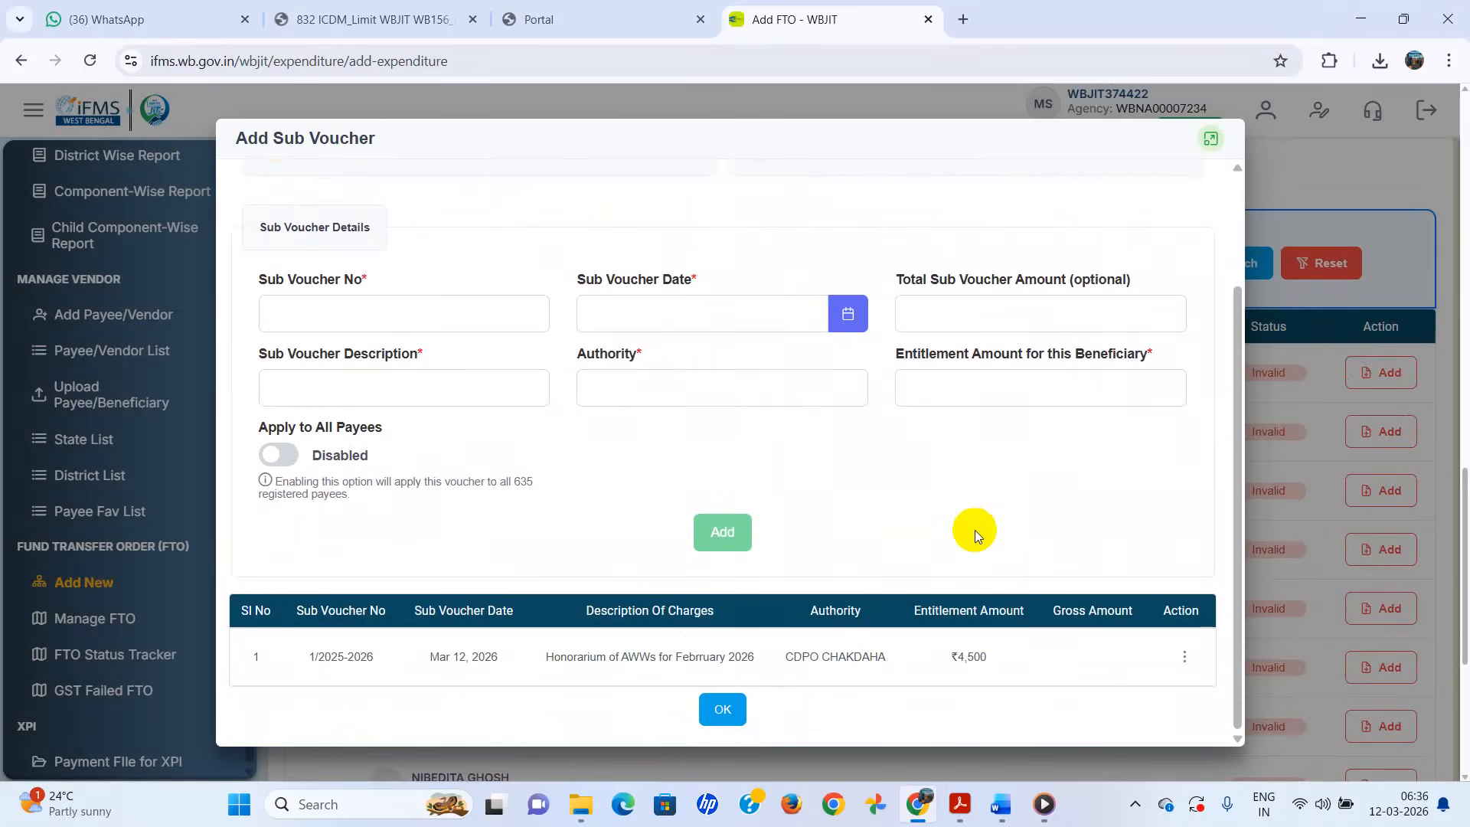
click(720, 712)
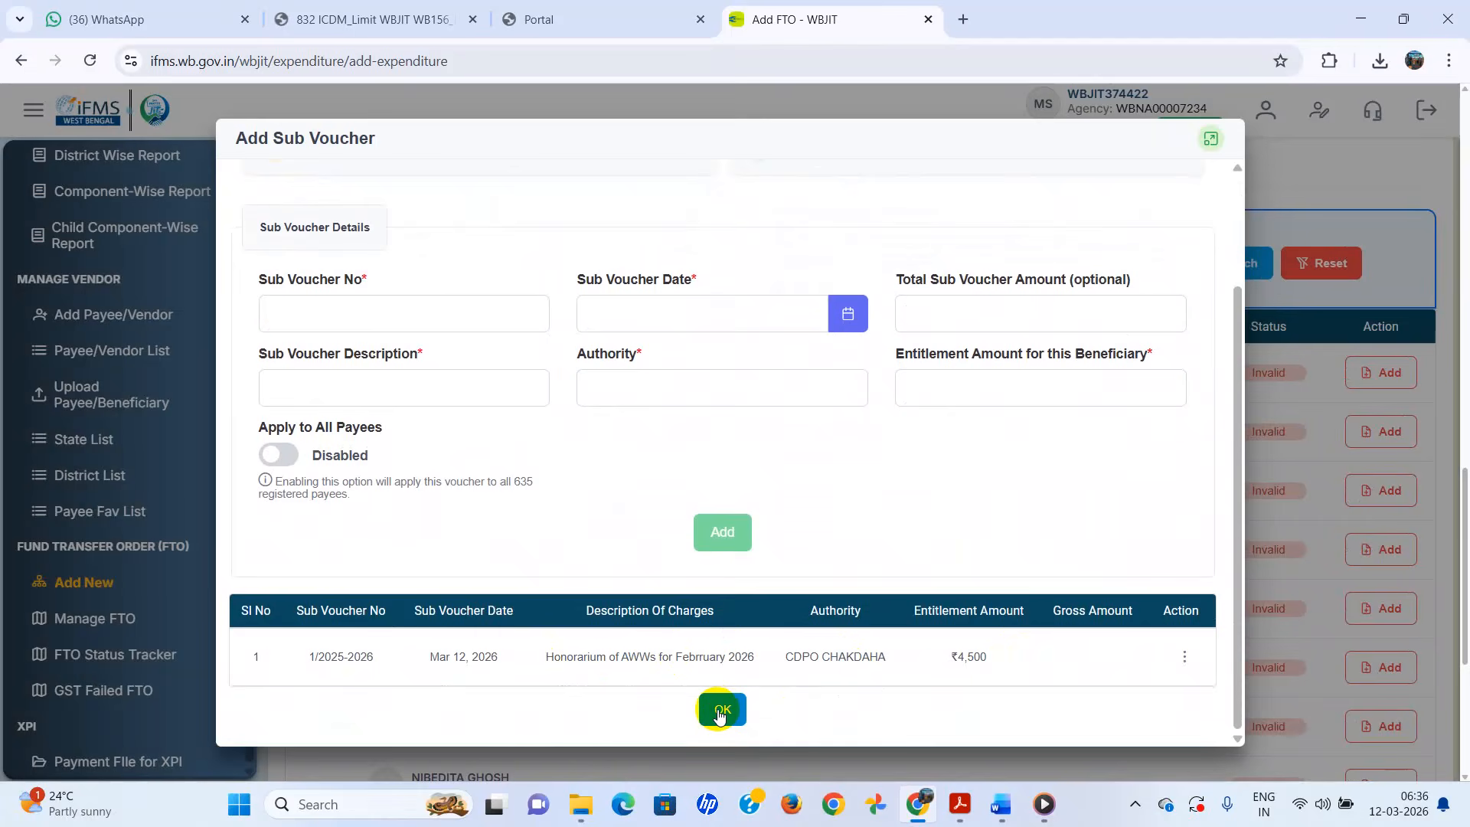
click(721, 712)
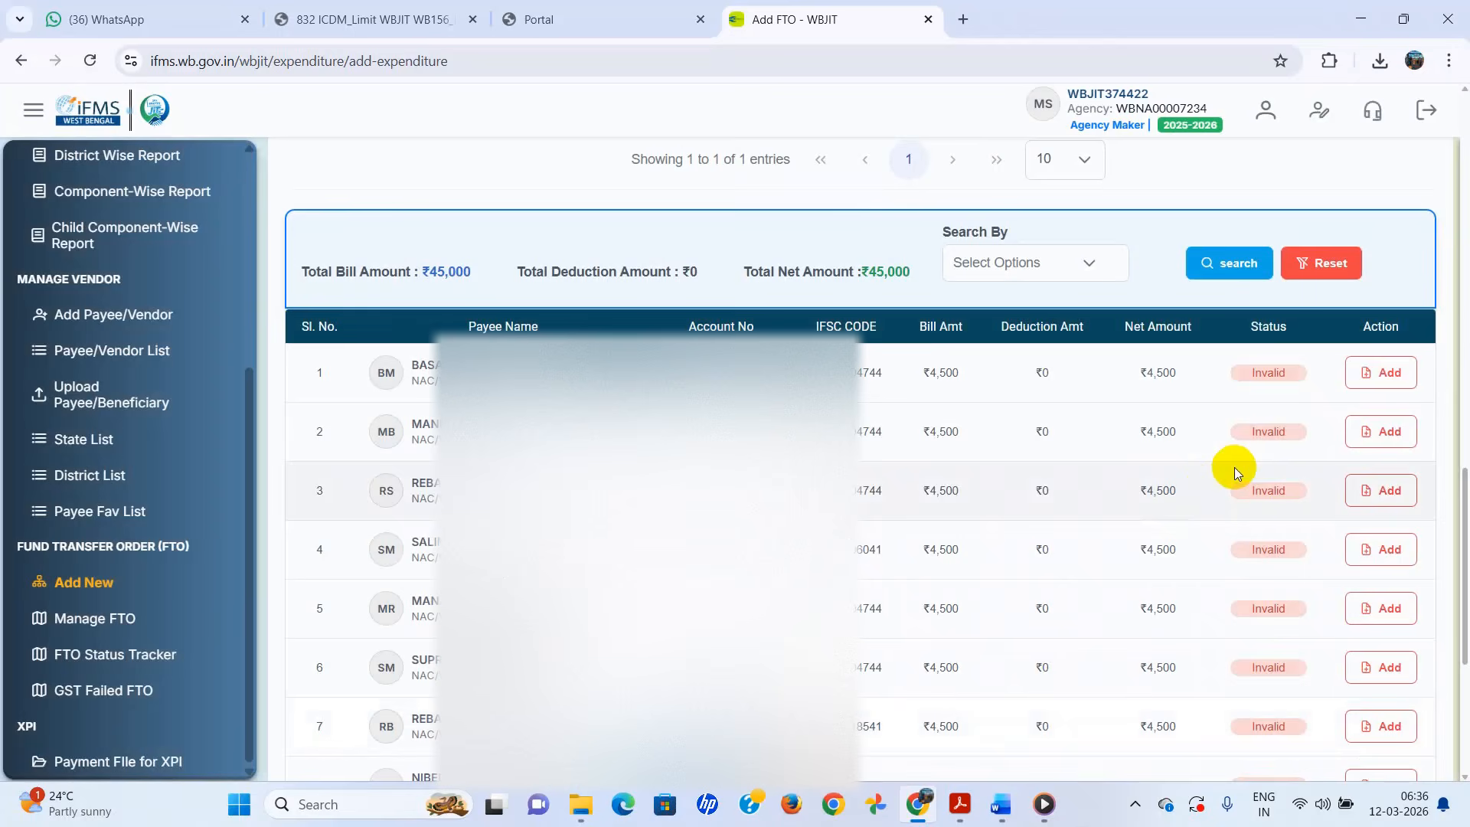
- Leave the first payee's deductions empty
click(1390, 375)
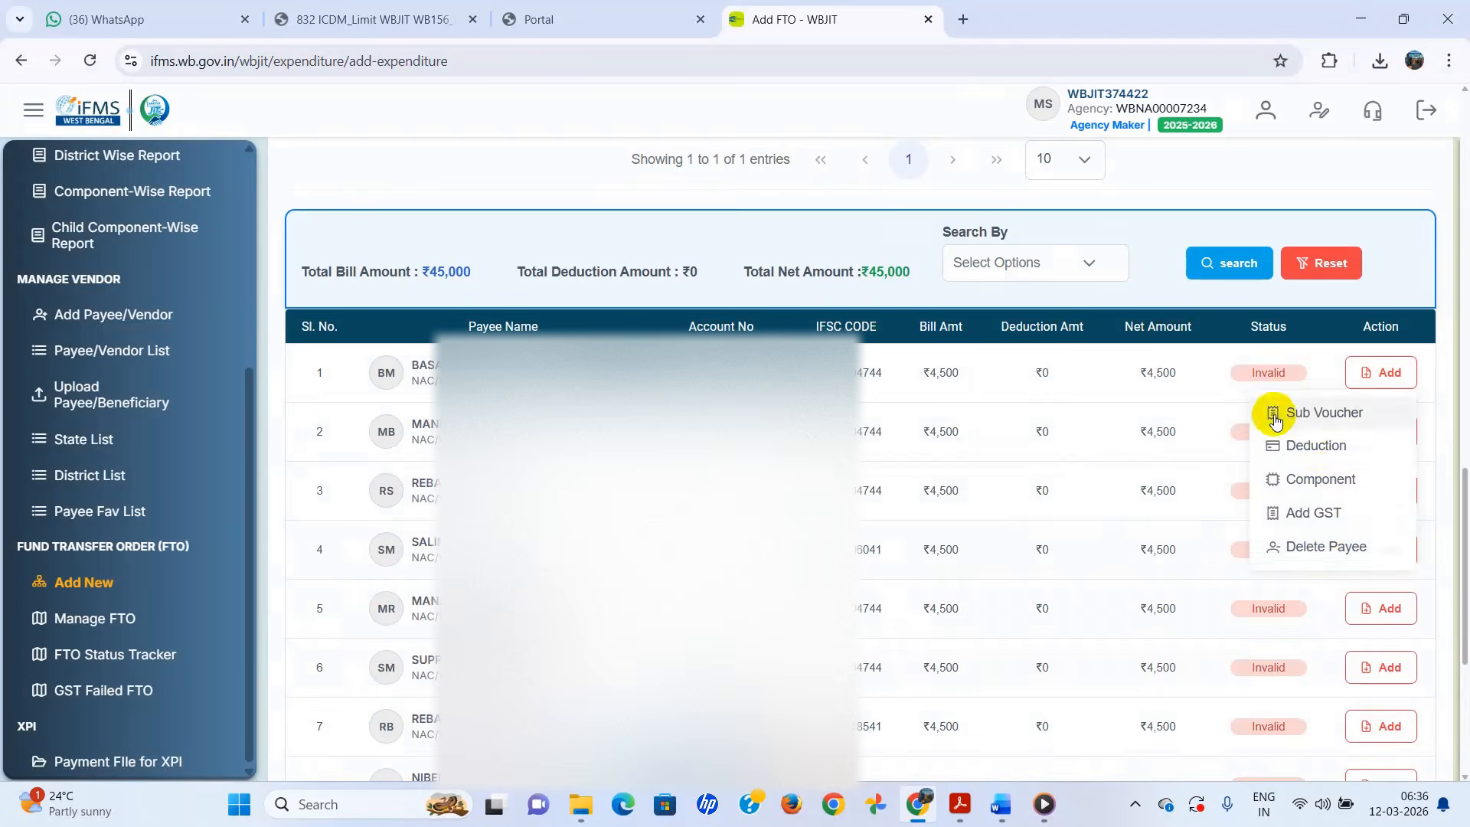
click(1323, 448)
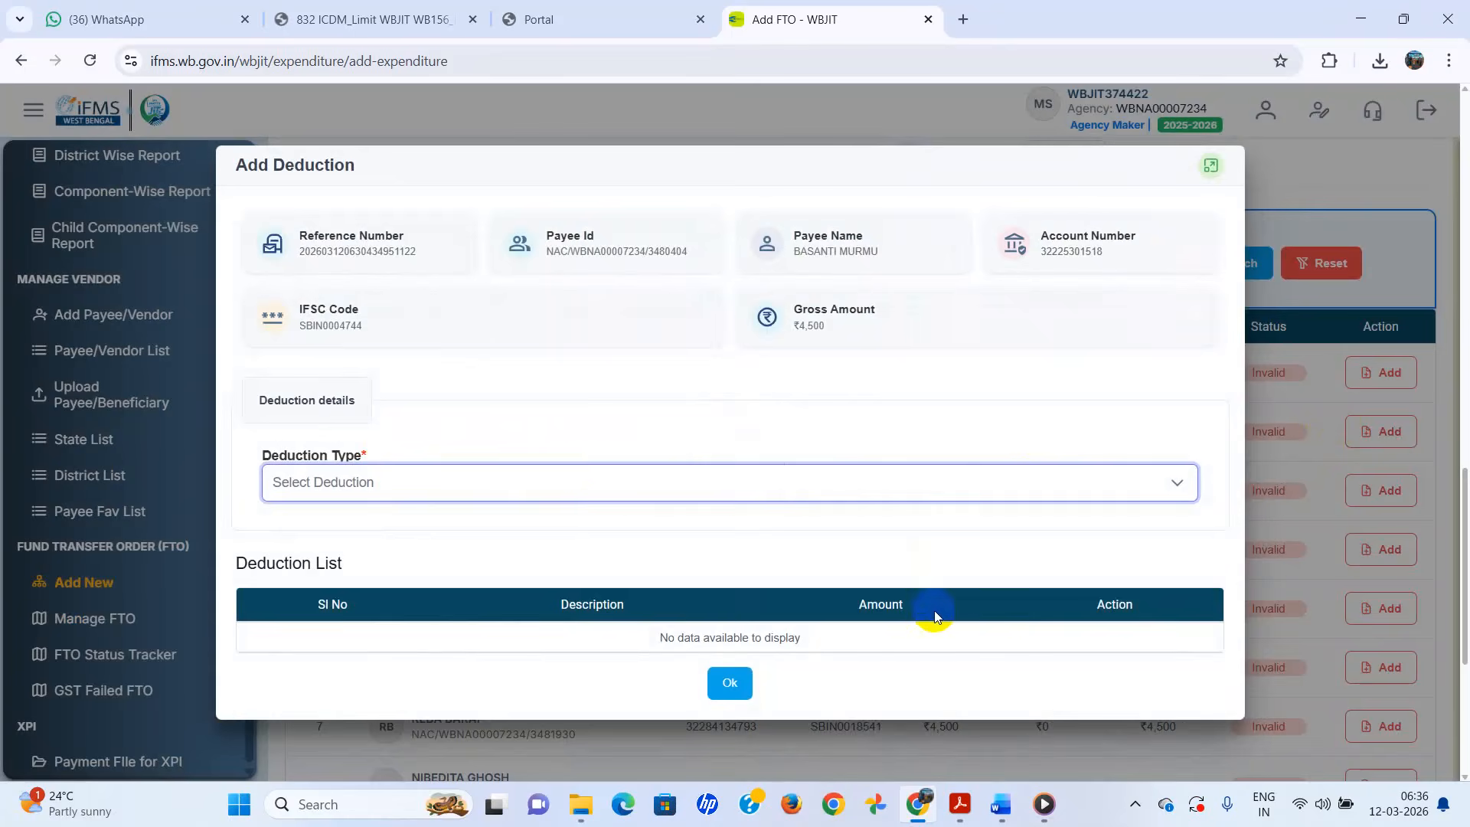
click(729, 684)
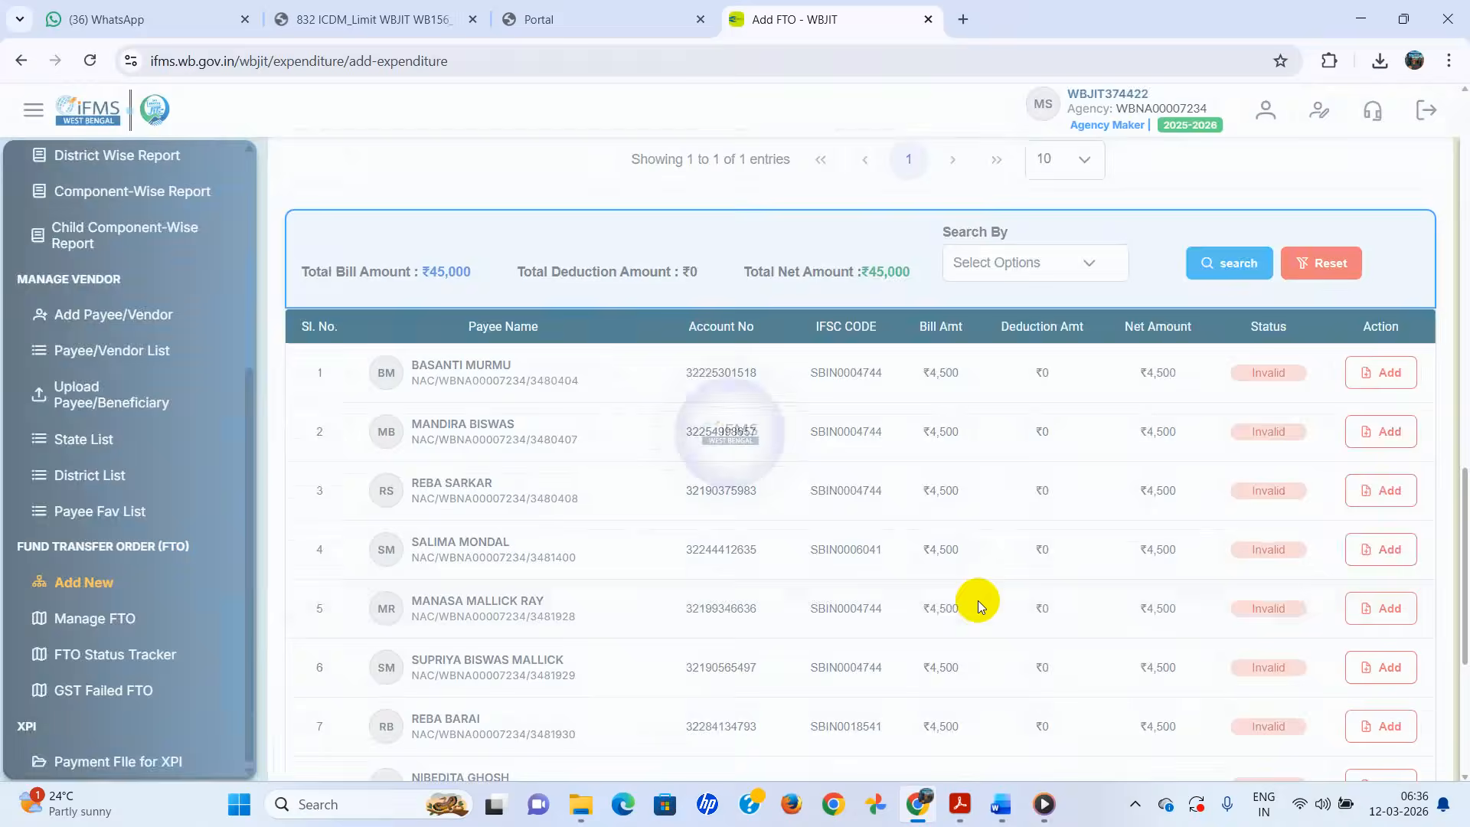
- Open the first payee's component breakdown and check it against the sanction order PDF
click(1392, 373)
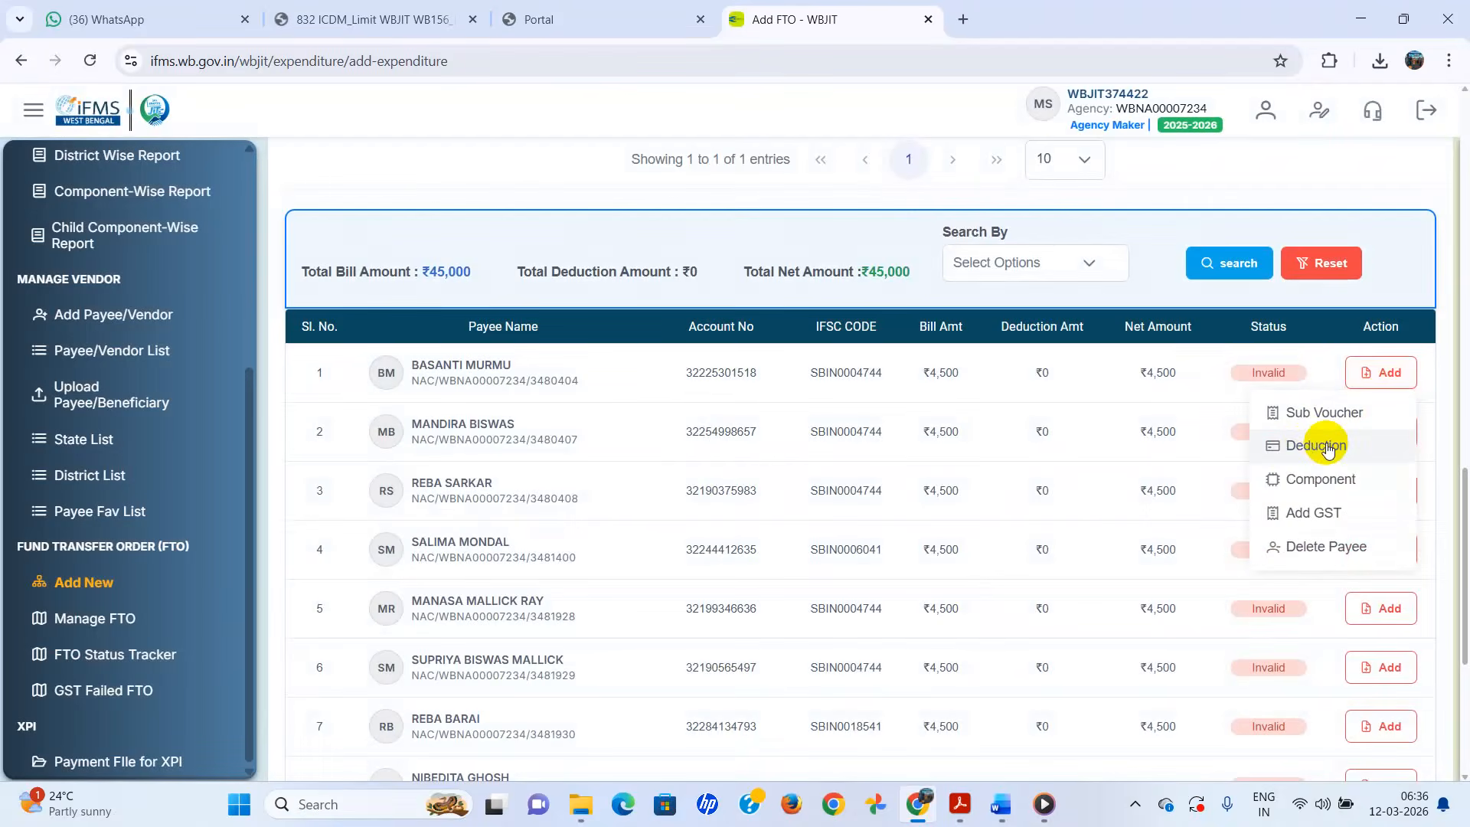
click(1303, 478)
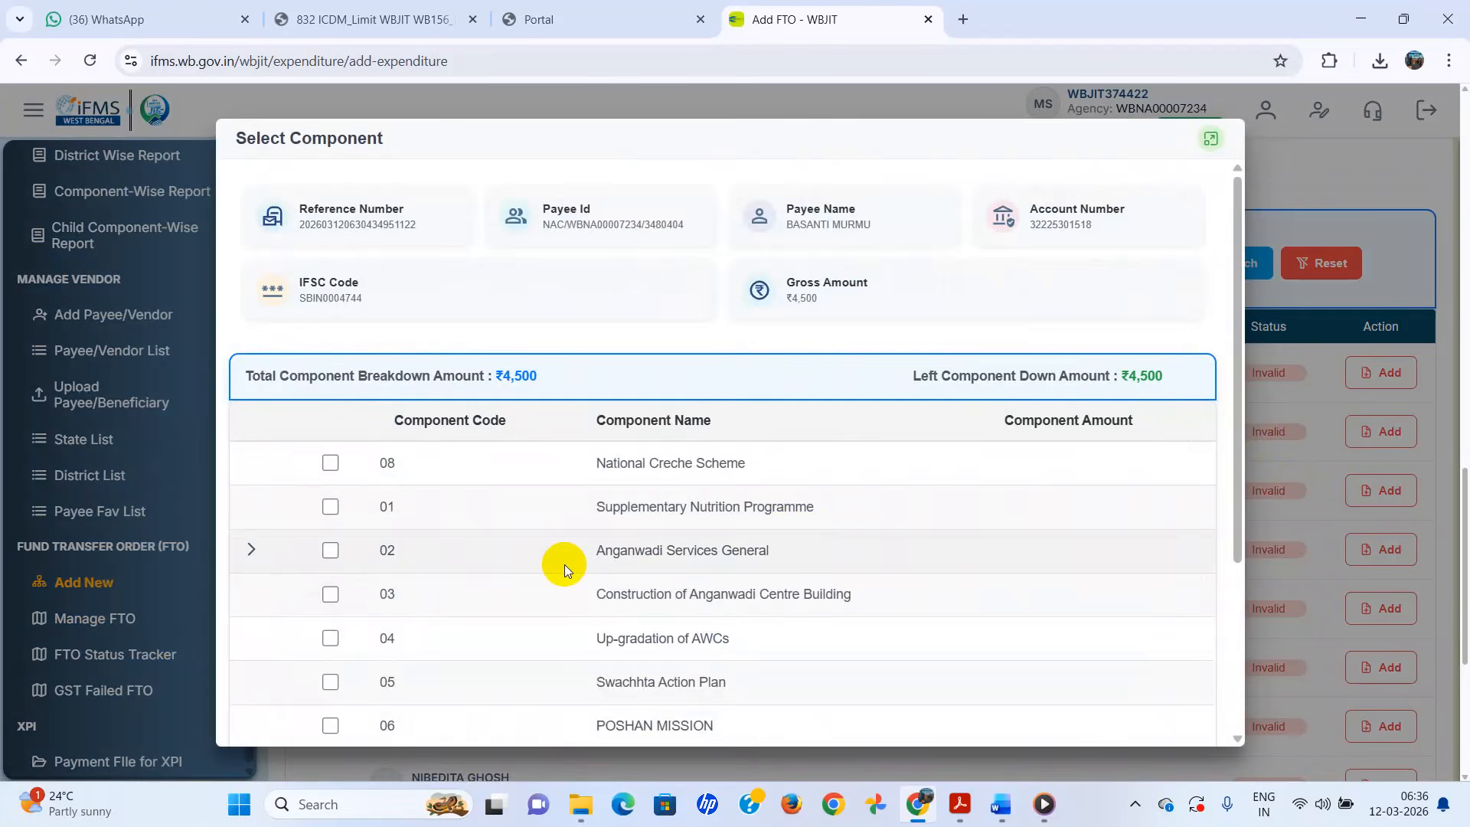
scroll(565, 567, down, 3)
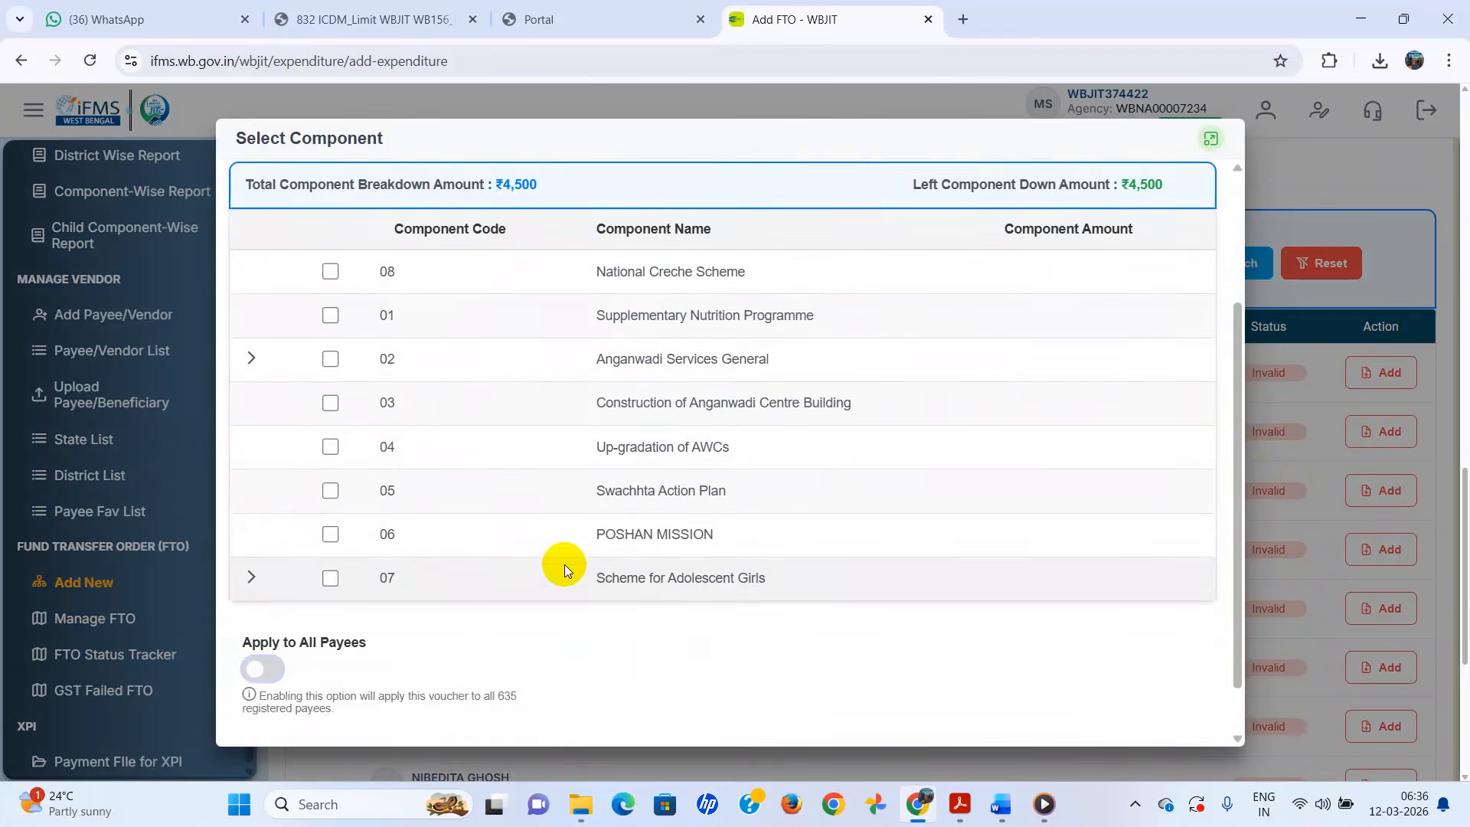
scroll(566, 569, up, 1)
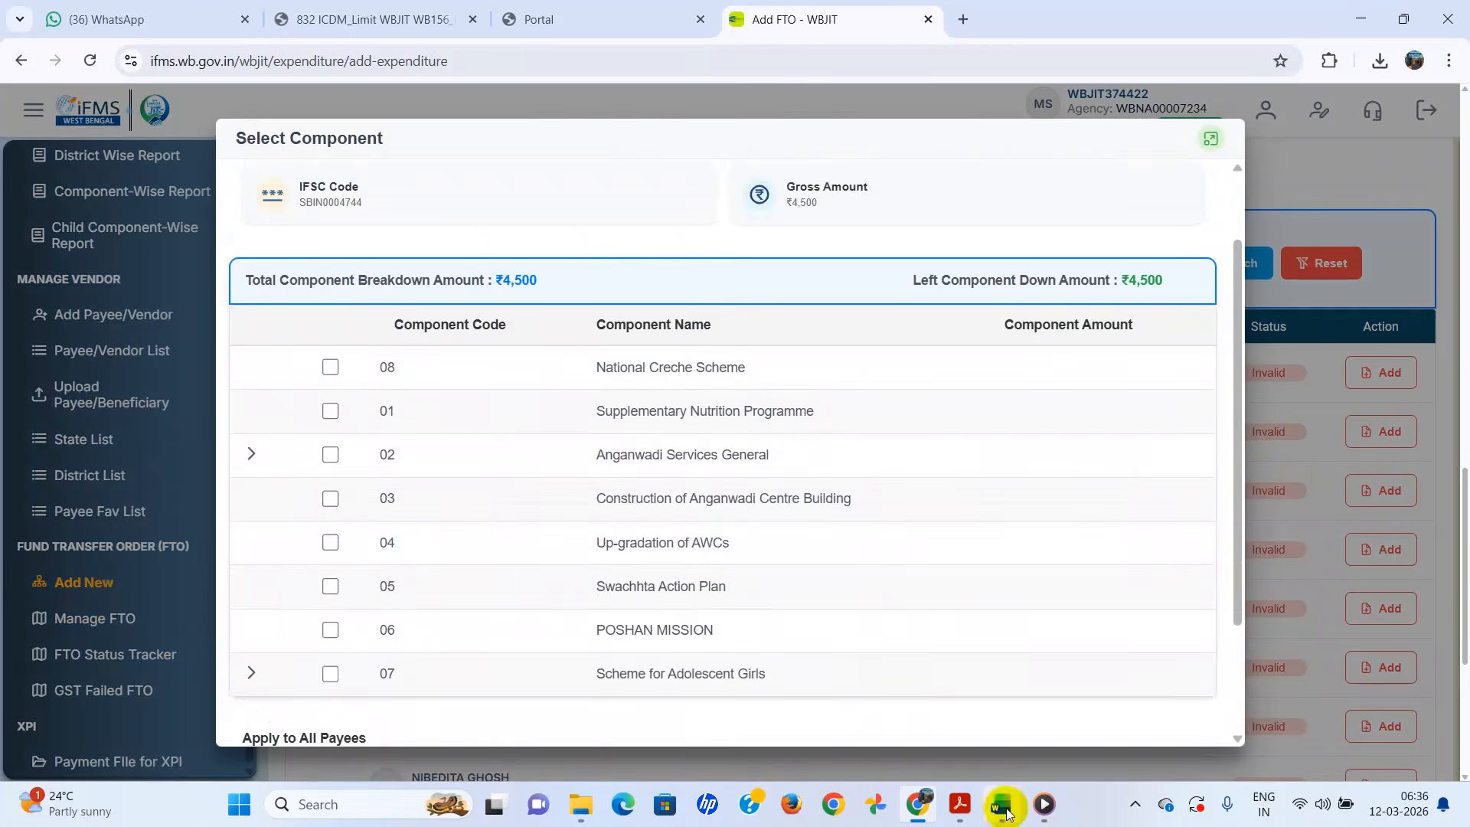
mouse_move(962, 817)
click(986, 739)
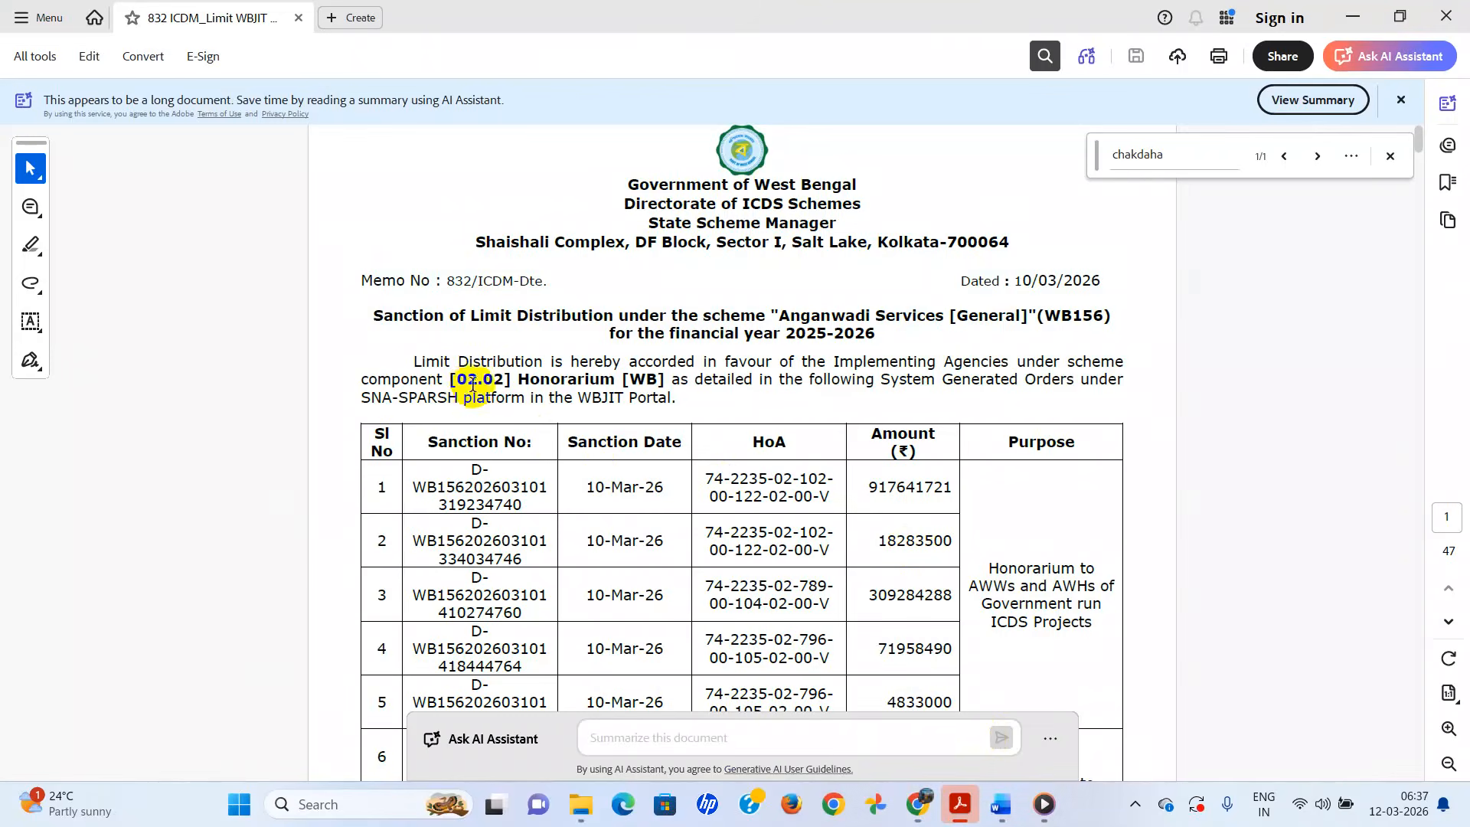
mouse_move(912, 823)
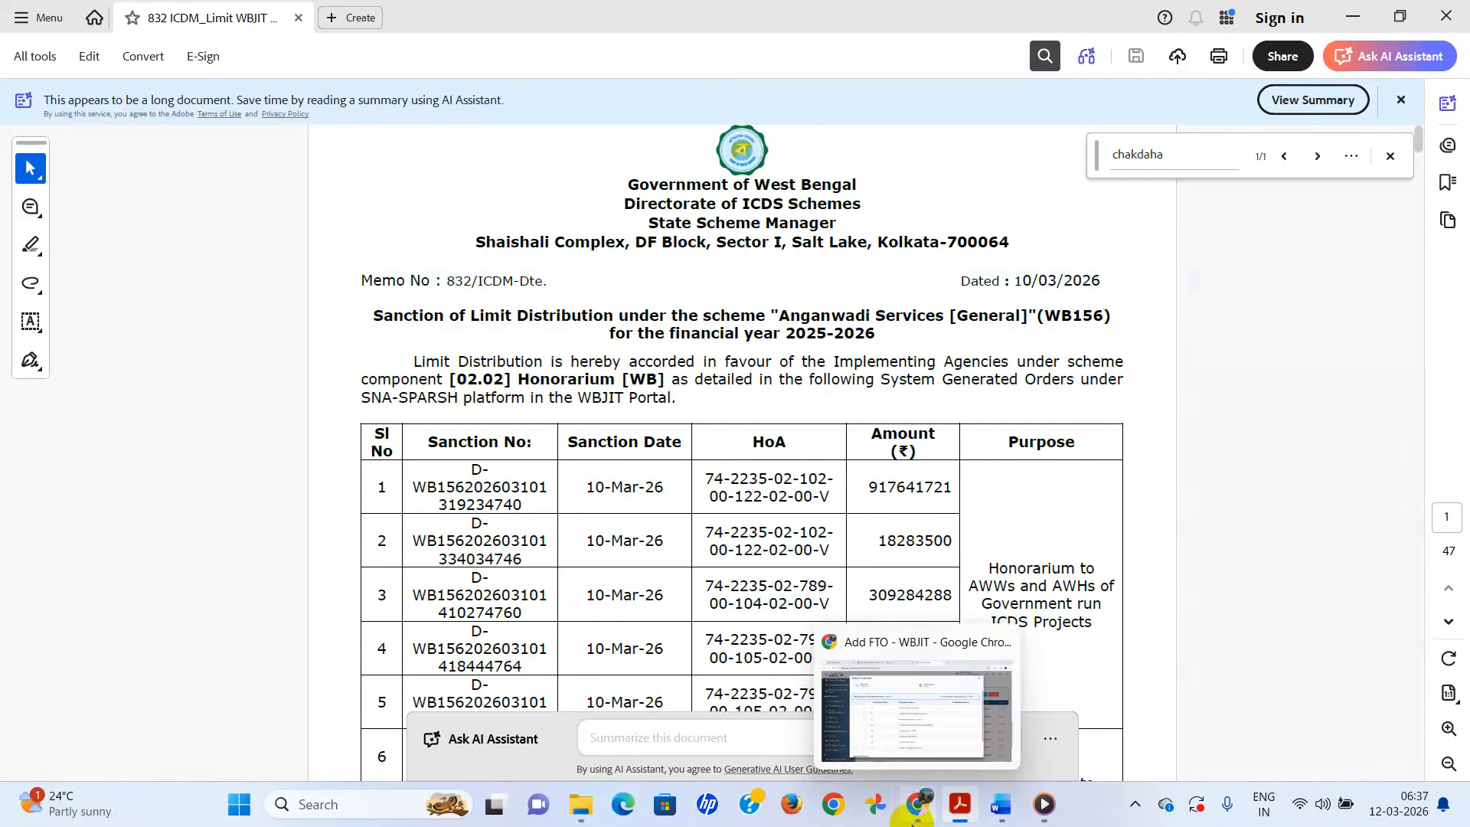
click(944, 725)
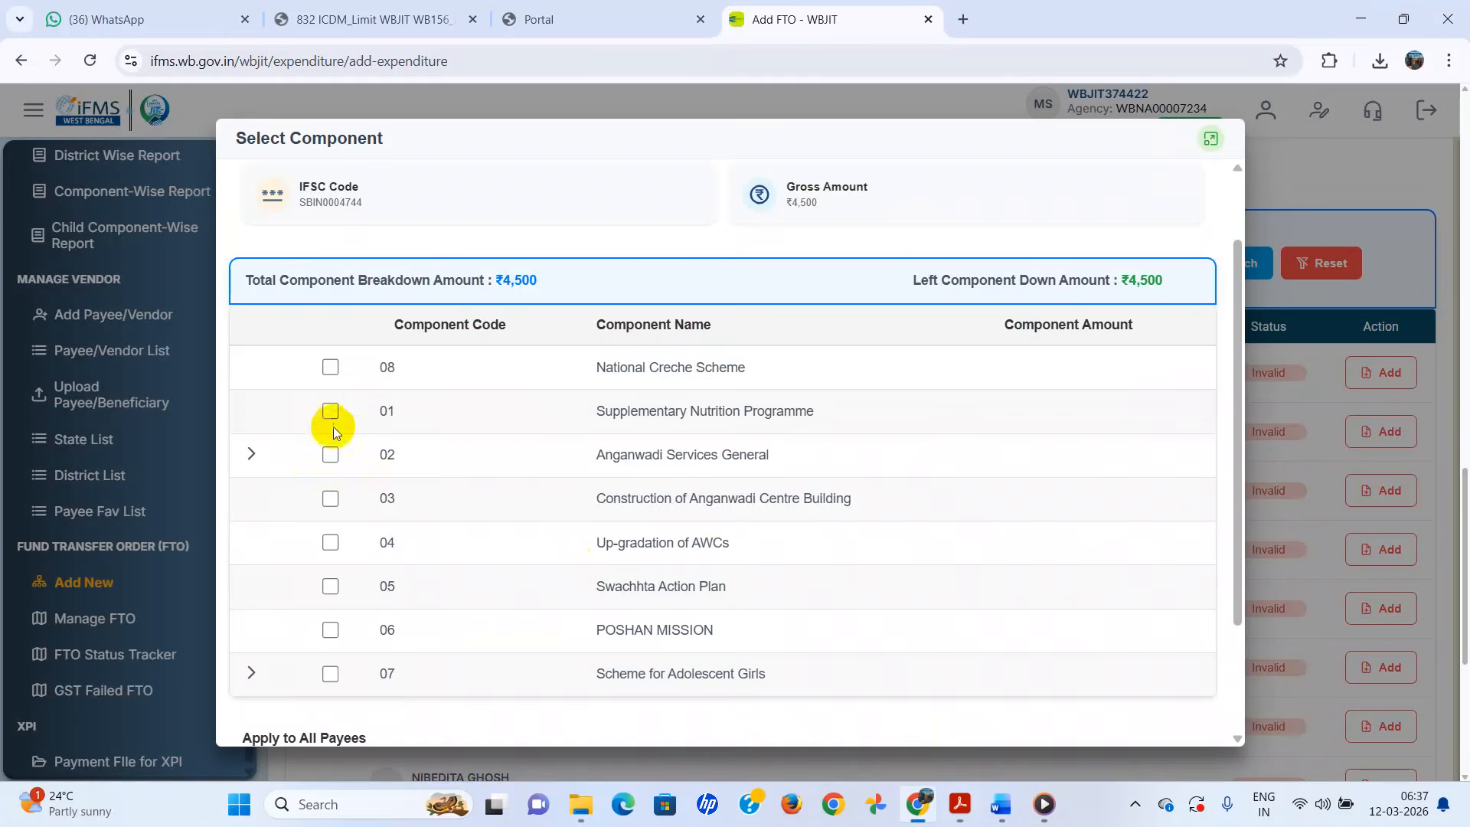
- Allocate ₹4,500 to component 02.02 Honorarium under Anganwadi Services General
click(251, 456)
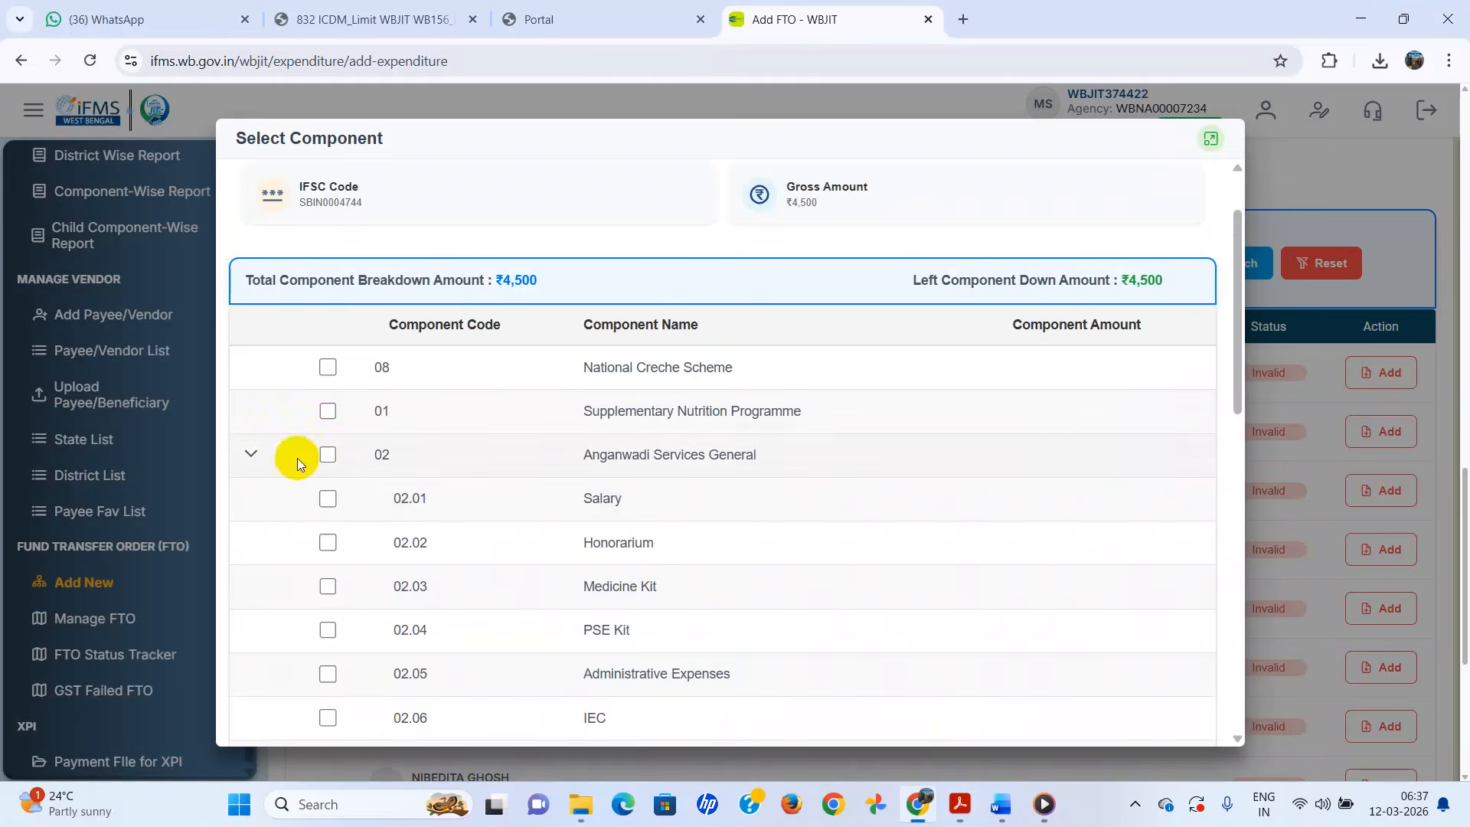
click(254, 457)
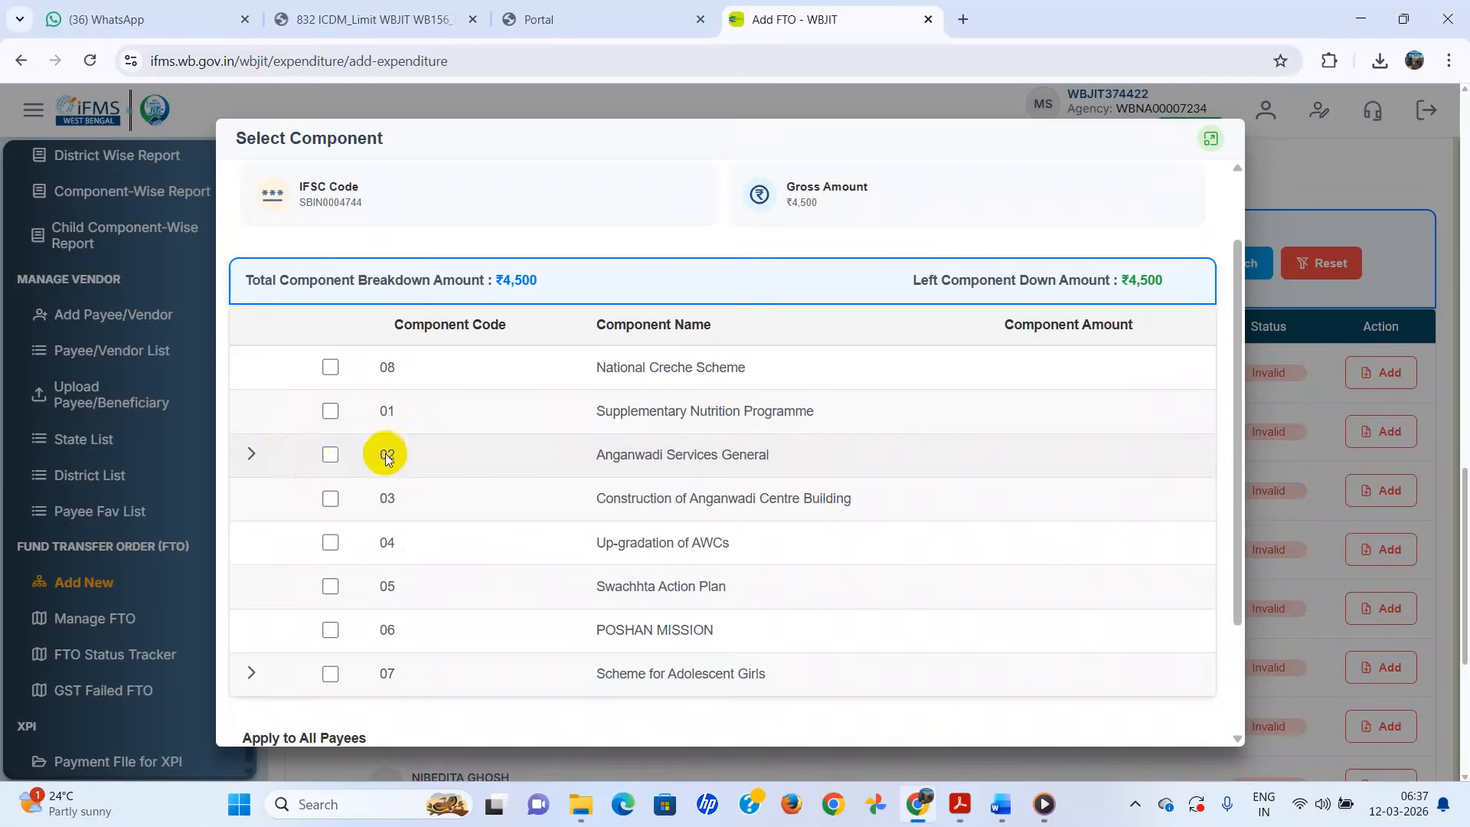
click(253, 457)
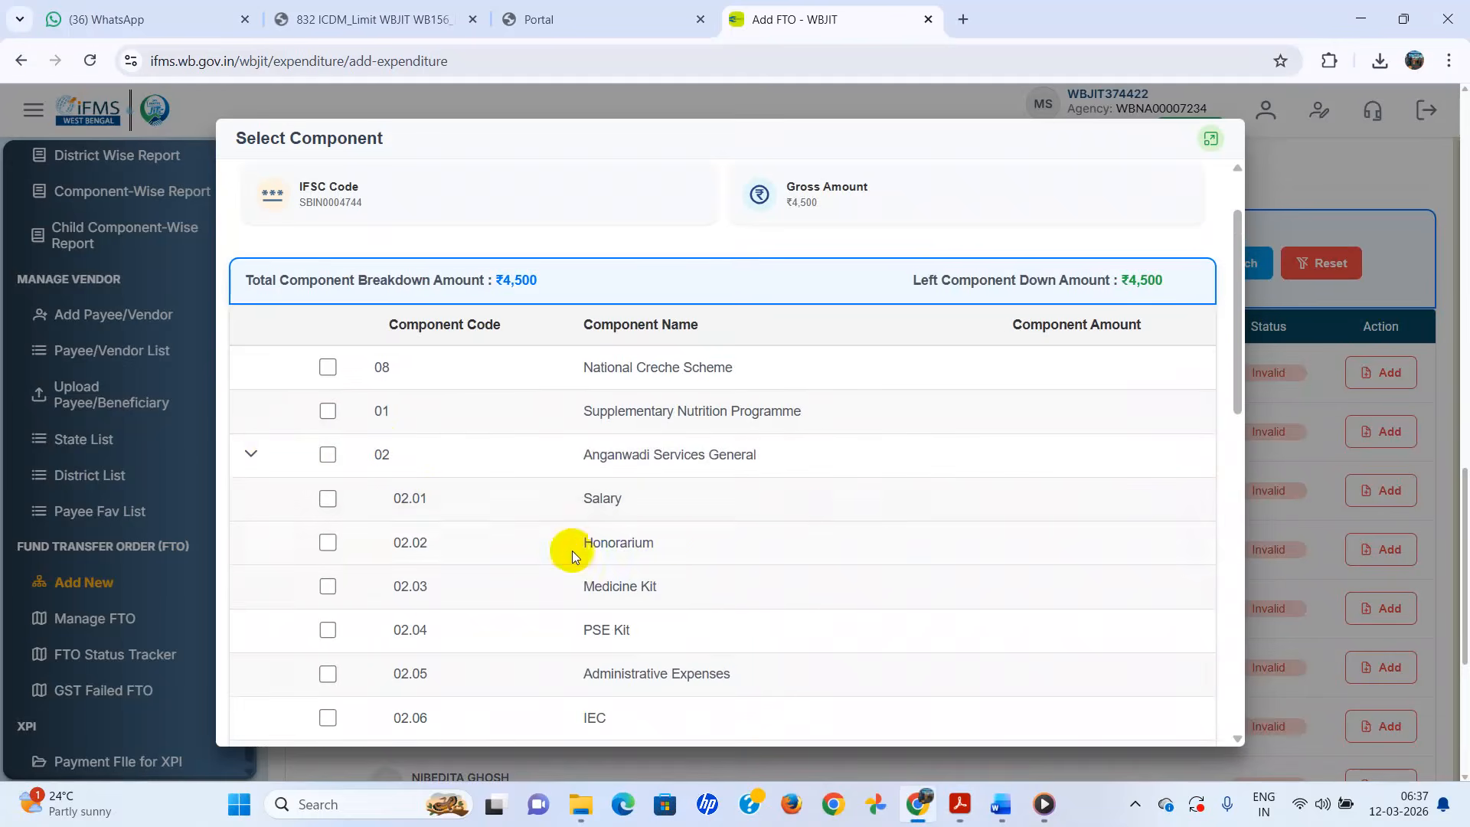
click(327, 544)
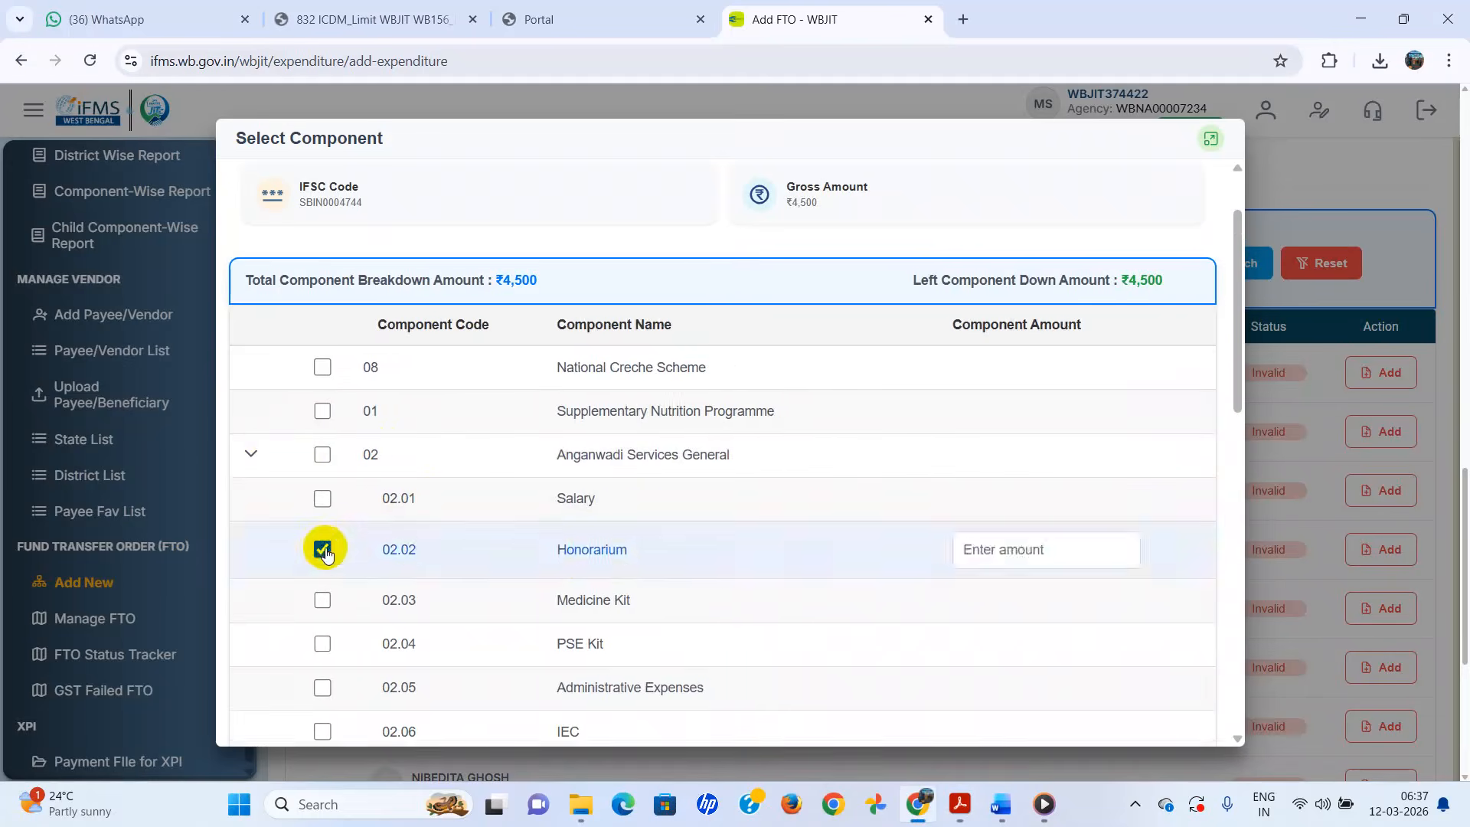
click(1034, 553)
text(4500)
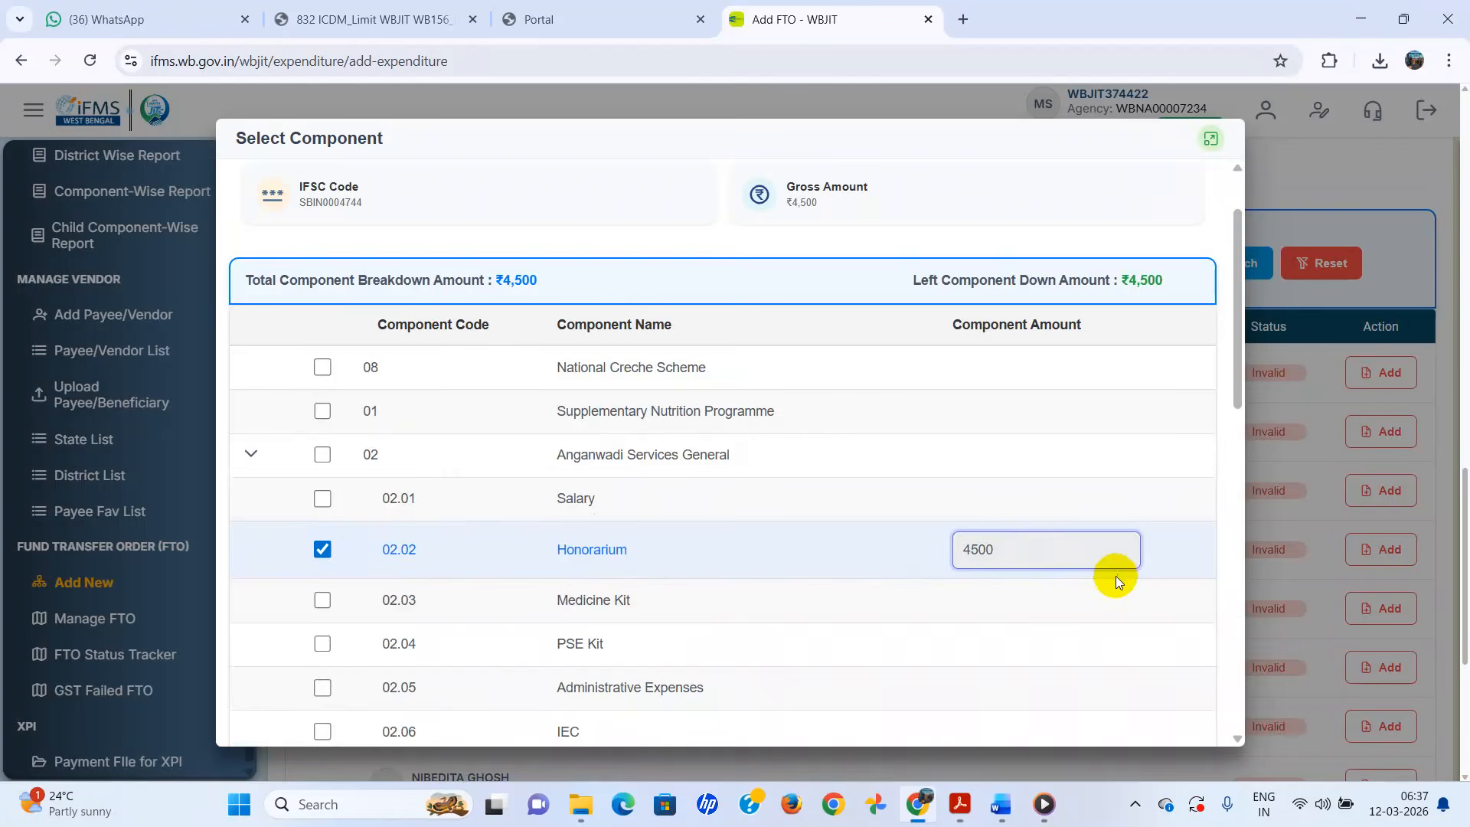
scroll(1115, 576, down, 11)
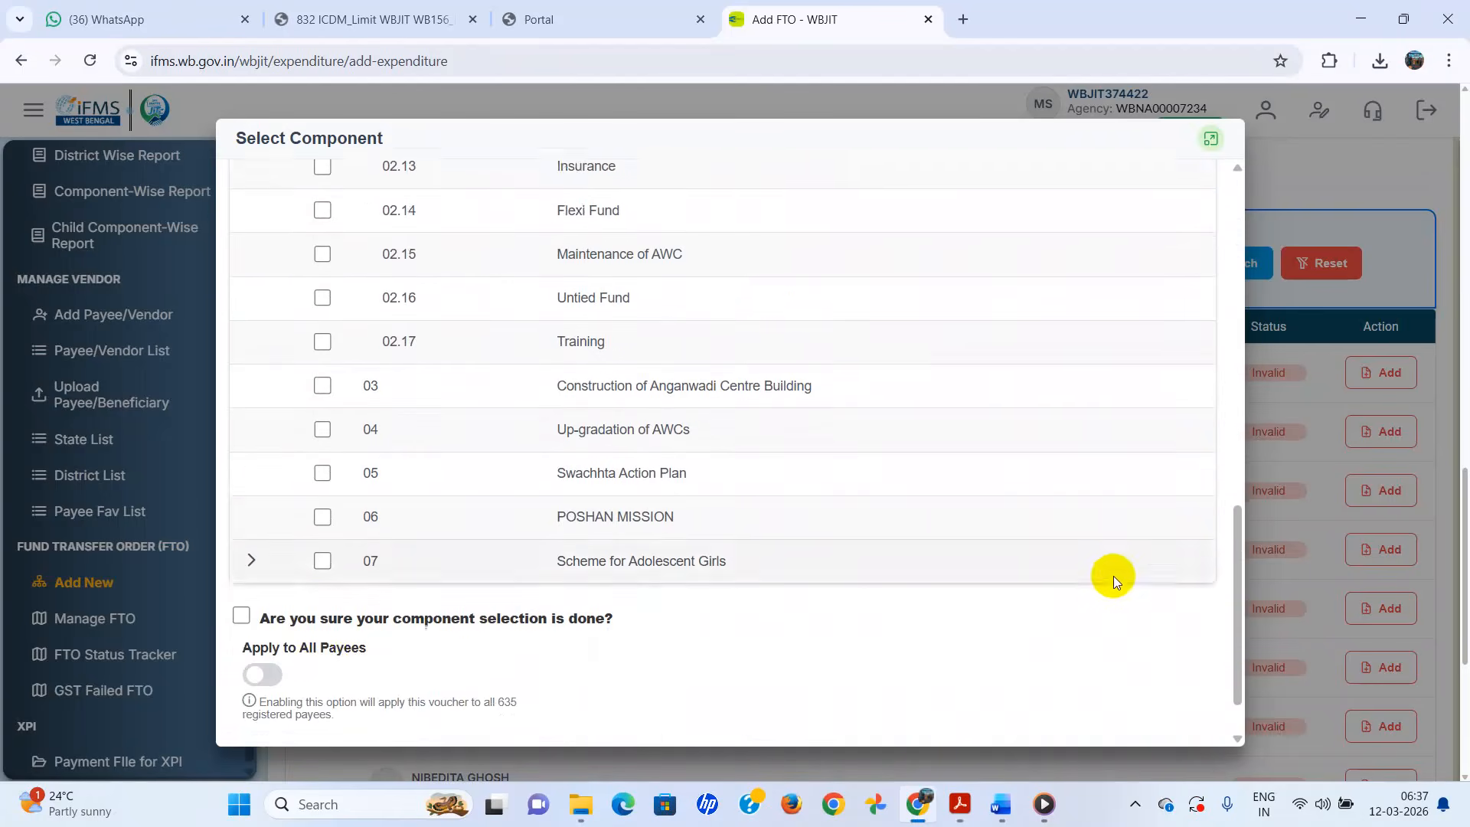
scroll(1113, 576, down, 1)
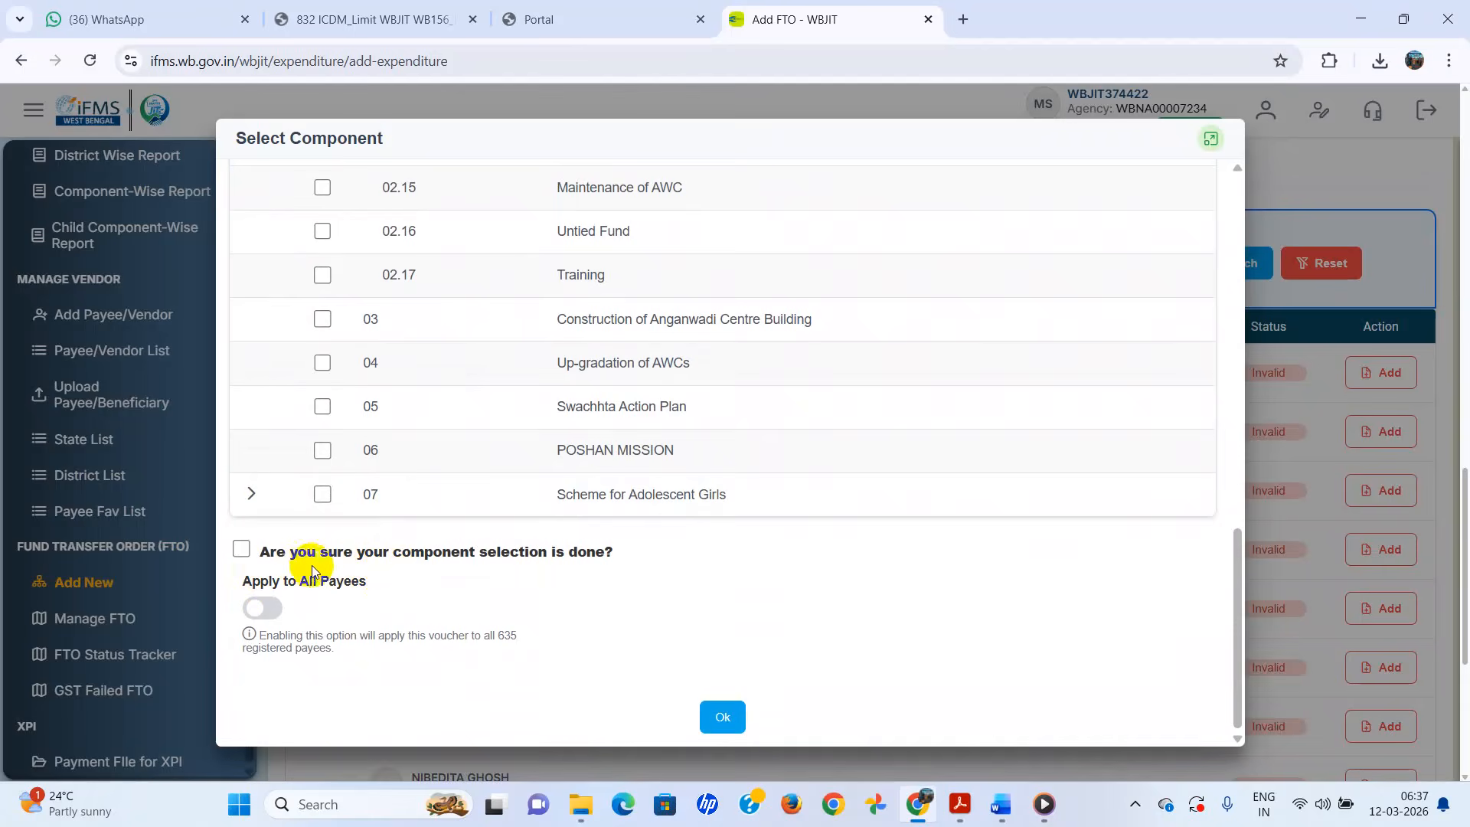
- Confirm the selection, apply it to all payees, and submit the breakdown
click(241, 549)
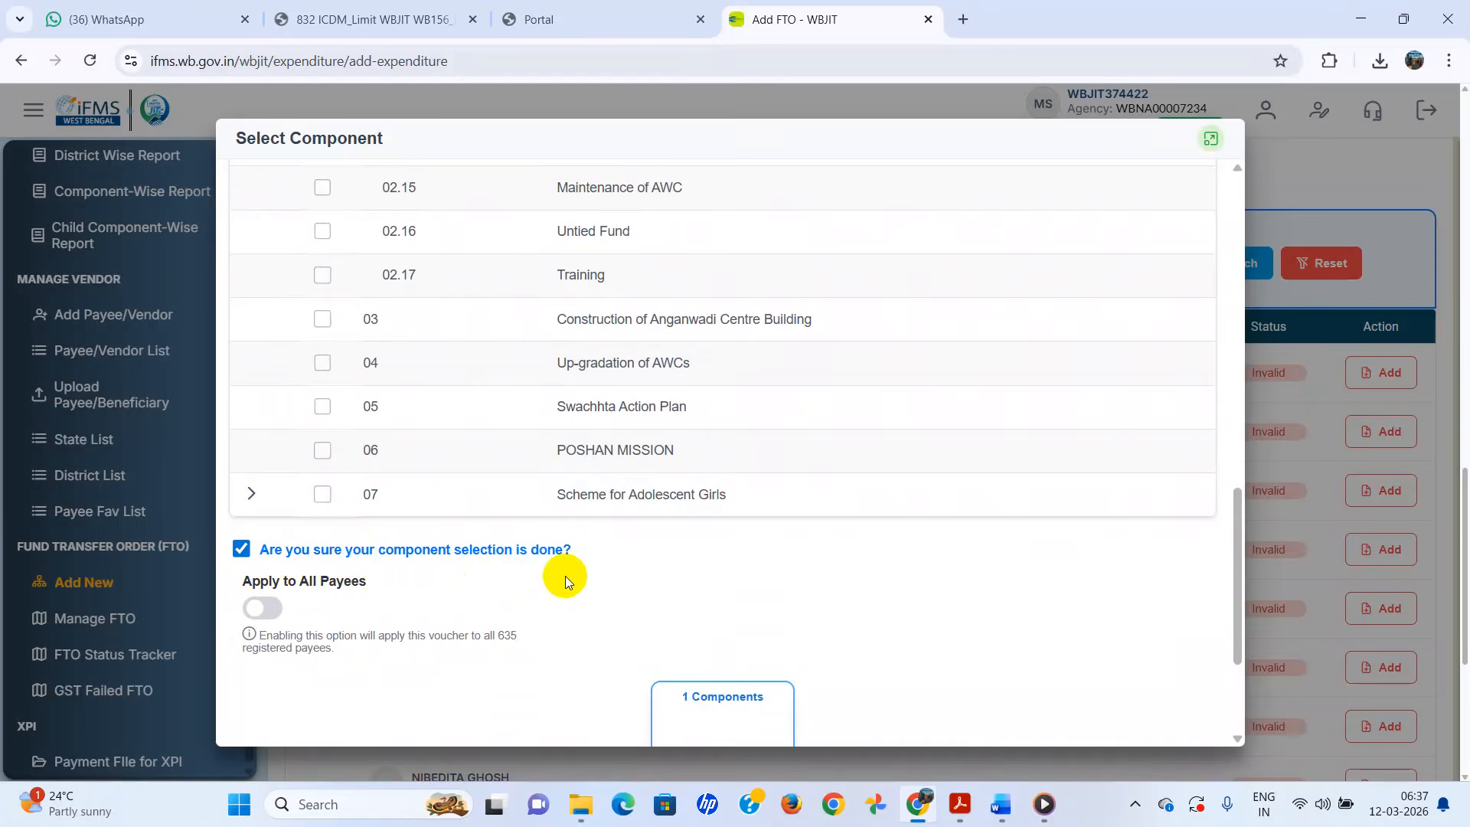
click(260, 611)
scroll(596, 585, down, 3)
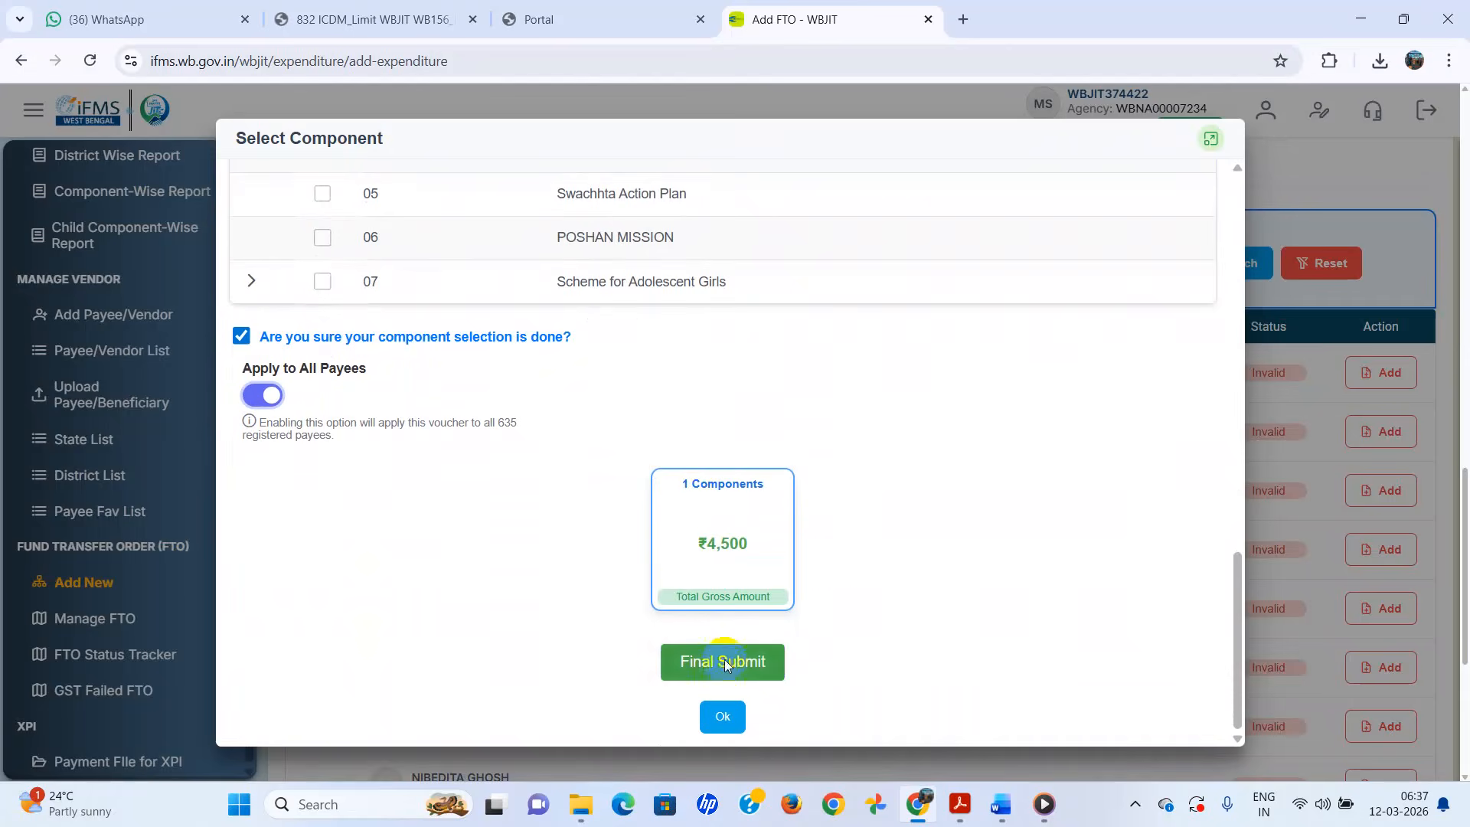
scroll(839, 613, up, 15)
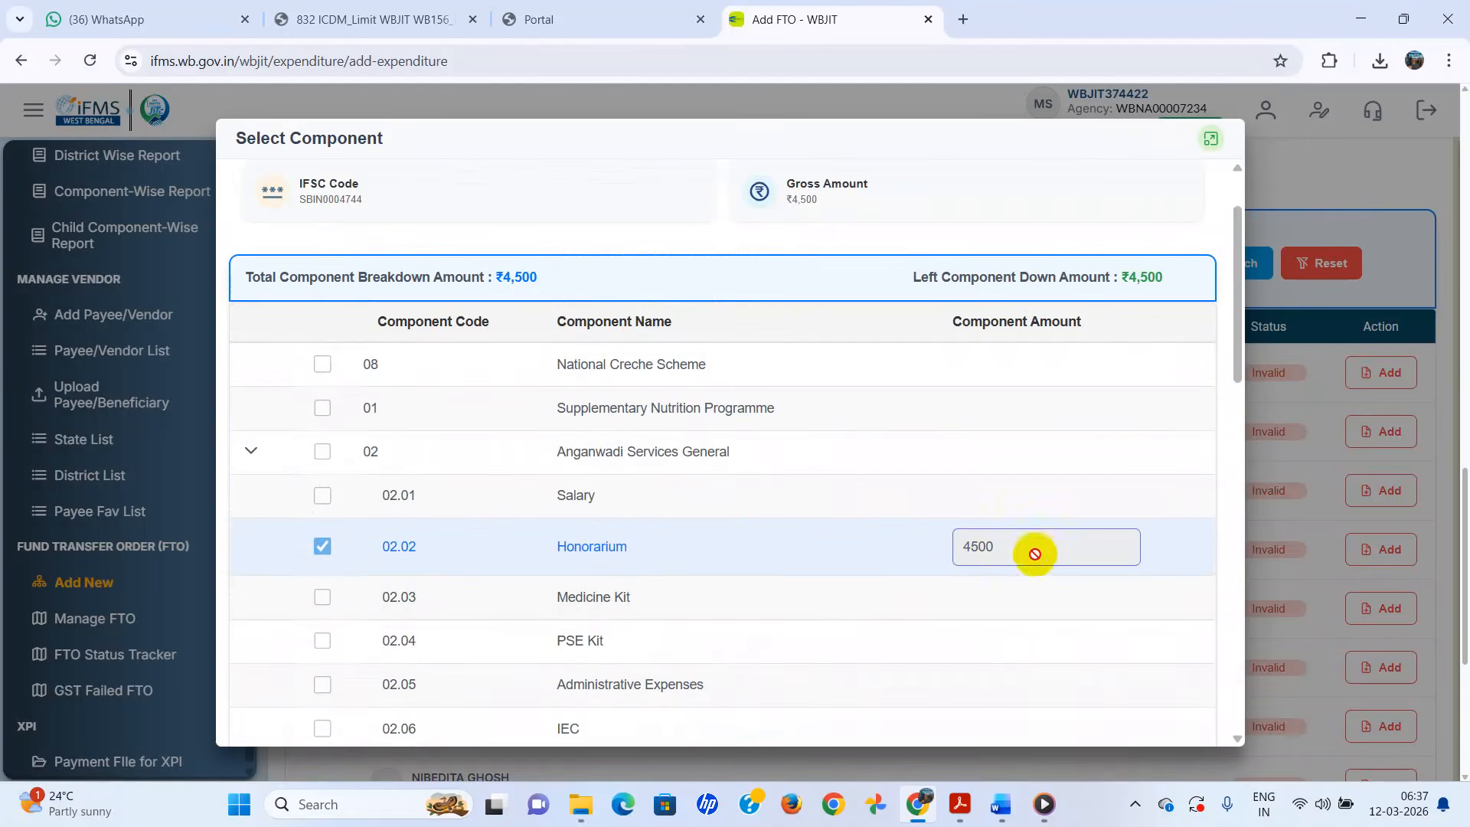
scroll(1026, 556, down, 12)
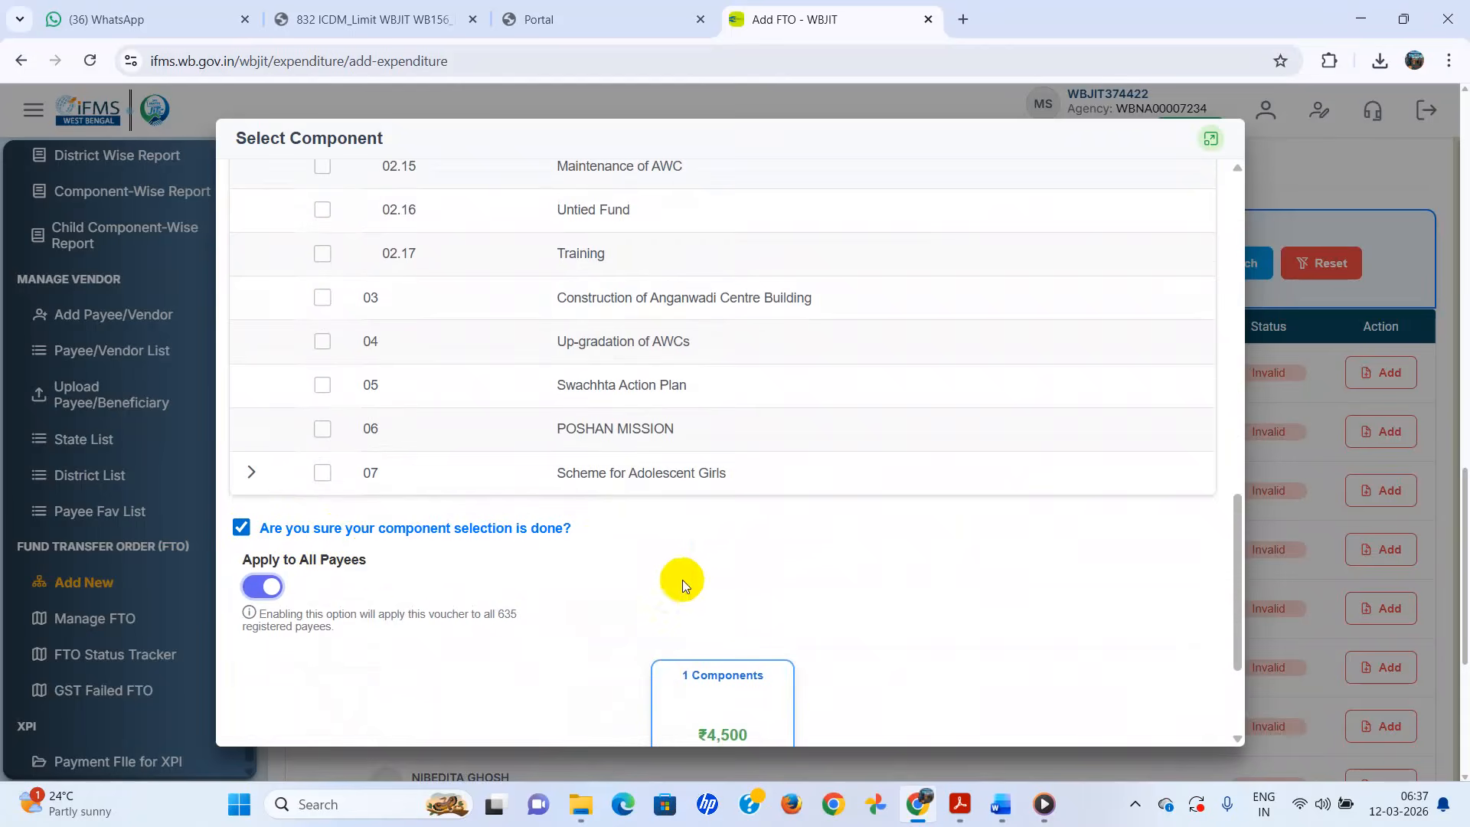
scroll(766, 579, down, 3)
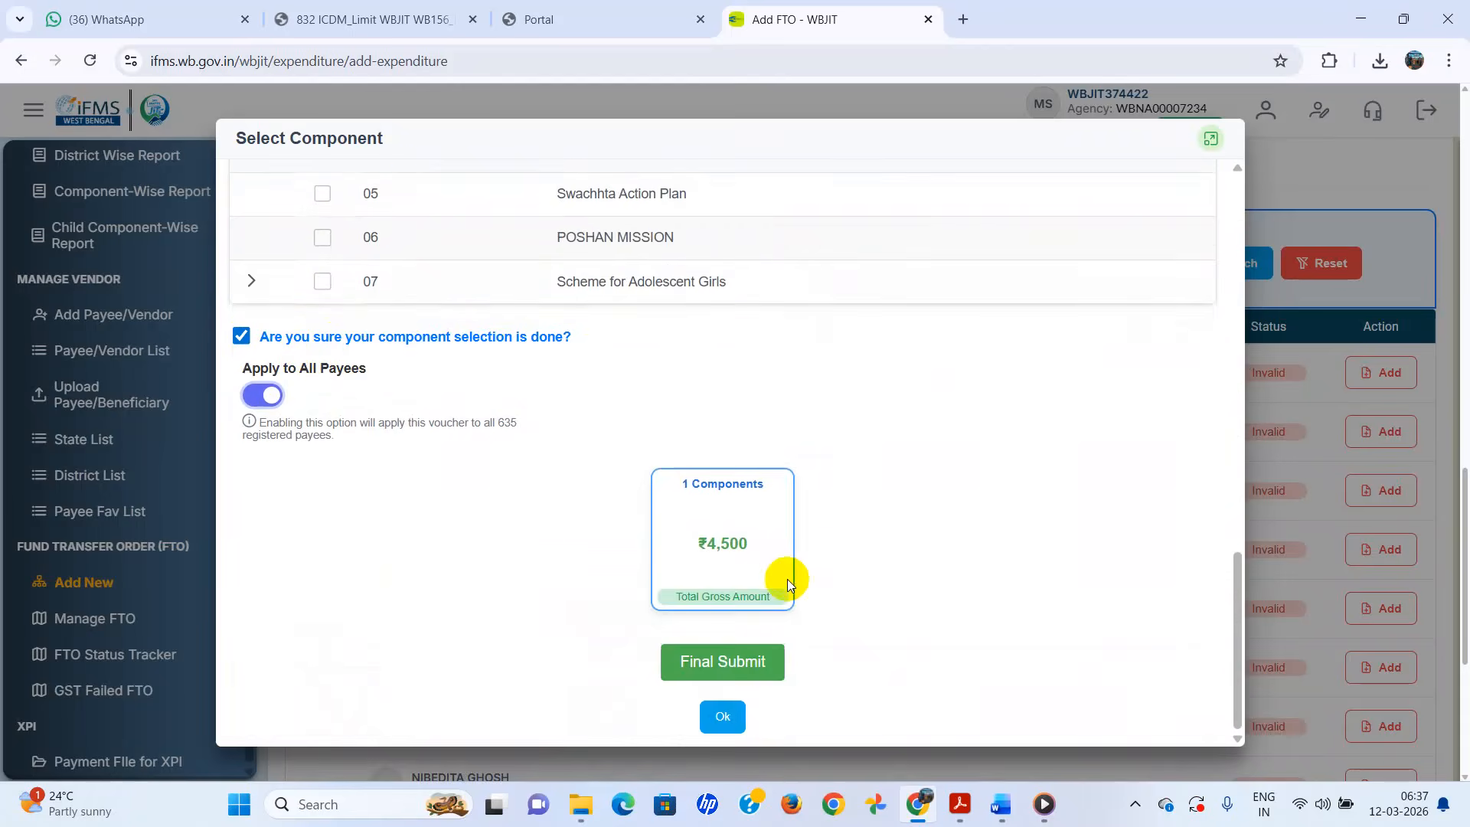
click(717, 665)
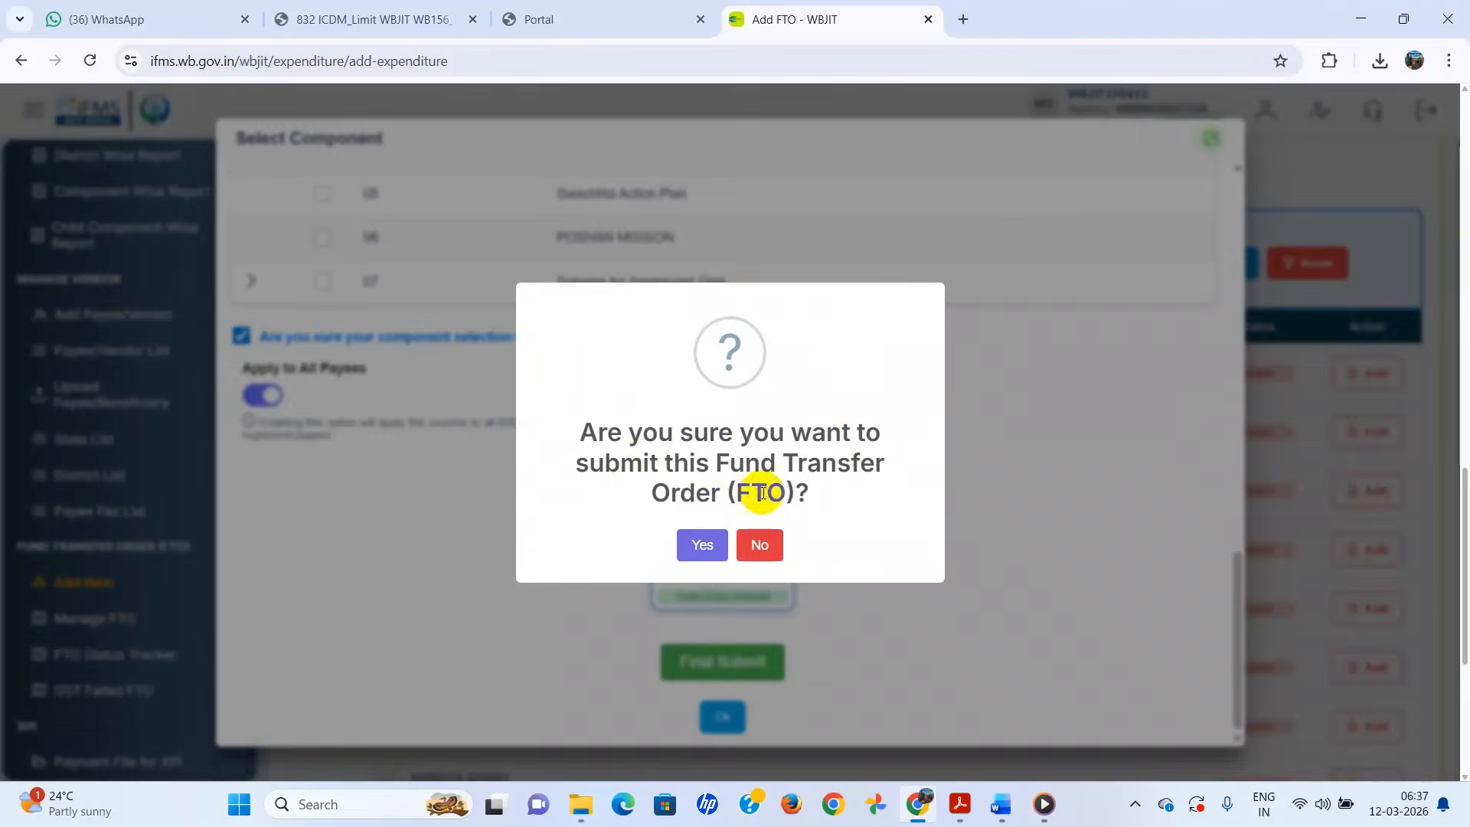
- Confirm the FTO submission, dismiss the Component Summary, and return to the payee table
click(702, 548)
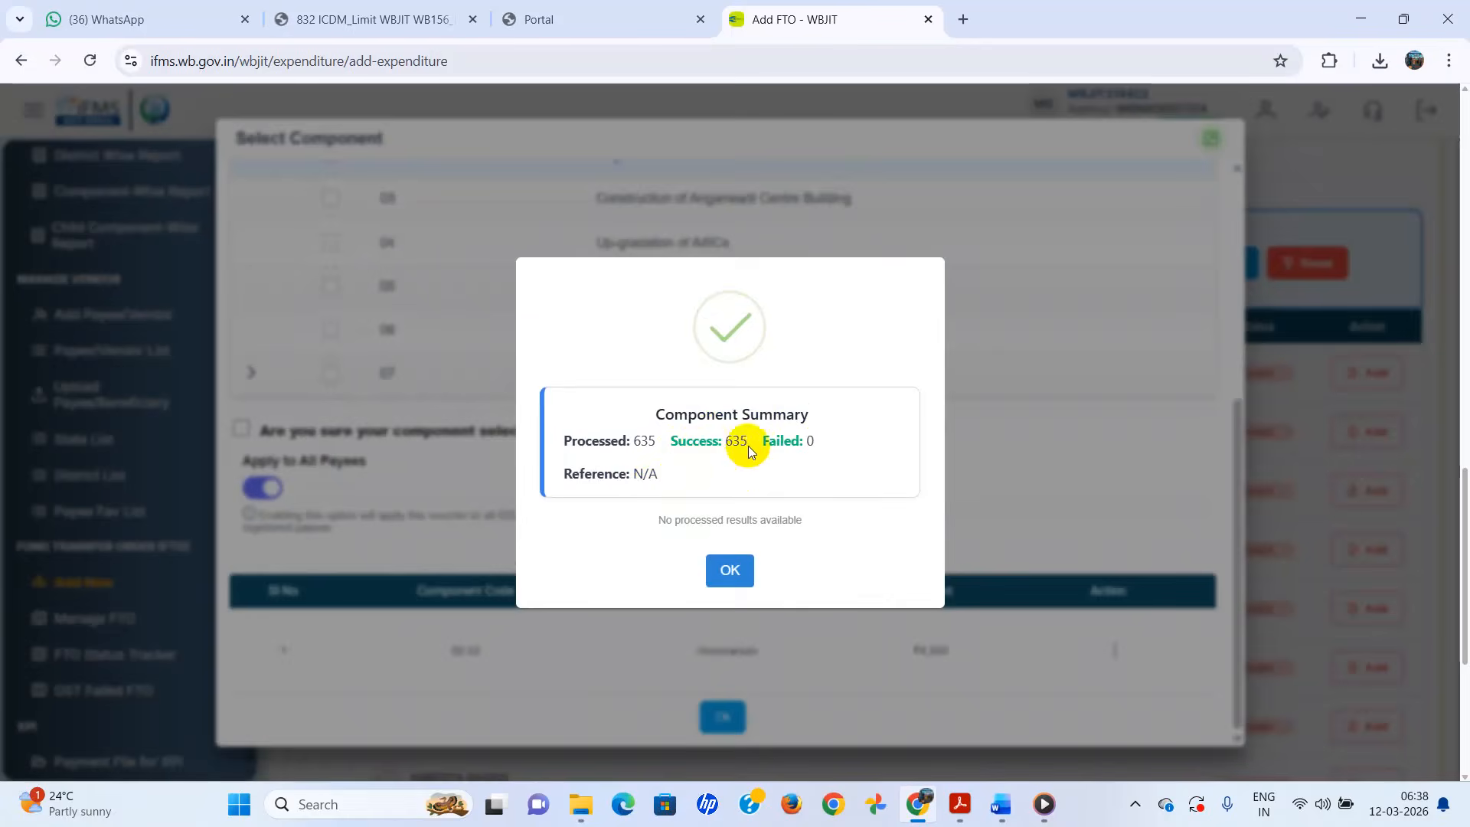
click(730, 570)
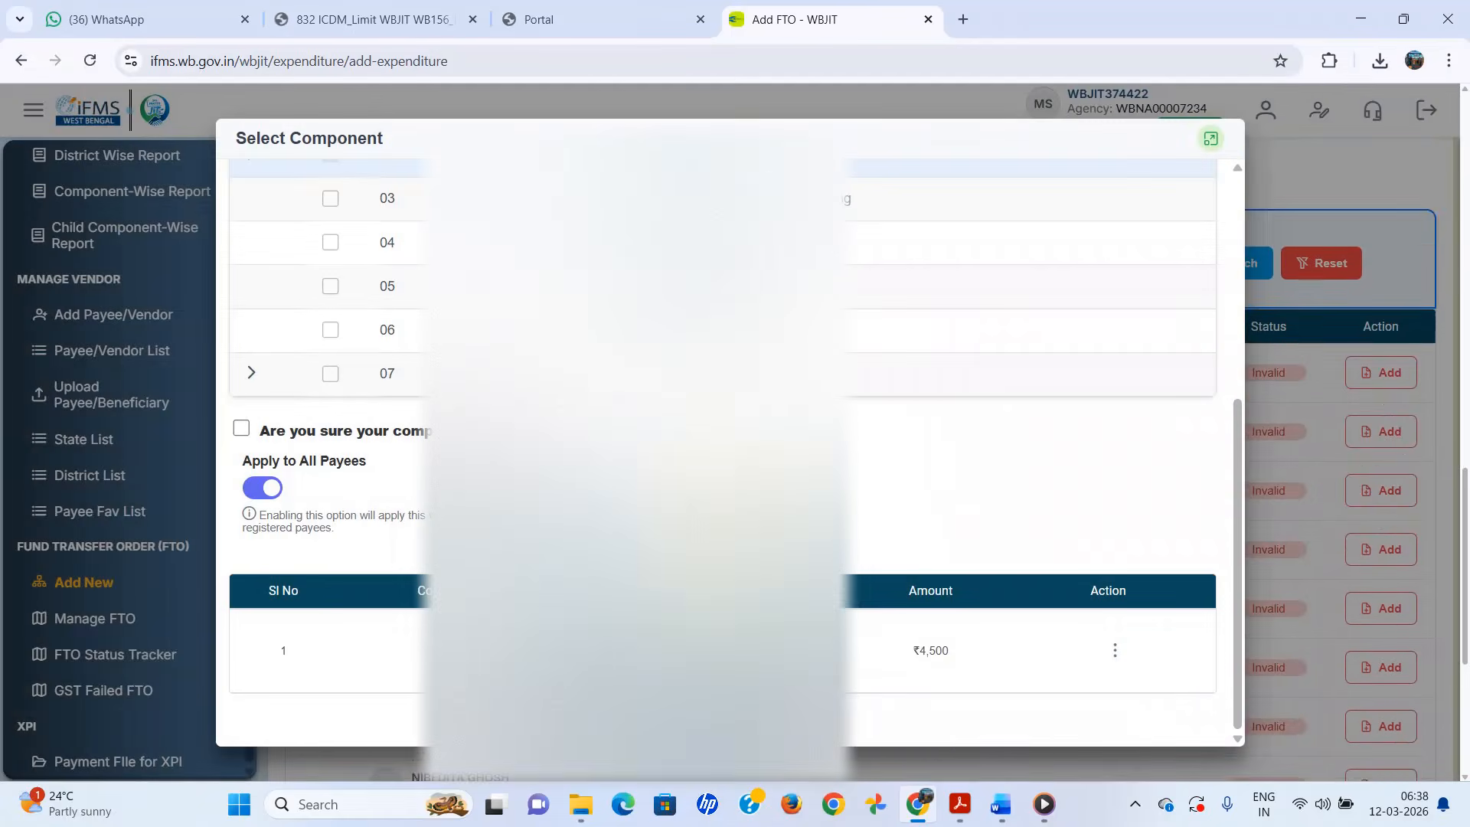
scroll(730, 571, down, 1)
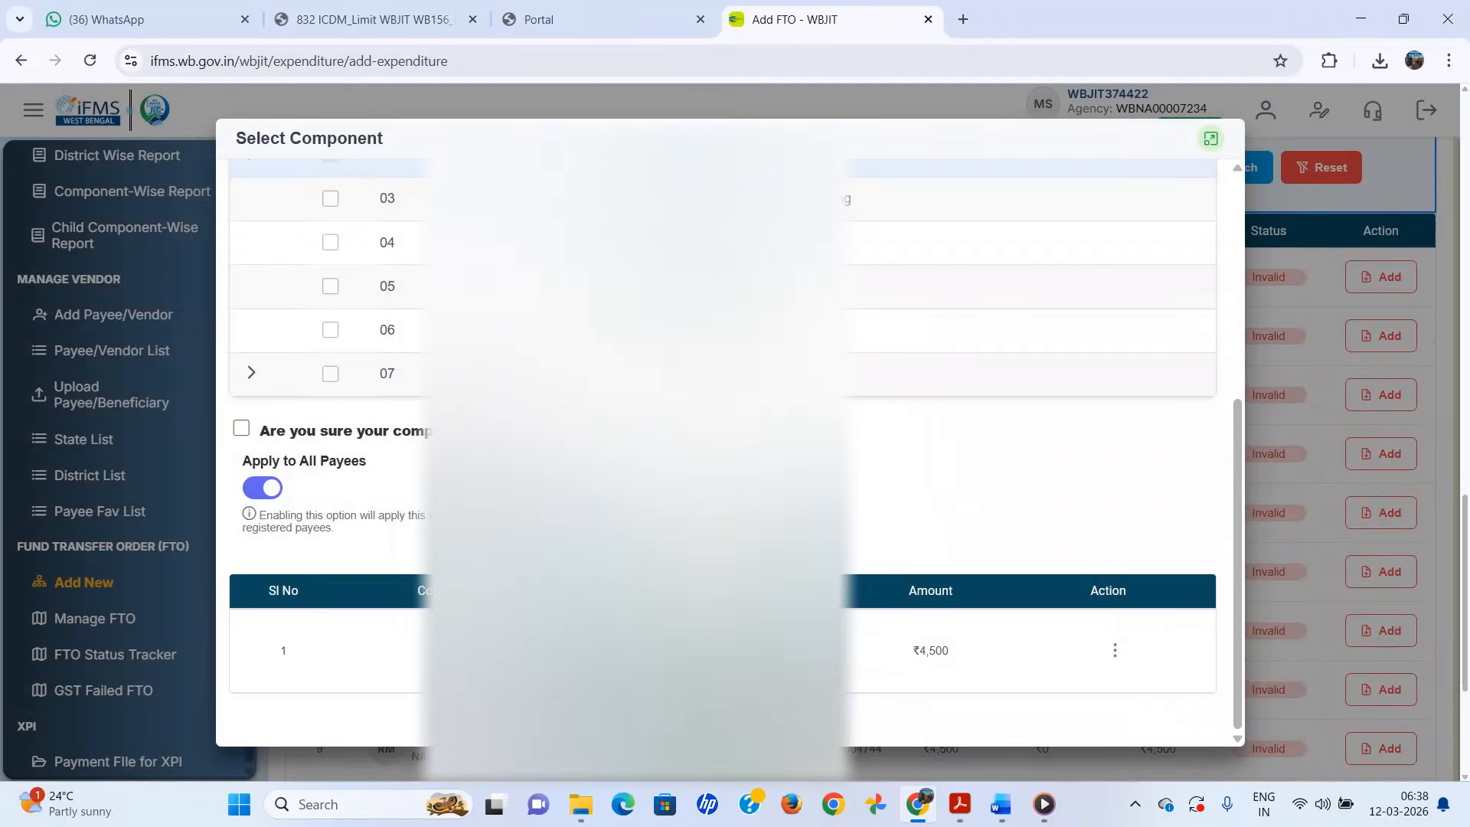
click(724, 717)
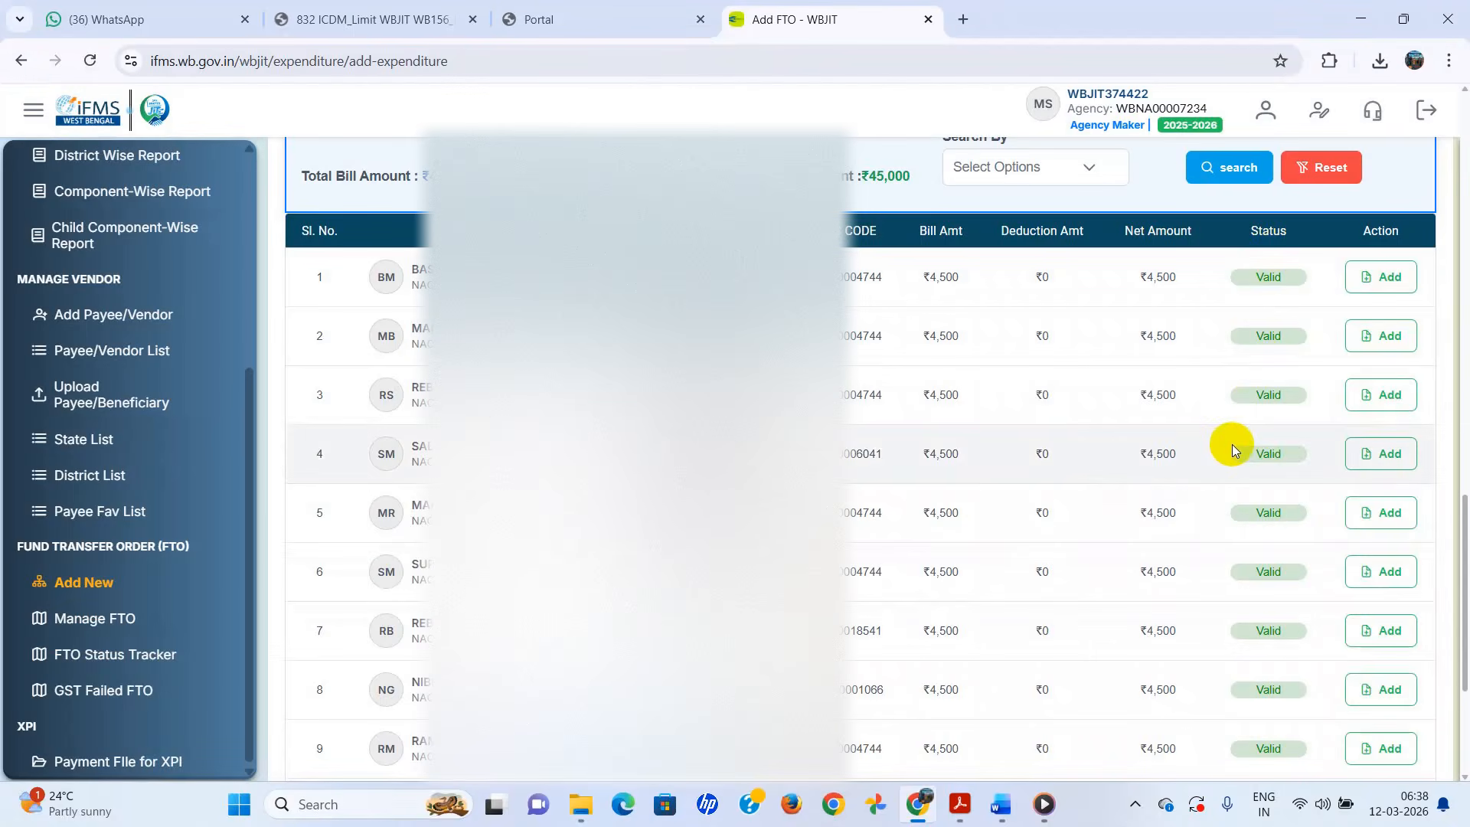
- Show 500 payees per page and scroll through to payee 635 of 635
scroll(1233, 446, down, 3)
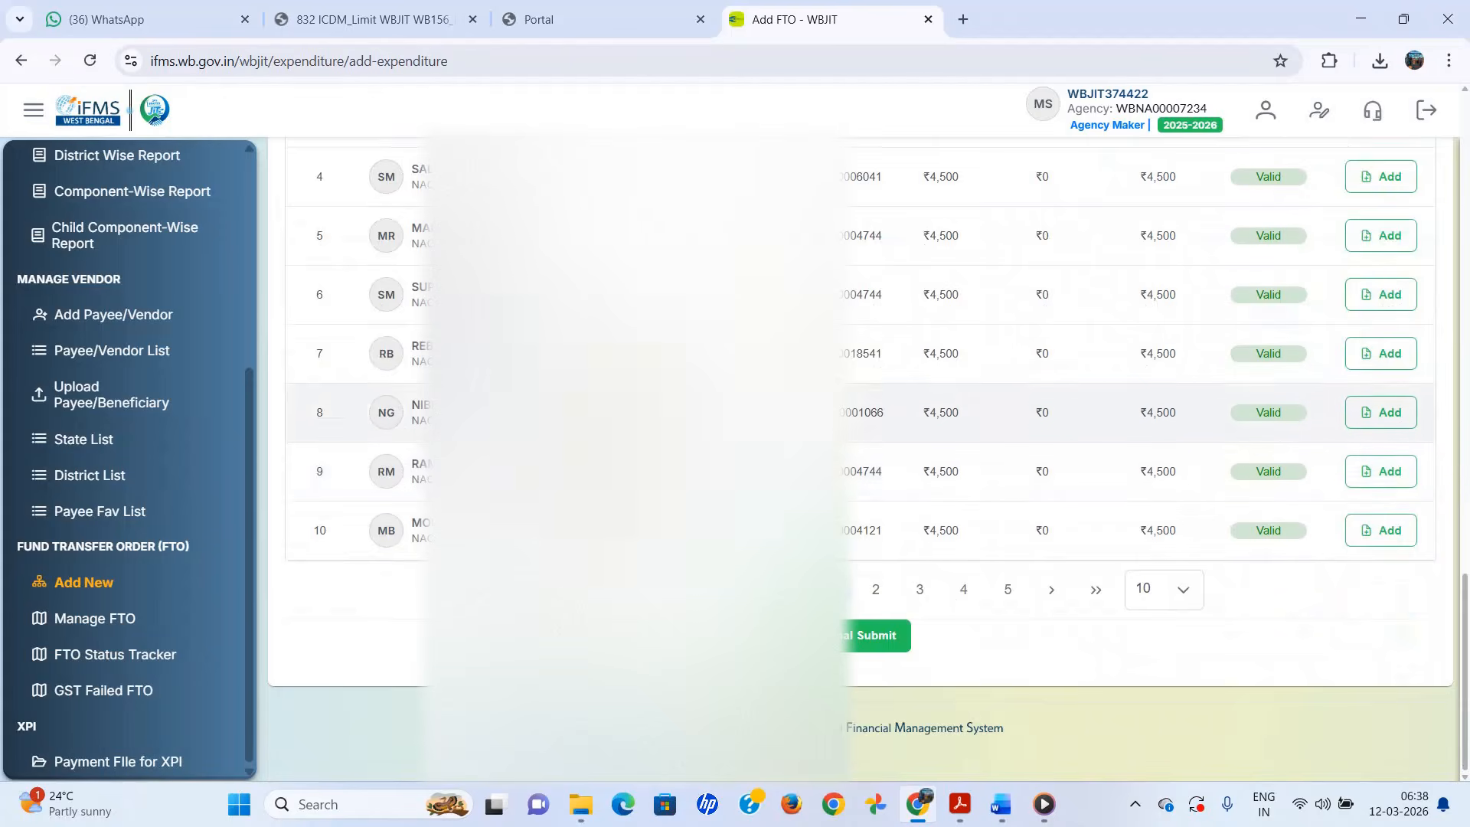
scroll(931, 420, up, 4)
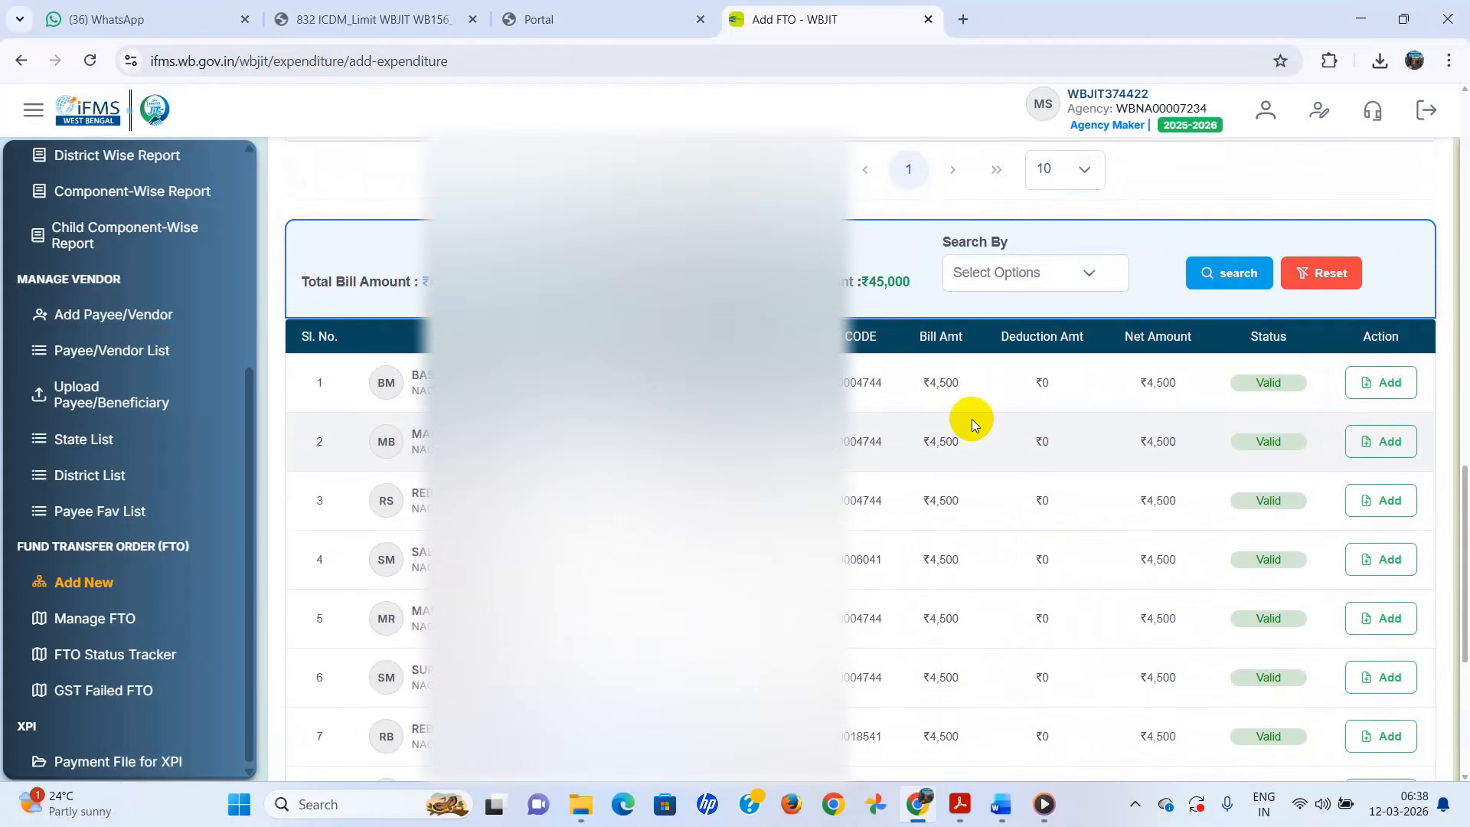
scroll(971, 420, down, 2)
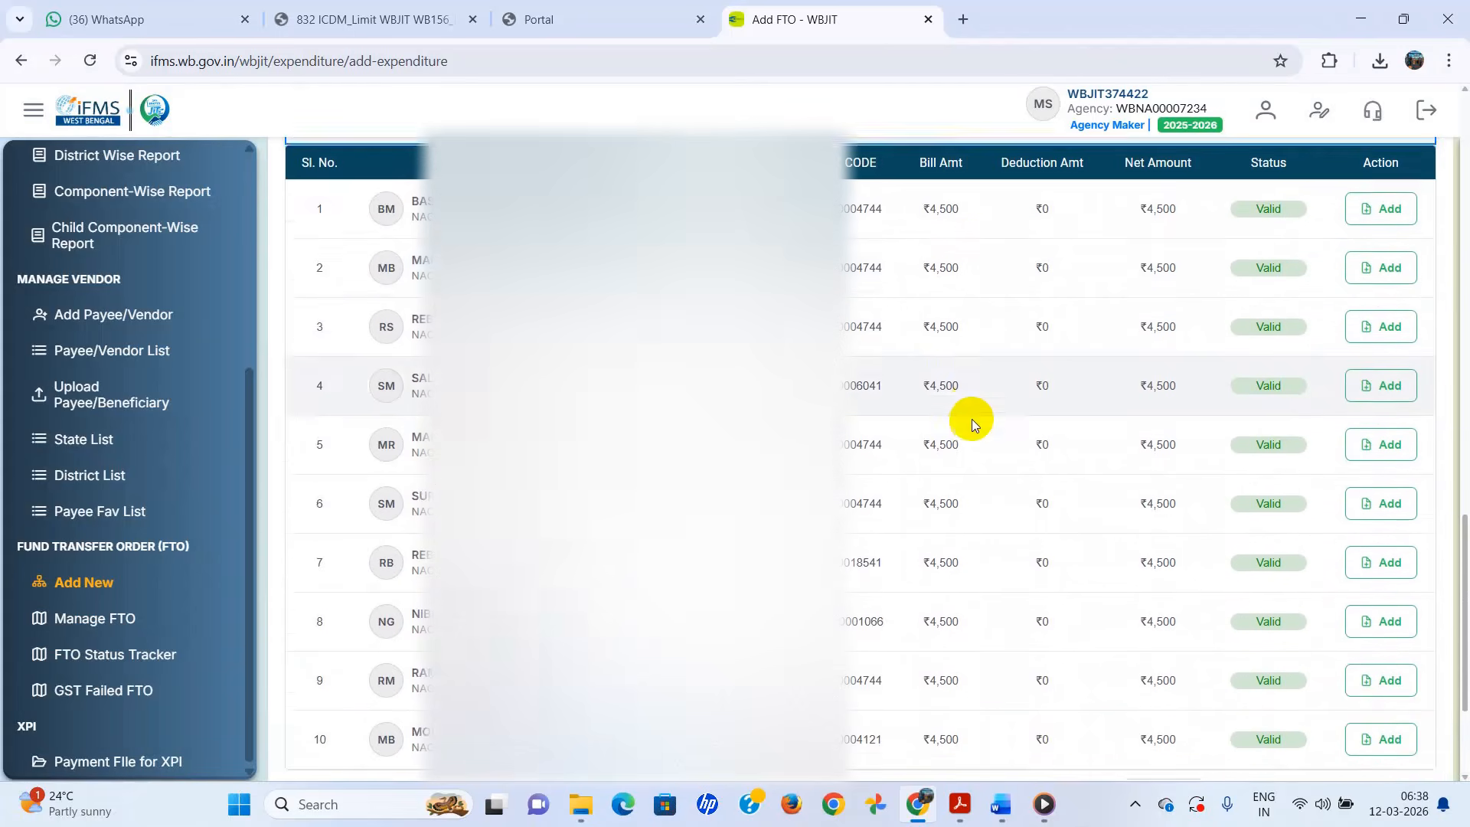
scroll(972, 420, up, 1)
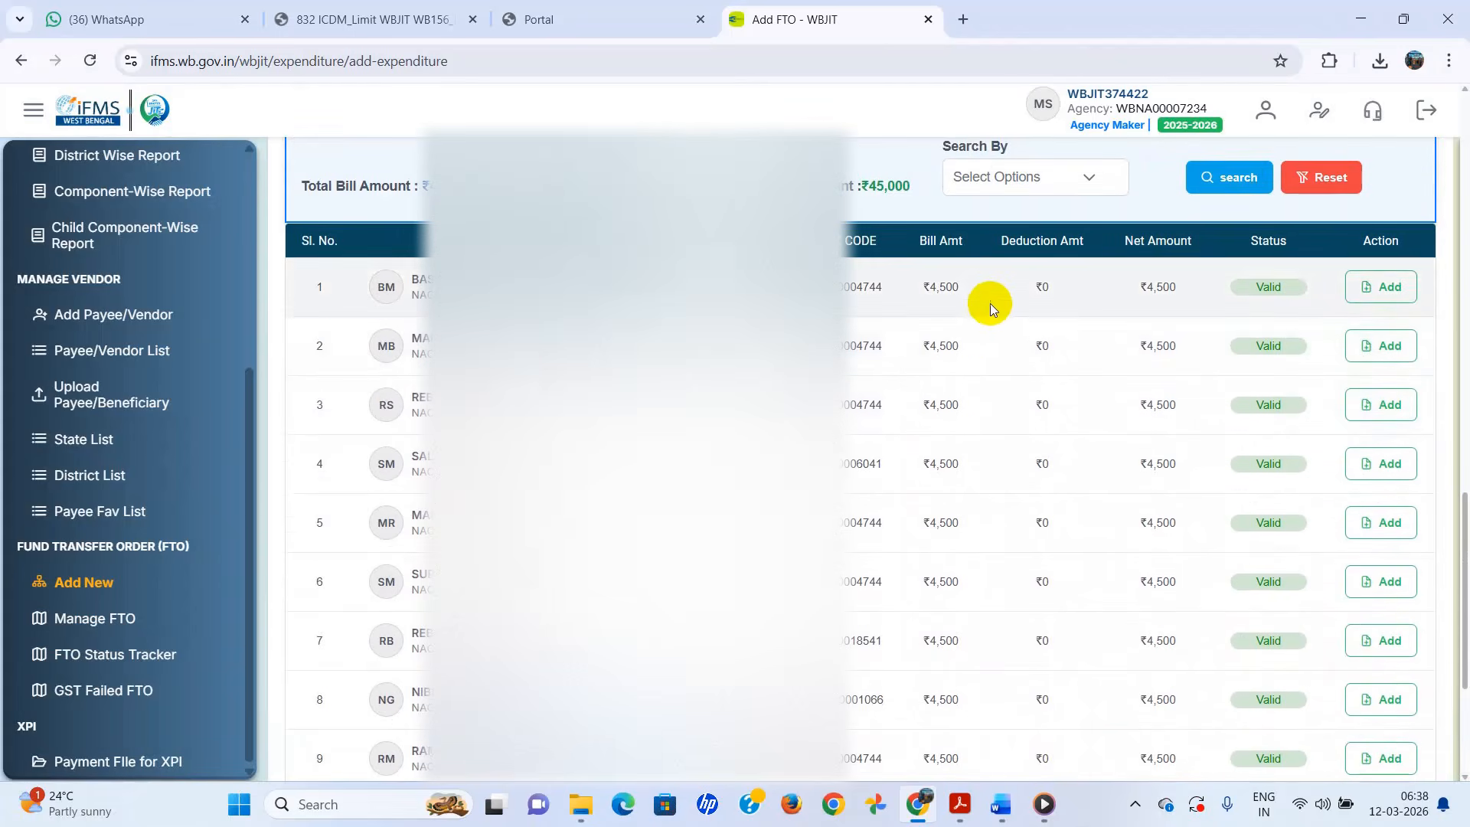
scroll(976, 400, down, 3)
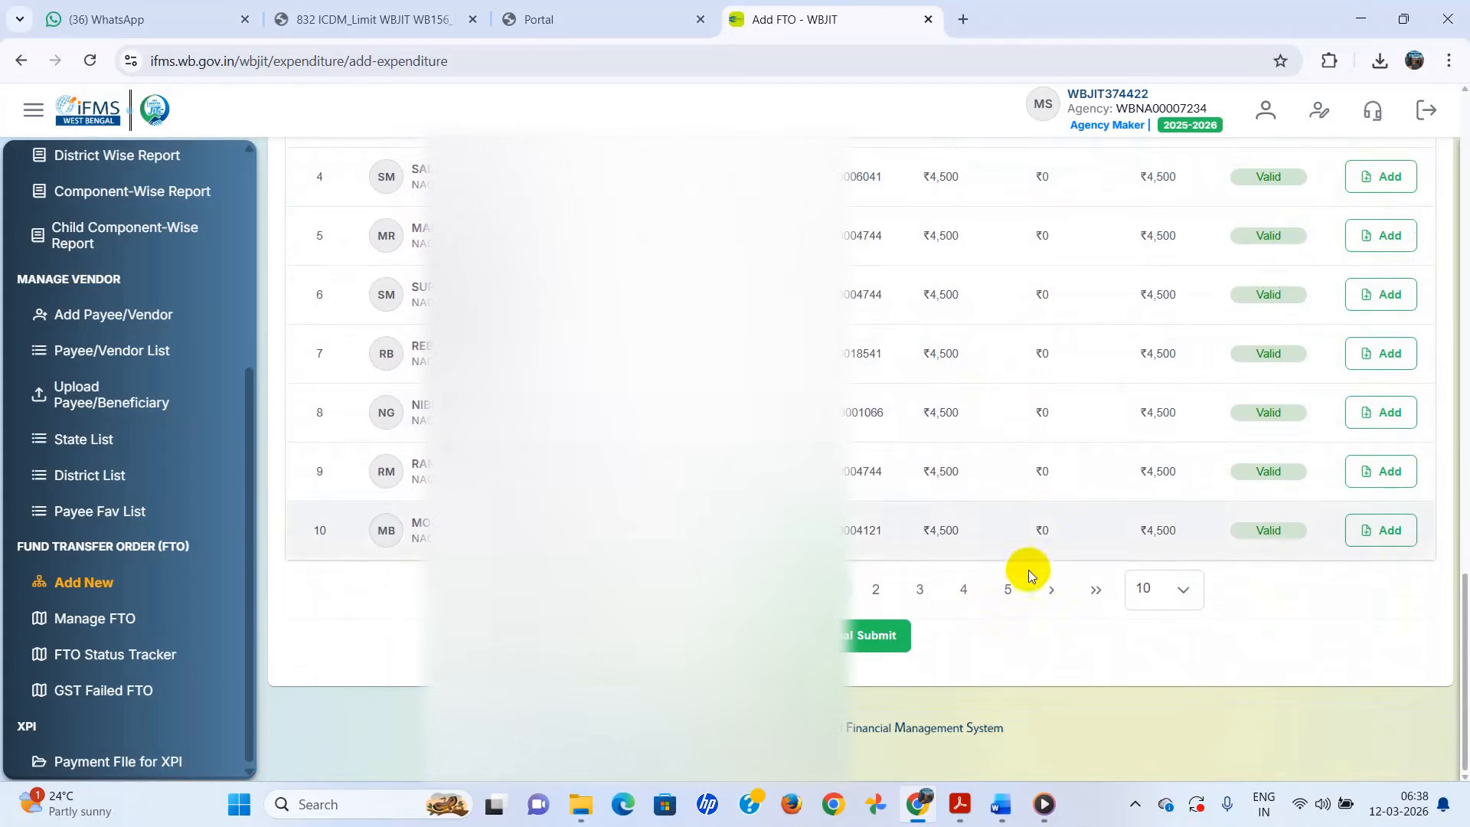
click(1176, 596)
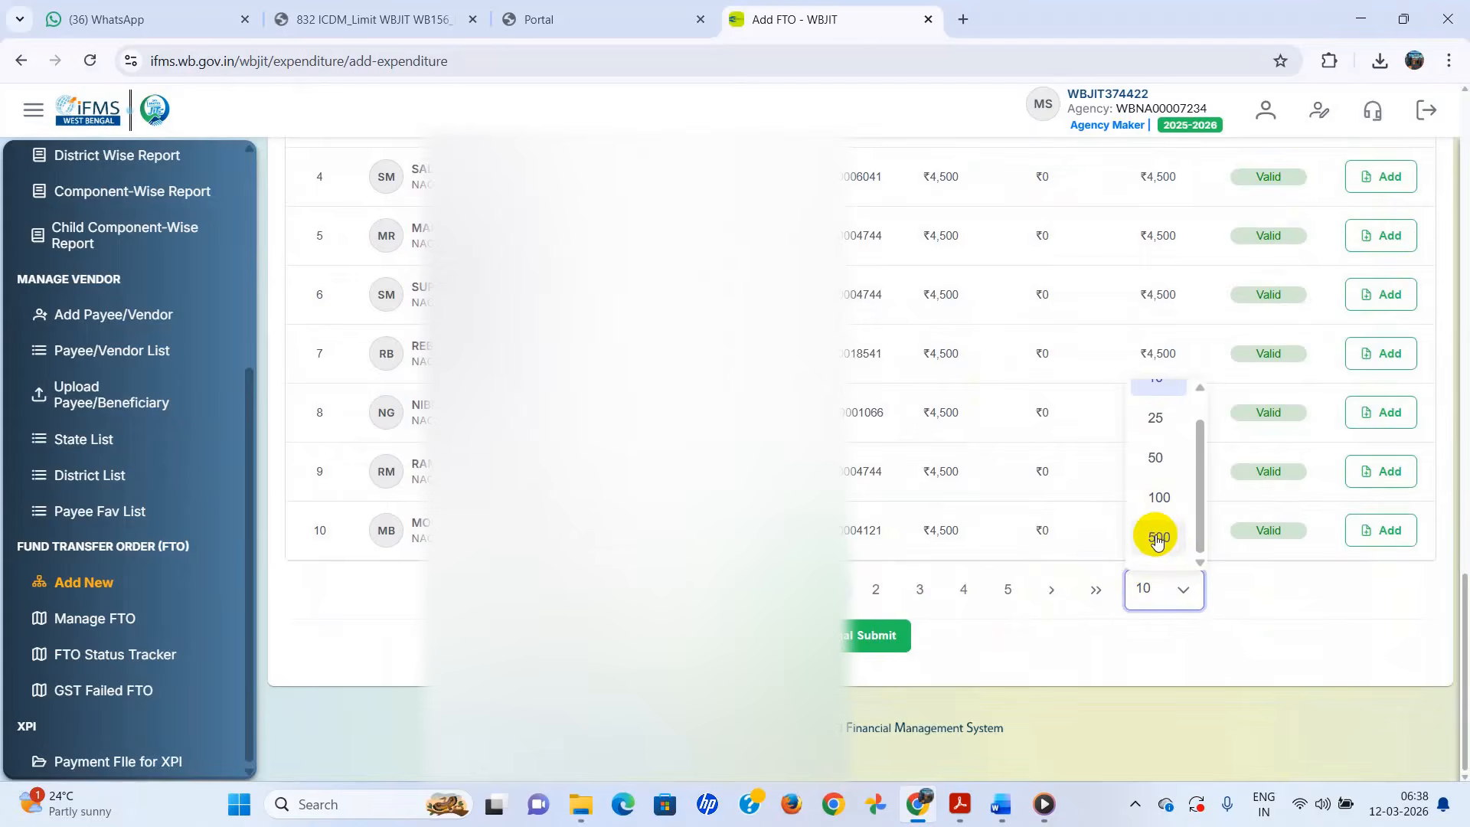
click(1163, 538)
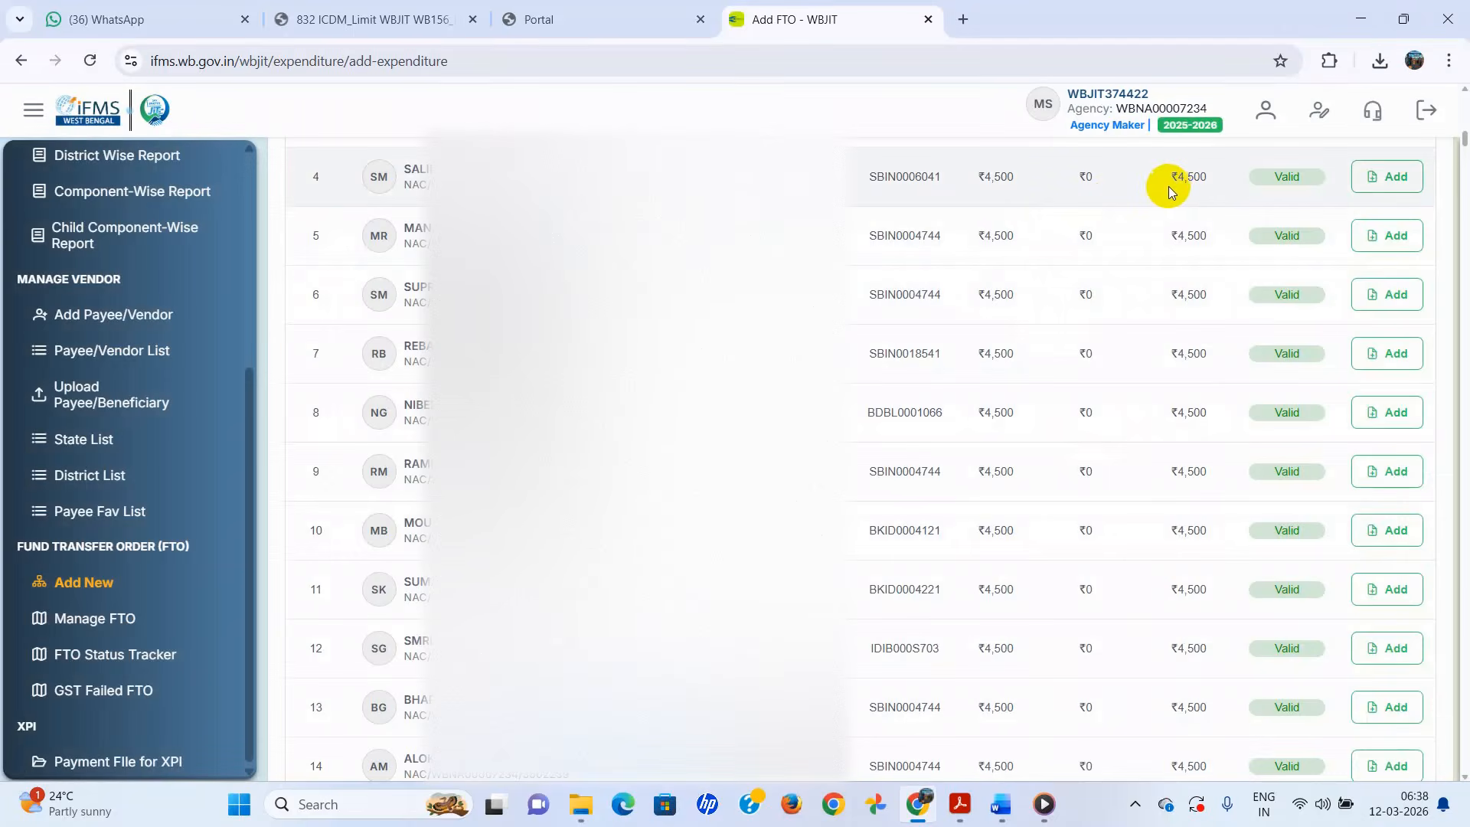
scroll(1170, 186, down, 10)
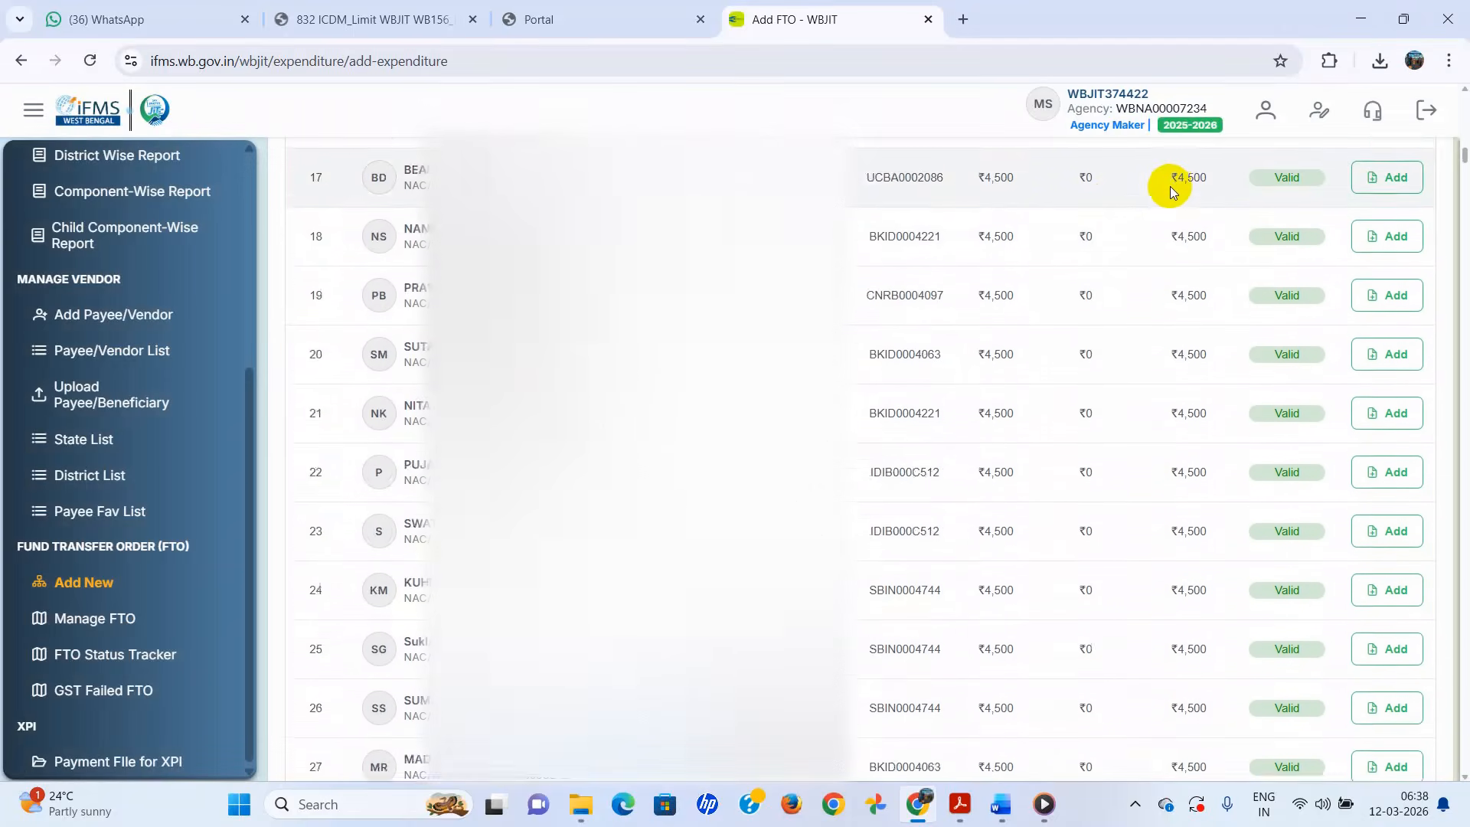
scroll(1171, 186, down, 20)
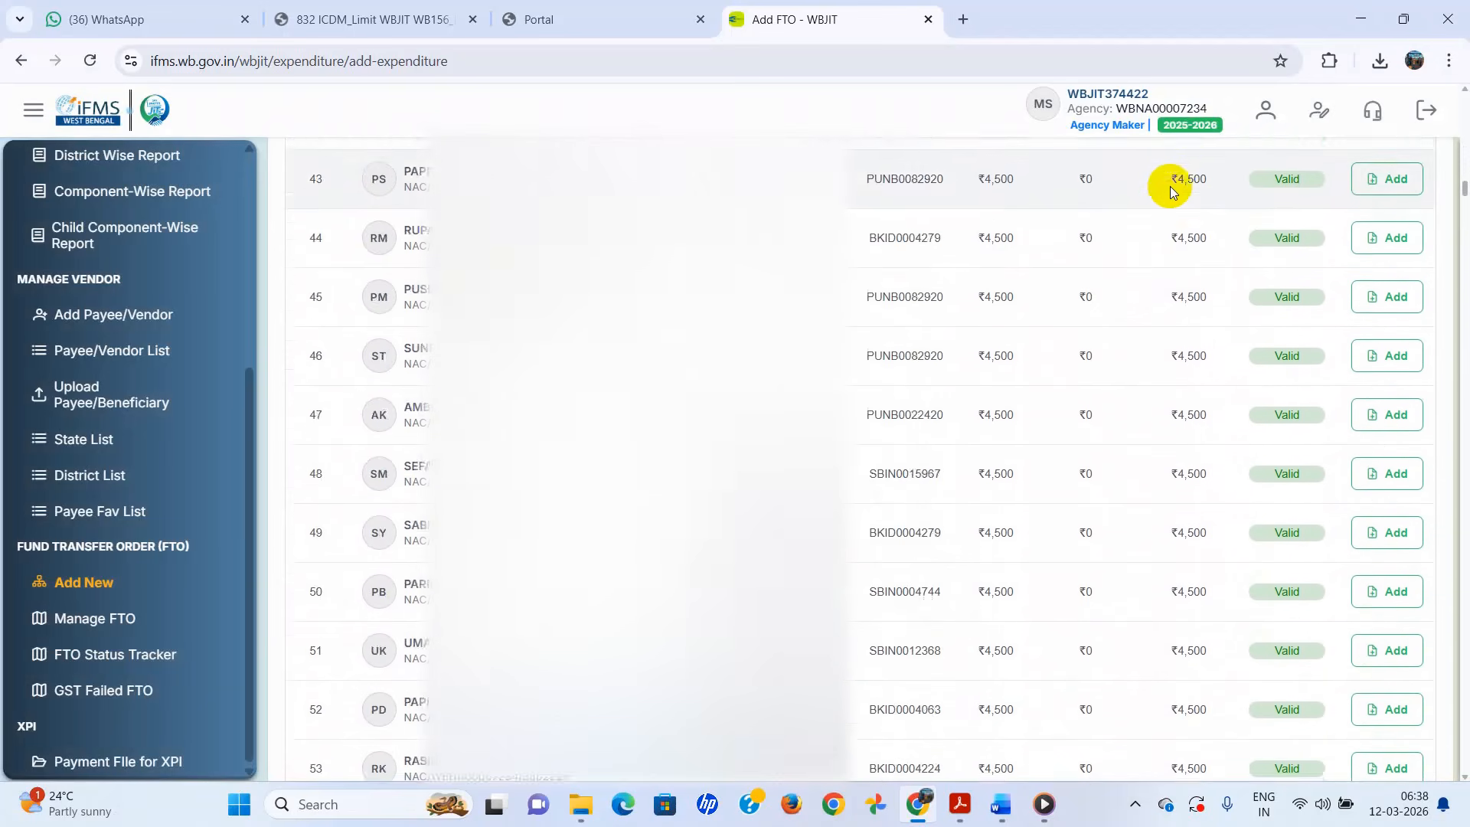
scroll(1170, 186, down, 8)
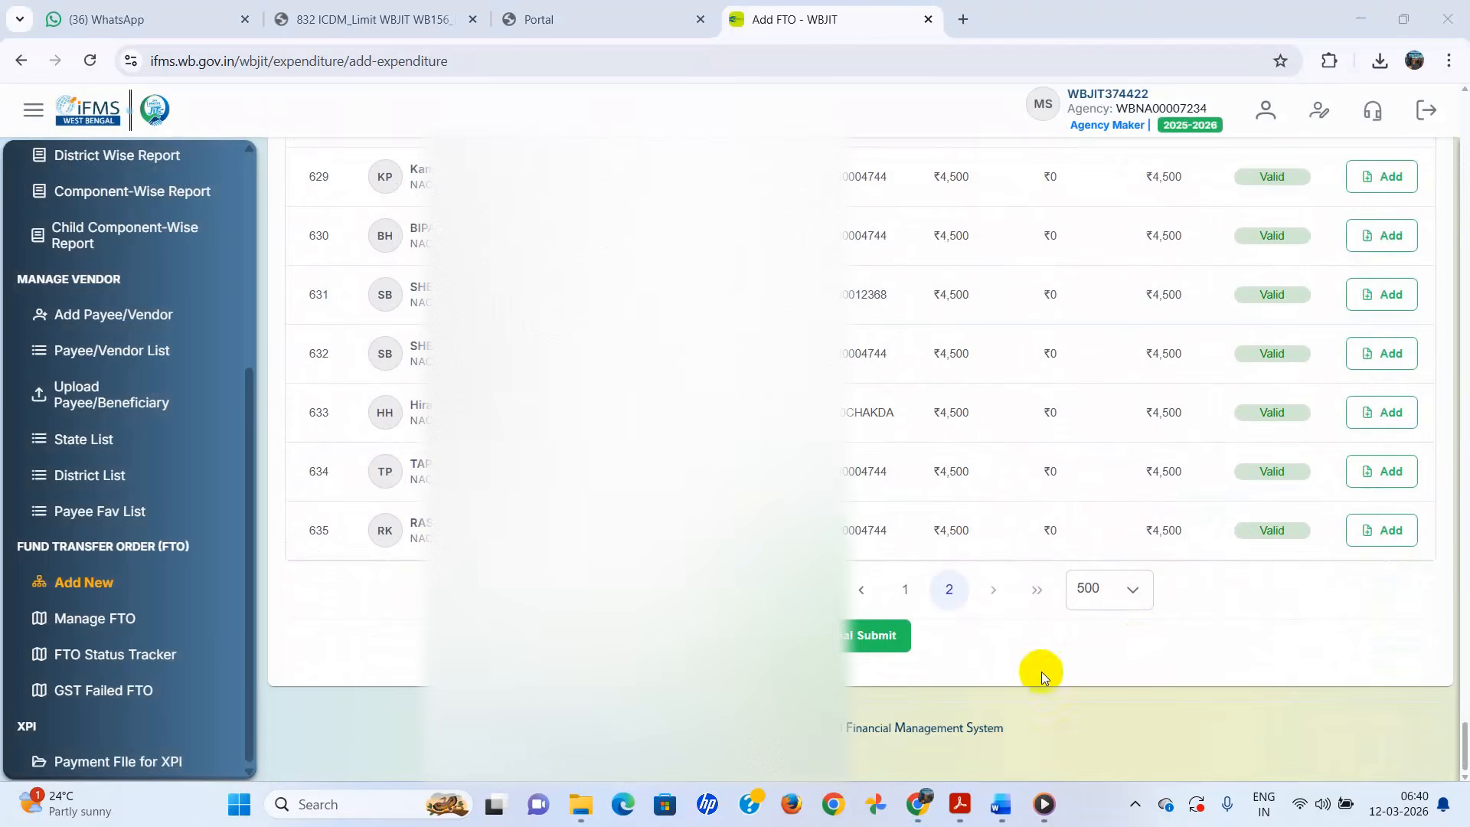
- Final-submit the 635-payee FTO and confirm finalizing it
click(865, 640)
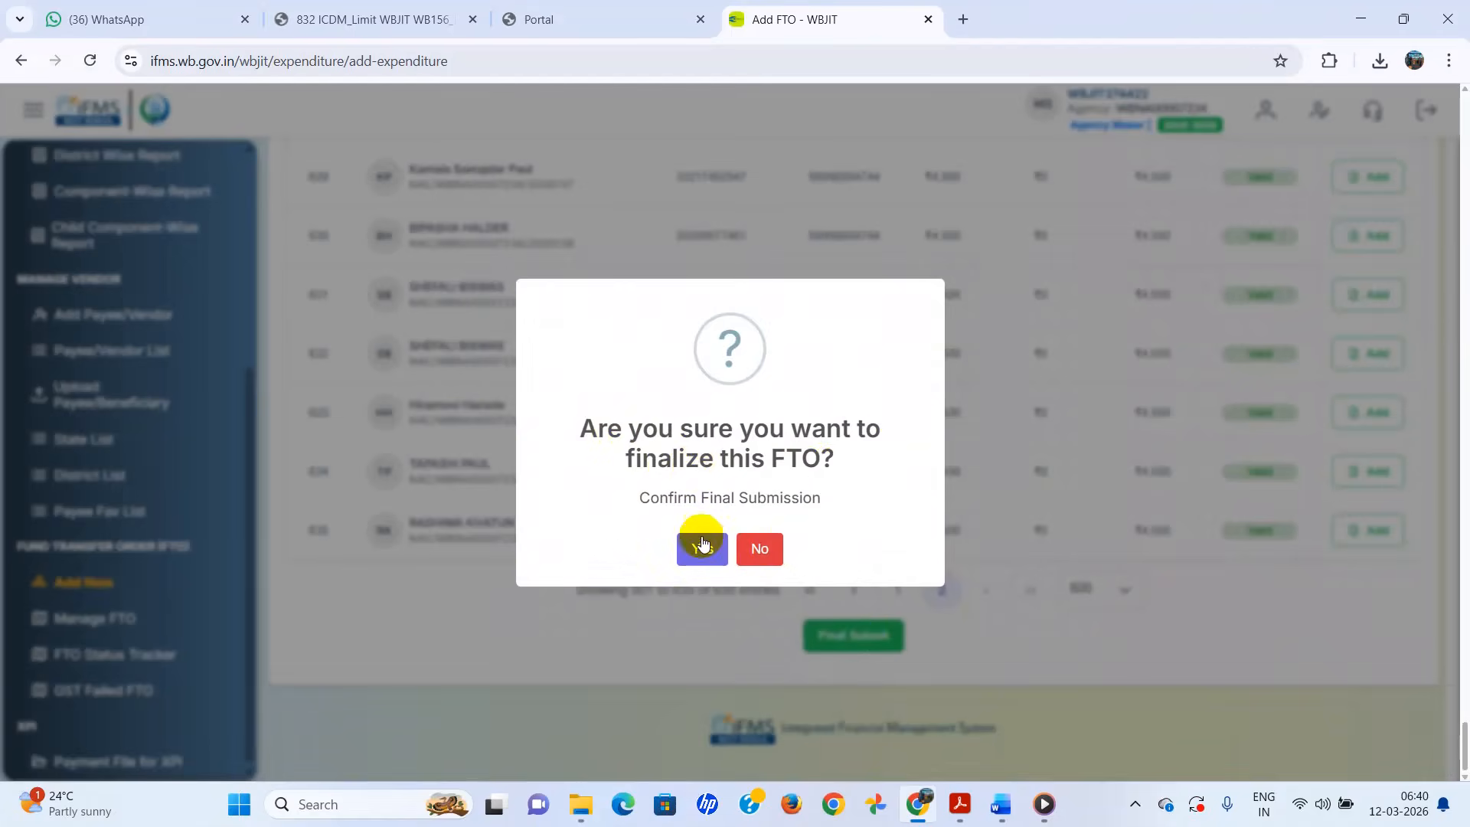
click(703, 545)
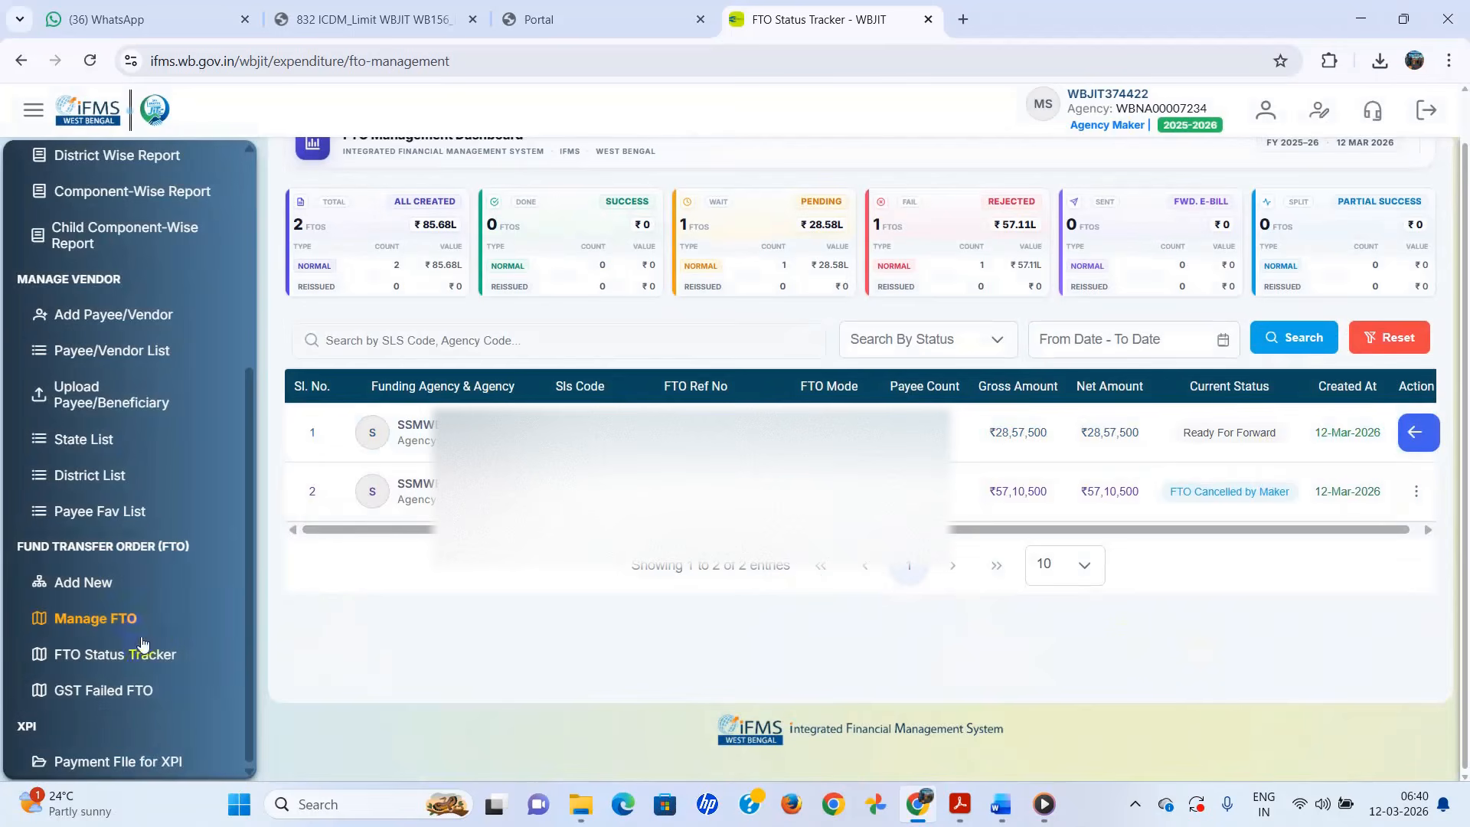
- Go to the Manage FTO list on the FTO Management dashboard
click(99, 622)
click(81, 618)
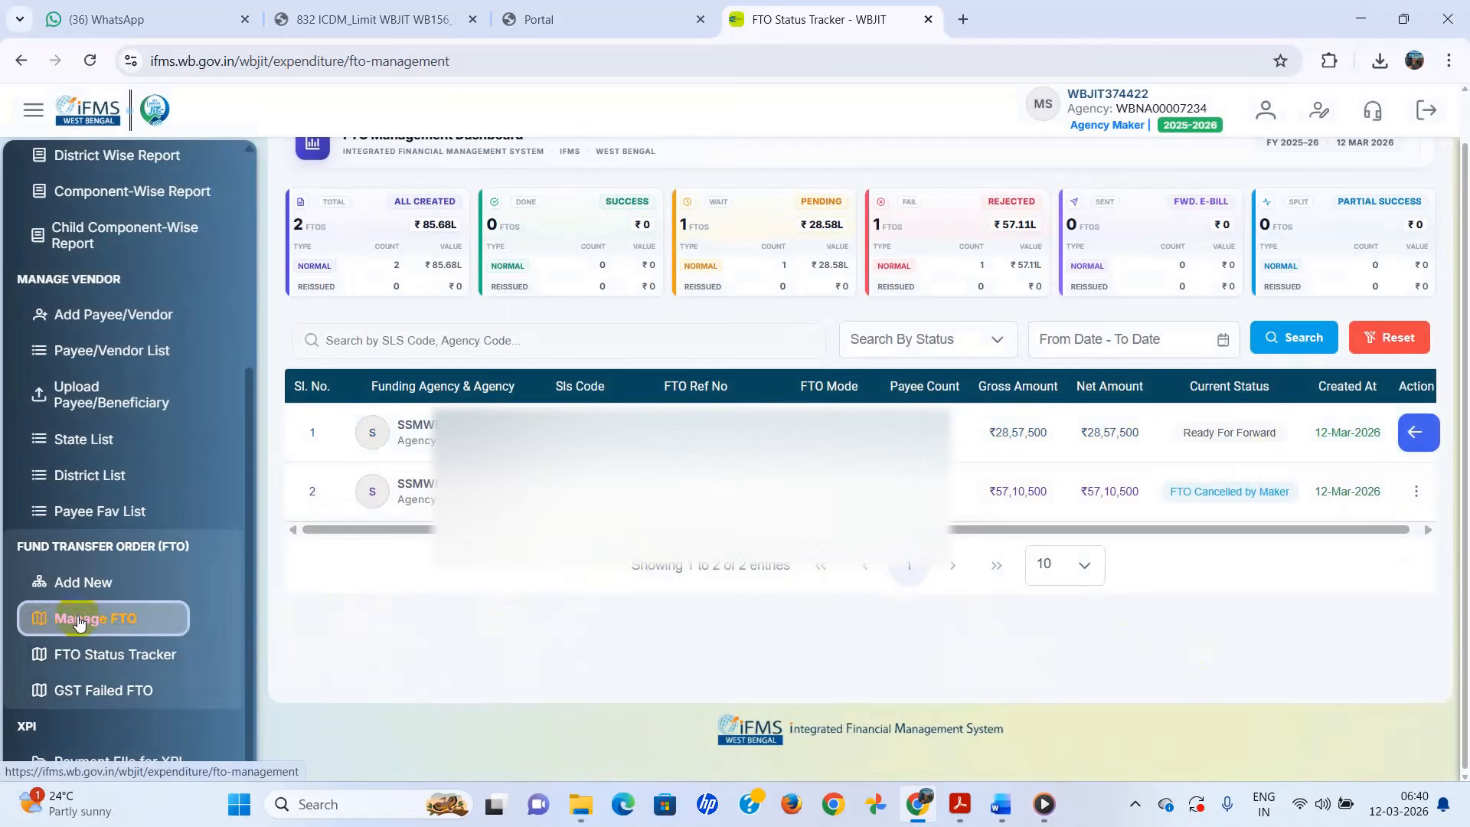
scroll(393, 594, up, 1)
scroll(164, 475, up, 5)
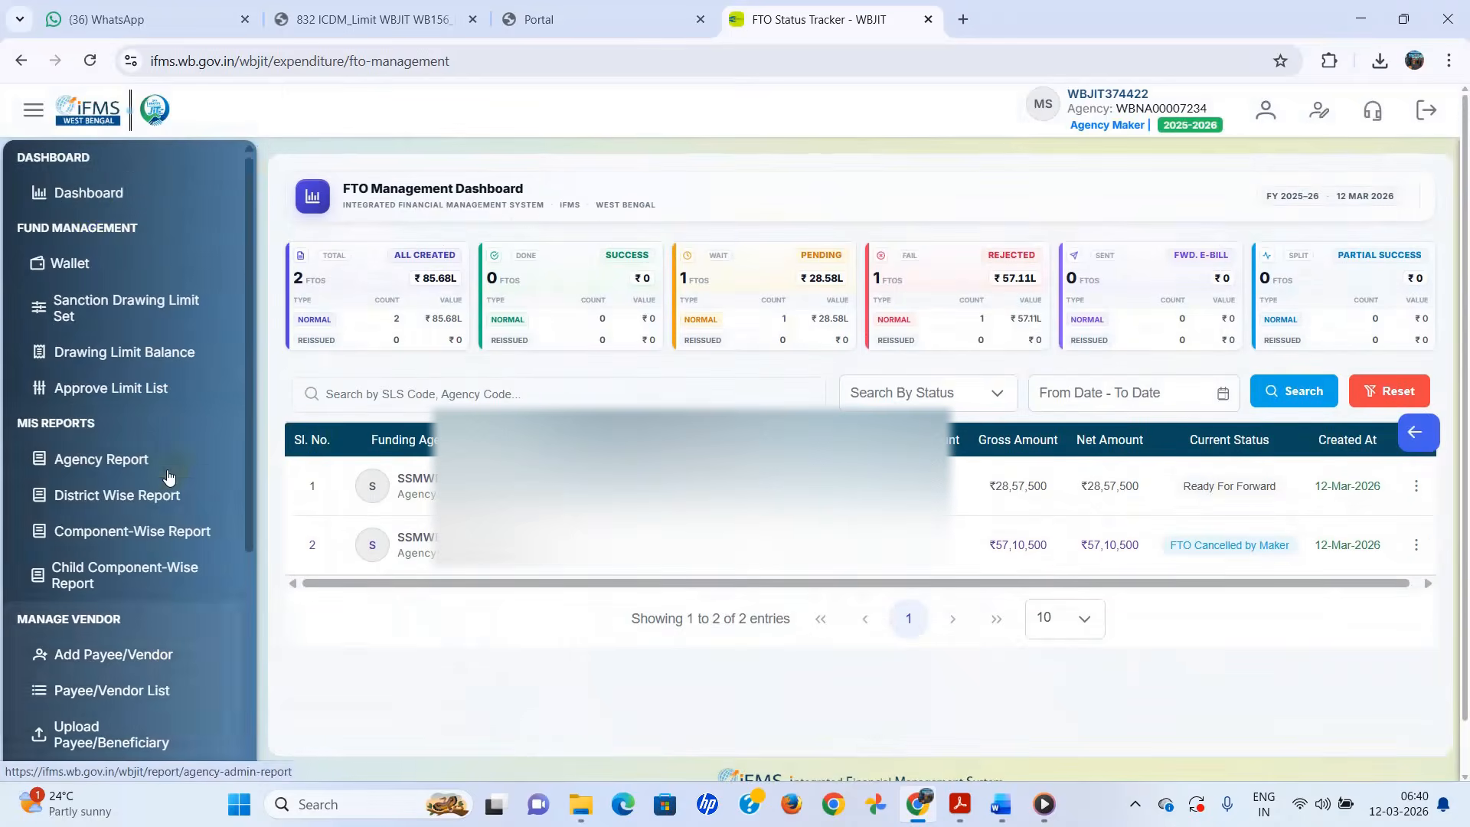
click(89, 203)
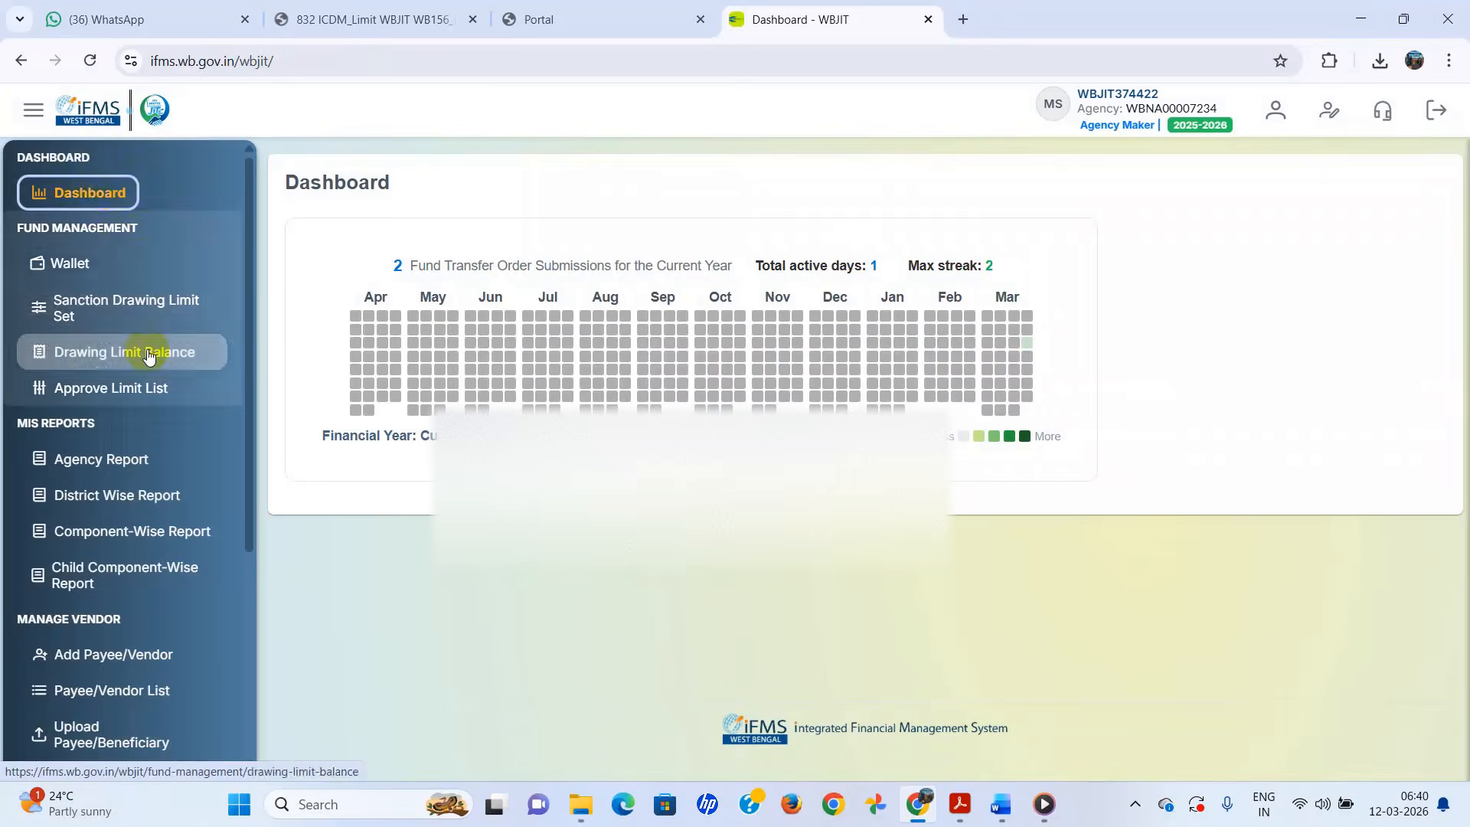
scroll(149, 354, down, 4)
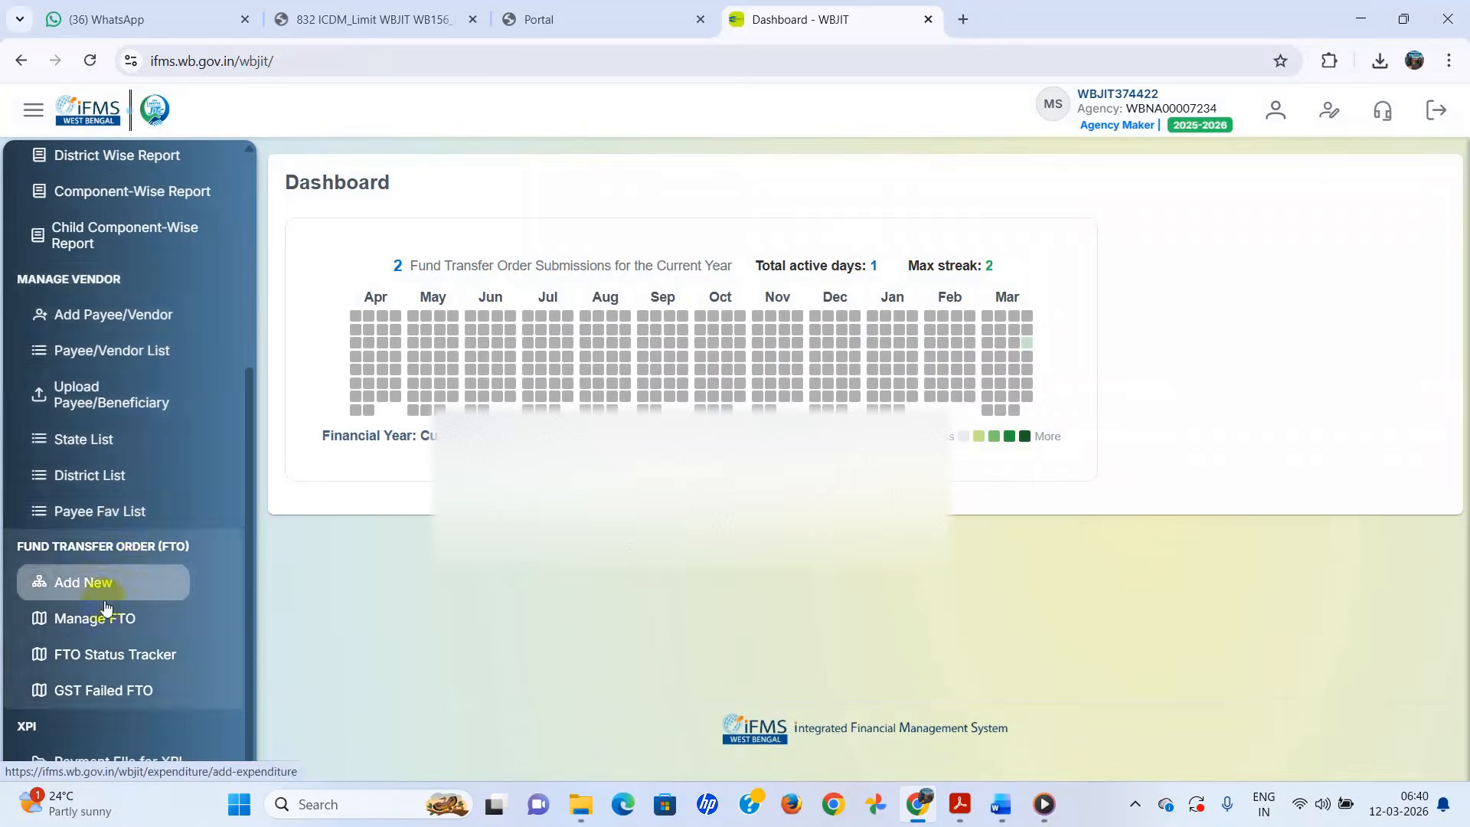
click(91, 615)
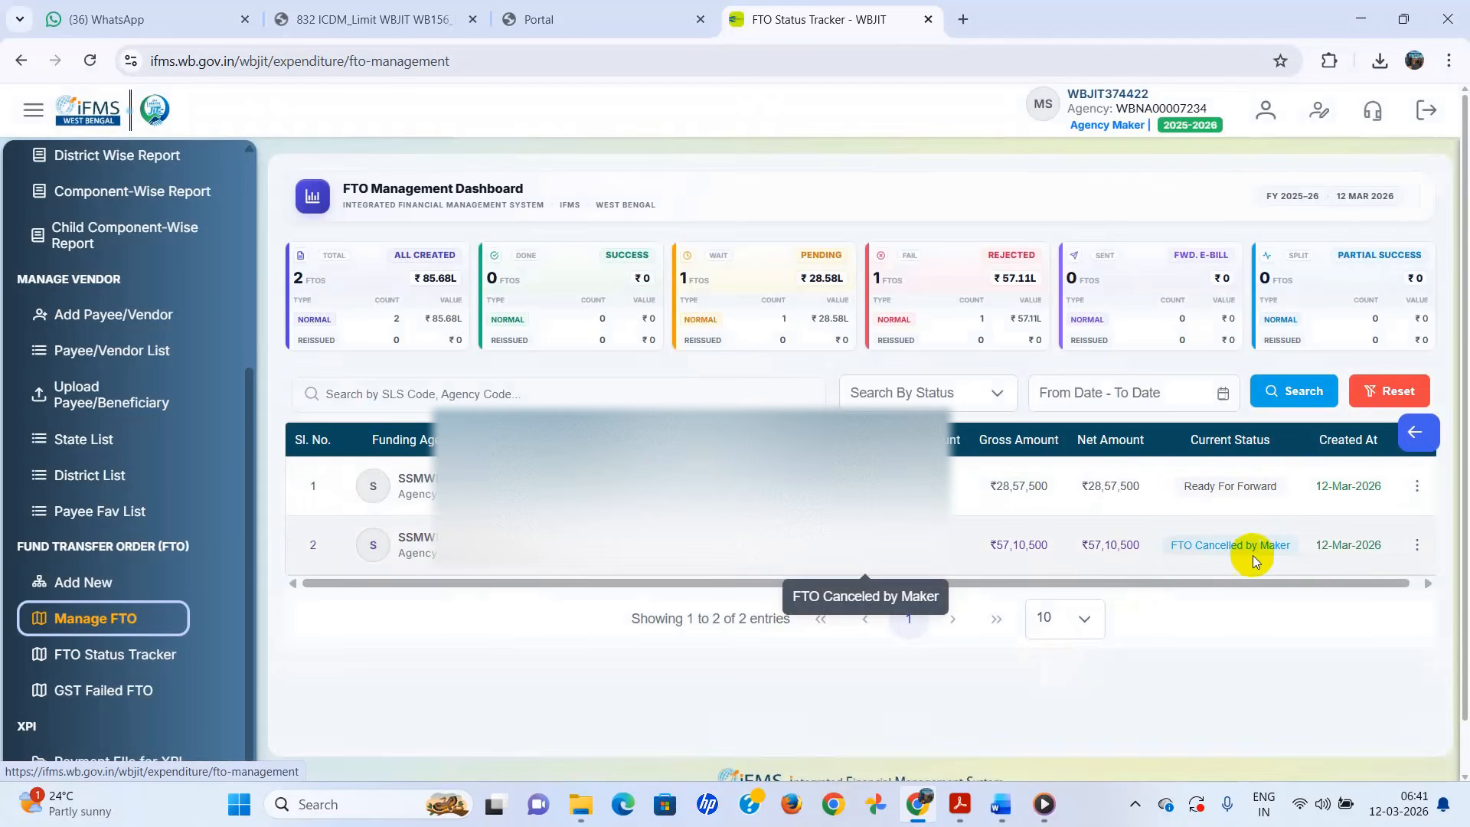
- Show the action menu for the ₹28,57,500 Ready For Forward FTO
click(1417, 544)
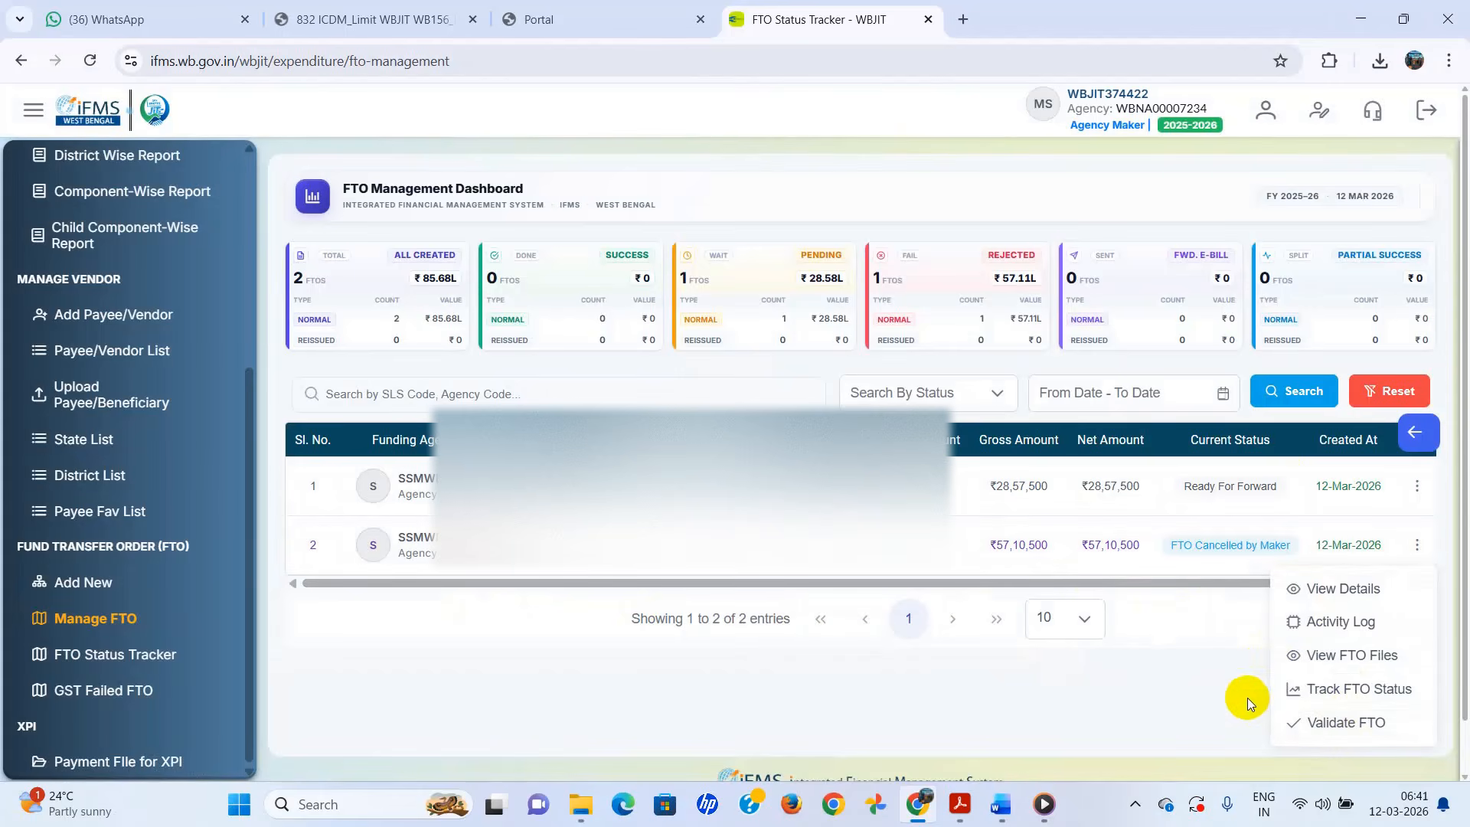
click(1229, 671)
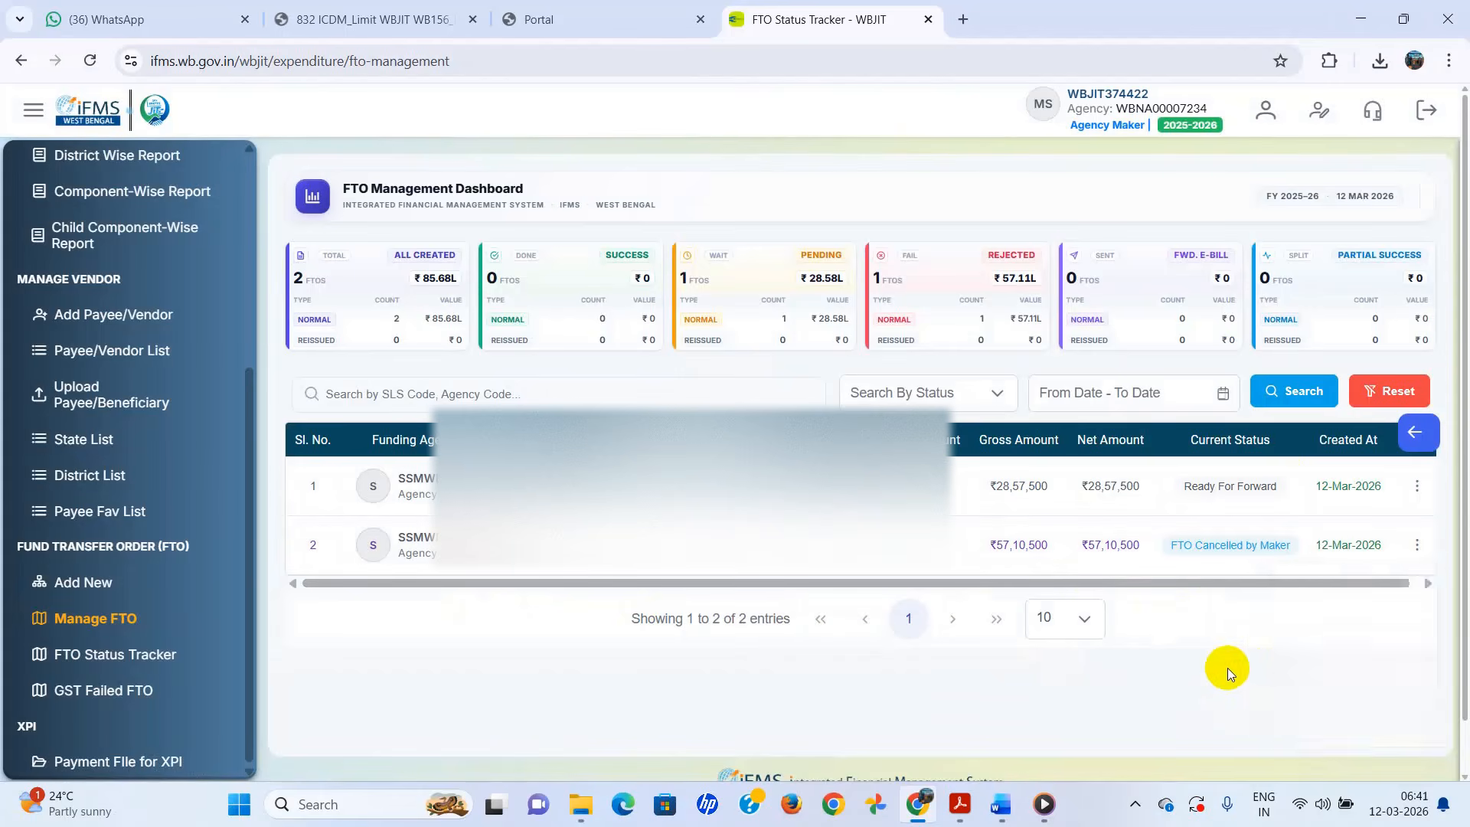
click(1418, 487)
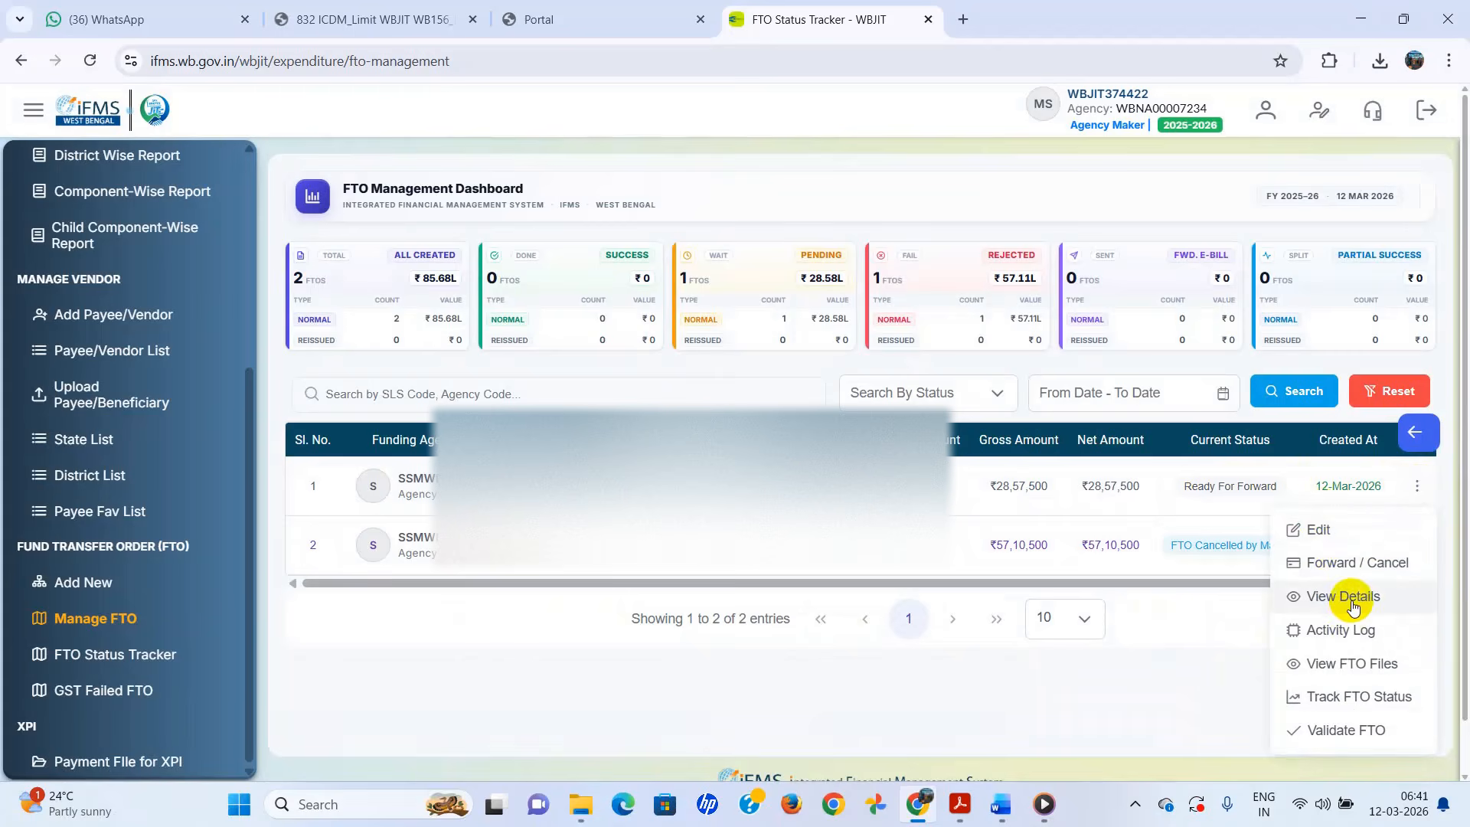
- Enter the remark 'May be approved' and forward the ₹28,57,500 FTO to the checker
click(1341, 566)
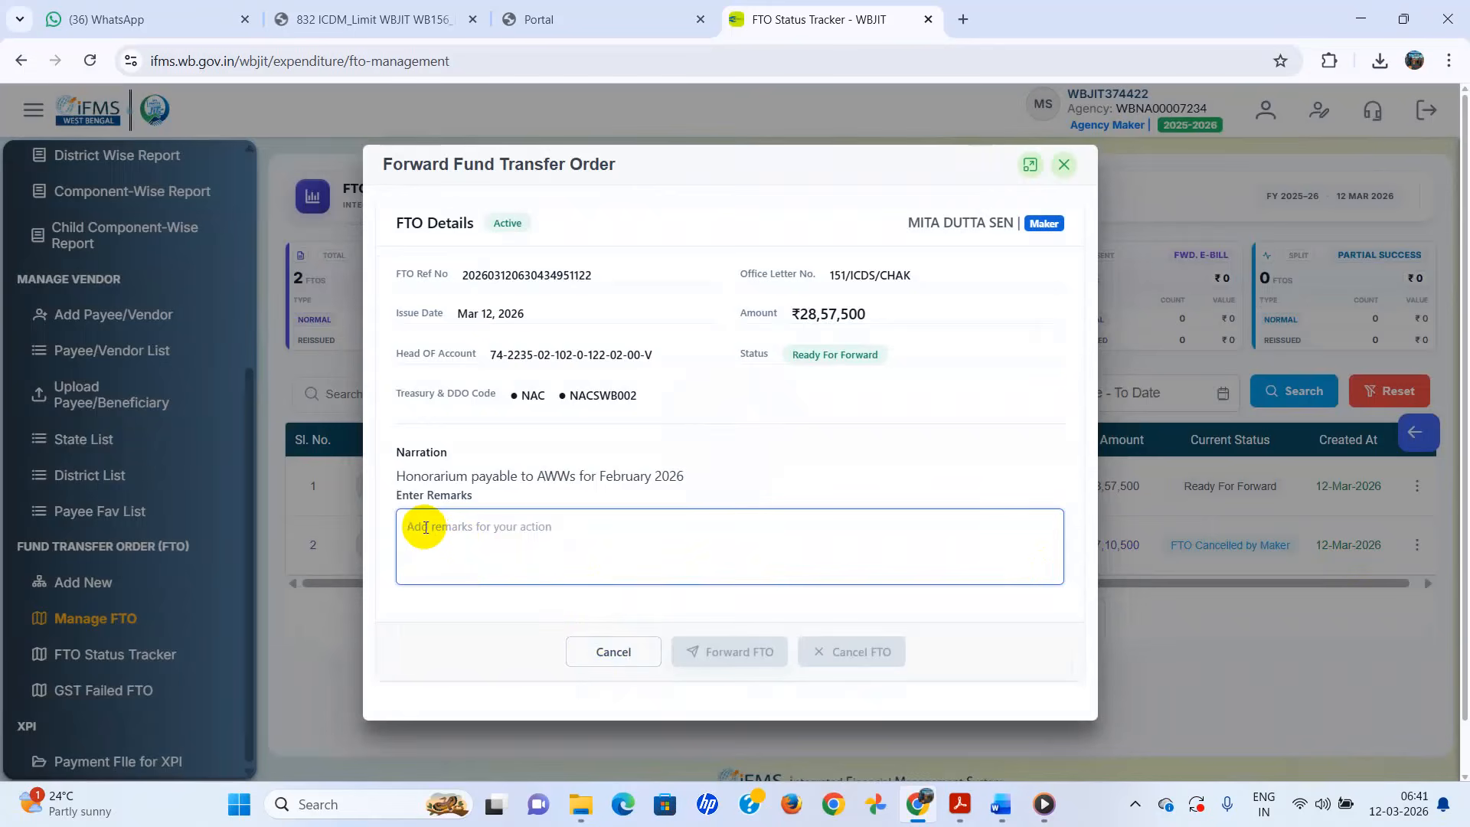
text(May b)
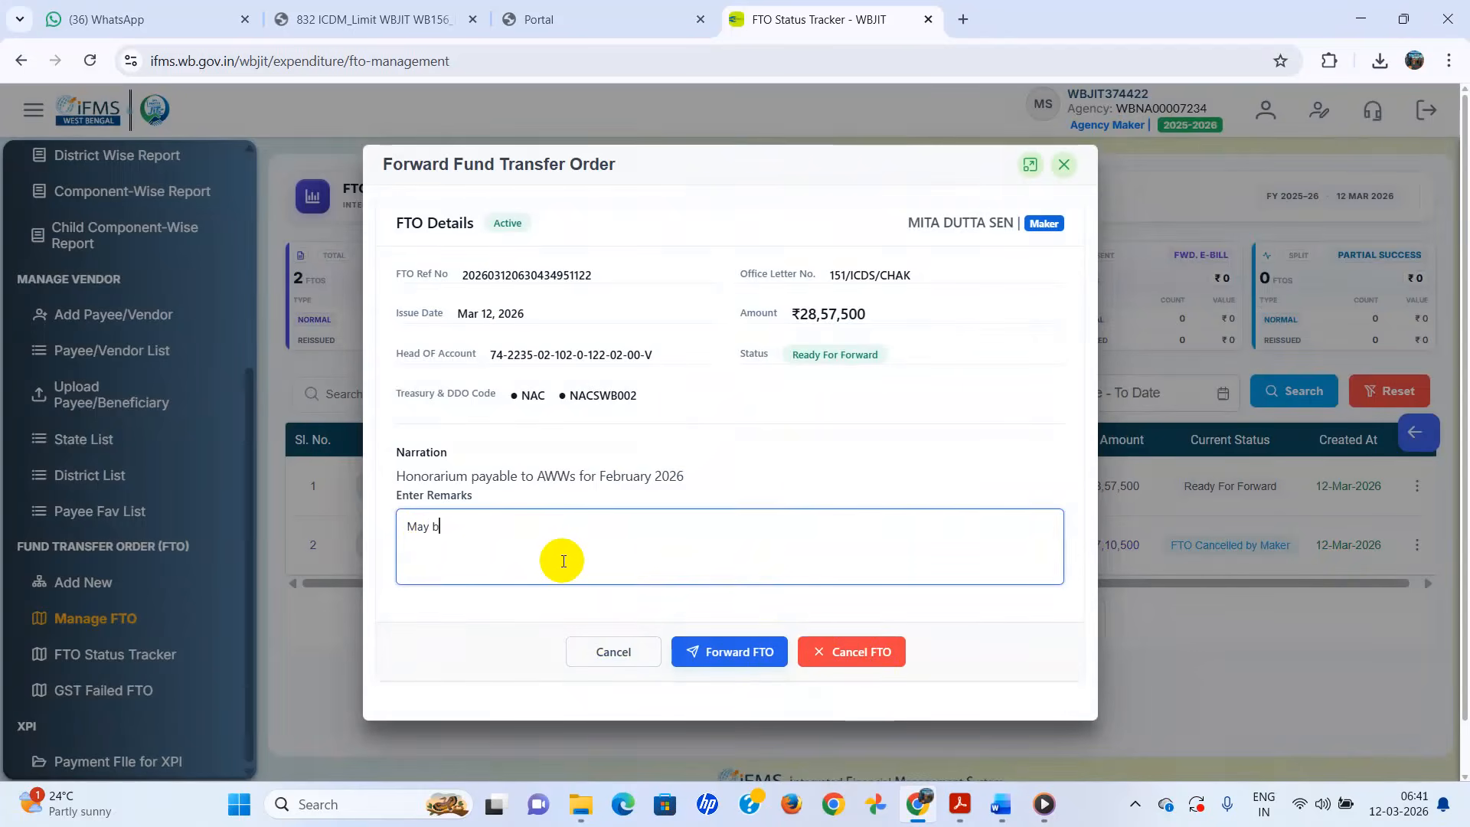
text(approved)
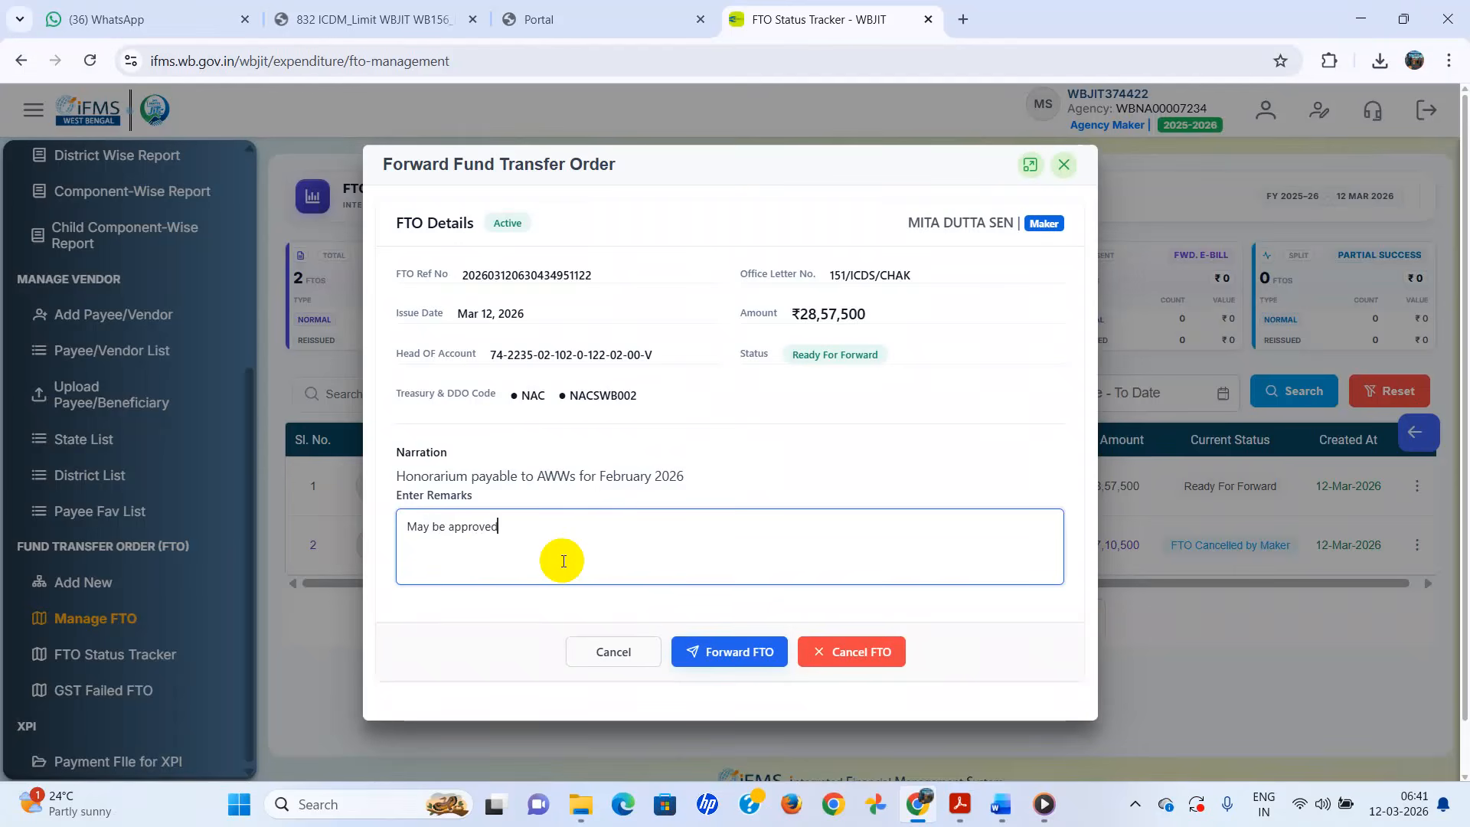
click(739, 657)
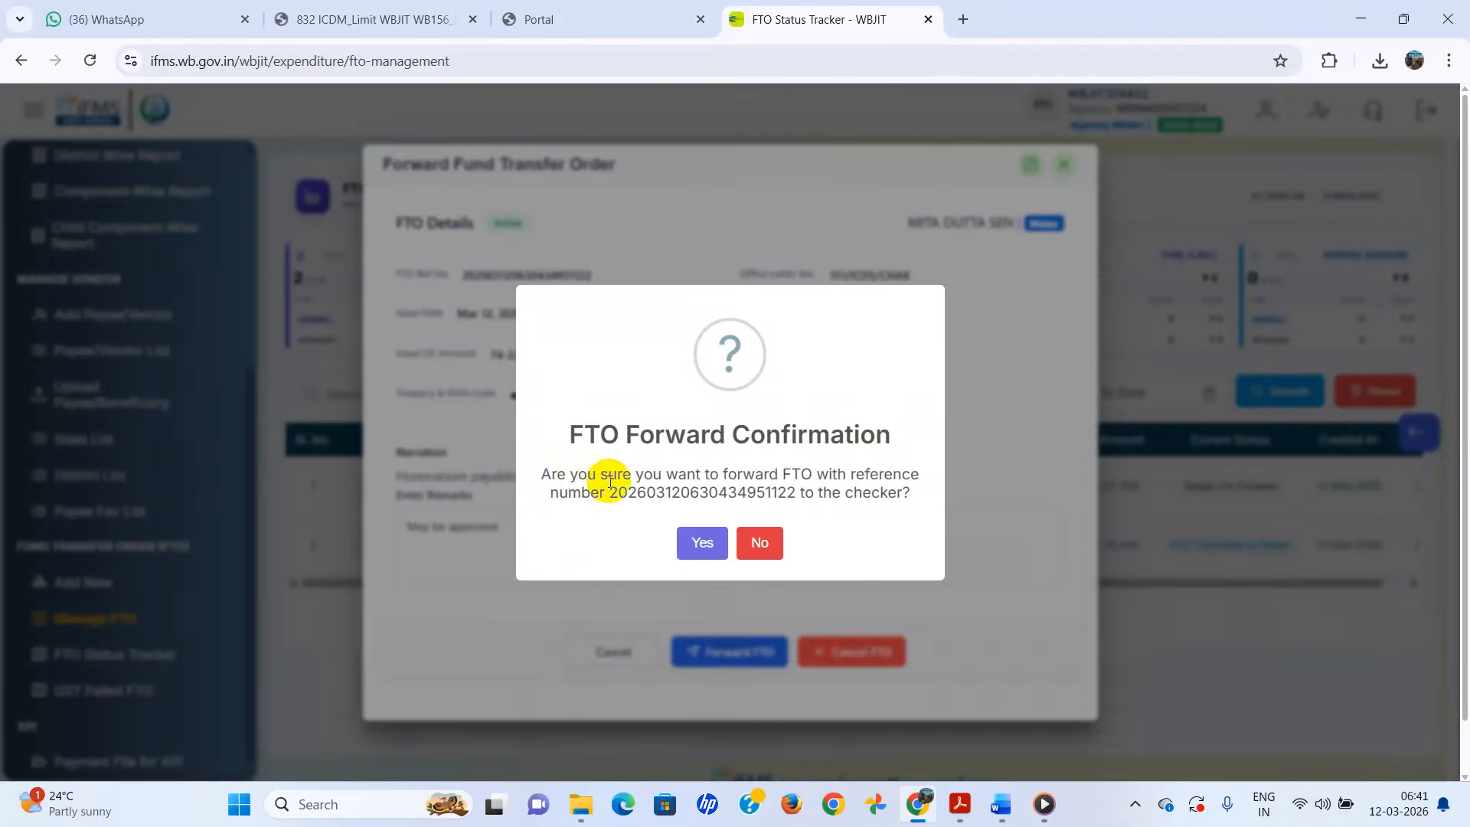
click(700, 543)
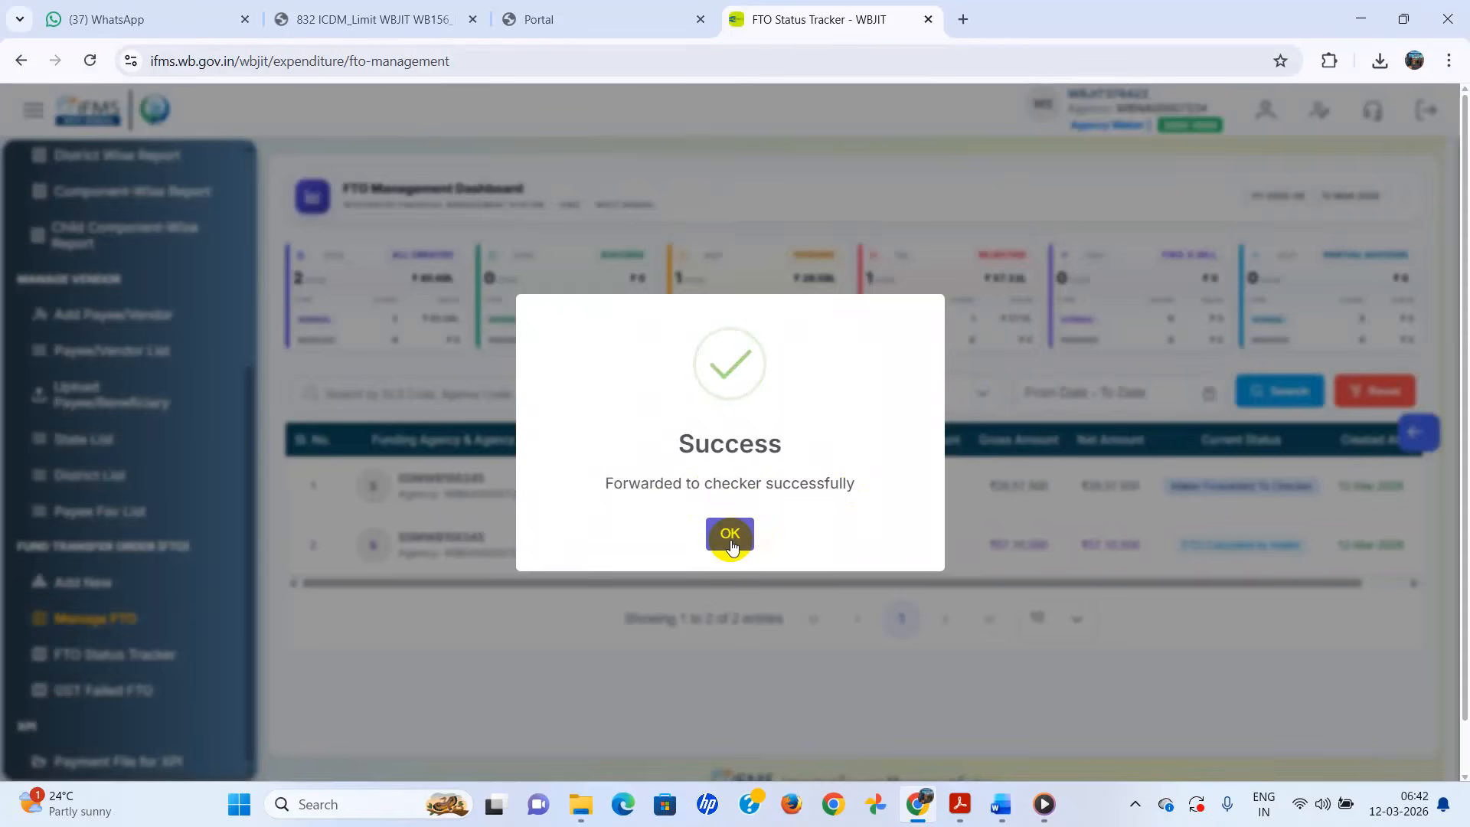
- Dismiss the forwarding success message and sign in again as the checker
click(732, 542)
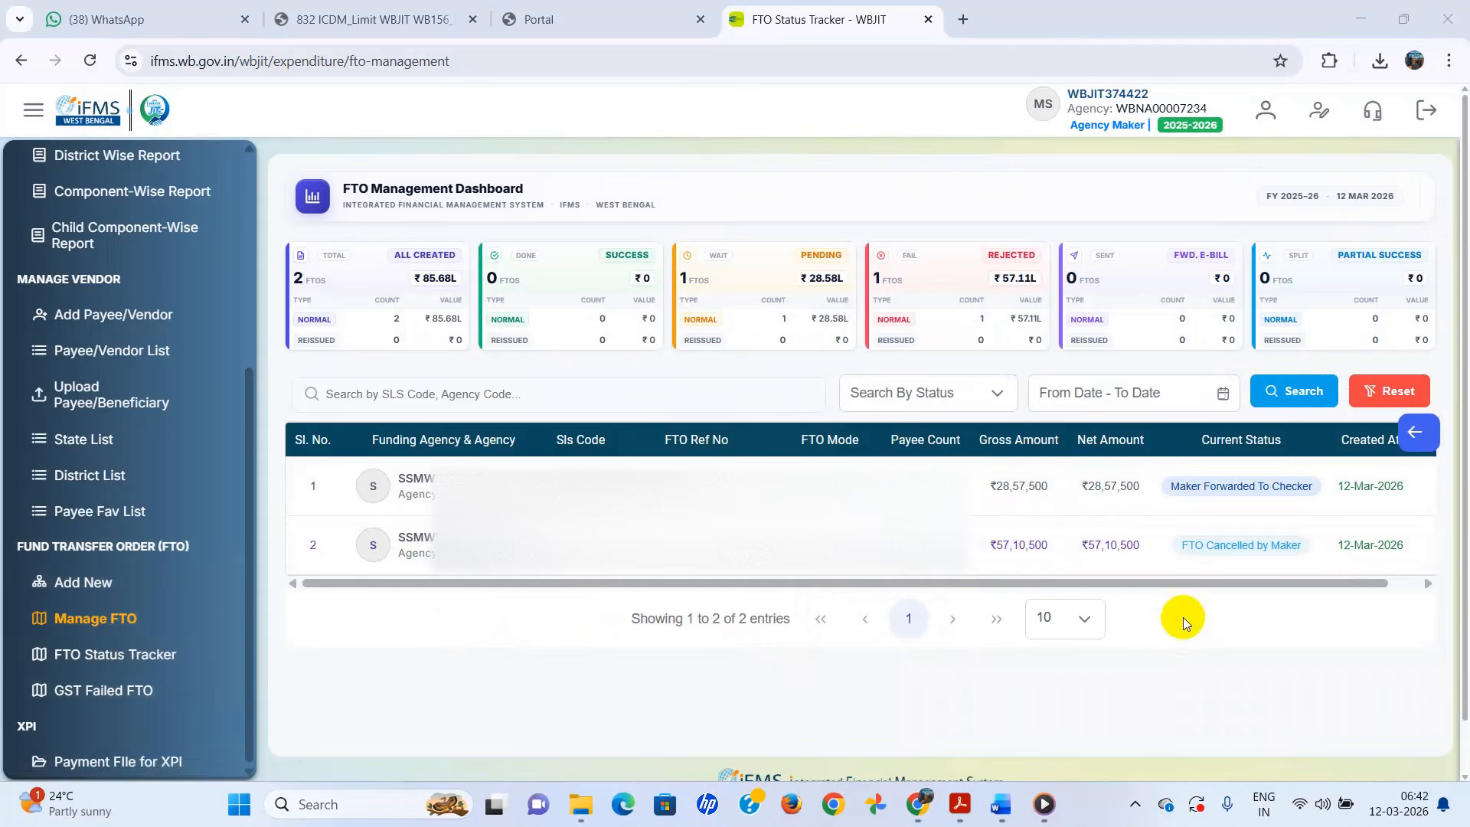
click(133, 663)
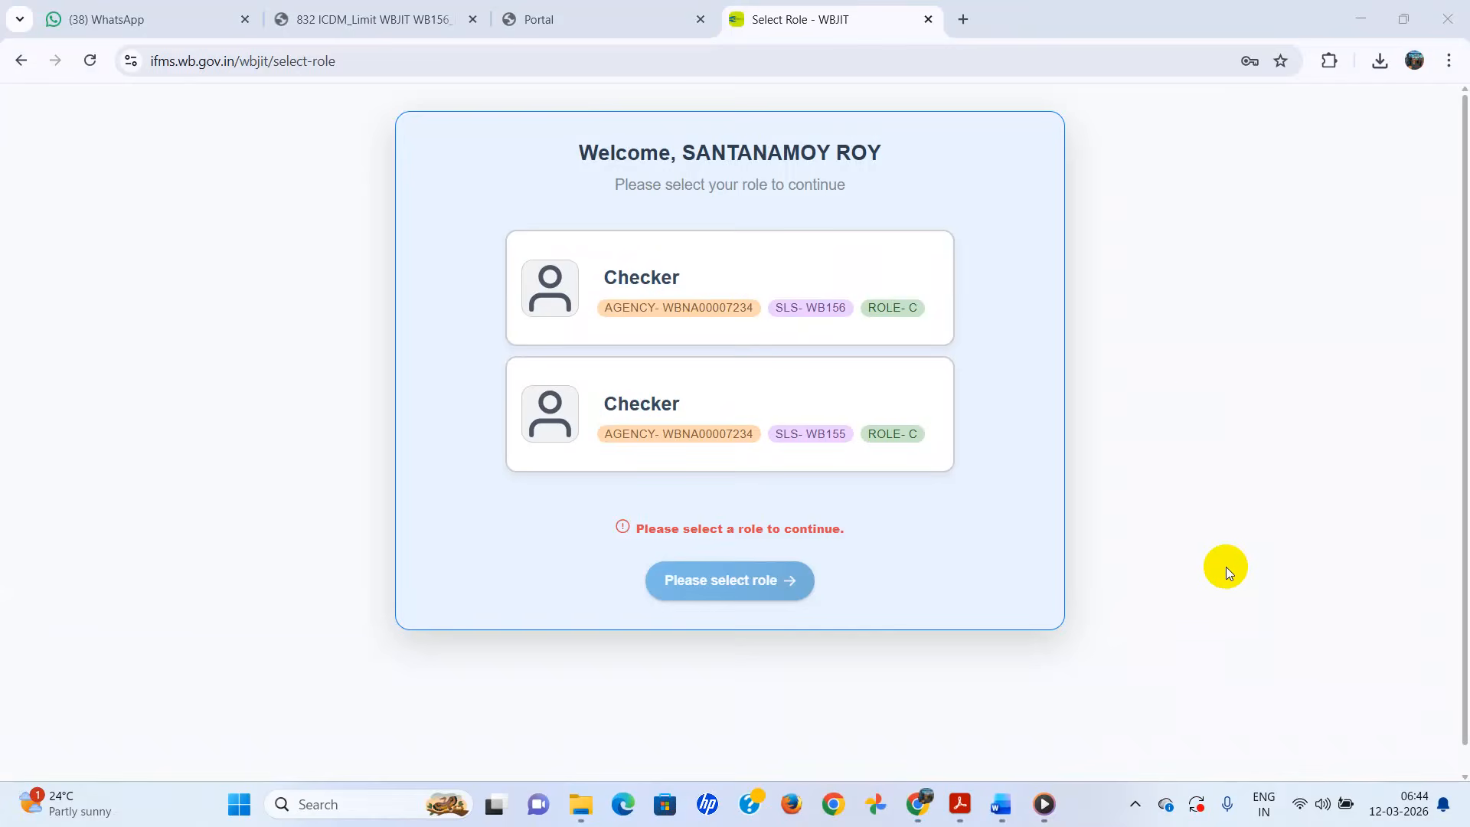
- Select the SLS-WB156 Checker role and proceed to the Agency Checker dashboard
click(823, 308)
click(715, 571)
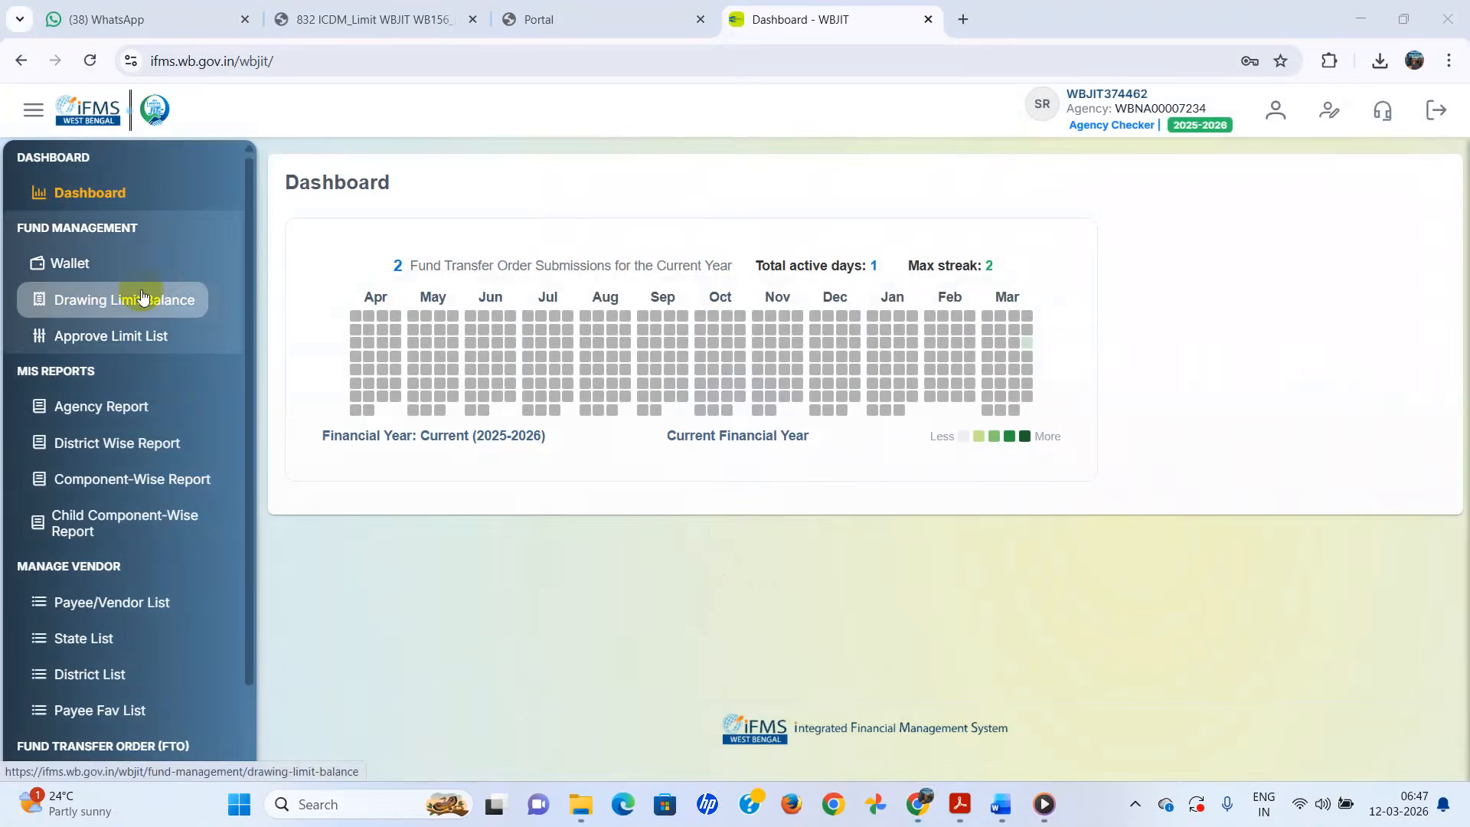
scroll(143, 297, down, 1)
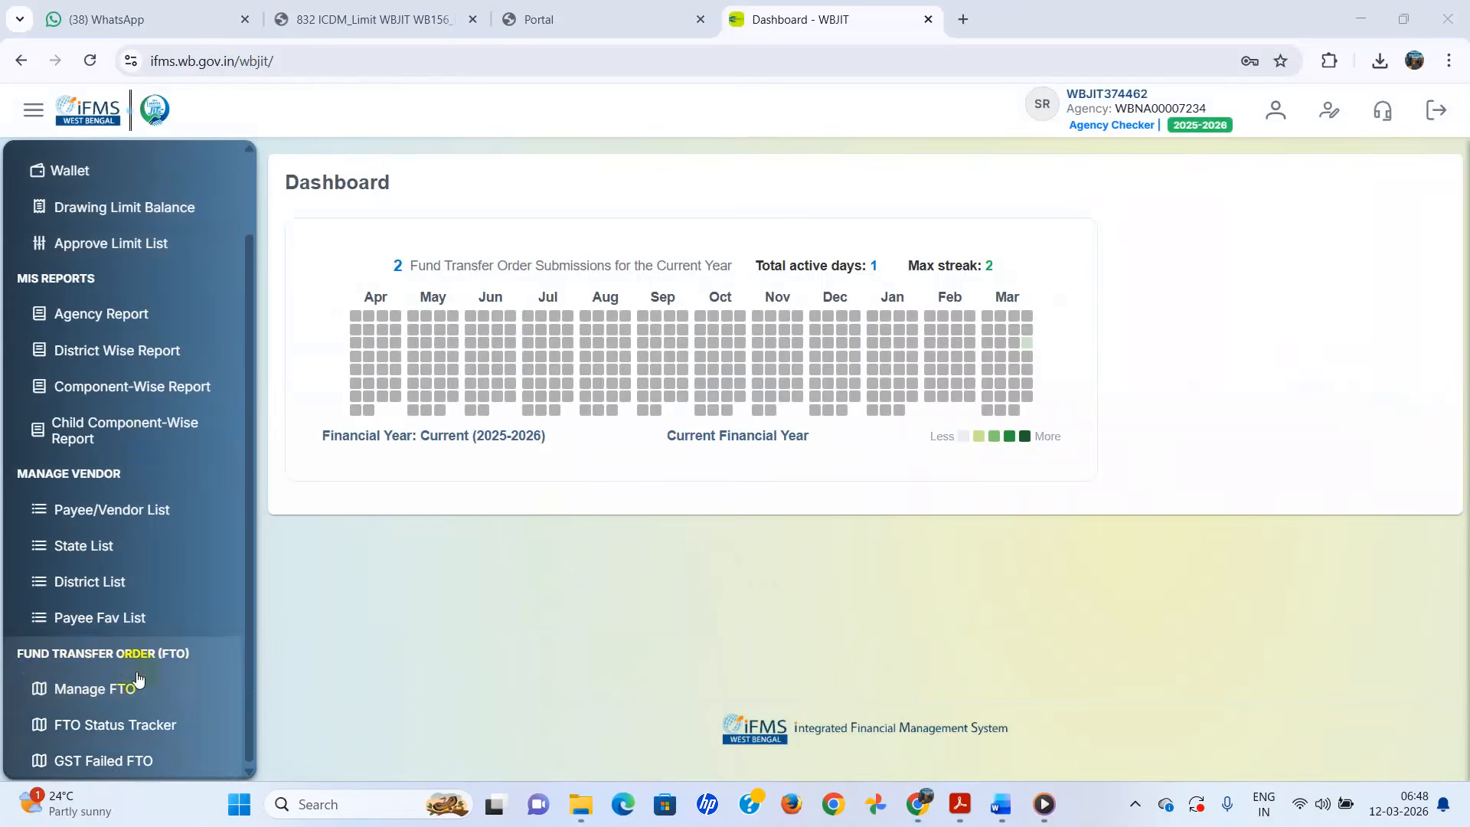
- Open the full details of the forwarded FTO from the checker's FTO management list
click(96, 693)
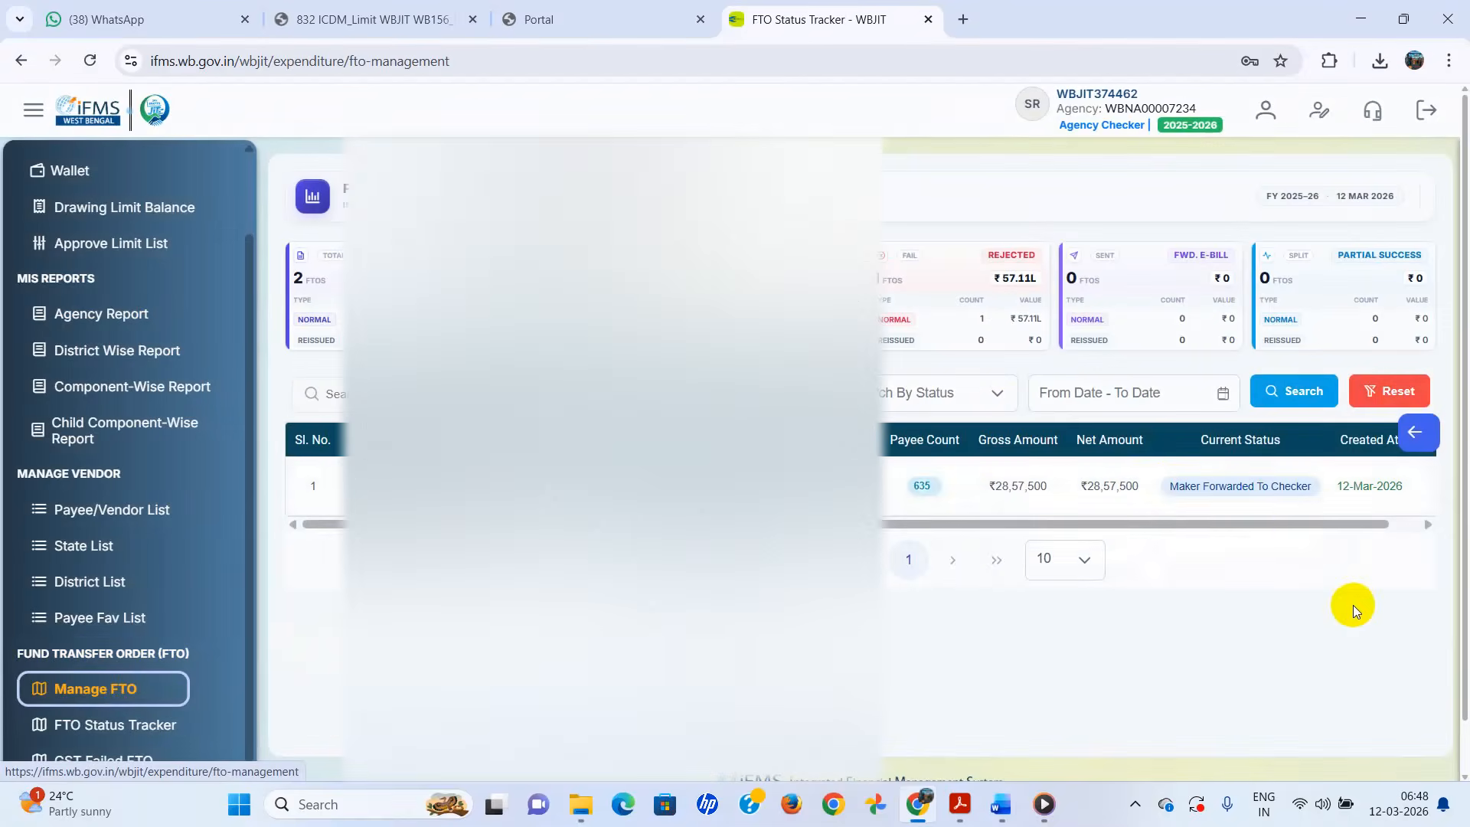
drag(1308, 526, 1384, 521)
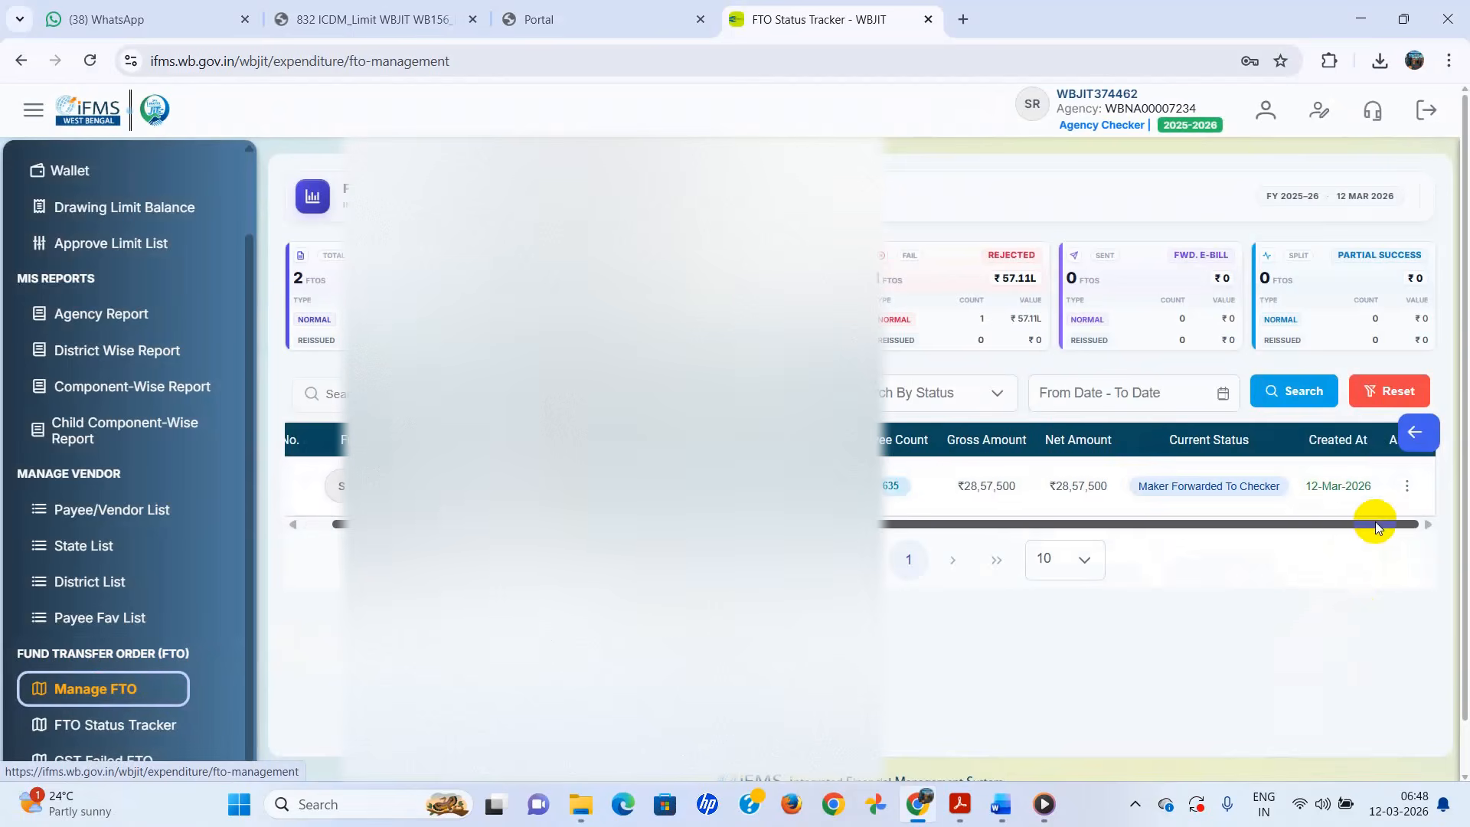
click(1407, 488)
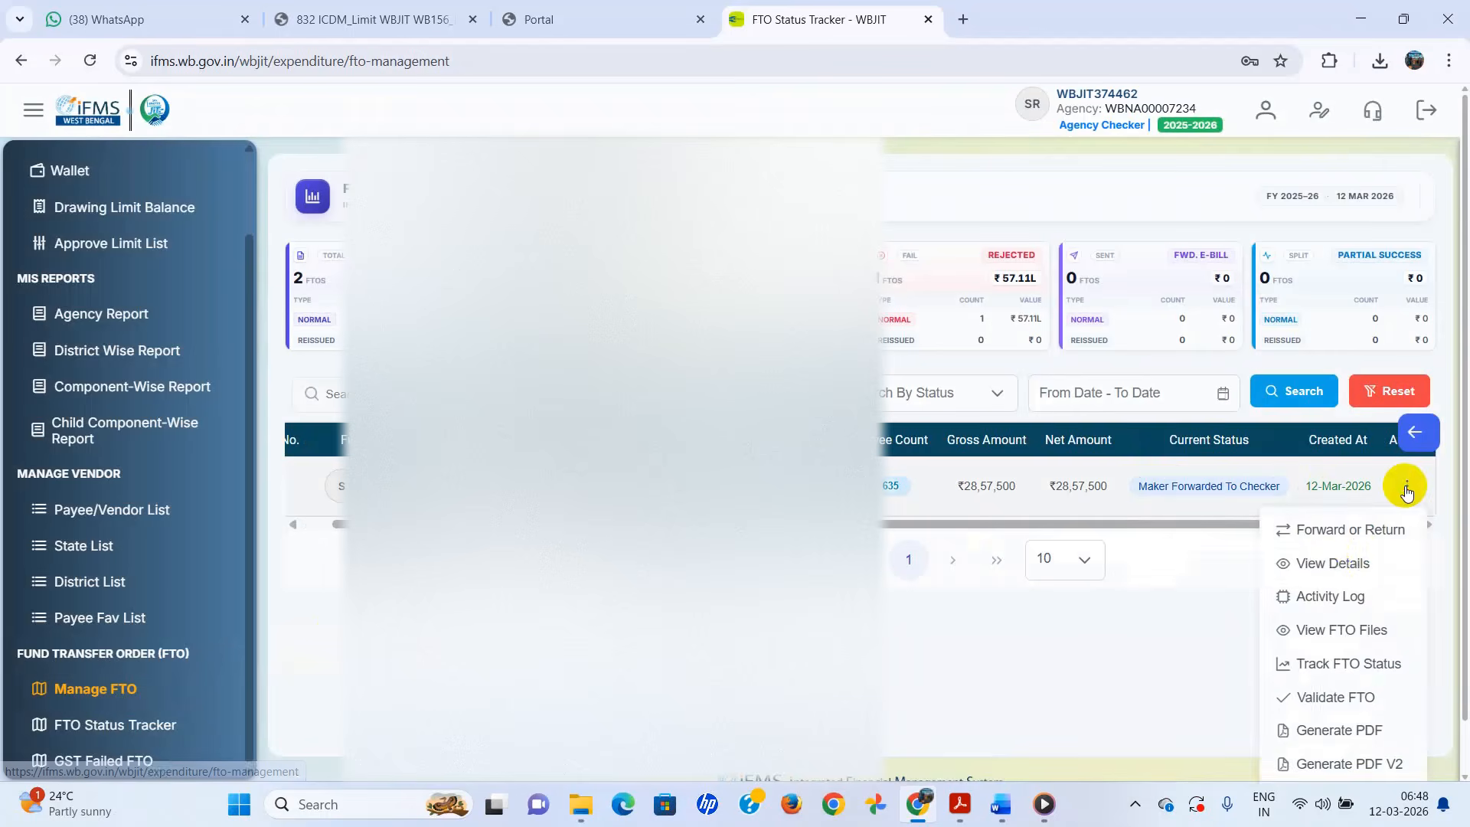
click(1322, 564)
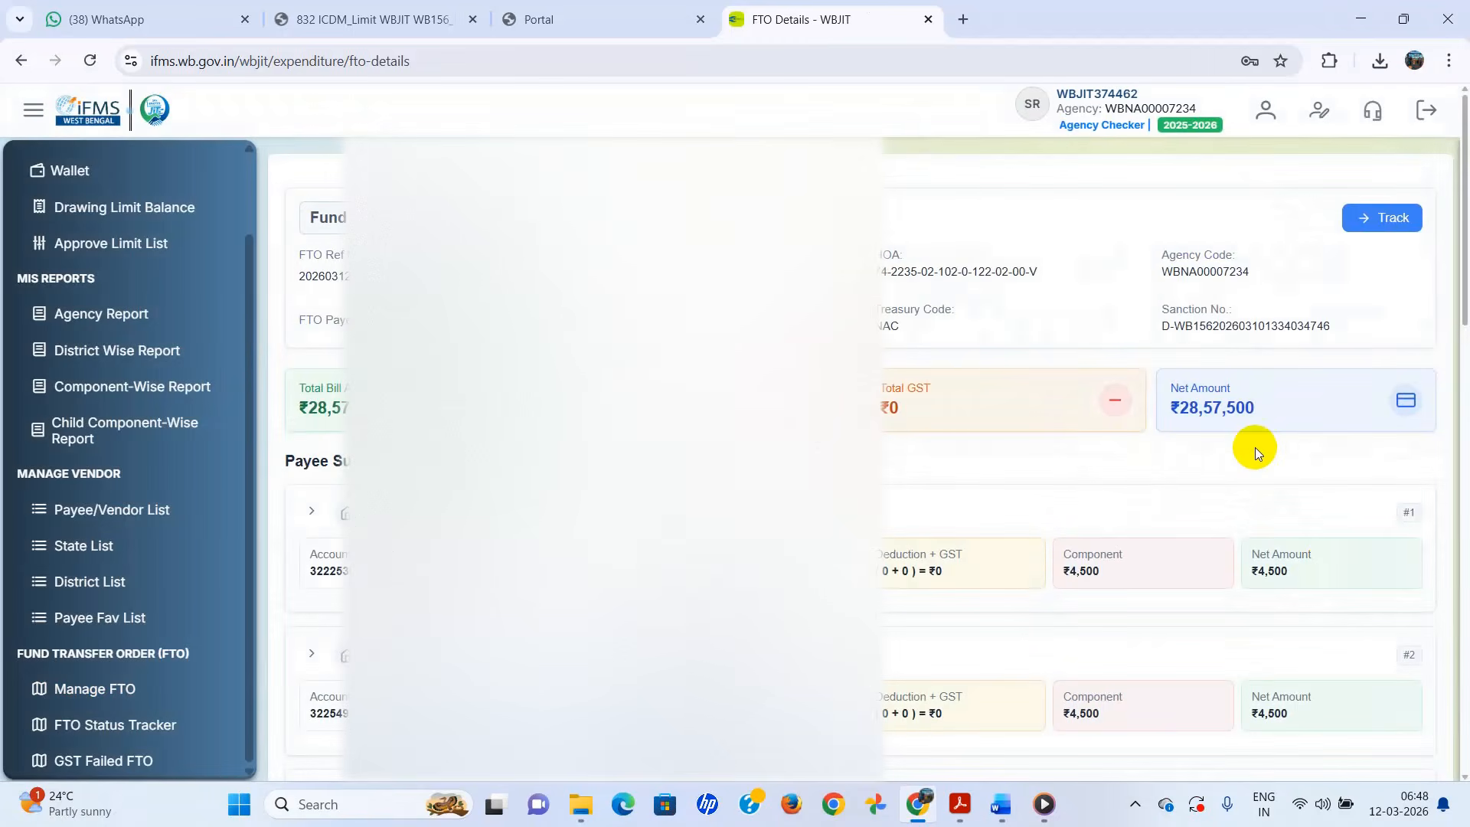
- Show 100 payees per page and scroll through the payee entries
scroll(1256, 448, down, 15)
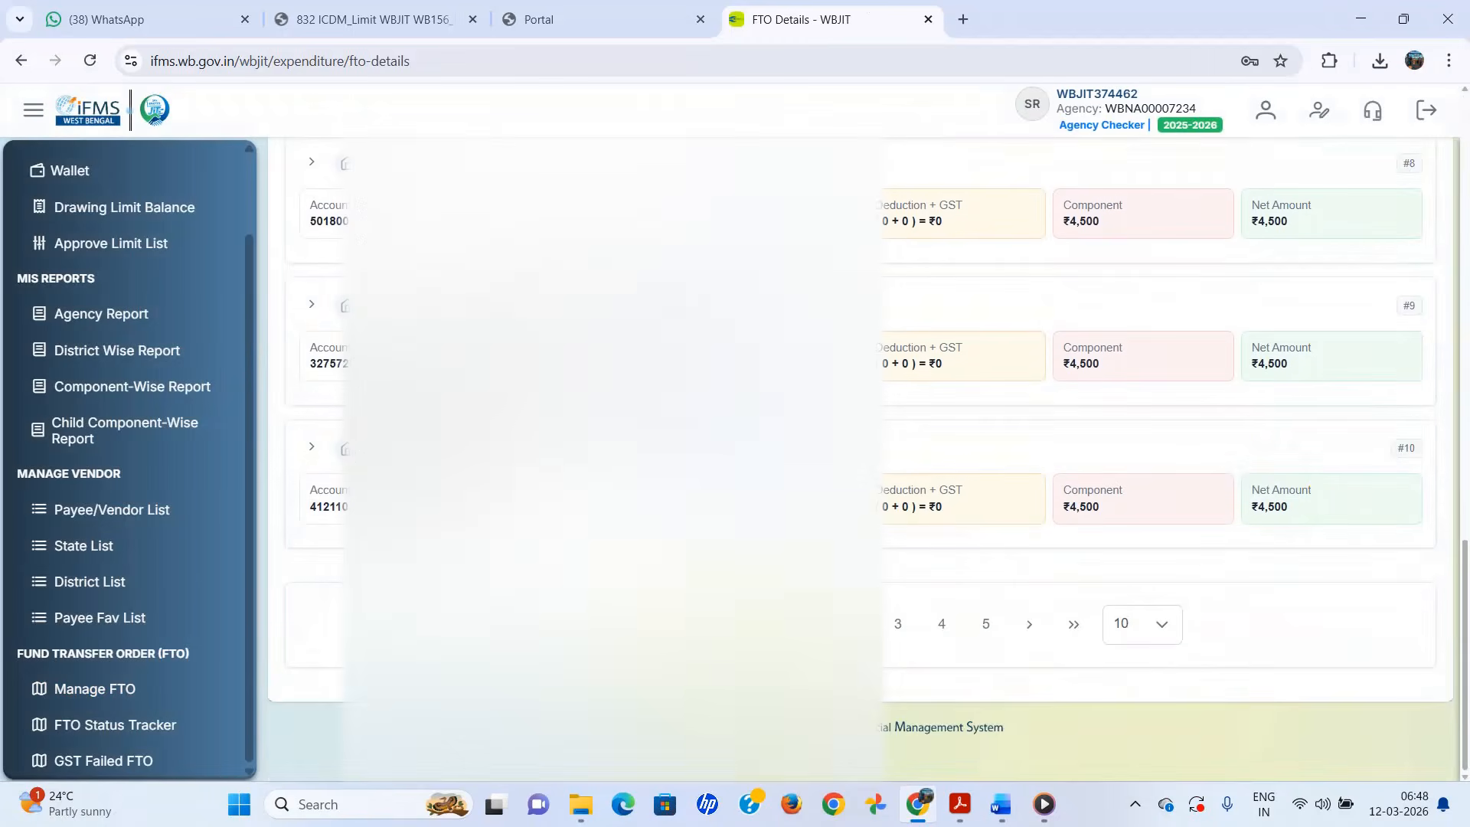
click(1155, 623)
click(1143, 577)
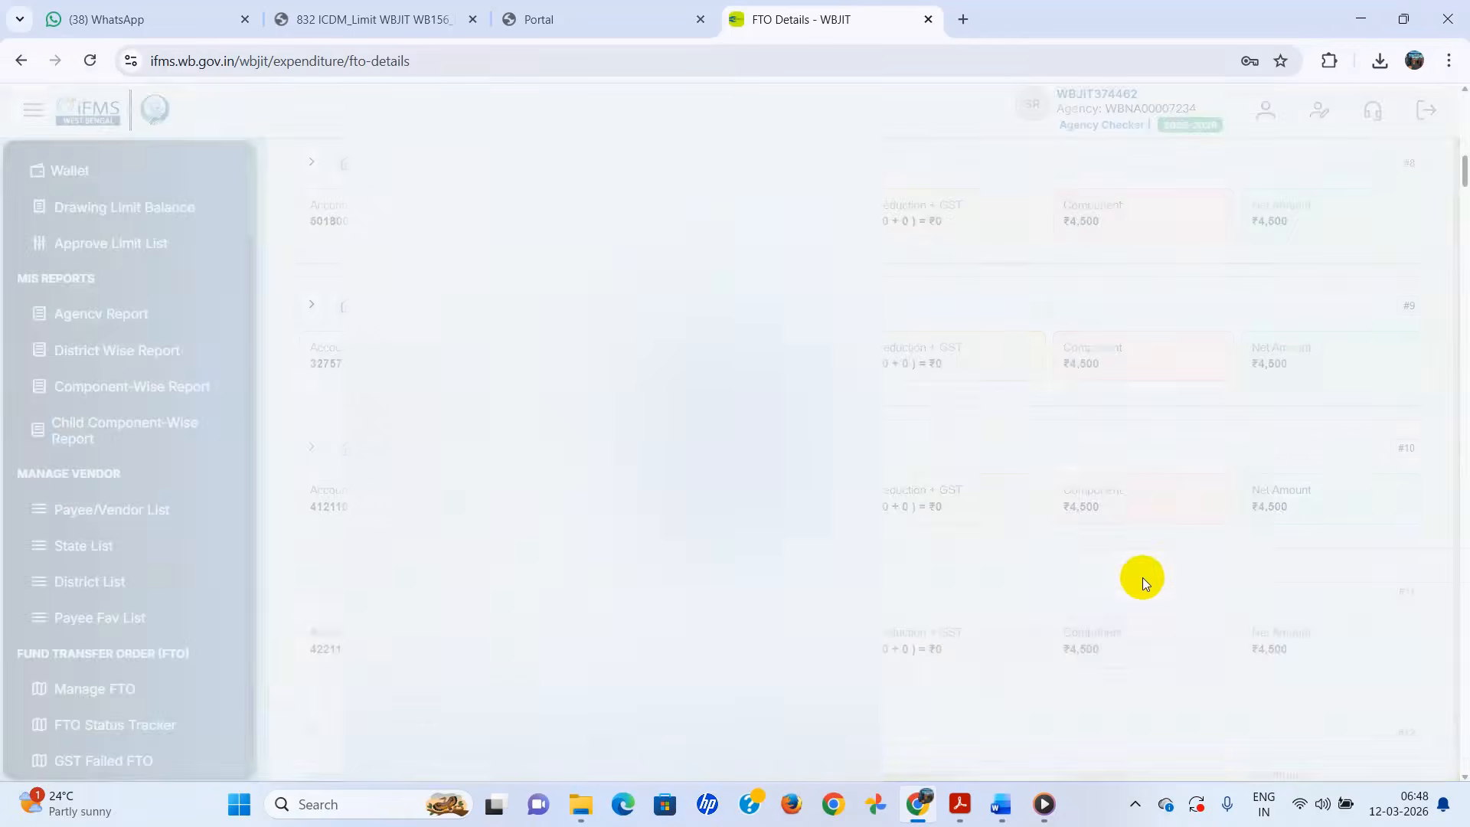
scroll(1147, 641, down, 20)
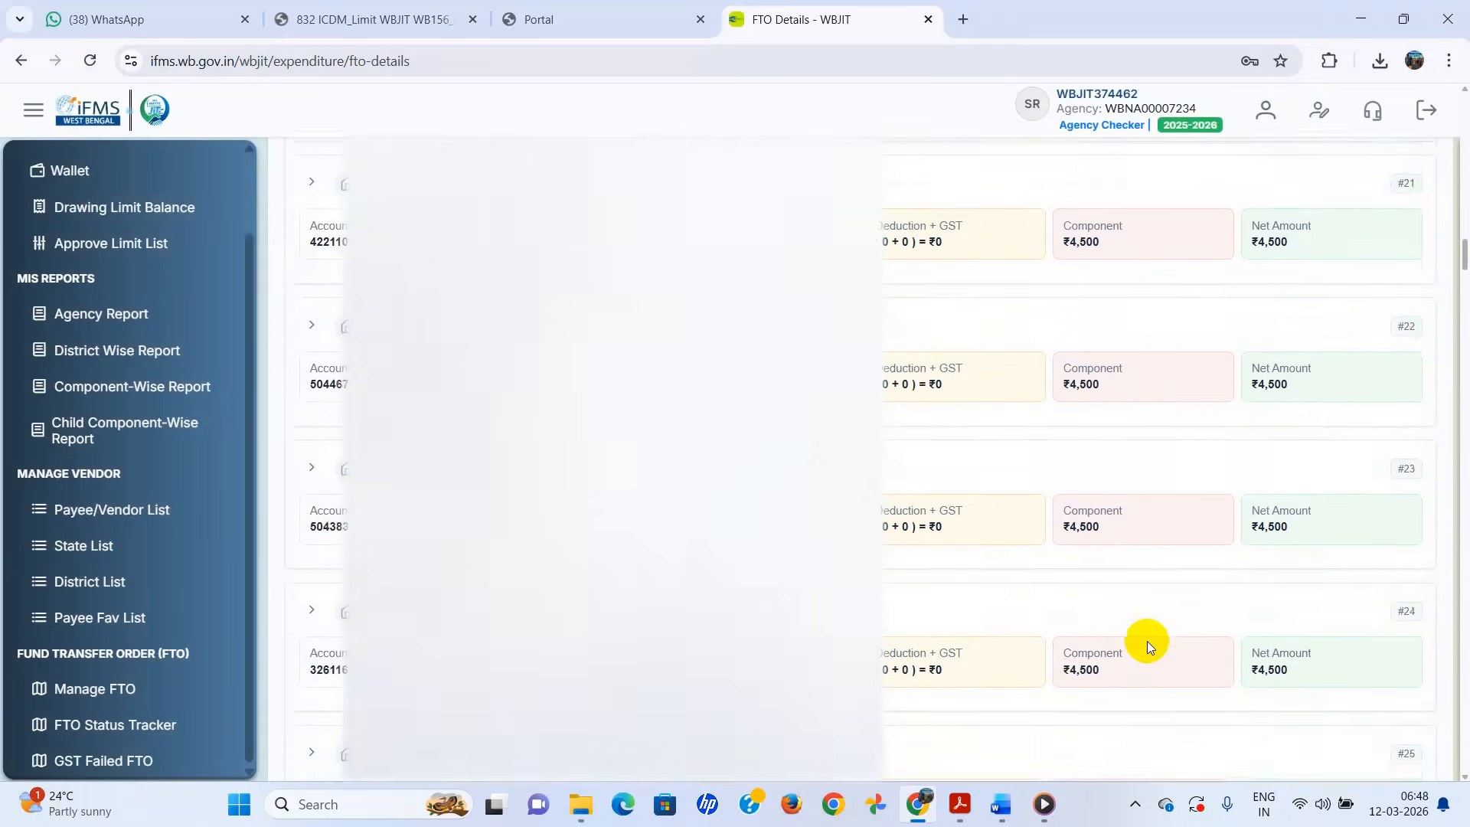
scroll(1147, 641, up, 20)
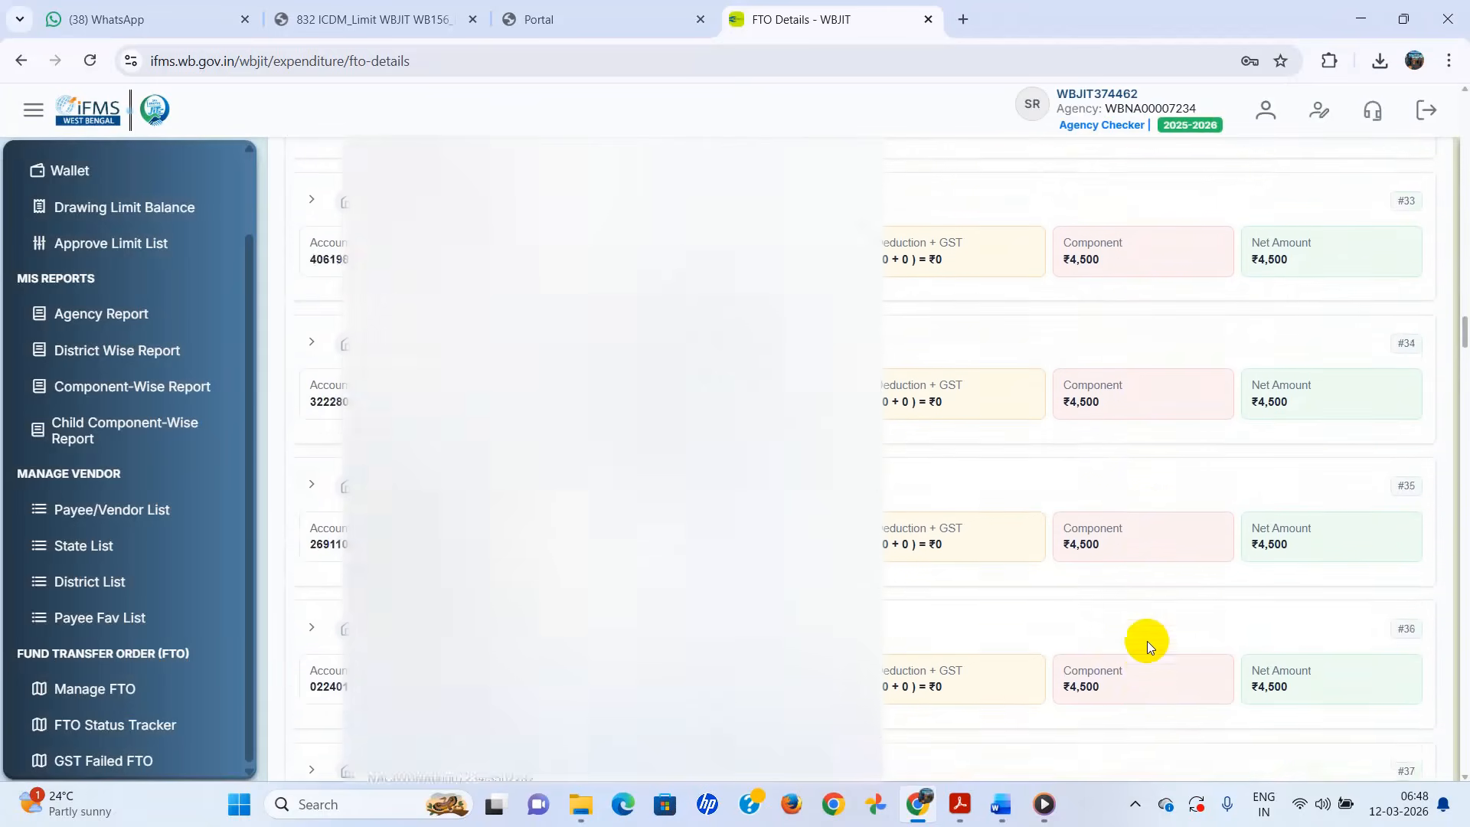
scroll(1148, 641, up, 20)
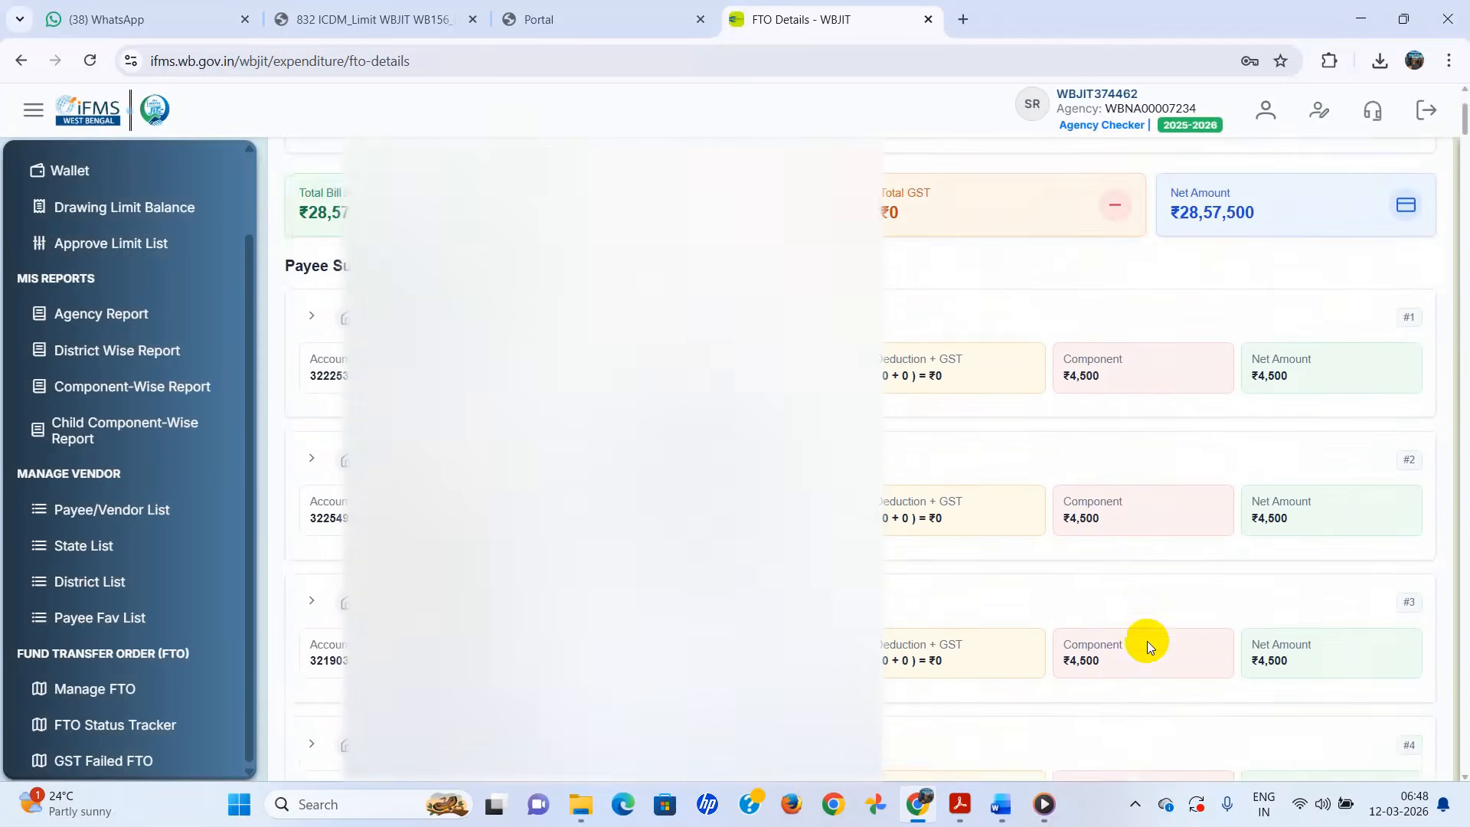
scroll(1147, 641, down, 5)
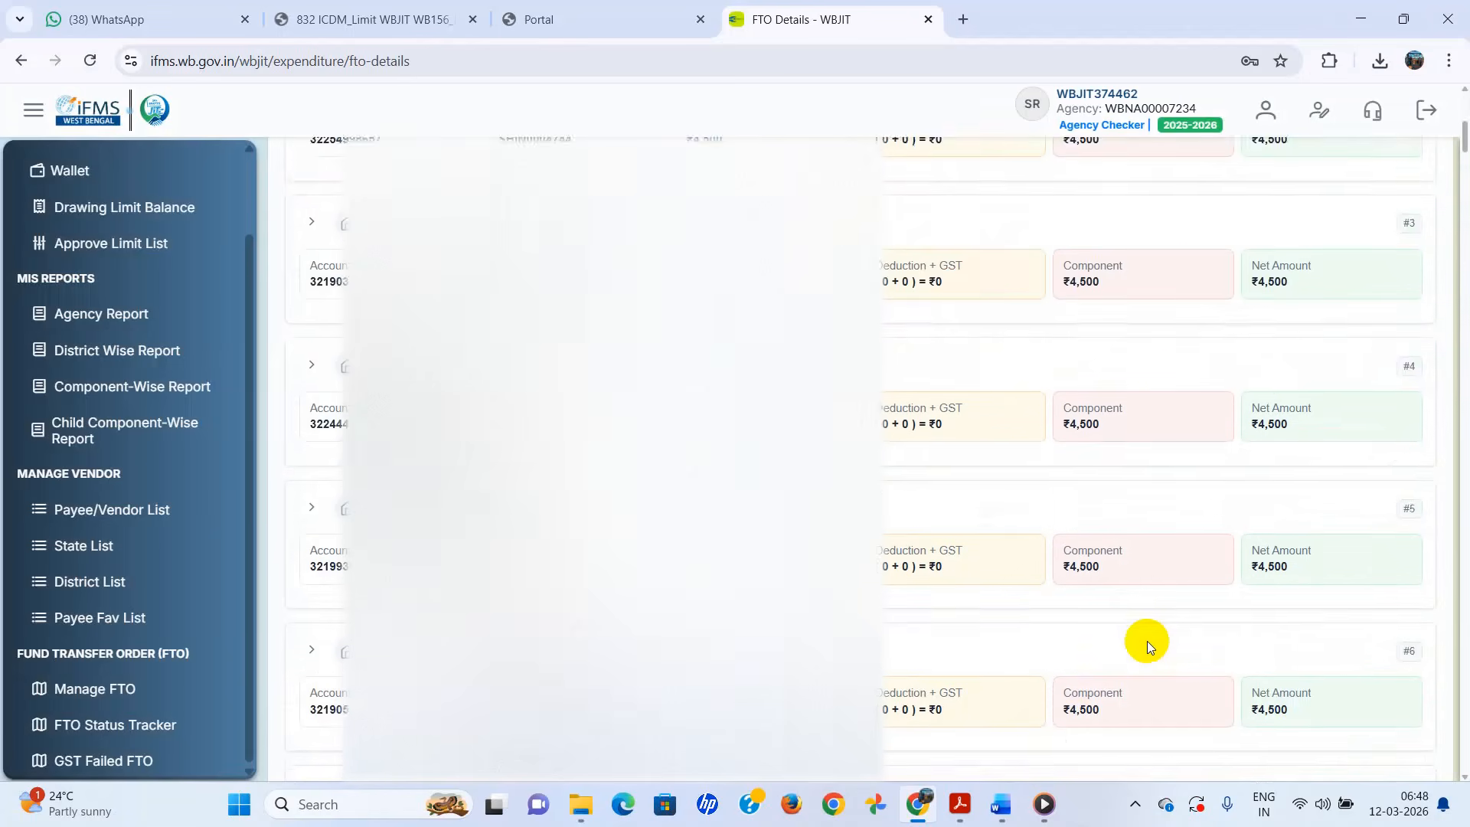
scroll(1147, 641, up, 5)
scroll(1147, 641, down, 20)
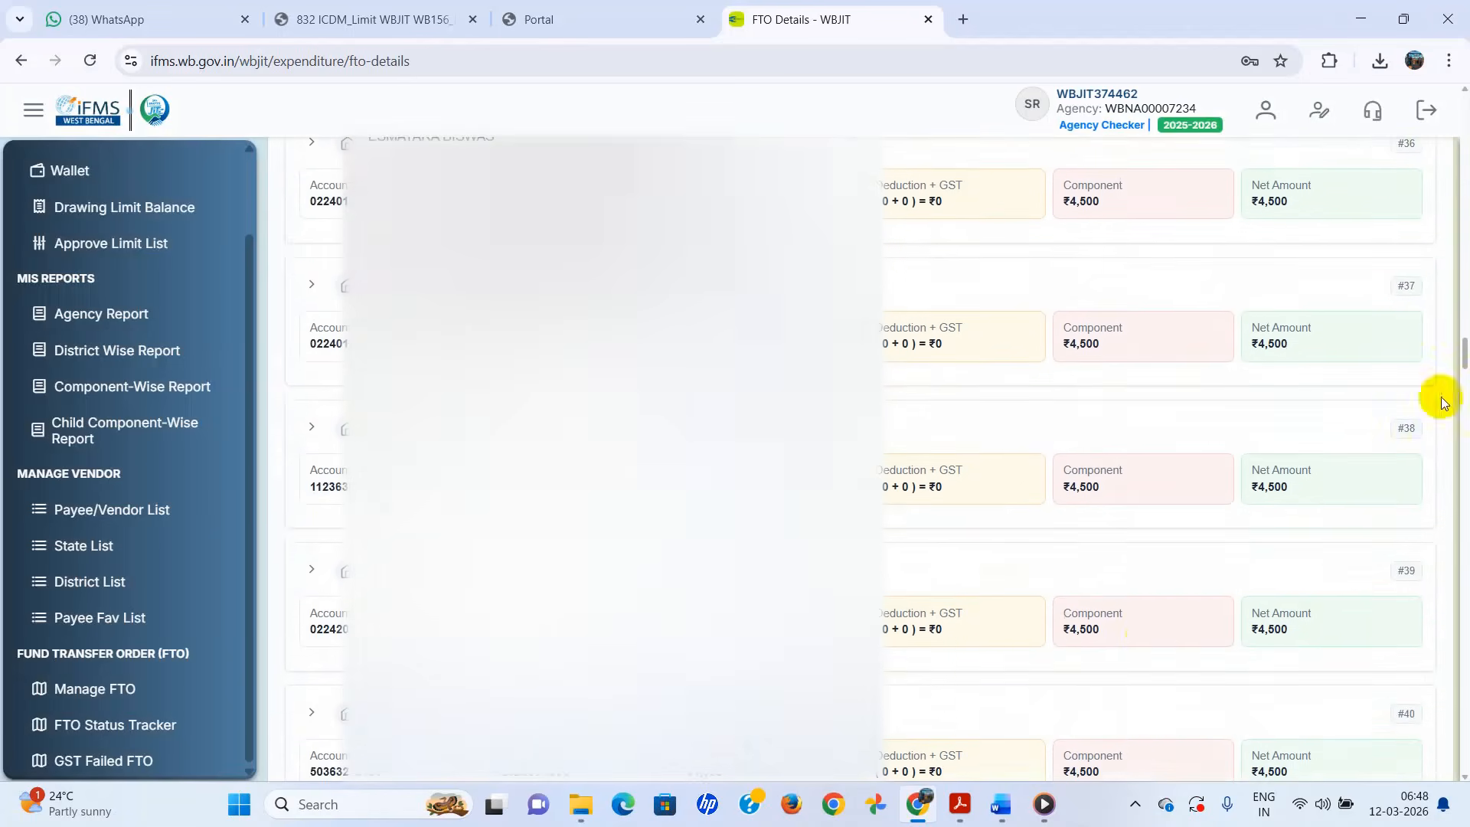
drag(1464, 353, 1465, 773)
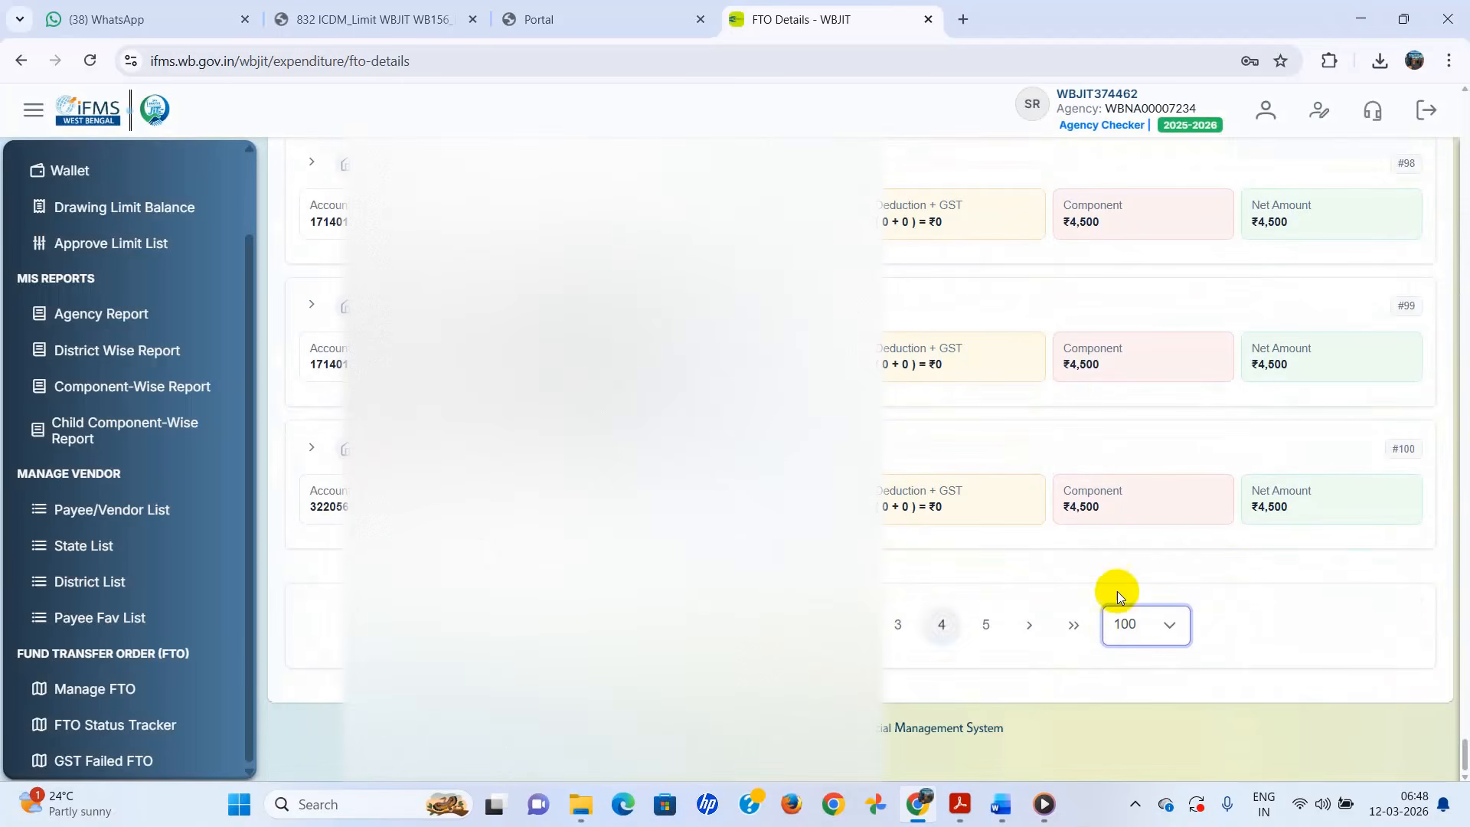
click(88, 688)
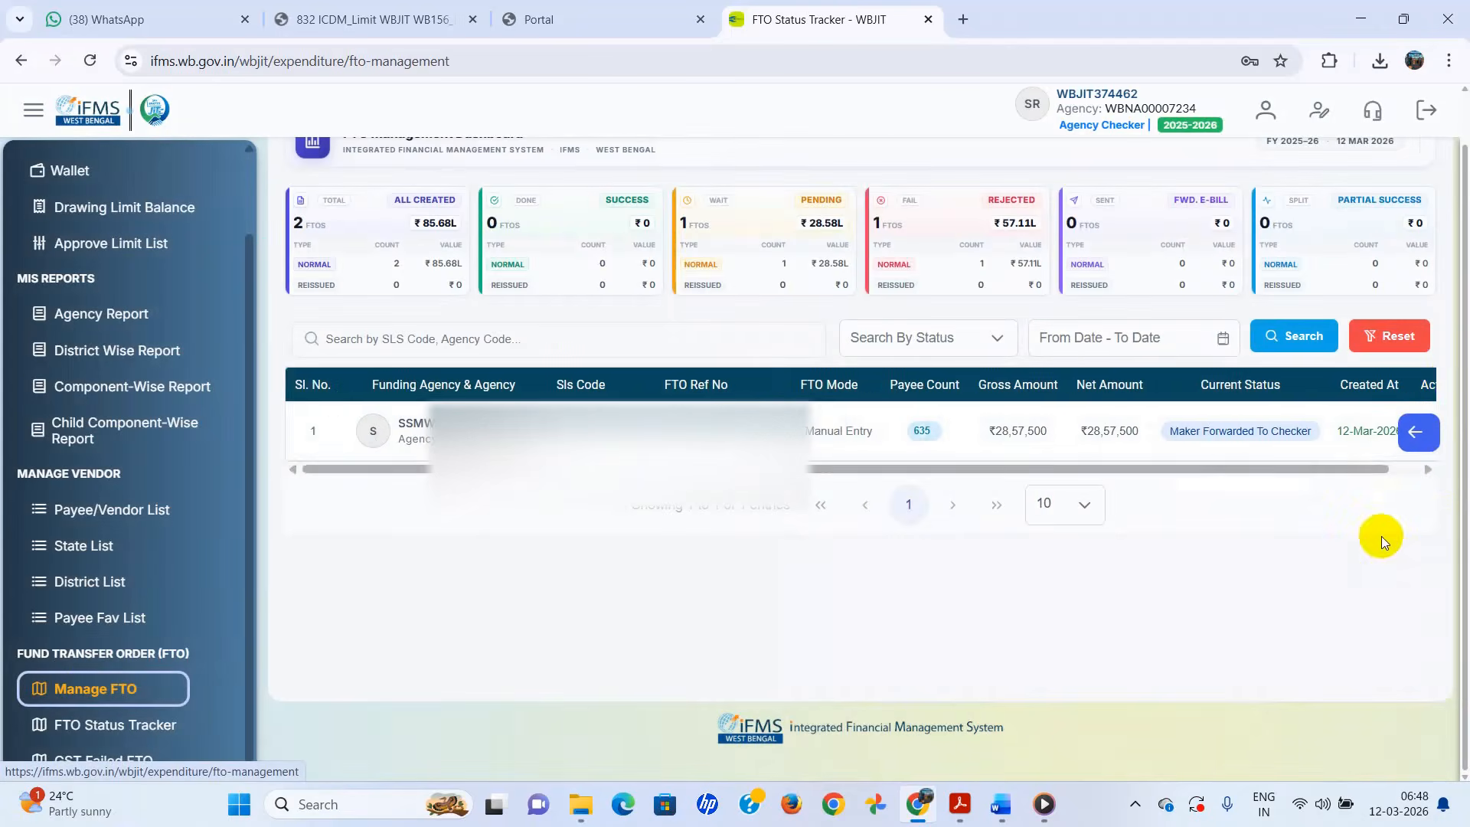
- Go back to the FTO management list by way of the dashboard
drag(1363, 468, 1434, 467)
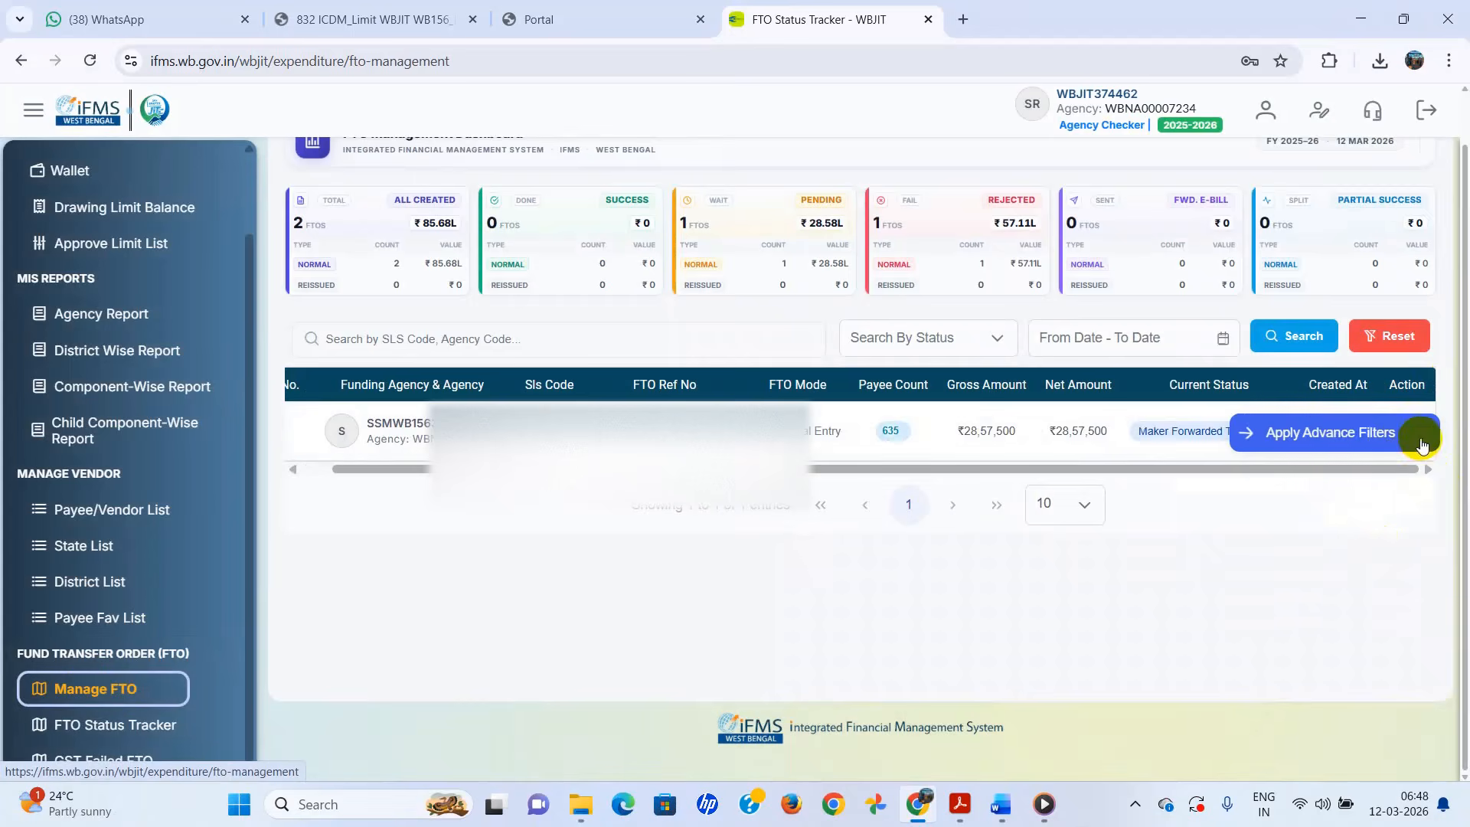
click(1383, 524)
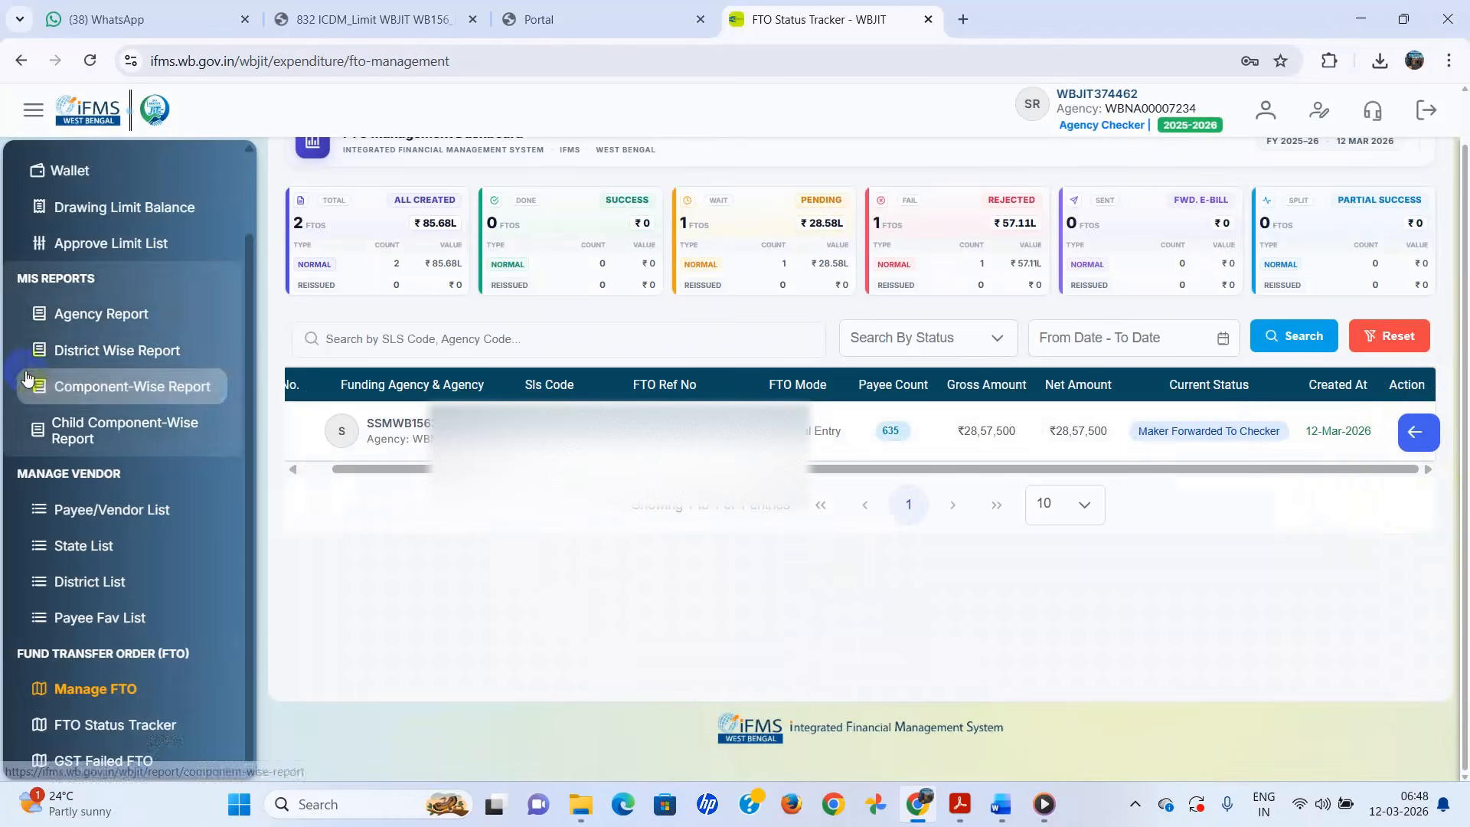
scroll(76, 345, up, 2)
click(82, 191)
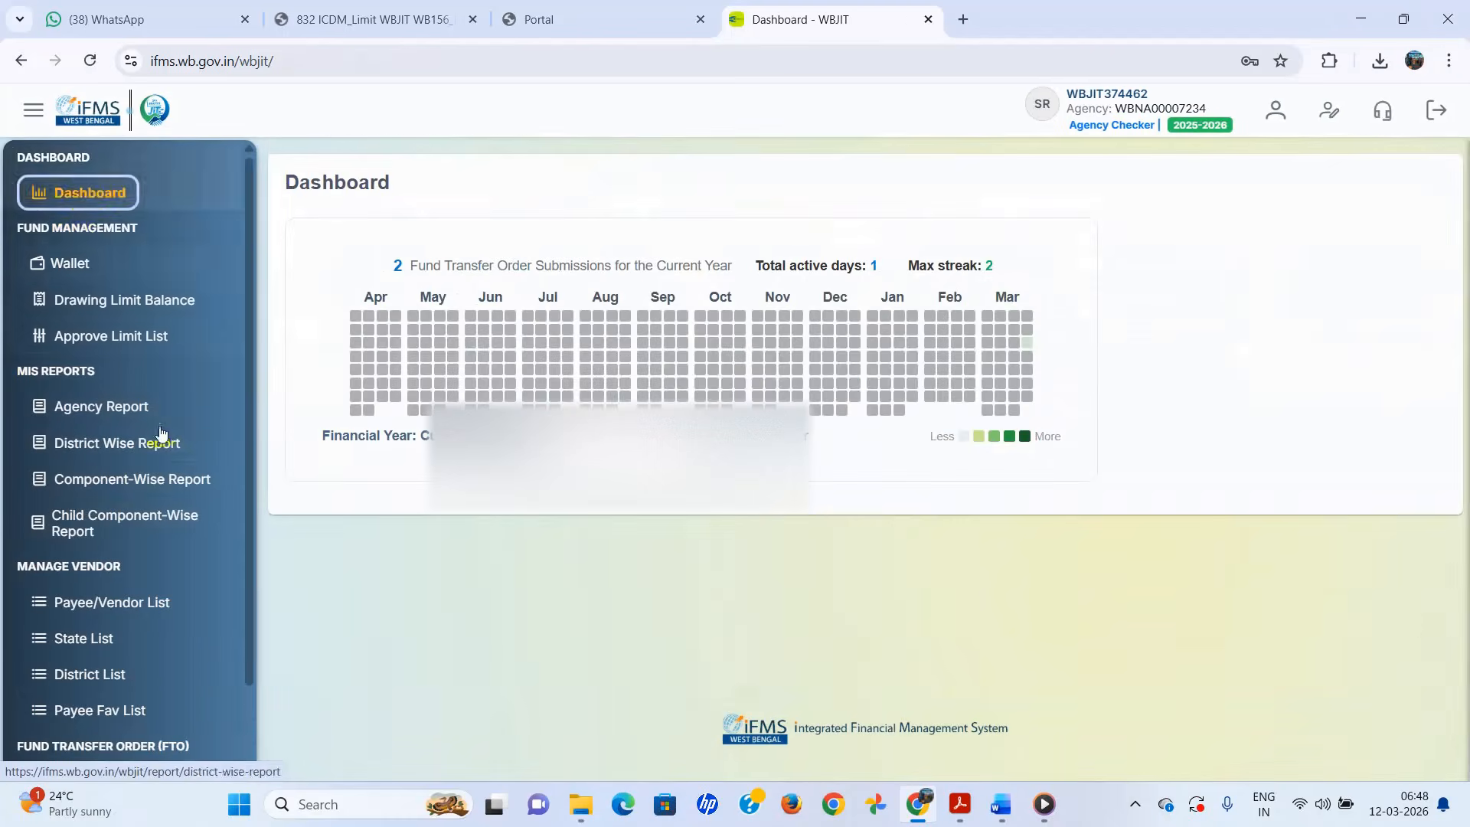
scroll(146, 425, down, 2)
click(84, 687)
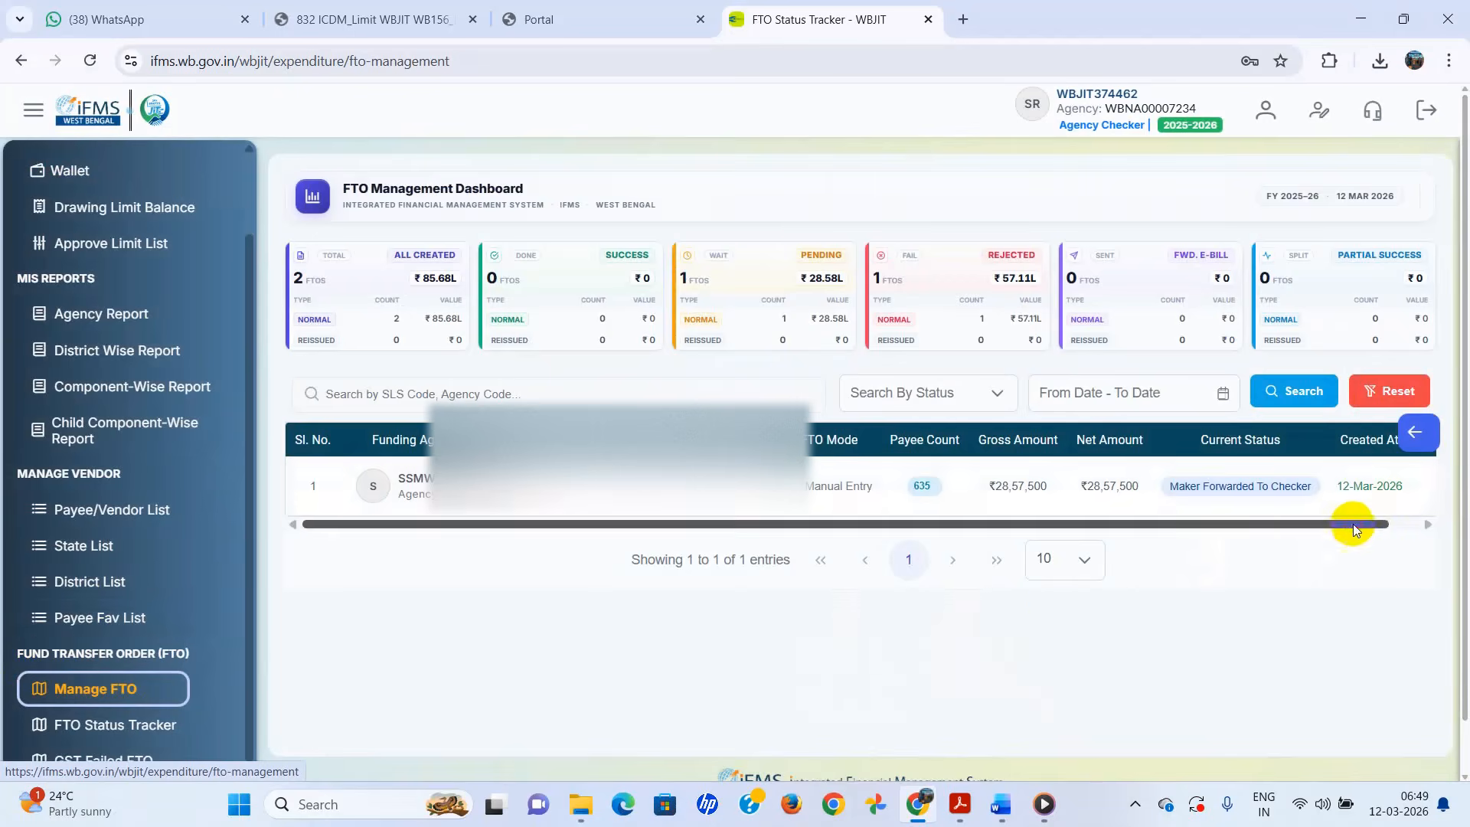
- Open the Forward or Return form for the 635-payee FTO from its action menu
drag(1353, 524, 1414, 527)
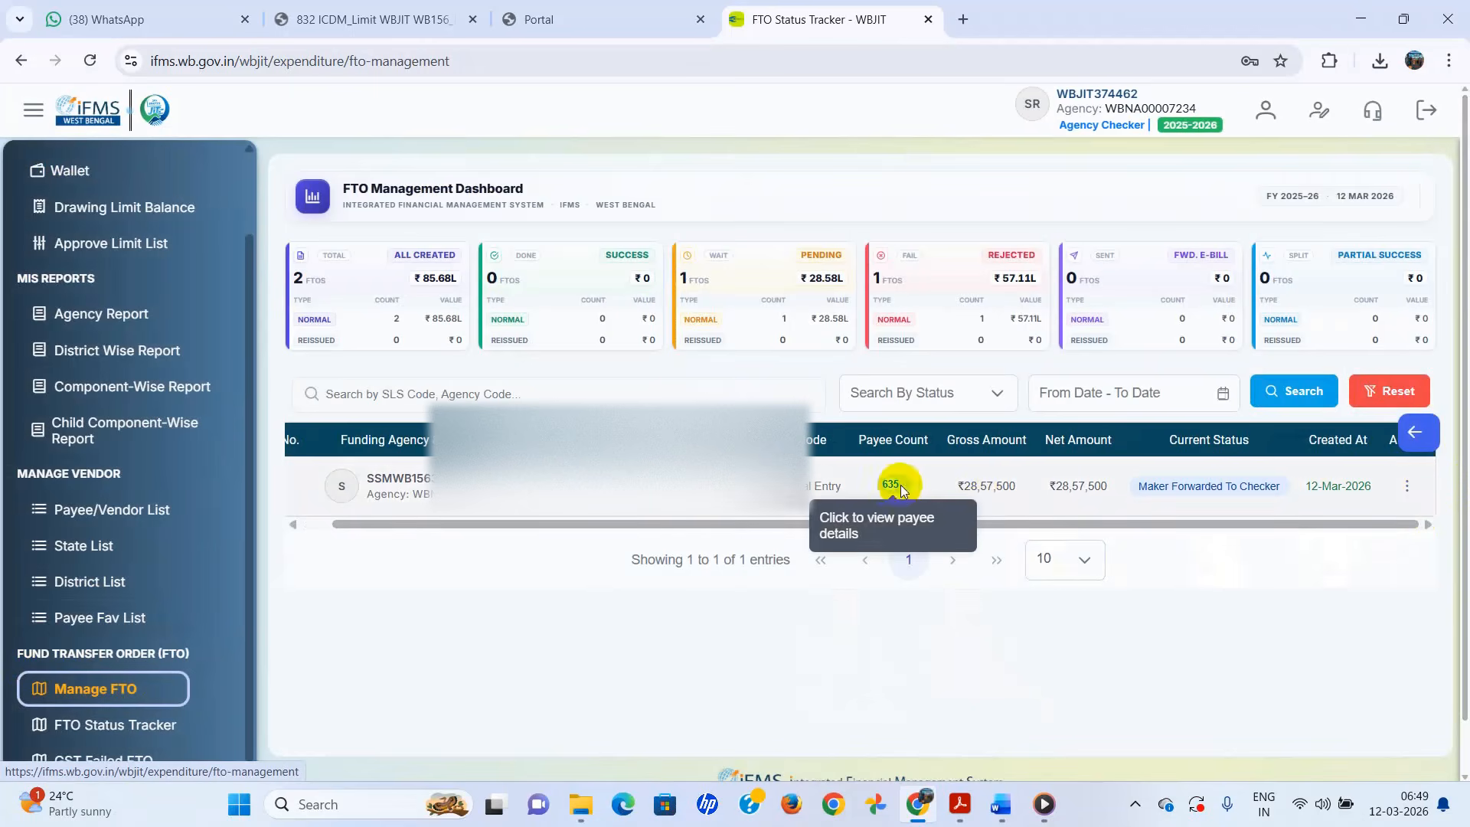
mouse_move(983, 493)
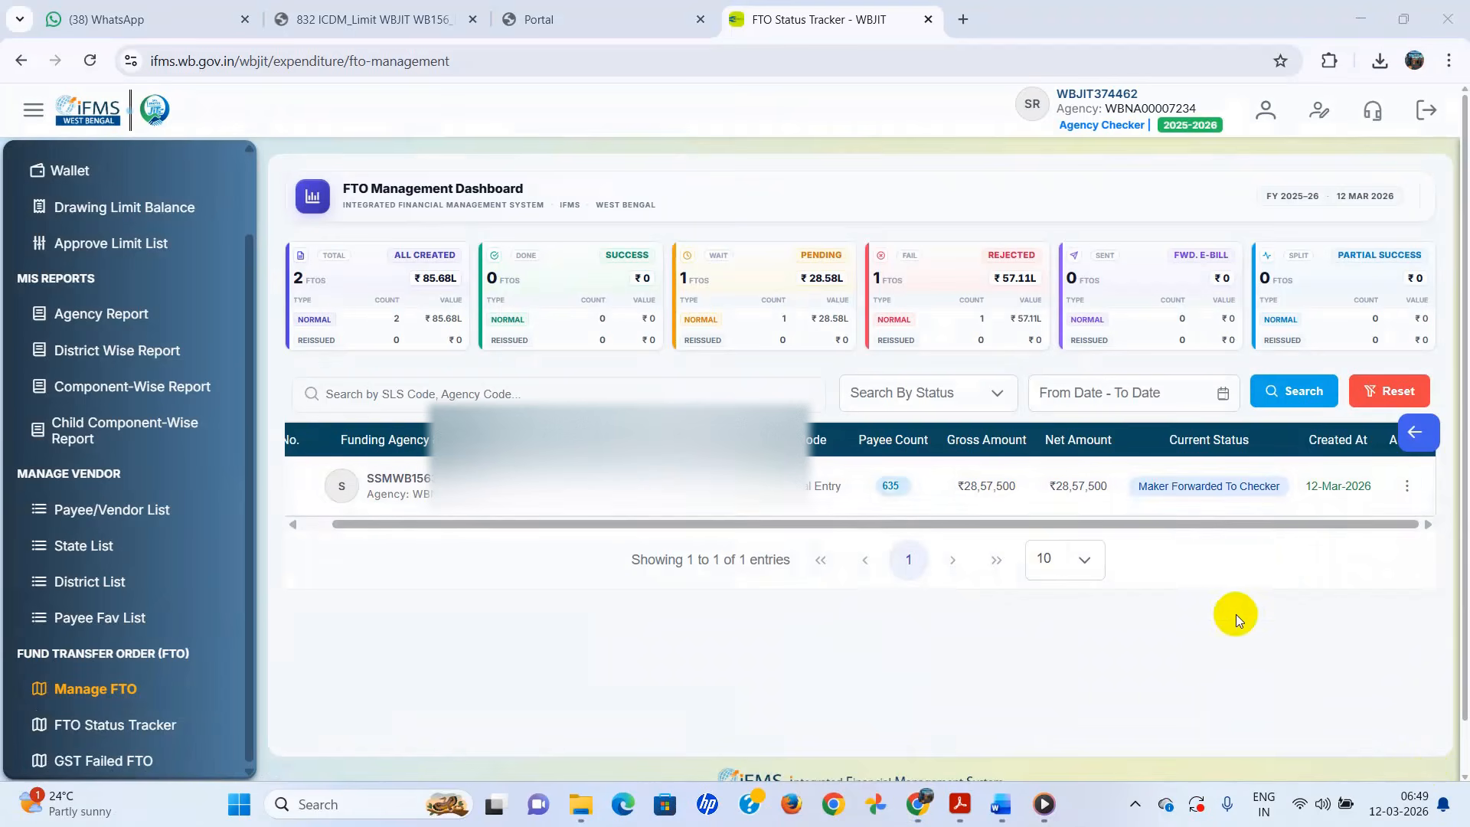
click(1407, 487)
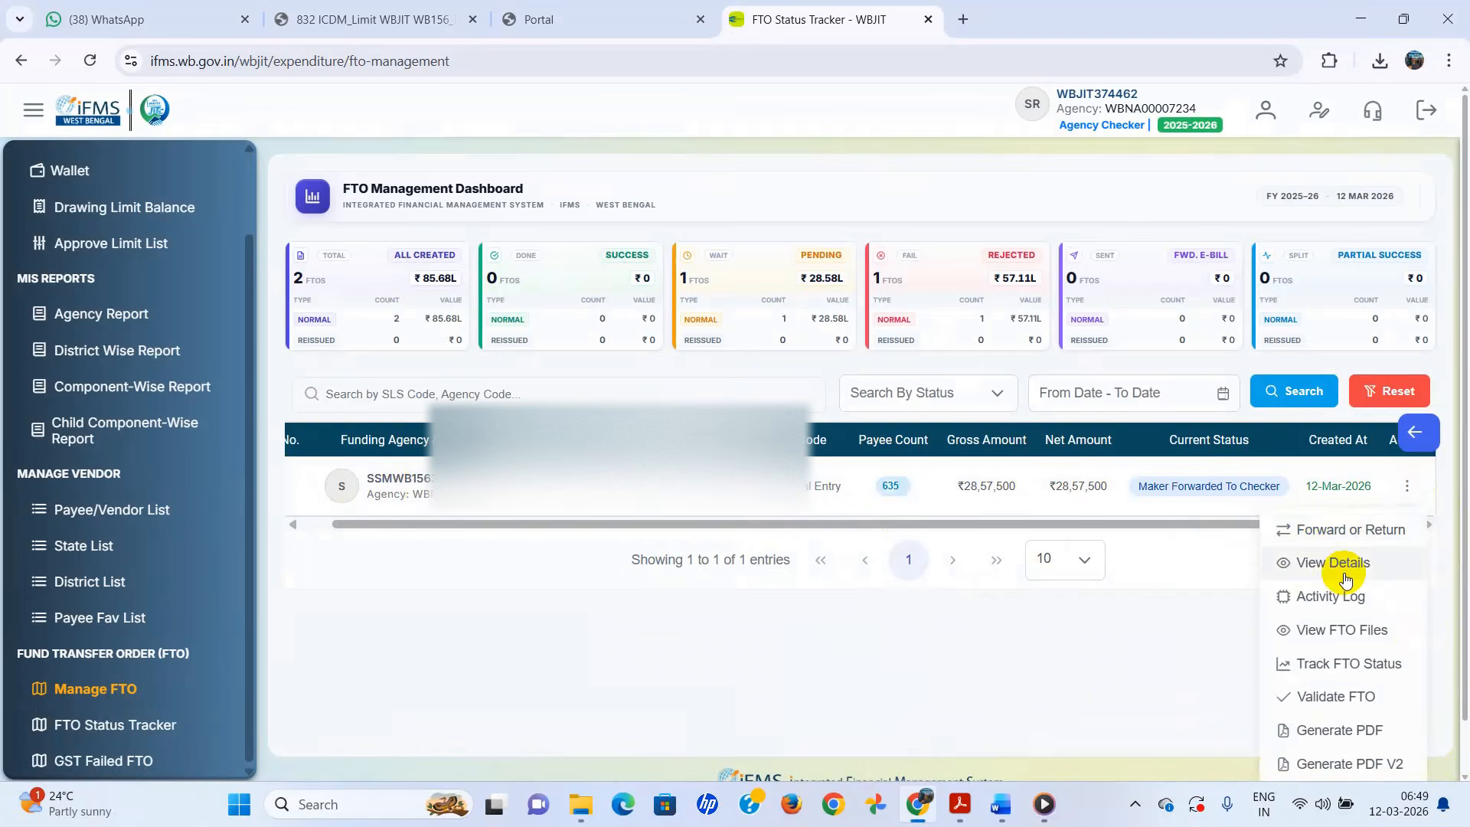
scroll(1344, 567, down, 1)
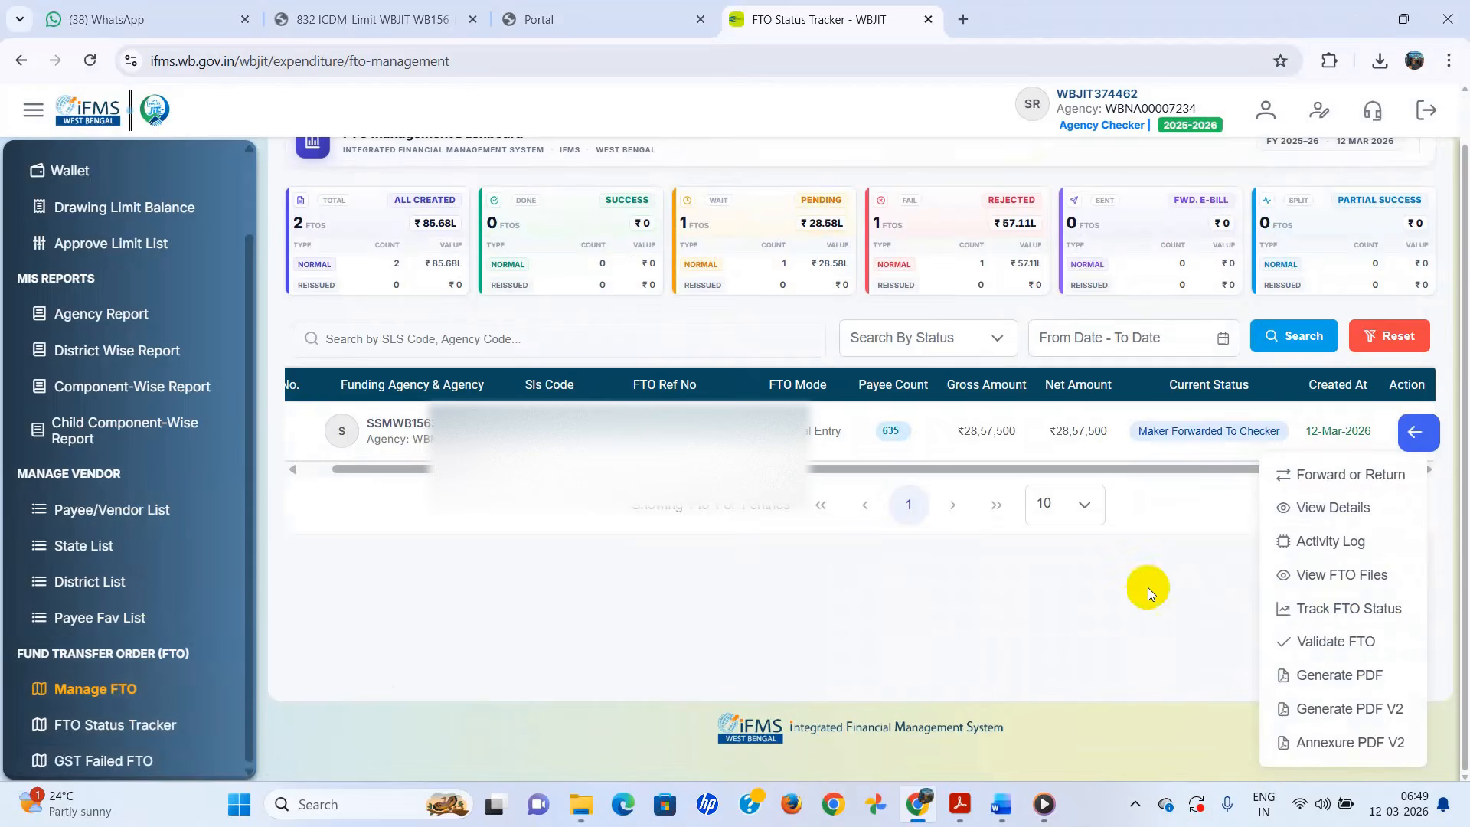
click(1348, 475)
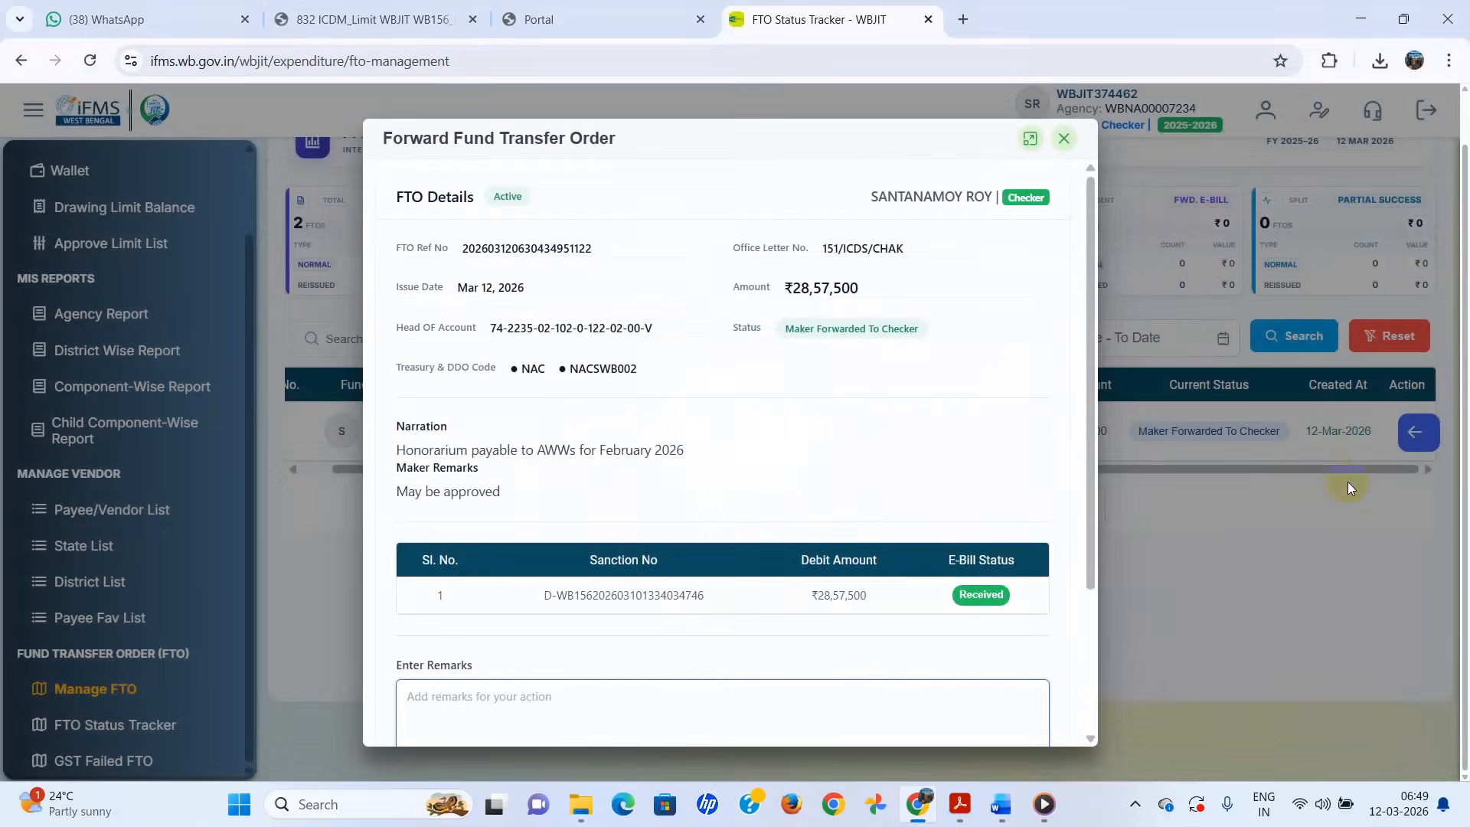
- Enter the remark 'Aprroved', select Forward to DDO, and submit to bring up the confirmation
scroll(790, 412, down, 1)
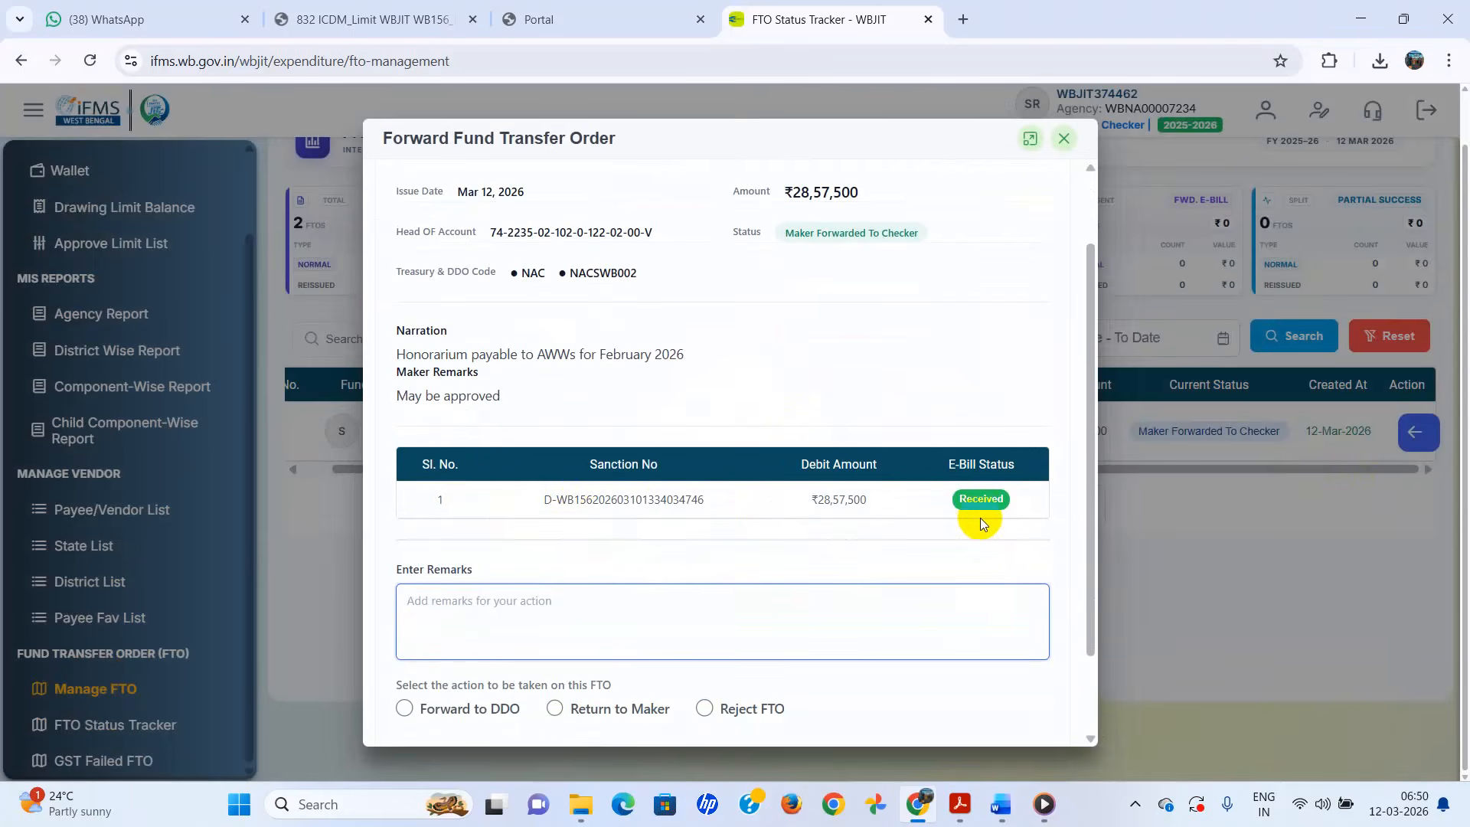
scroll(980, 521, down, 2)
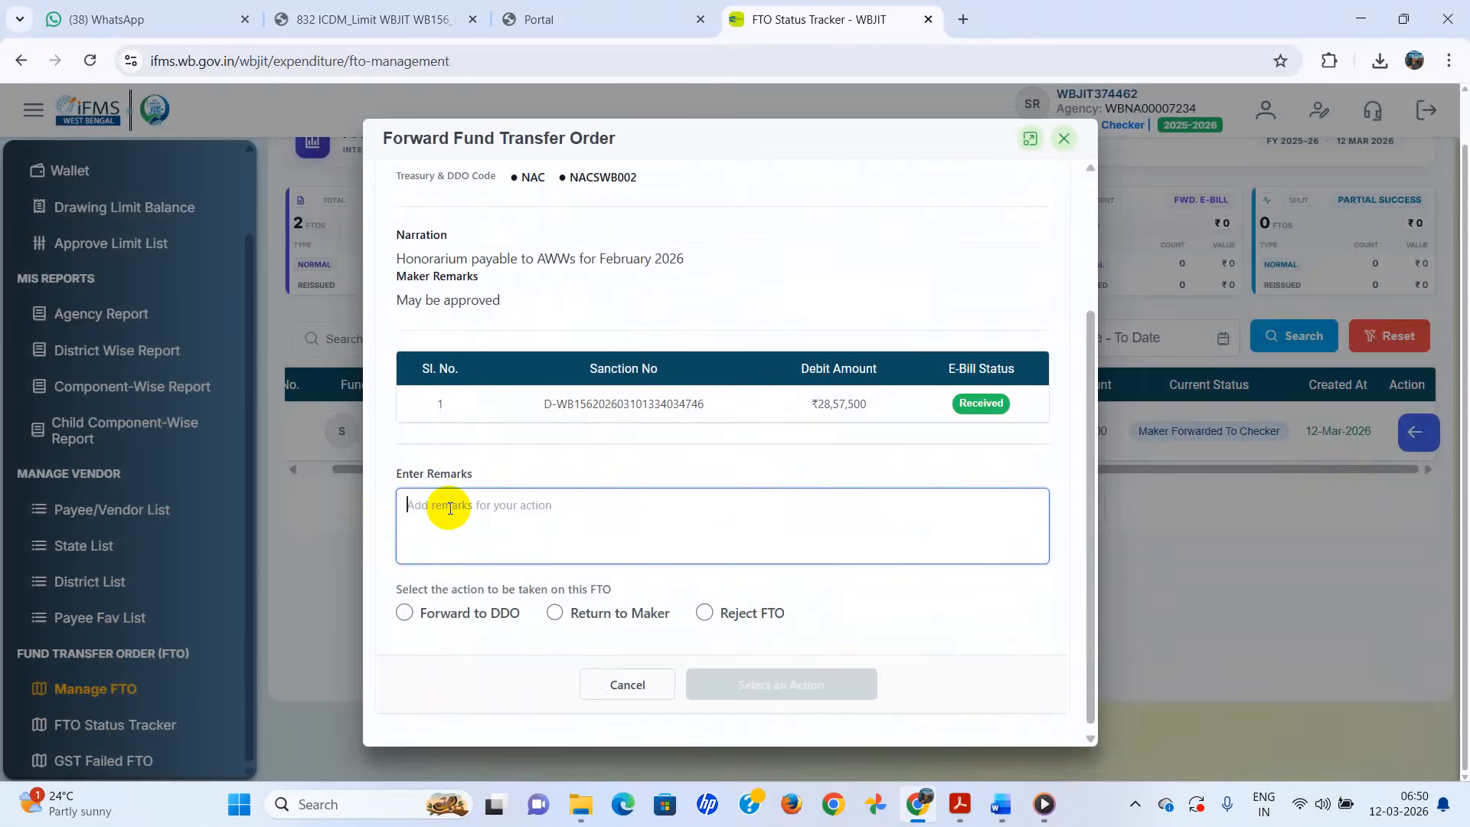
text(Aprroved)
click(405, 612)
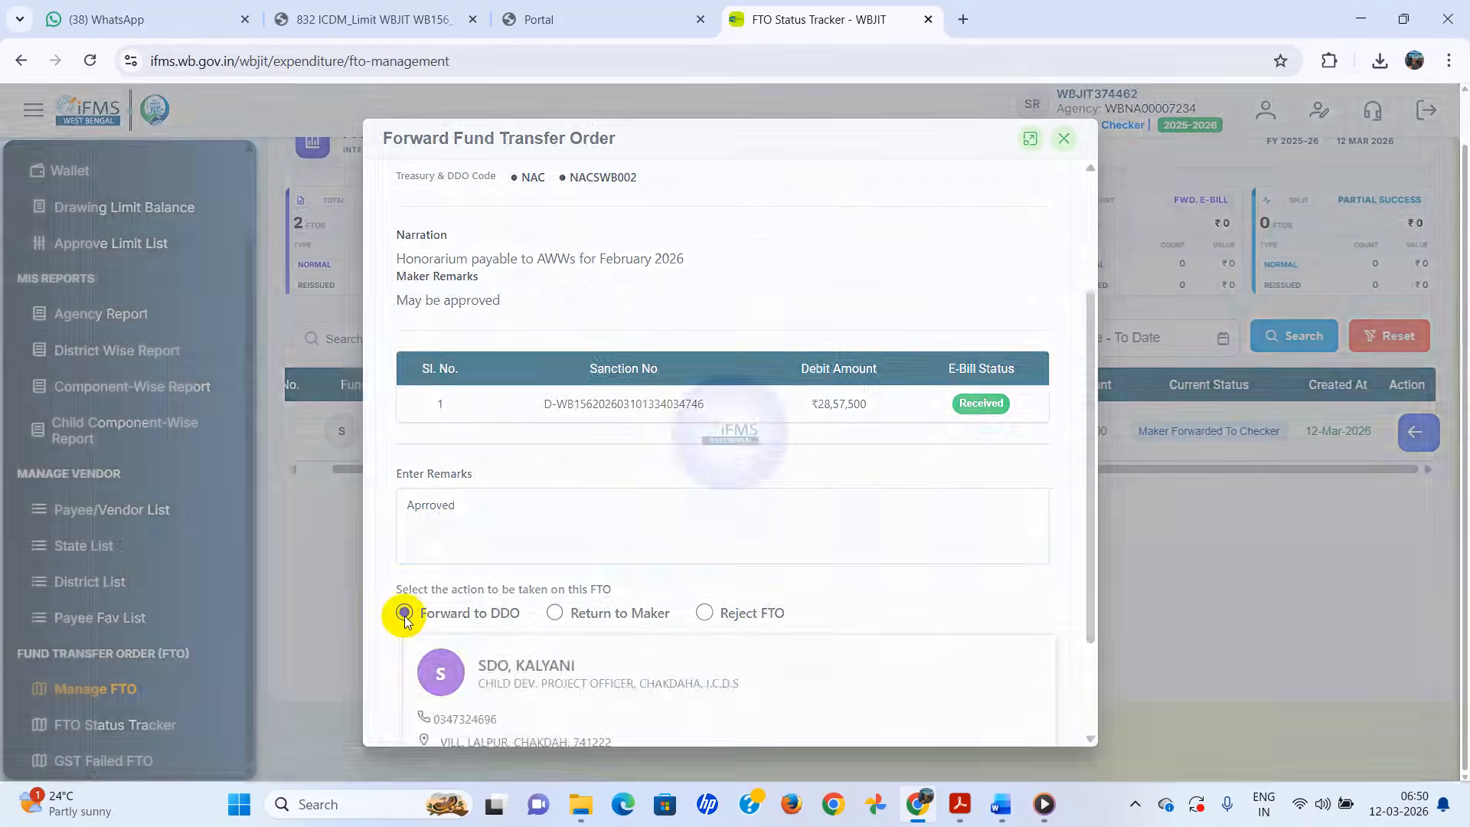
scroll(734, 545, down, 2)
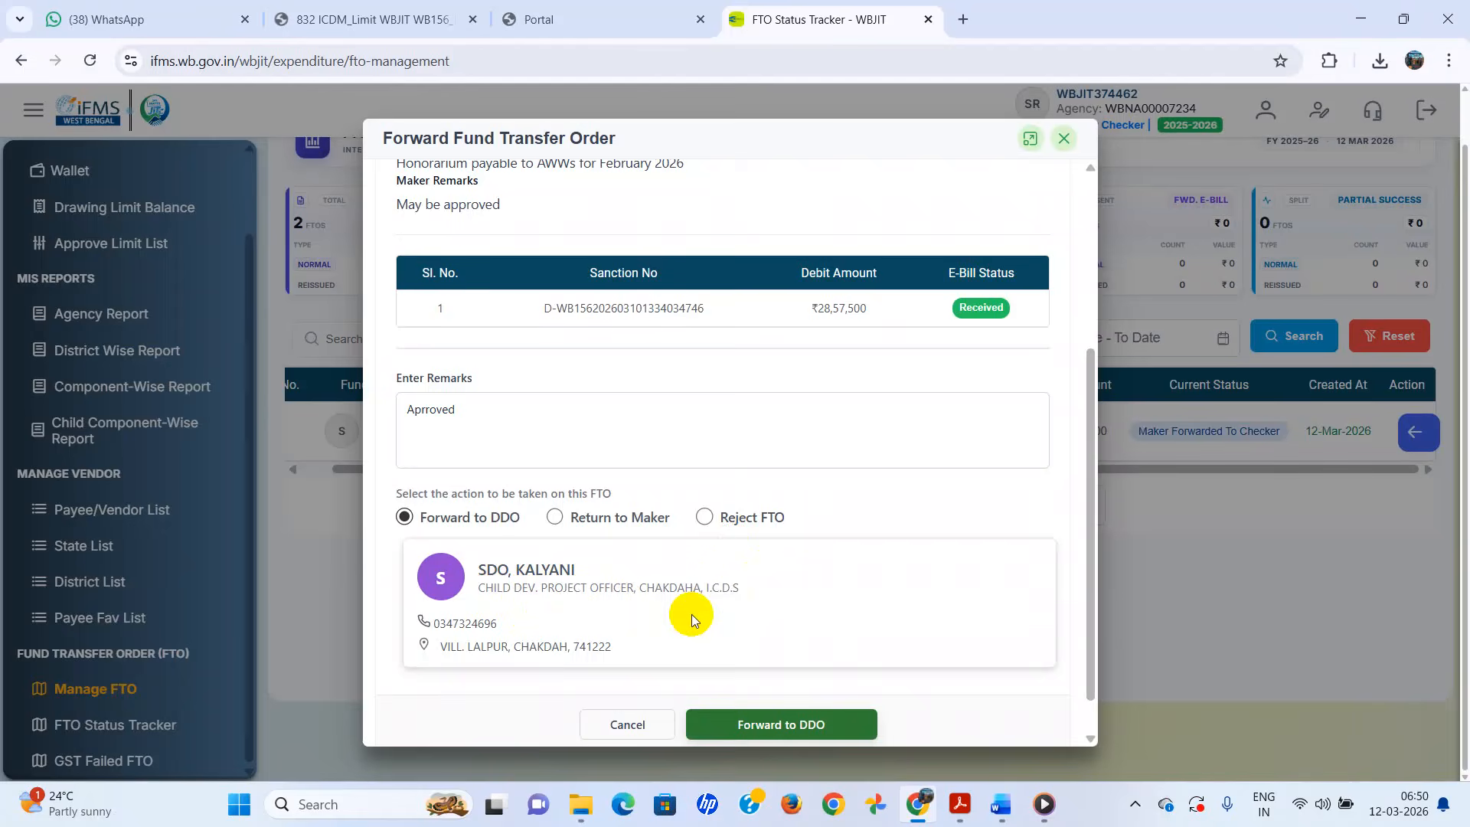
scroll(691, 614, down, 1)
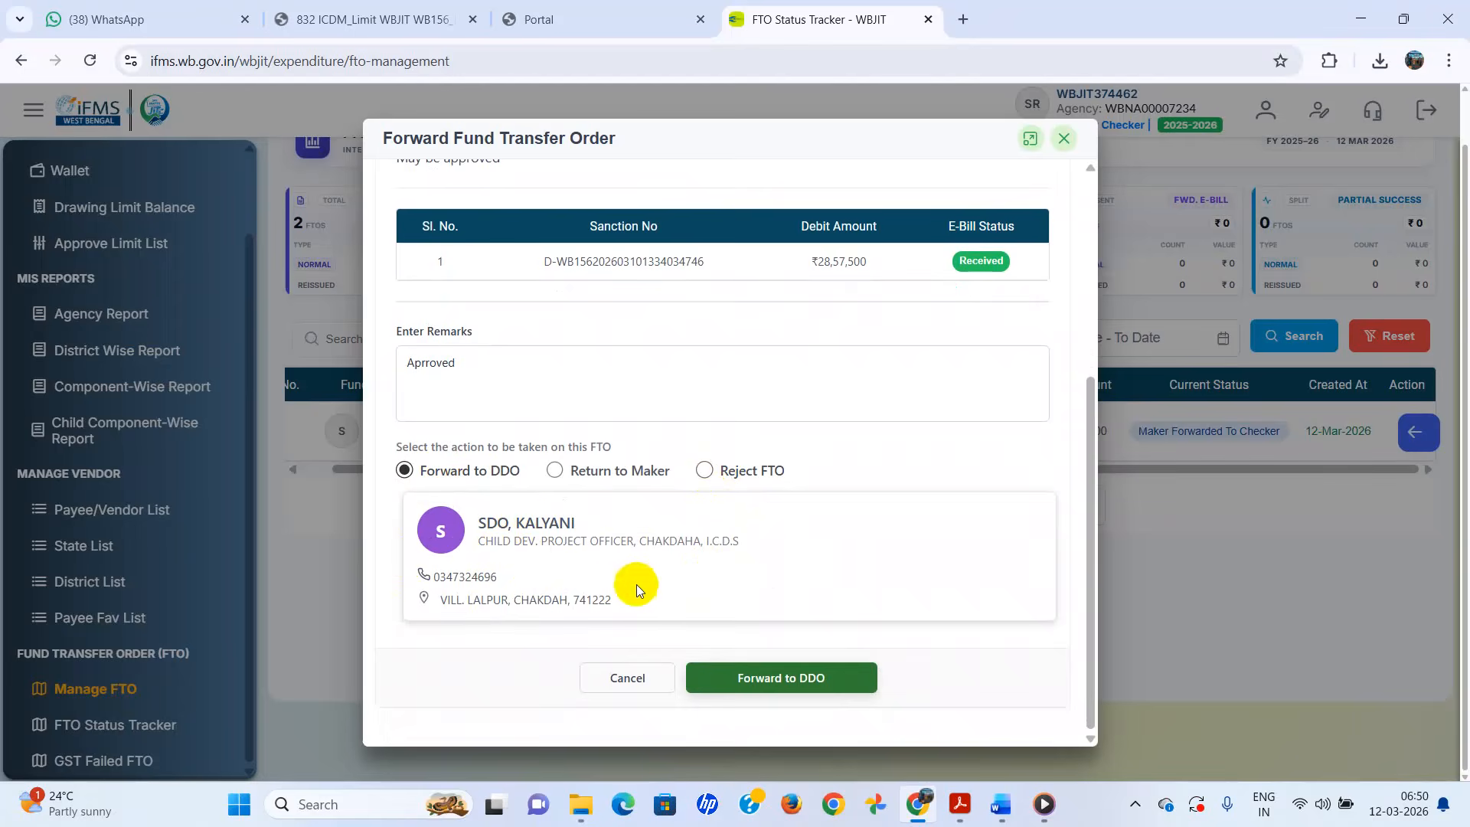
click(769, 678)
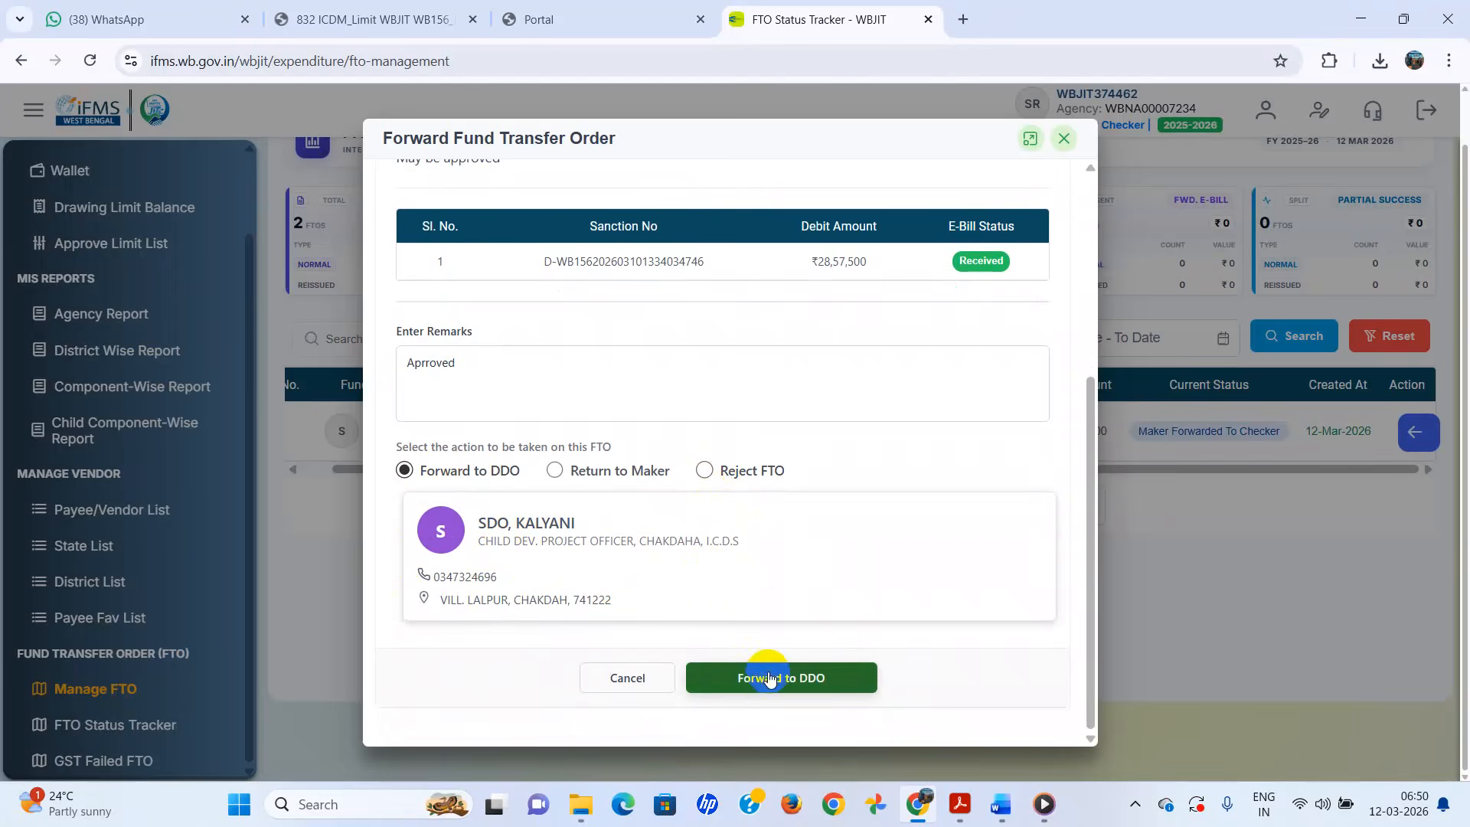
click(763, 679)
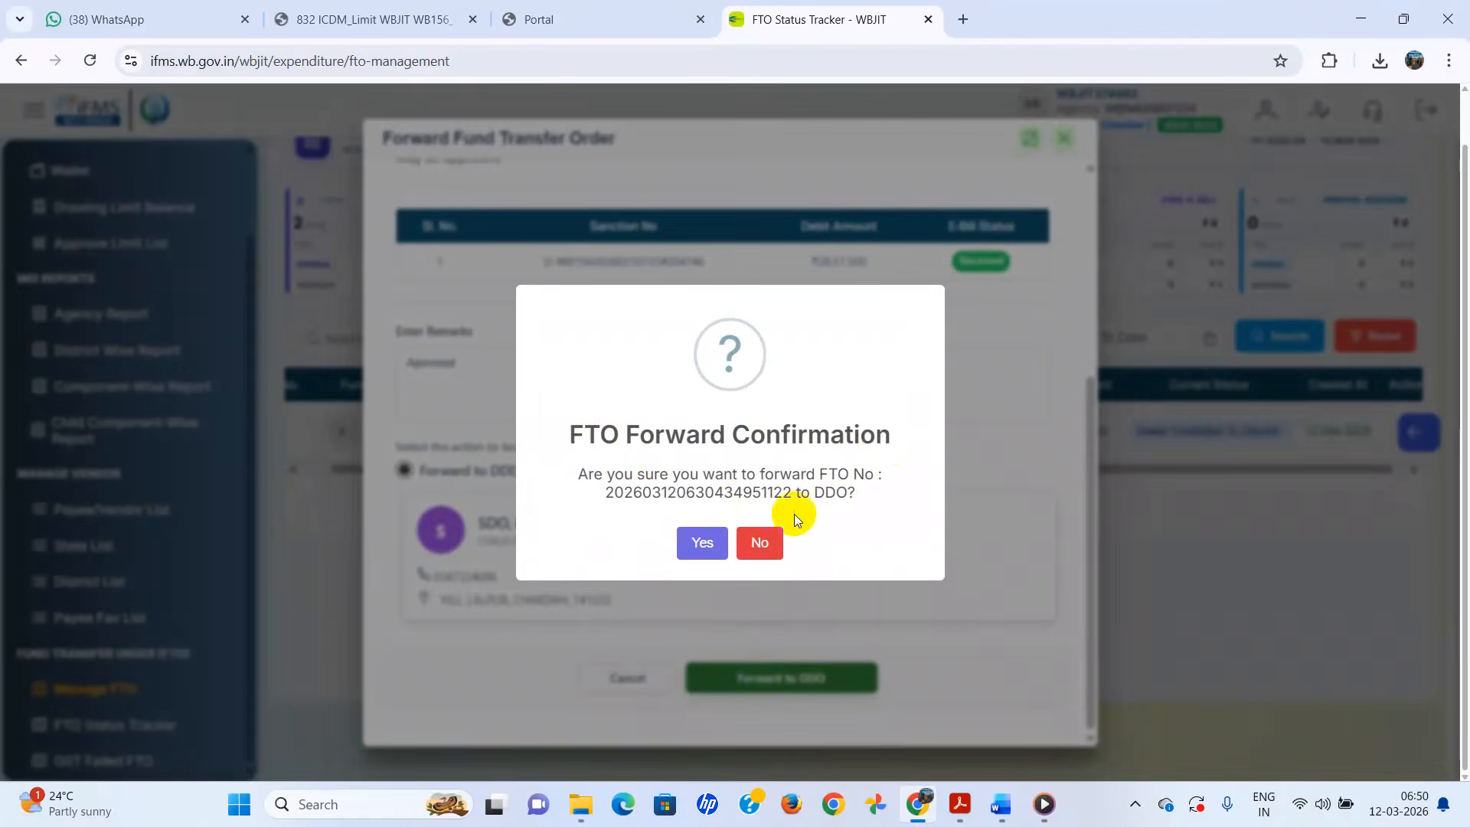
- Confirm forwarding the FTO to the DDO and acknowledge the success message
click(704, 543)
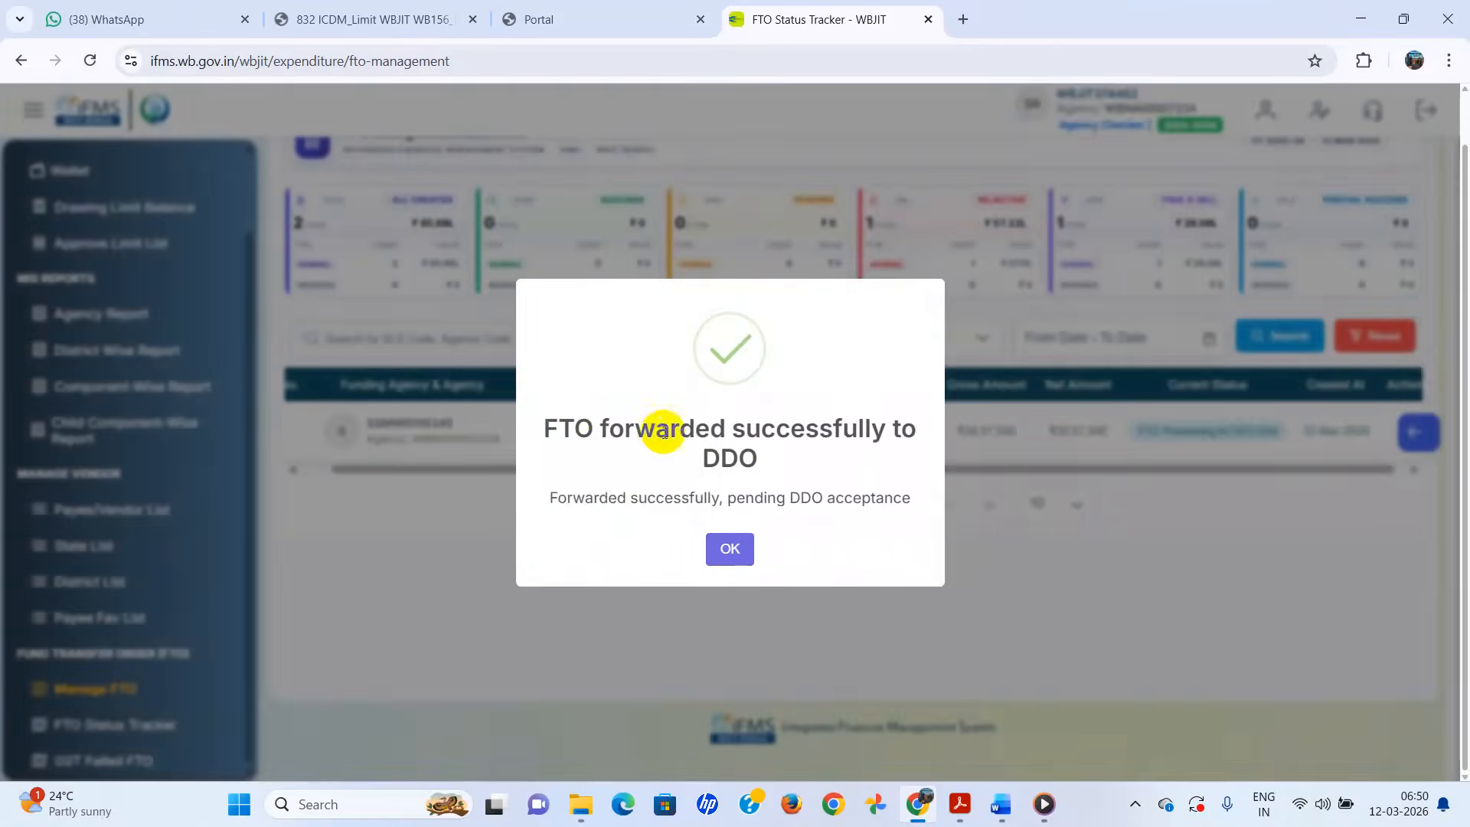
click(732, 550)
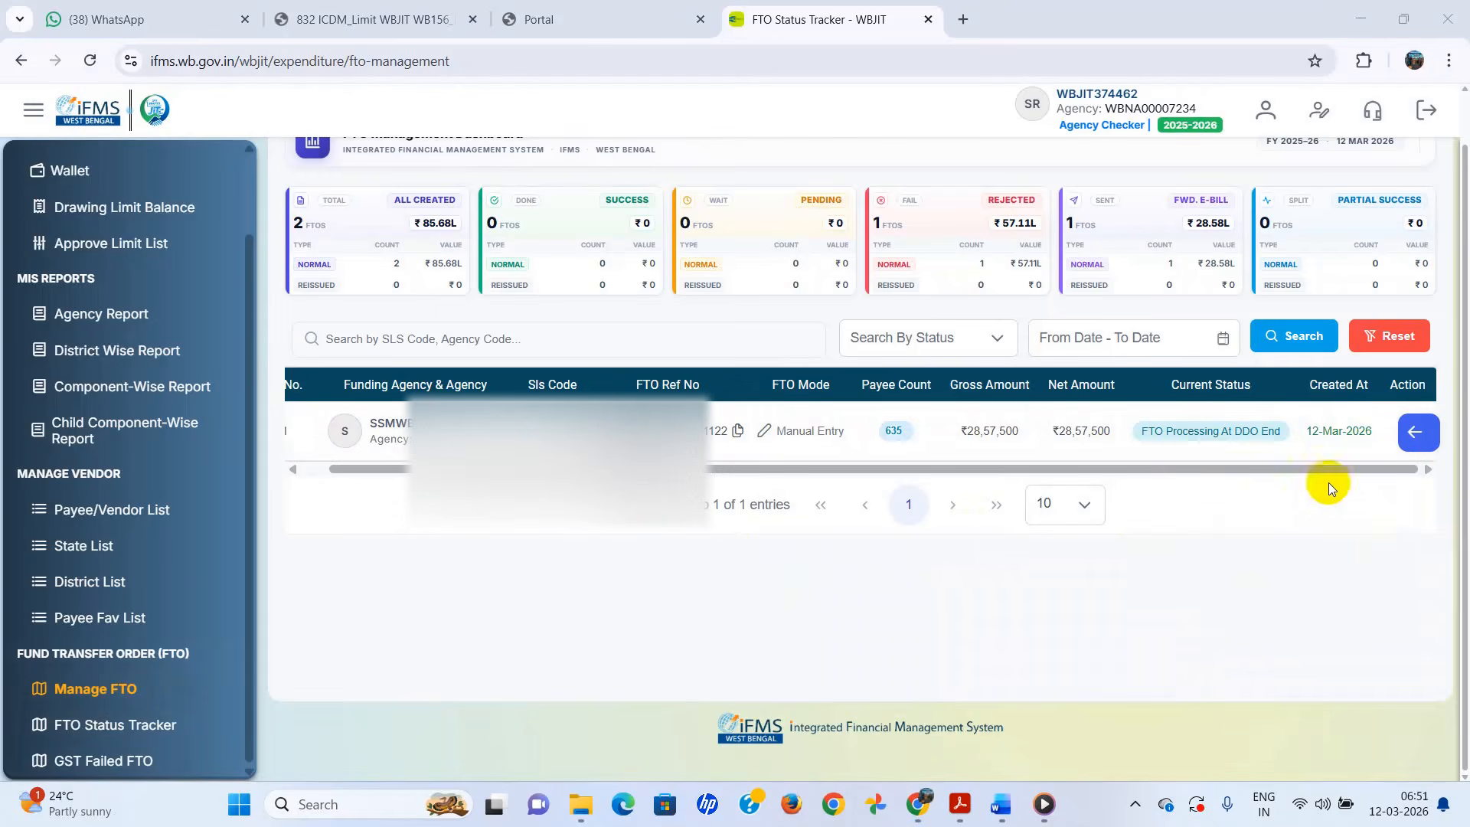
scroll(121, 628, up, 2)
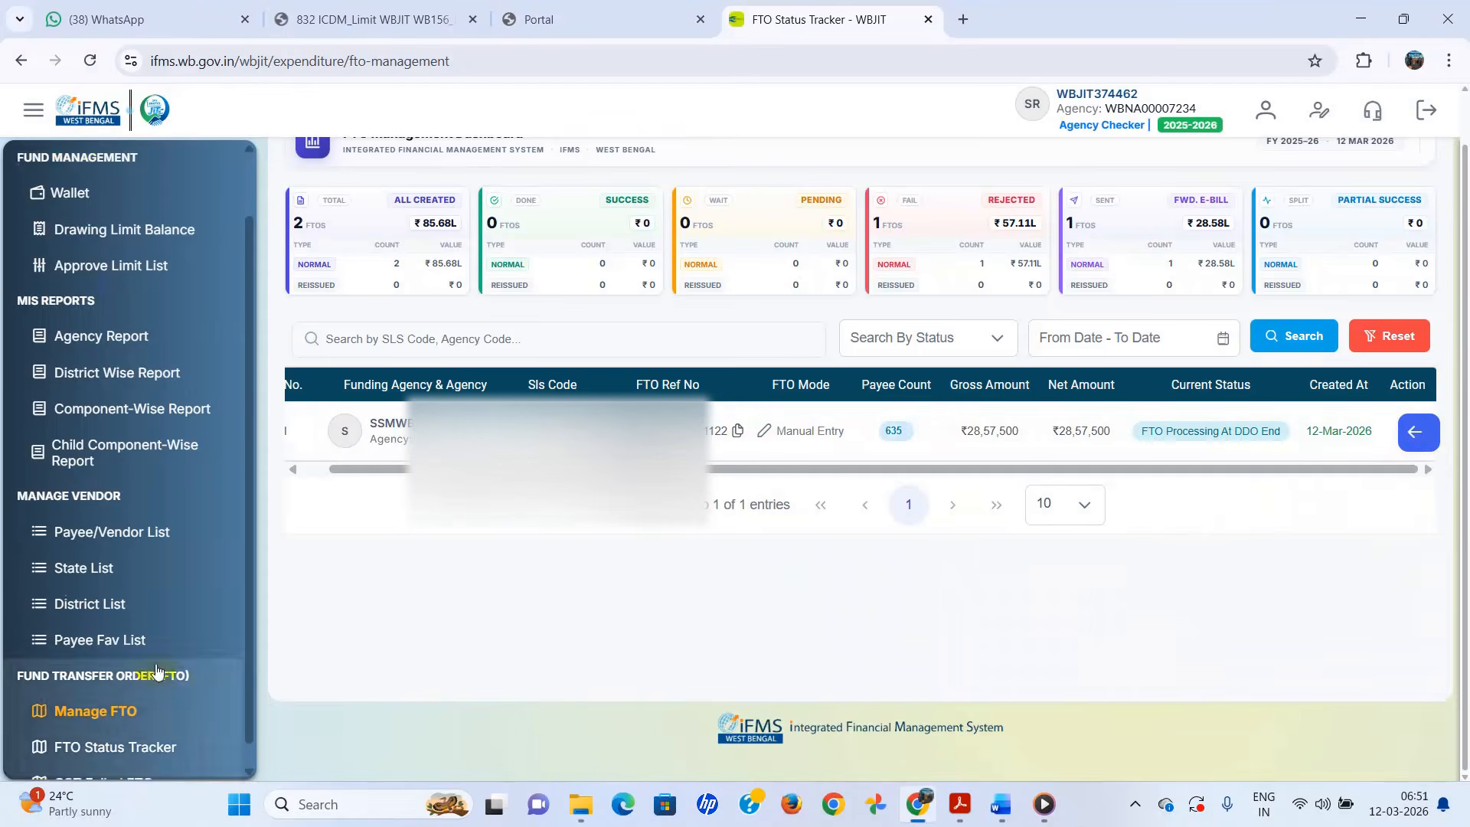
- Return to the FTO management list and generate the payee details PDF for the forwarded FTO
click(83, 191)
scroll(130, 444, down, 2)
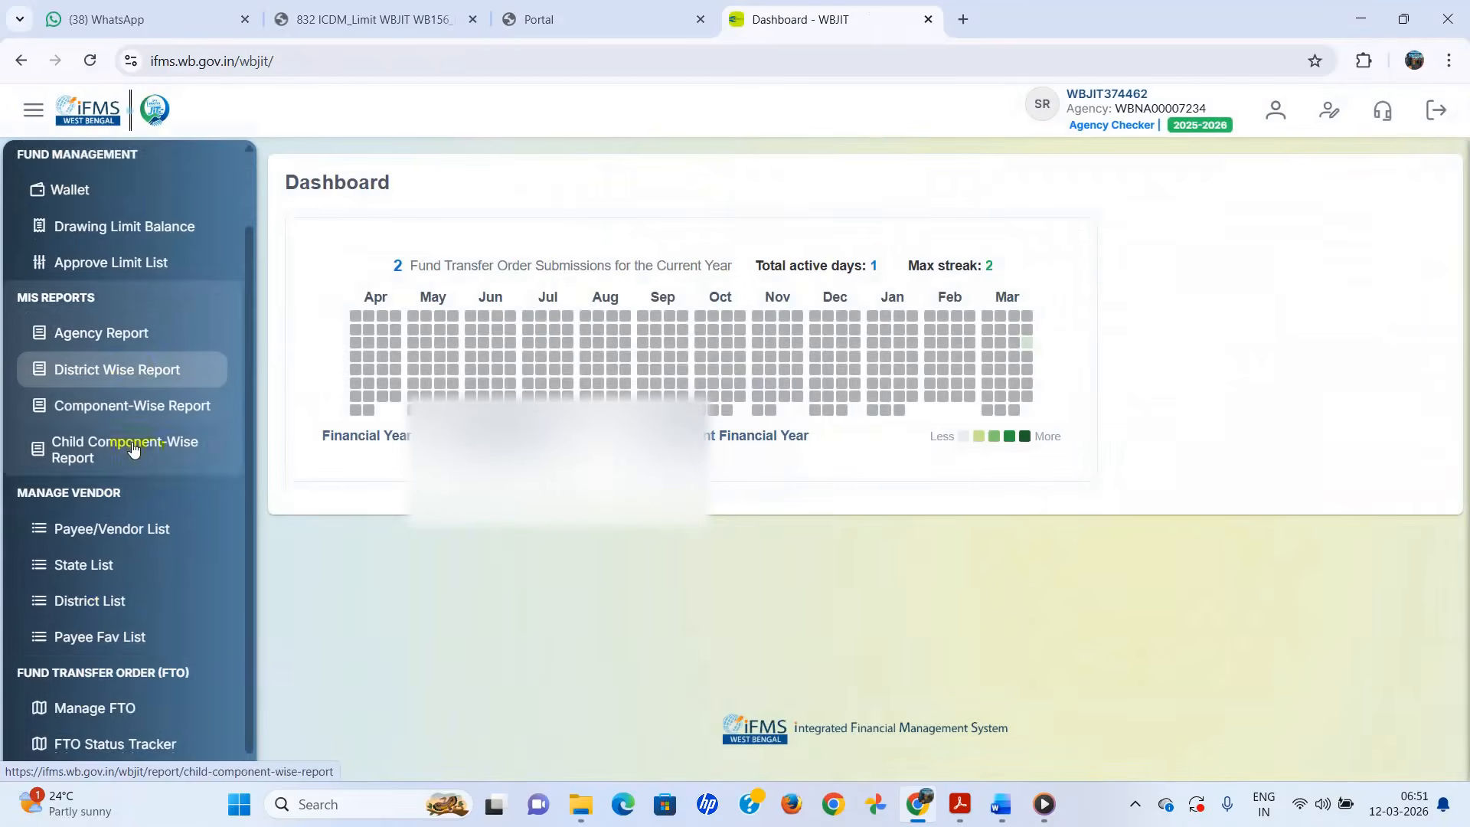
click(77, 689)
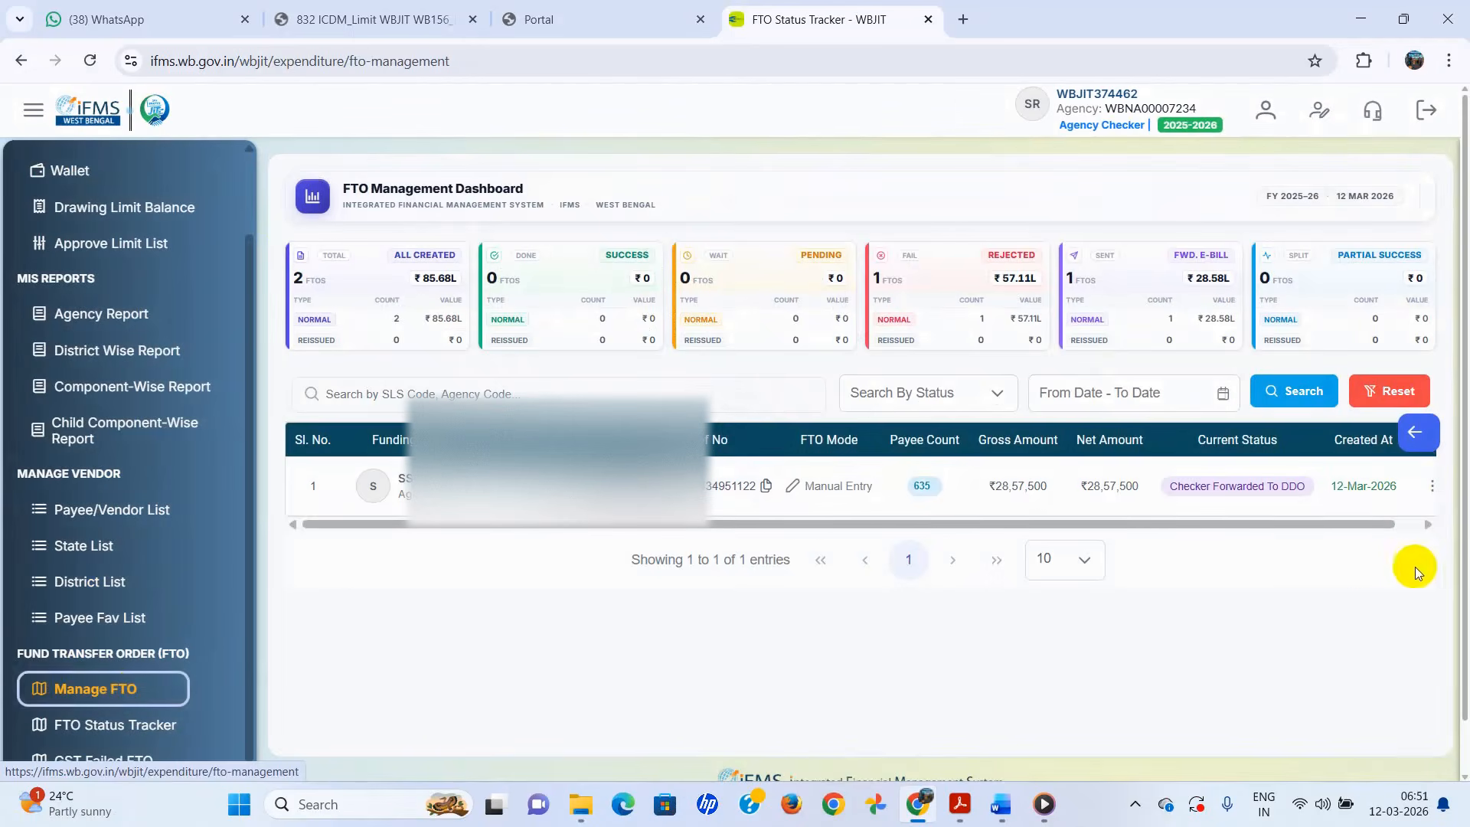
click(1432, 486)
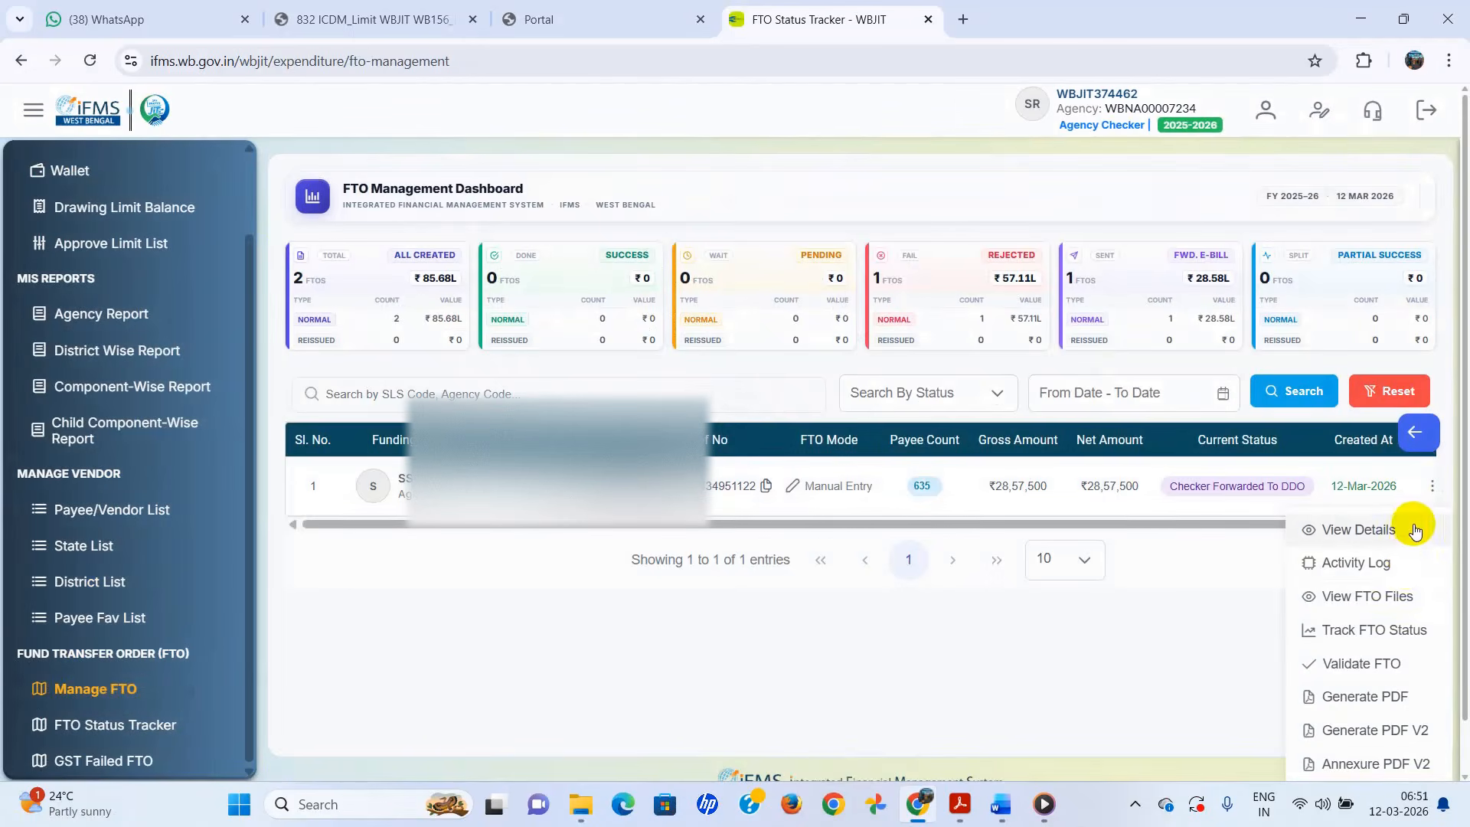
click(1362, 697)
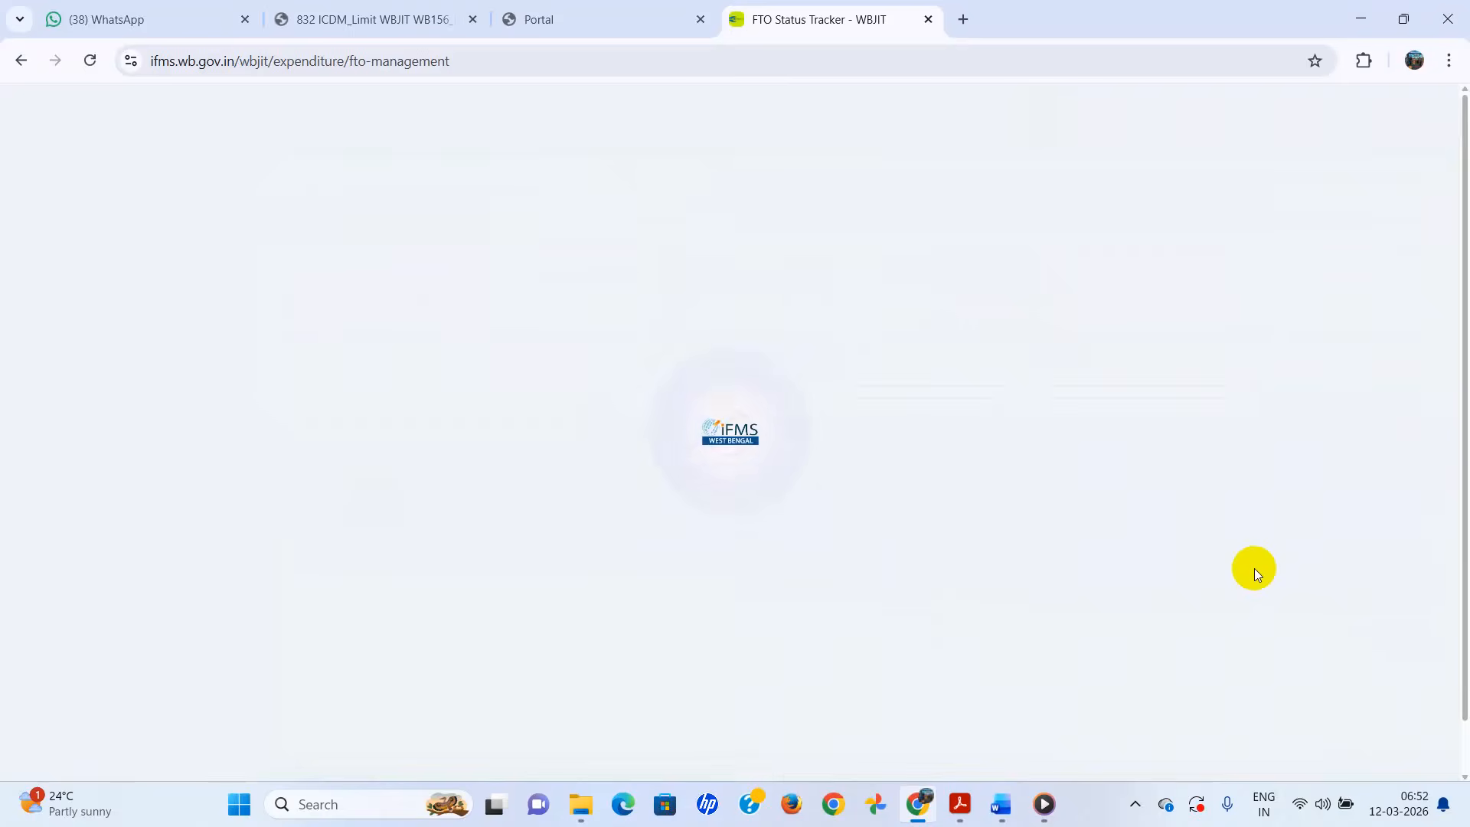
- Scroll through the 340-page Payee Details PDF, jumping ahead to the final pages around page 332
scroll(1111, 446, down, 5)
scroll(1111, 447, down, 20)
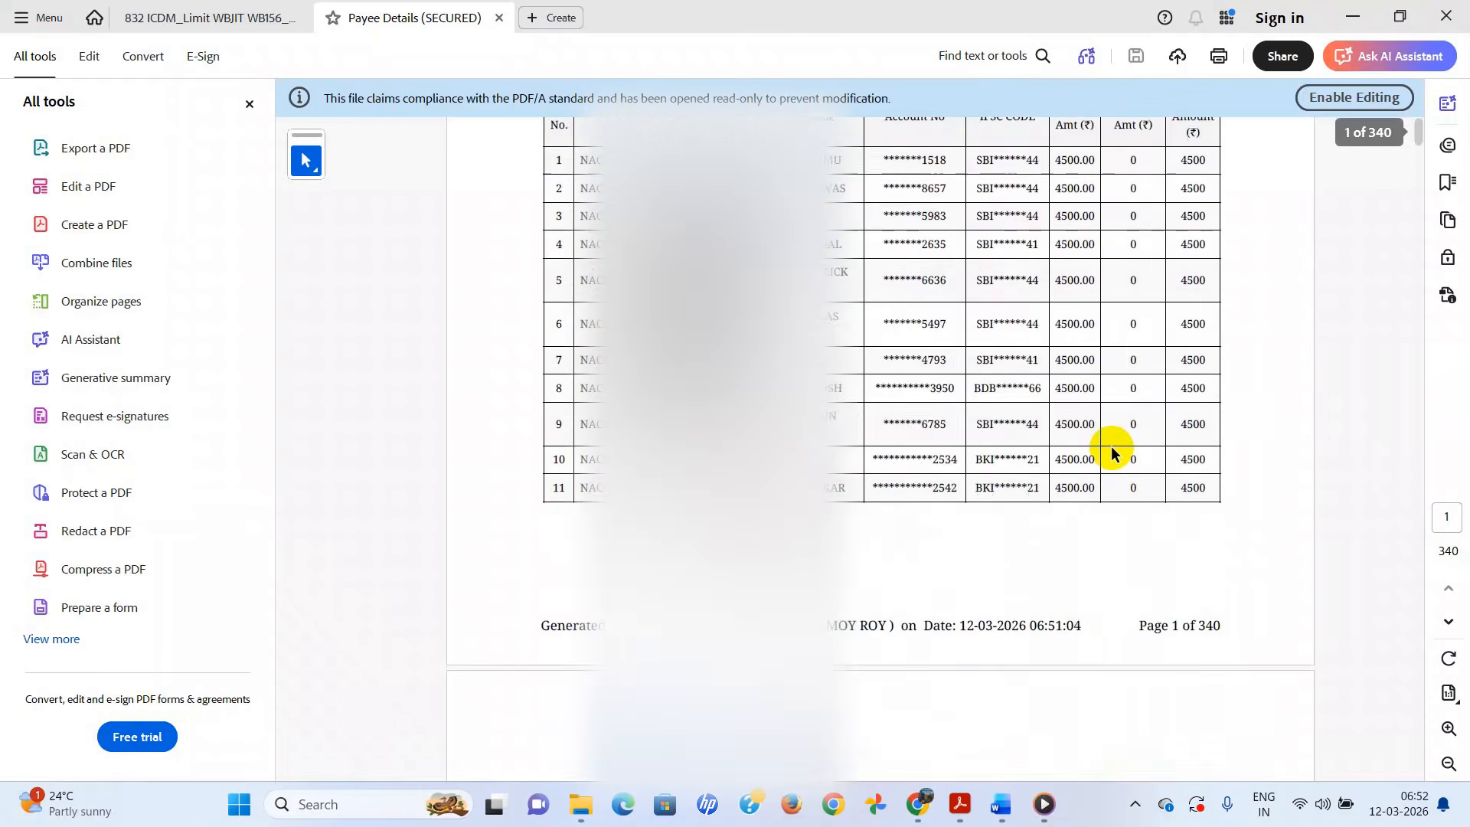
scroll(1110, 448, down, 20)
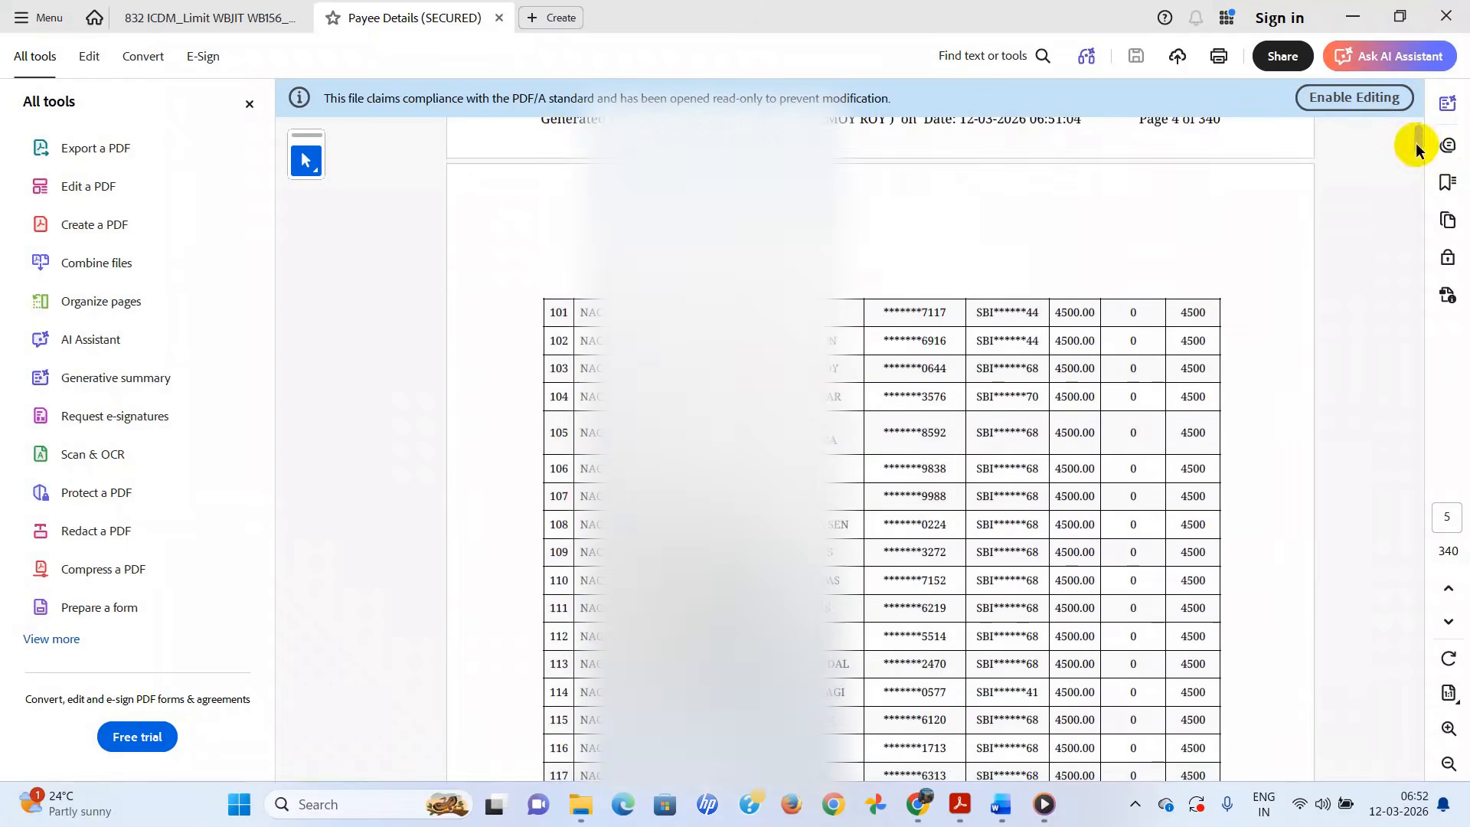
drag(1417, 145, 1419, 759)
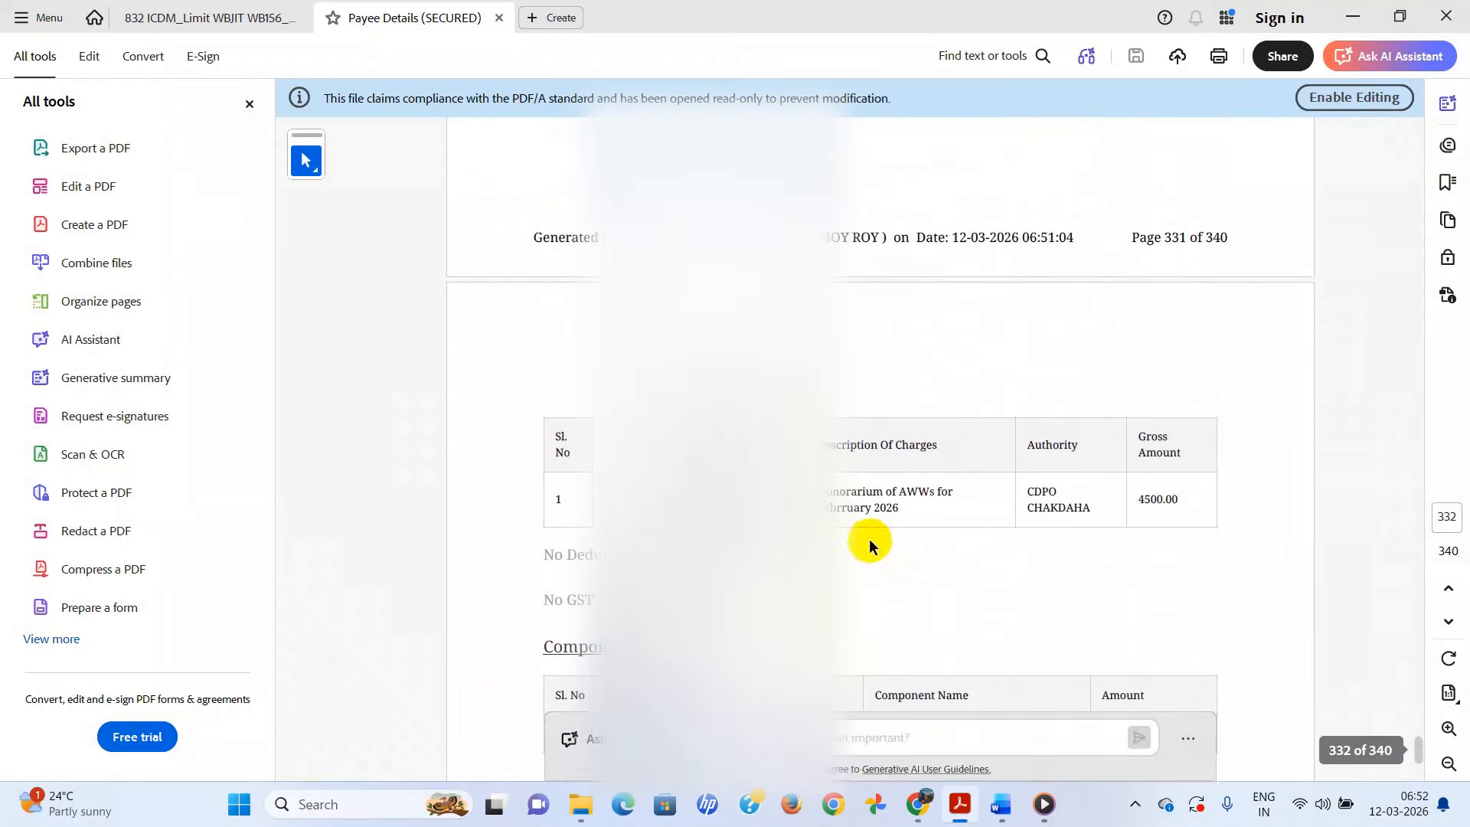
scroll(870, 536, down, 10)
scroll(870, 536, down, 20)
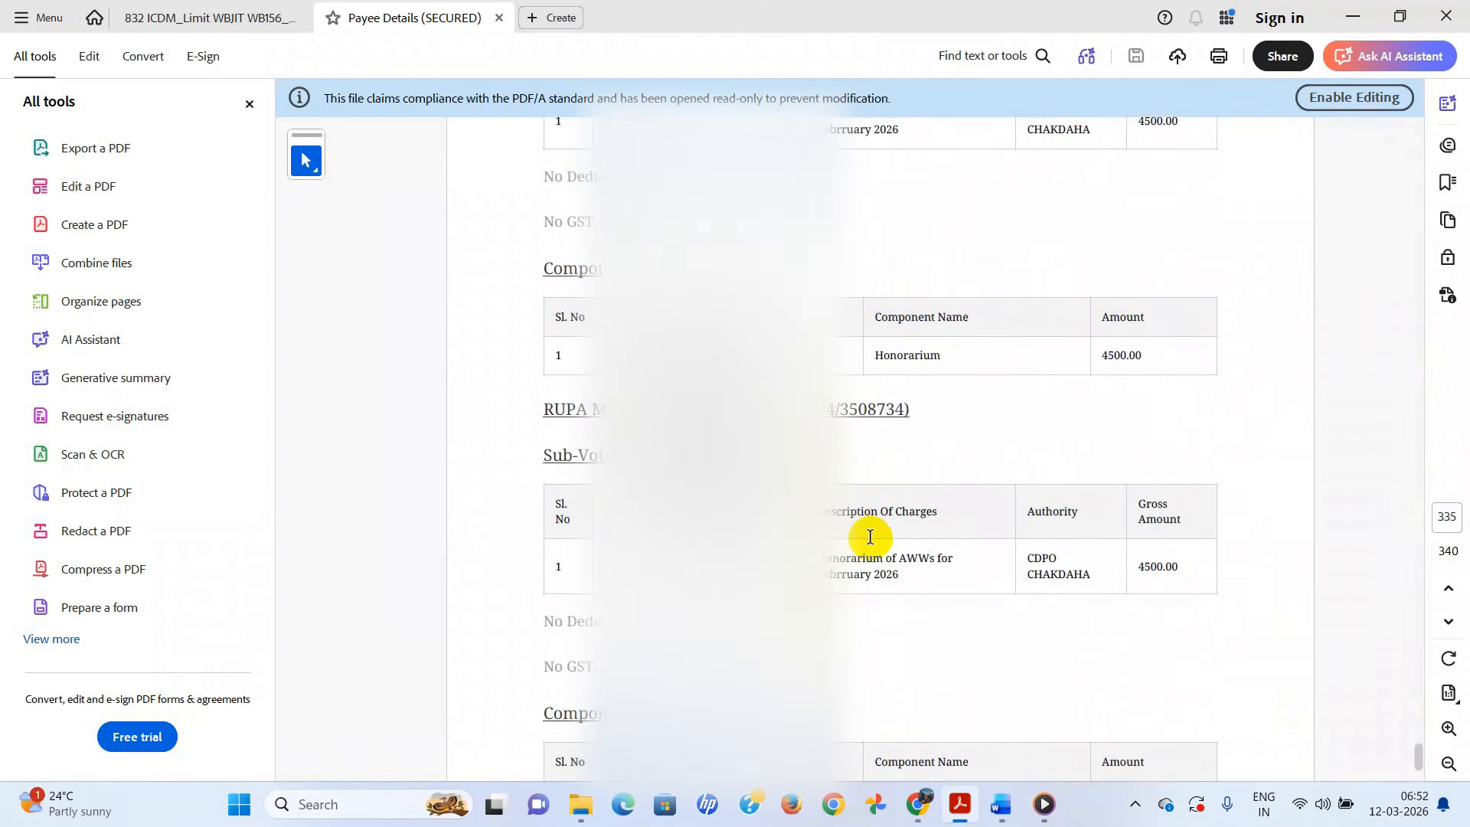
scroll(870, 536, down, 10)
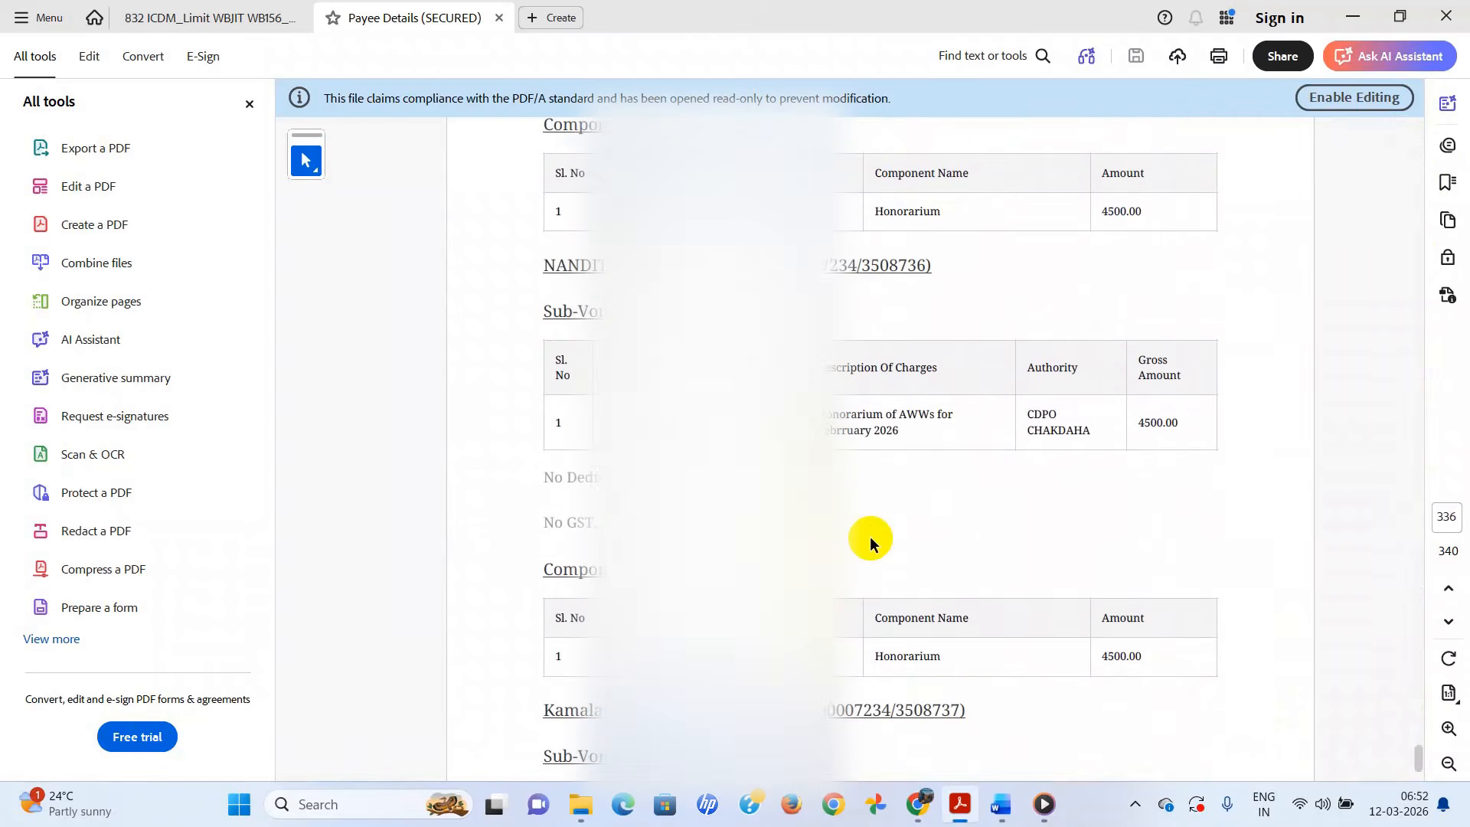
scroll(870, 540, up, 20)
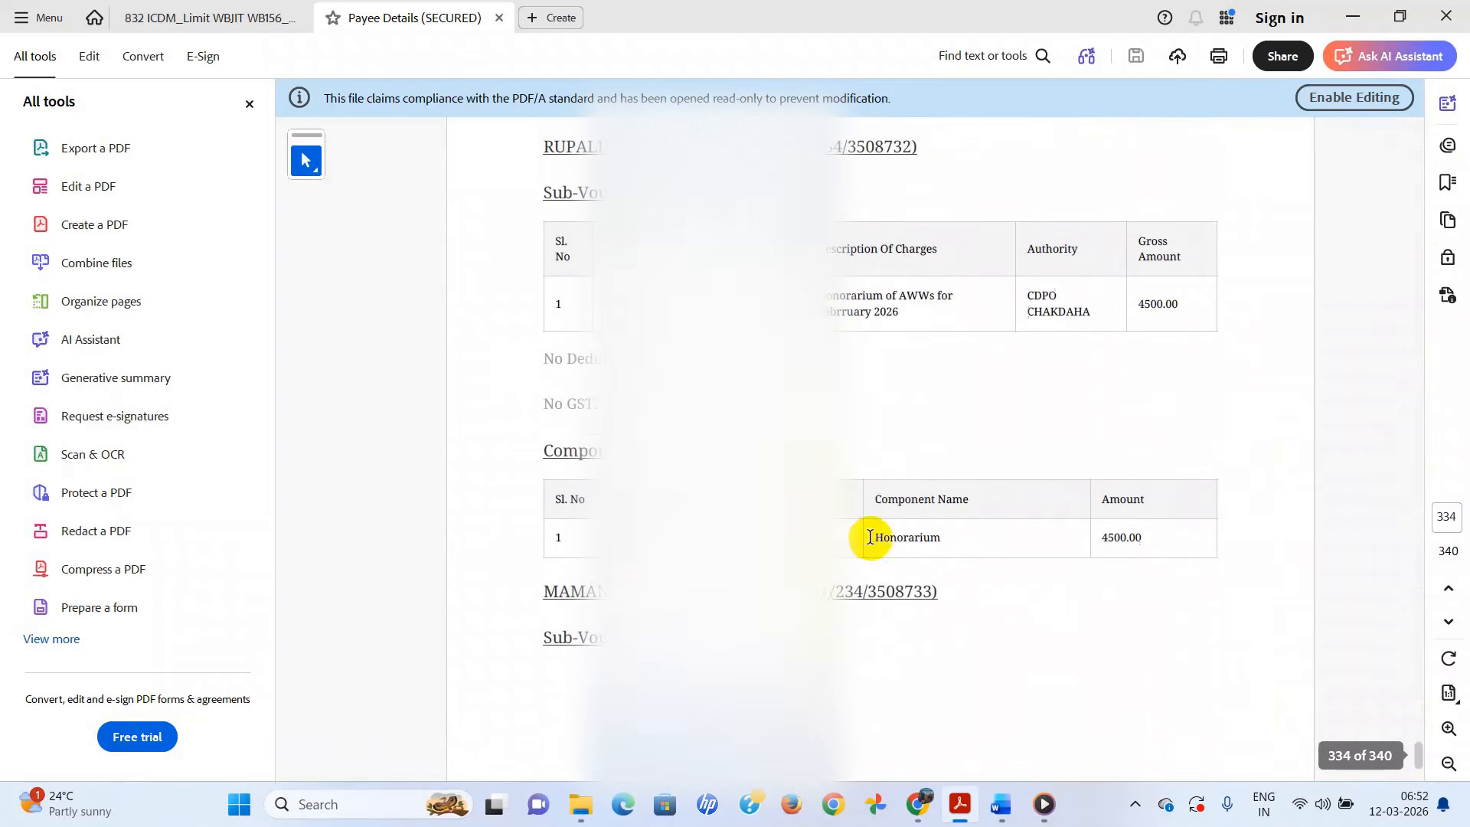
scroll(870, 536, up, 1)
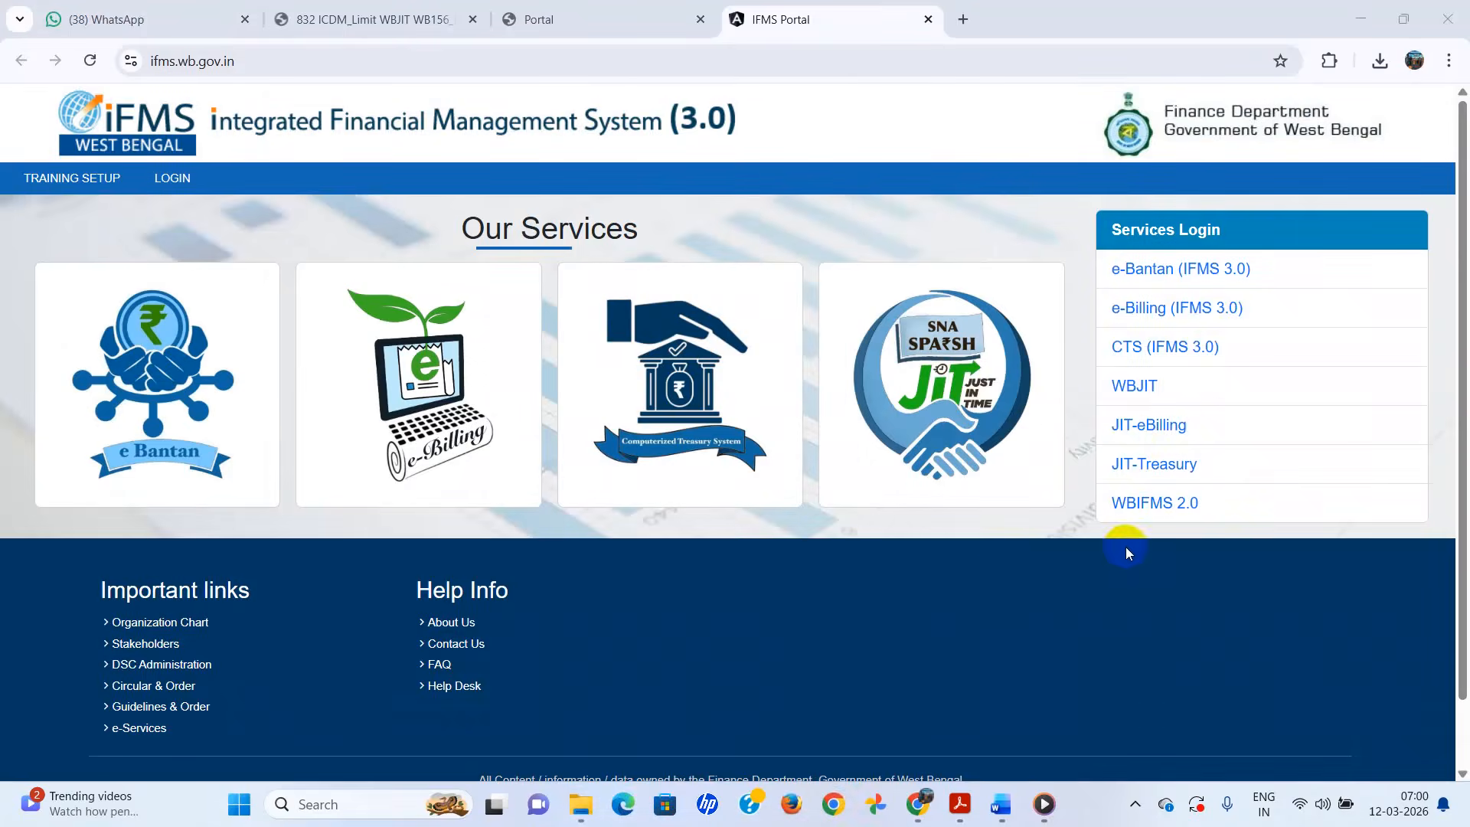
- Log in to JIT-eBilling with the username, password, captcha and pasted OTP
click(1162, 429)
click(1004, 345)
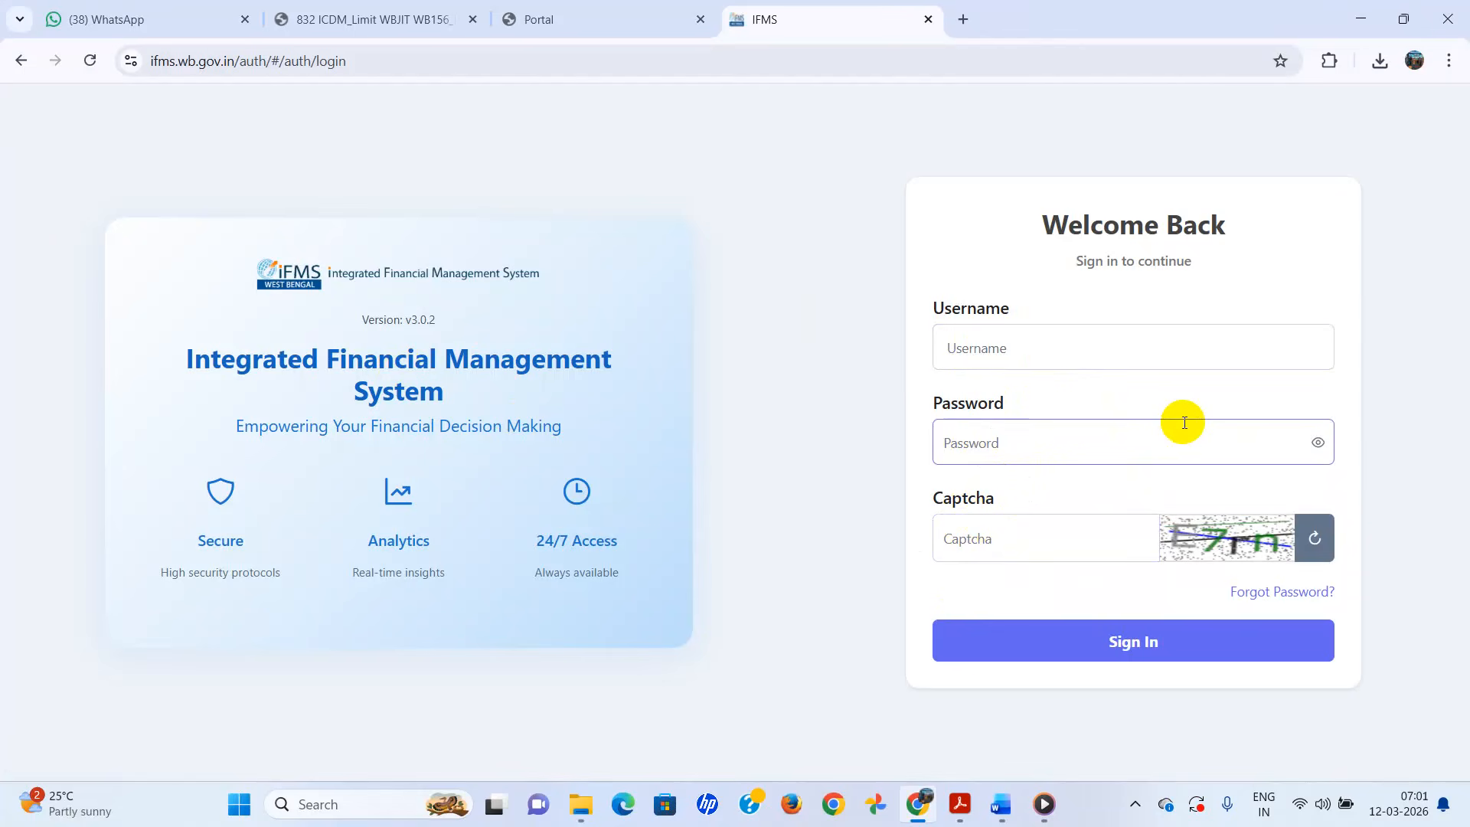
click(1007, 353)
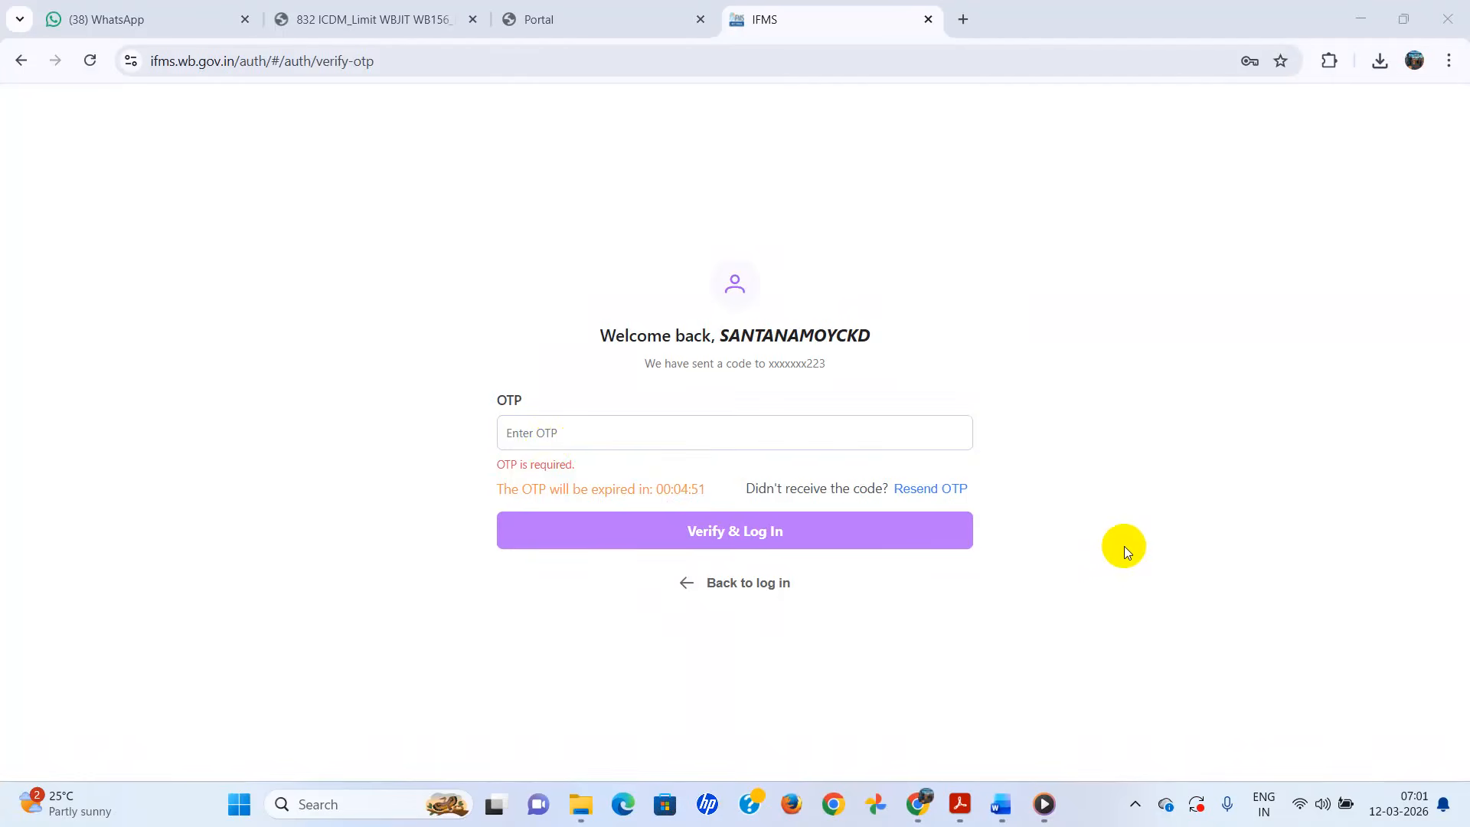
key(ctrl+v)
click(723, 528)
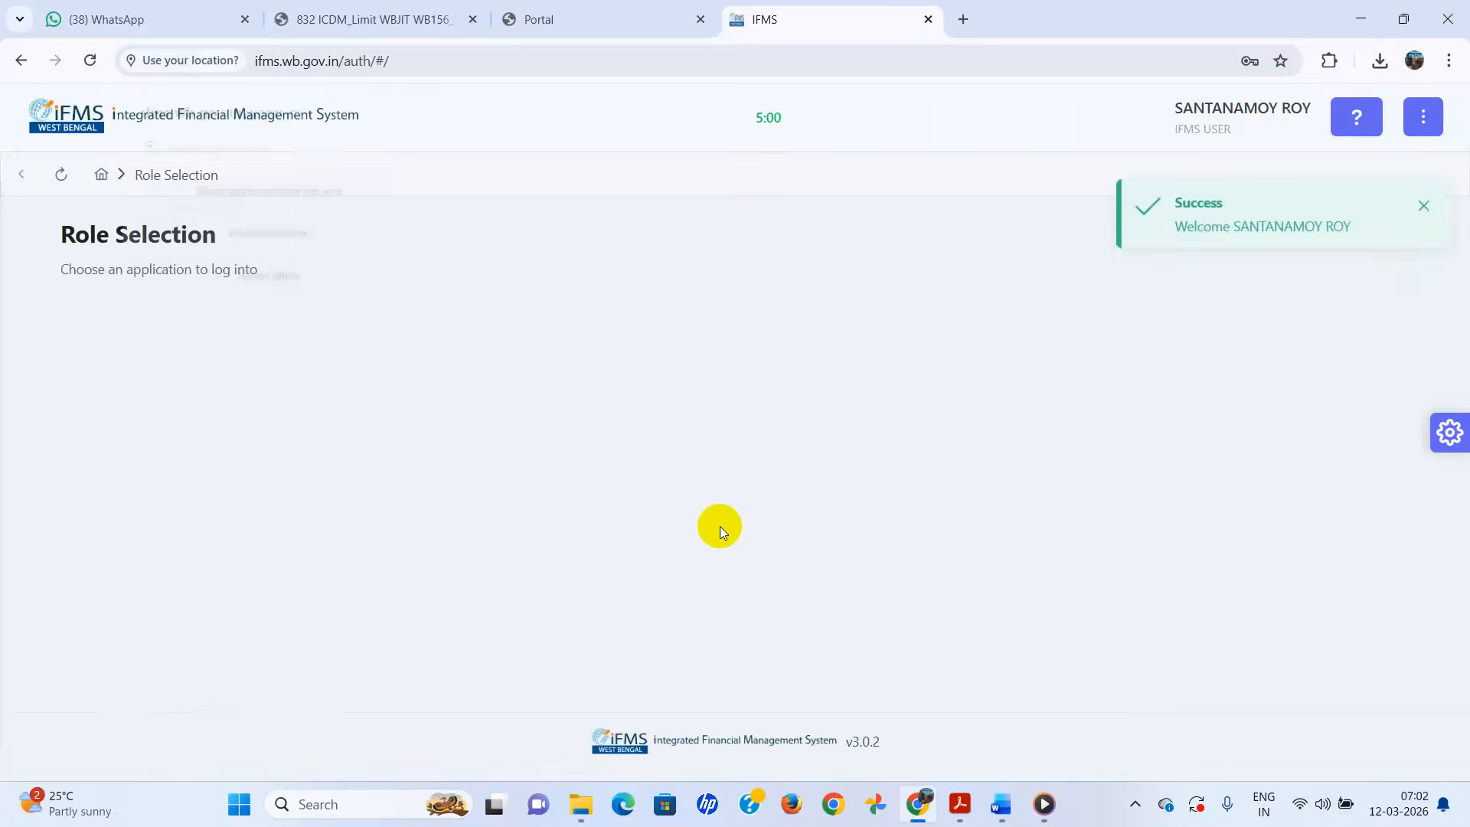
- Dismiss the welcome and location prompts and enter the WBJIT Billing application
click(1423, 205)
click(397, 107)
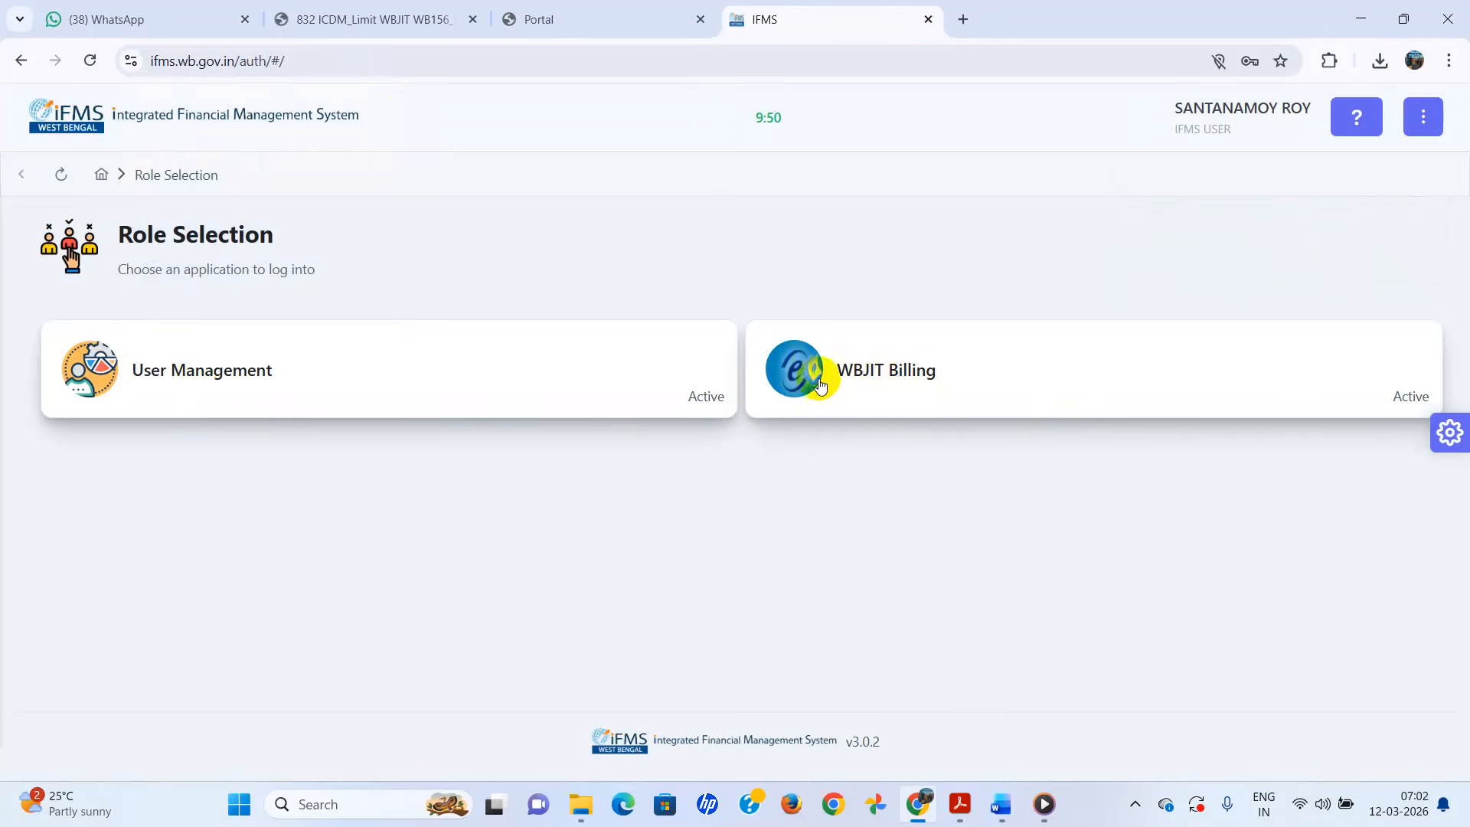
click(879, 377)
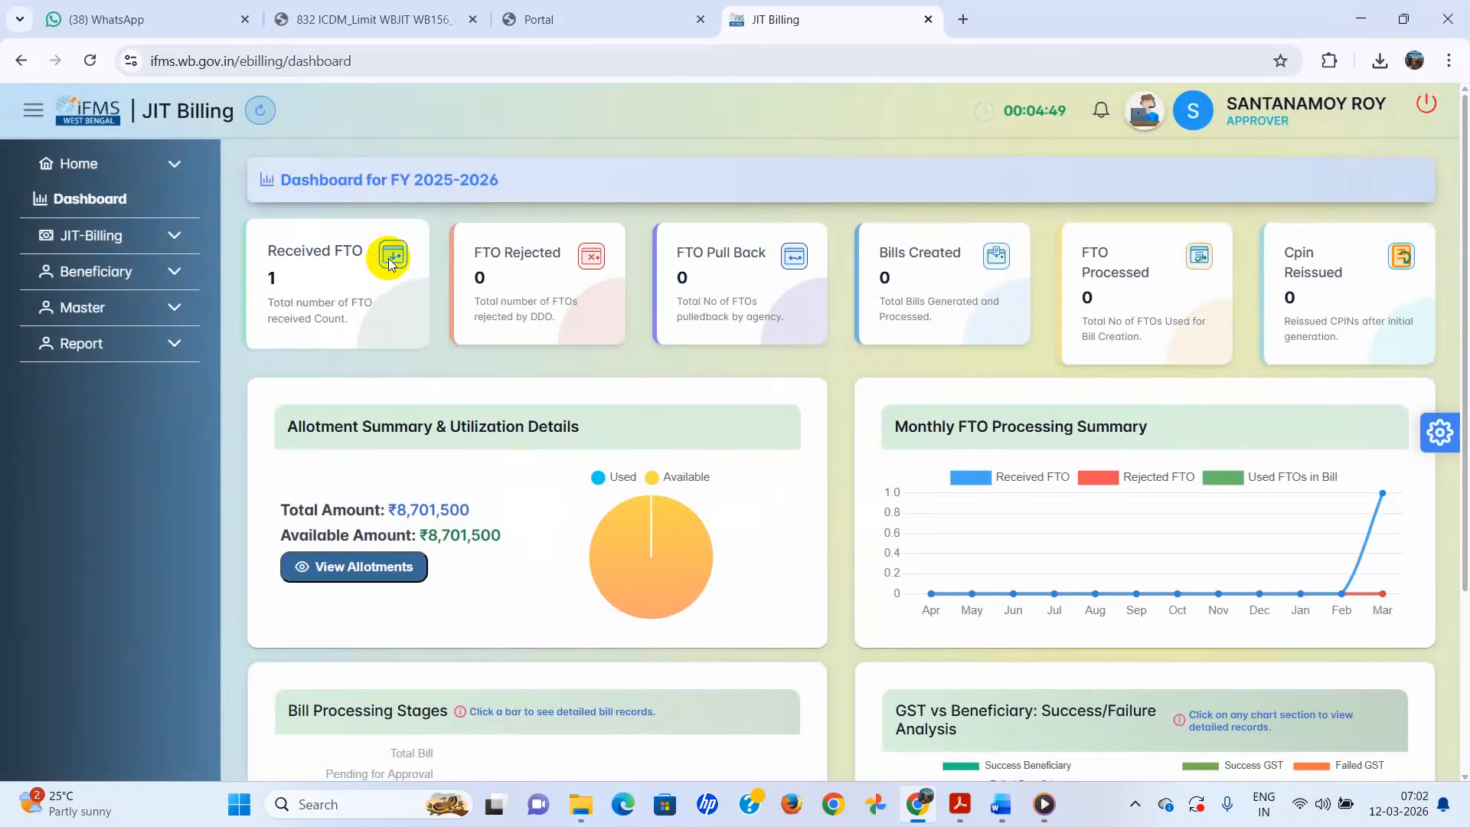
- Select the received 635-payee CDPO Chakdaha FTO under Received FTO and start bill generation
click(155, 243)
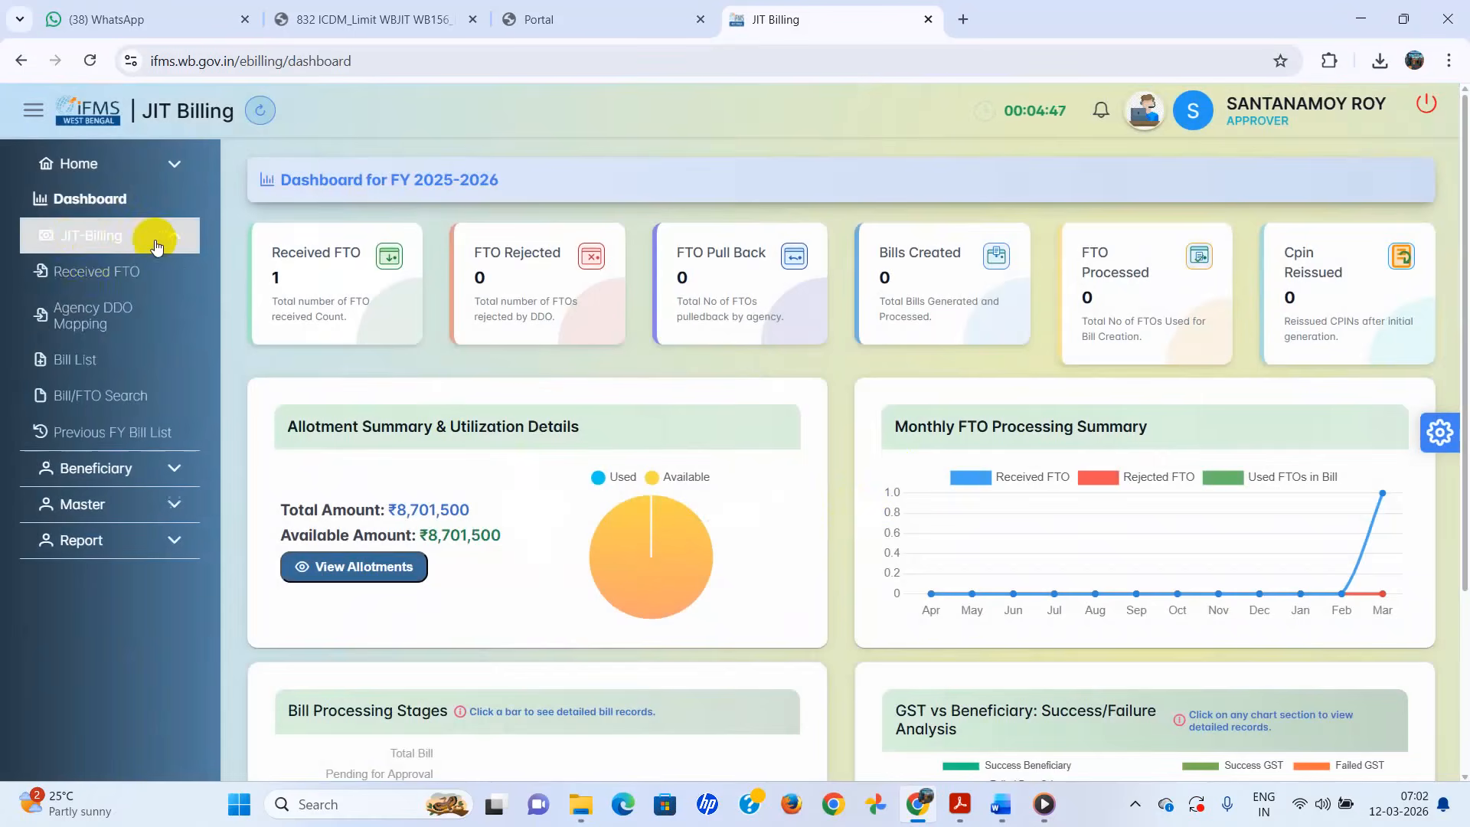
click(95, 280)
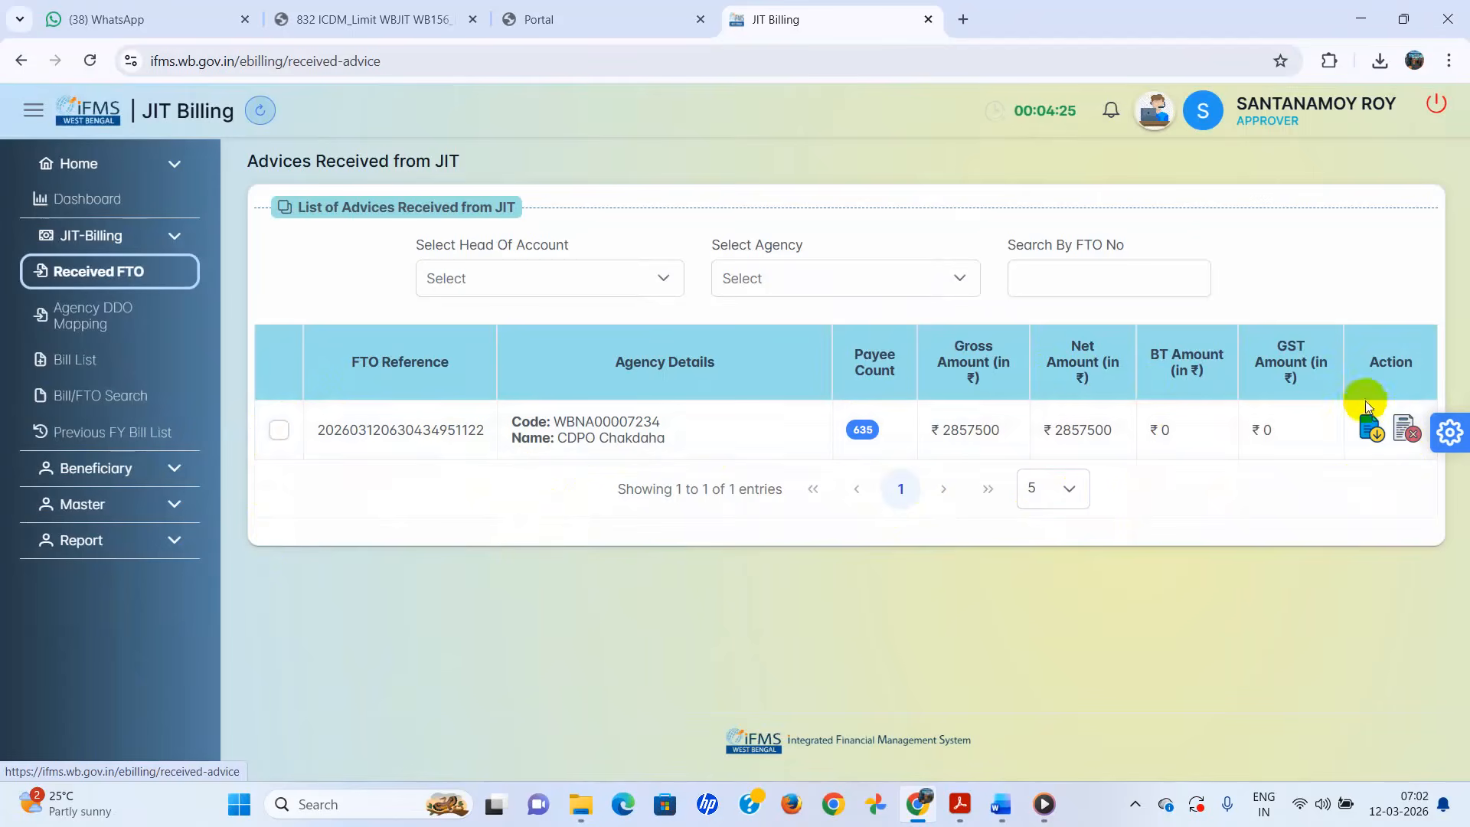
click(279, 431)
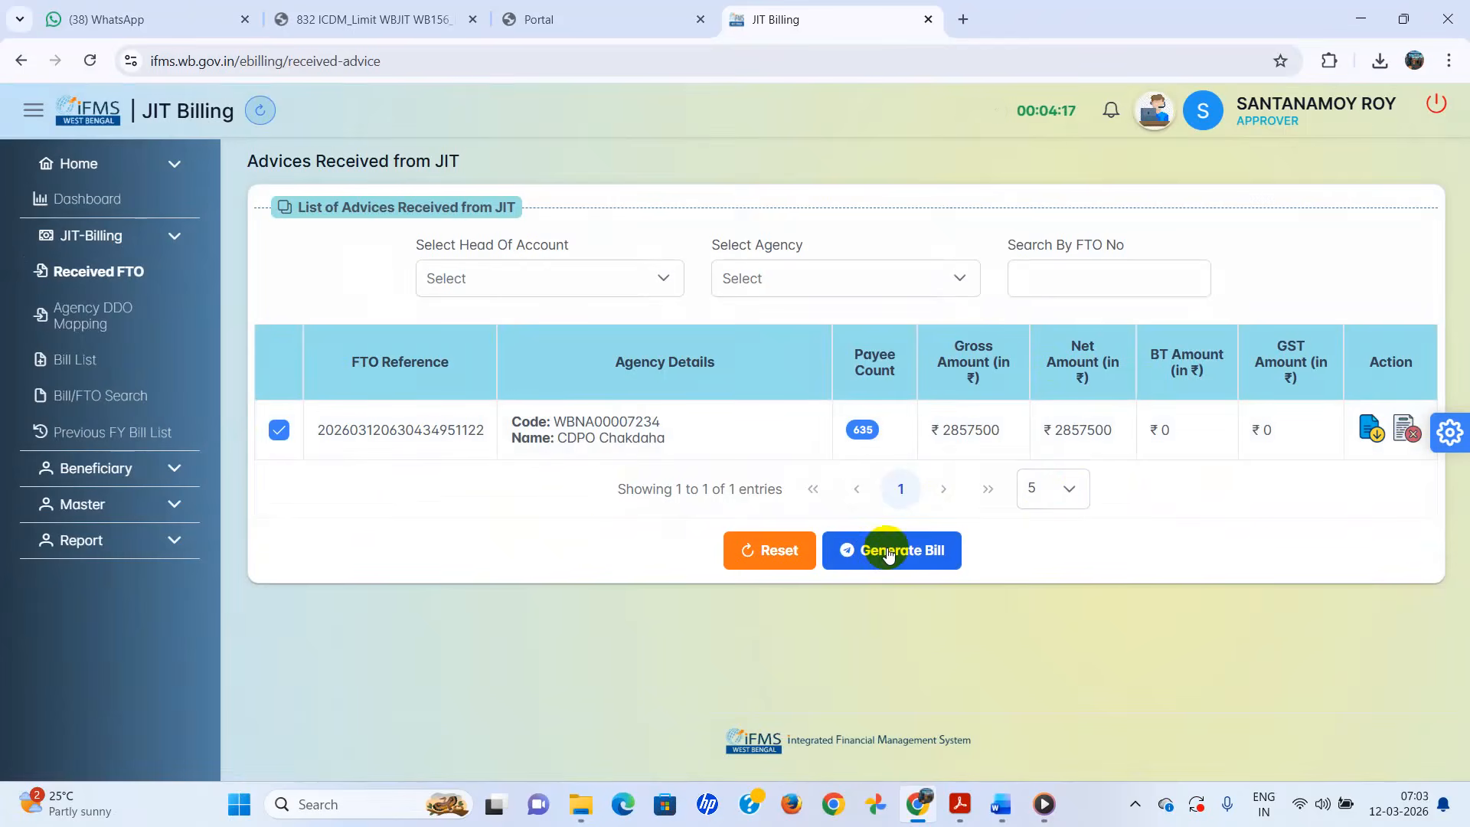
click(770, 560)
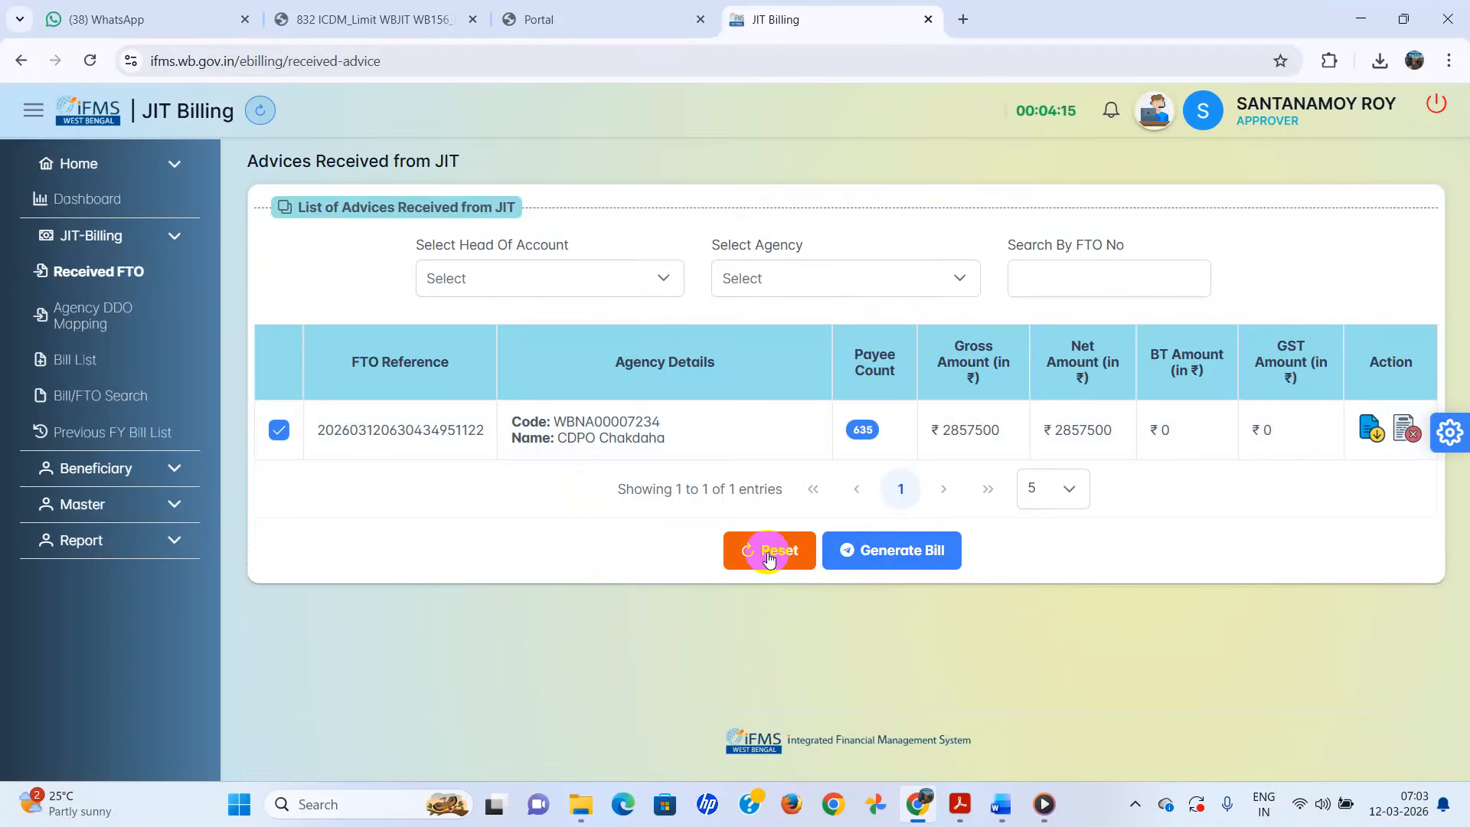
click(887, 553)
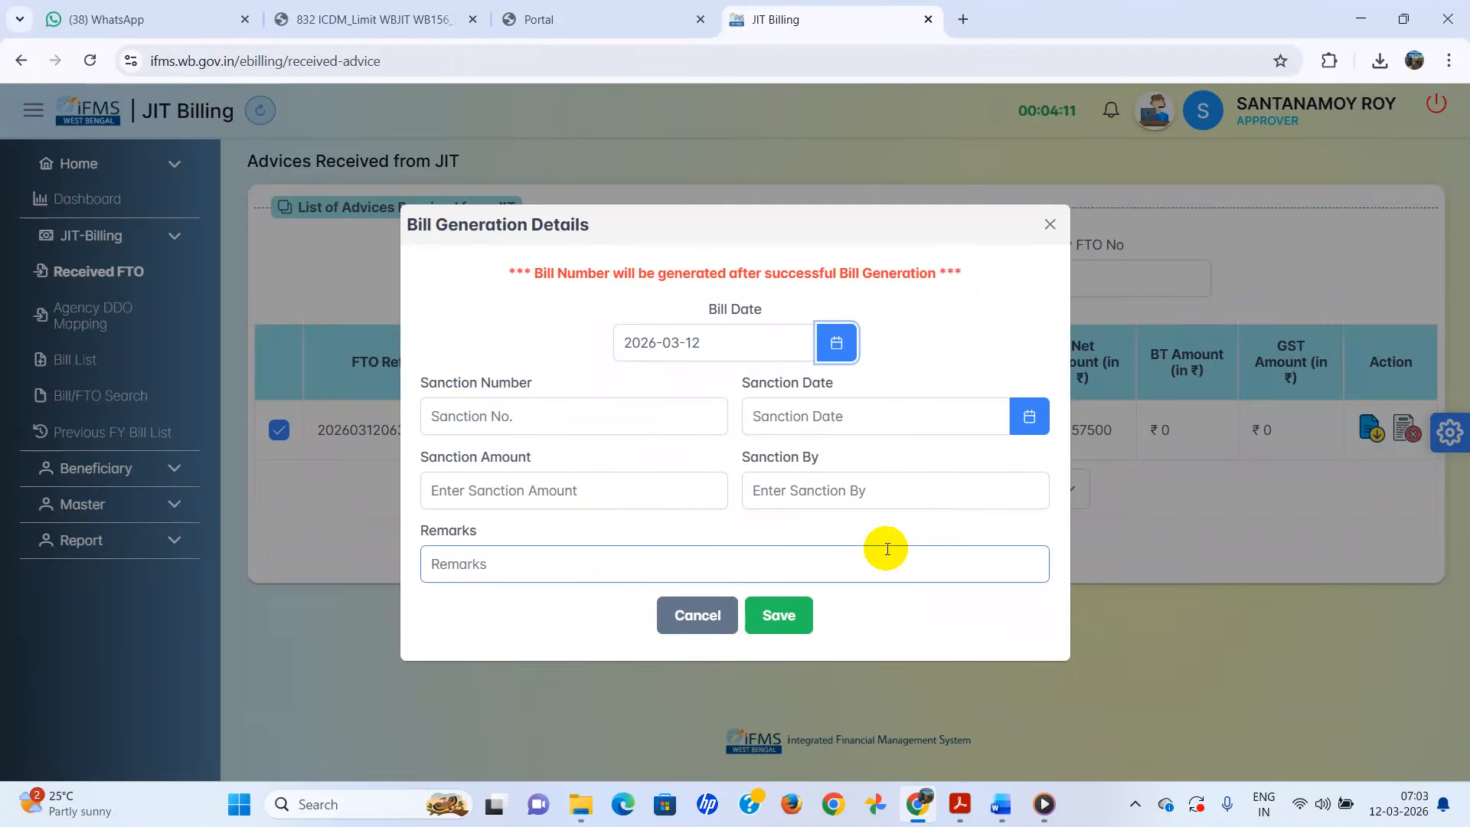
- Enter sanction amount 2857500 and sanctioned by CDPO CHAKDAHA, then attempt to save
click(760, 335)
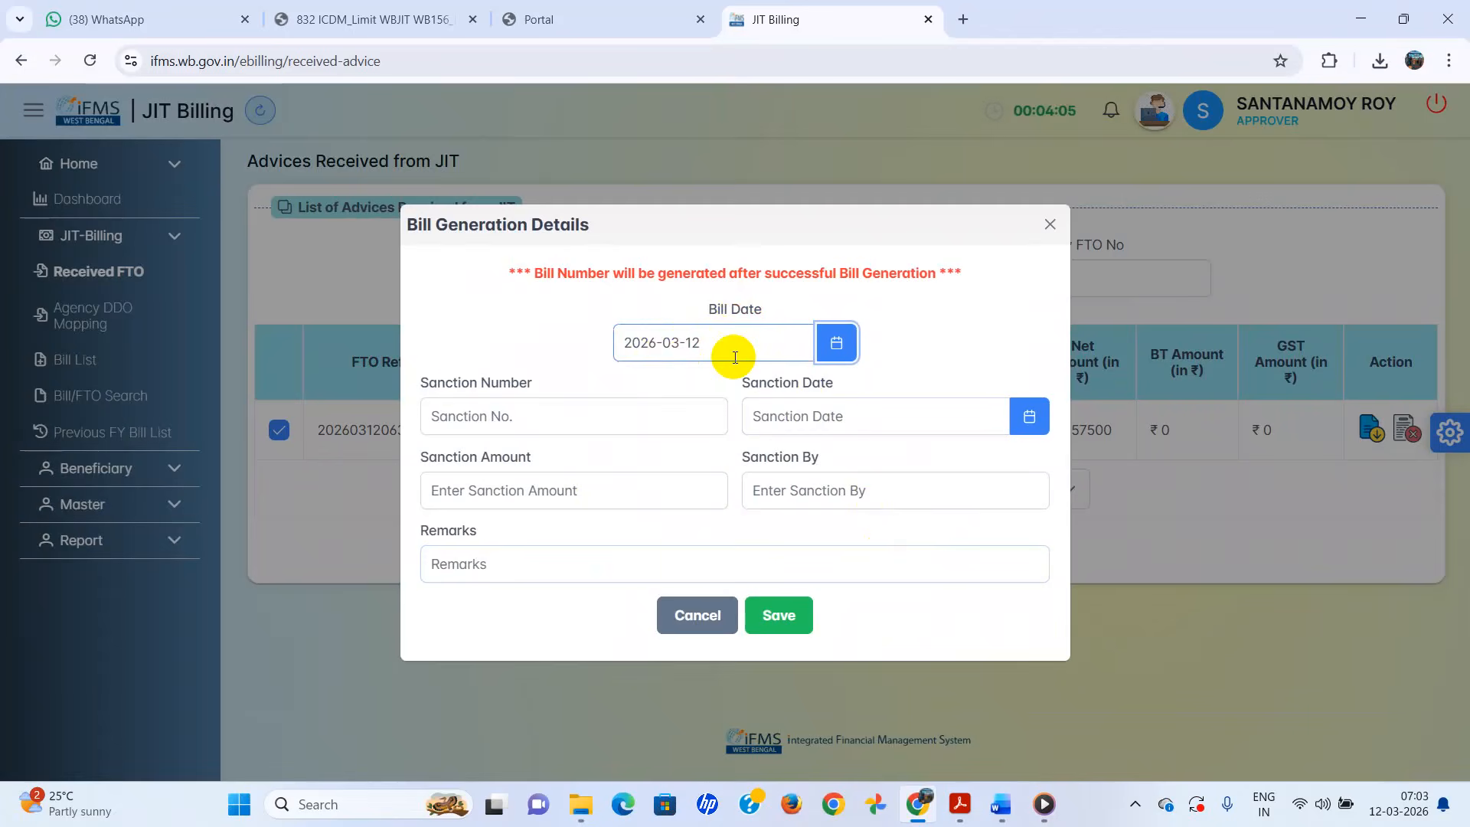
click(426, 408)
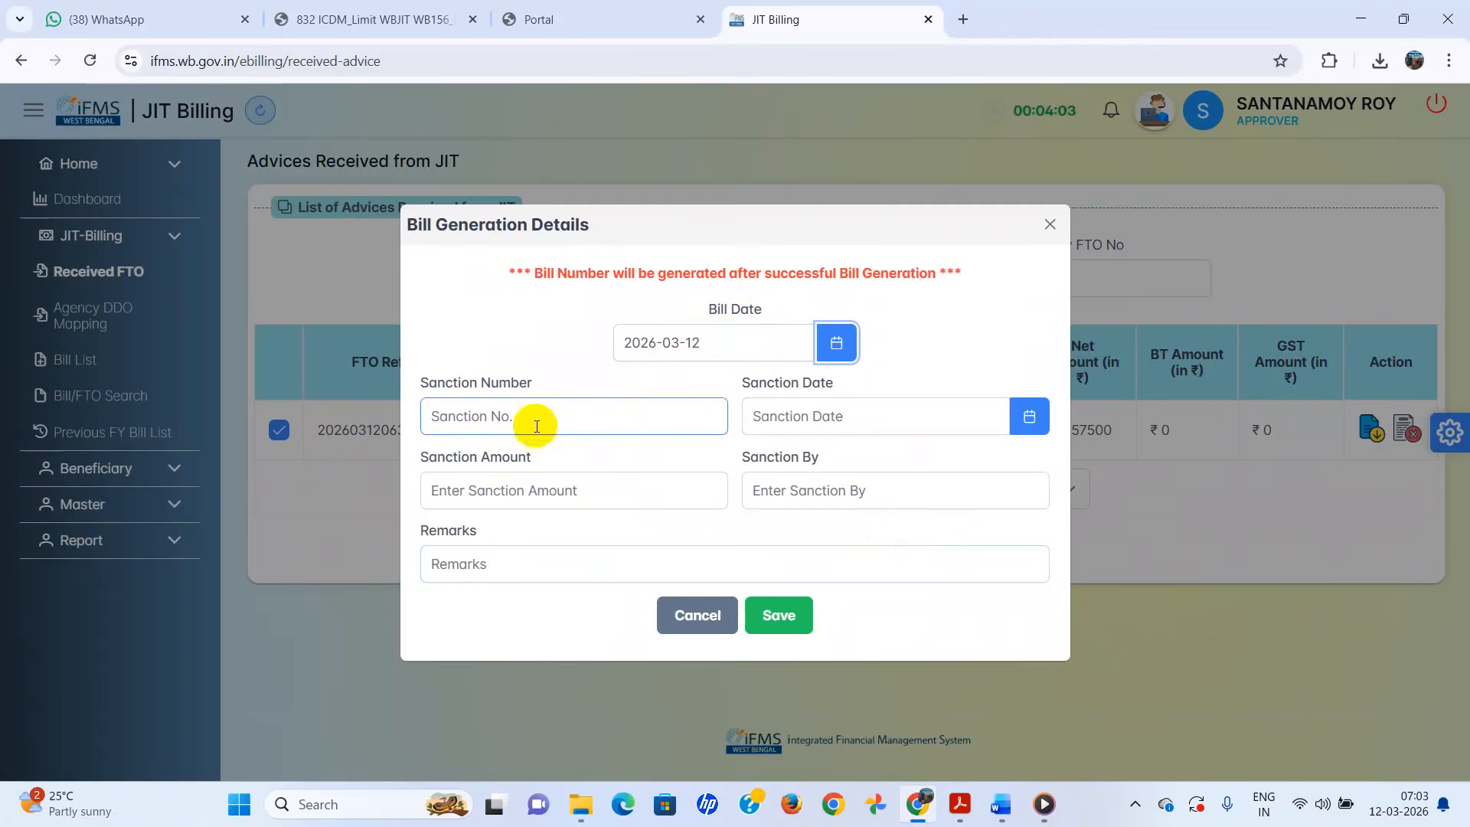
click(932, 427)
click(655, 477)
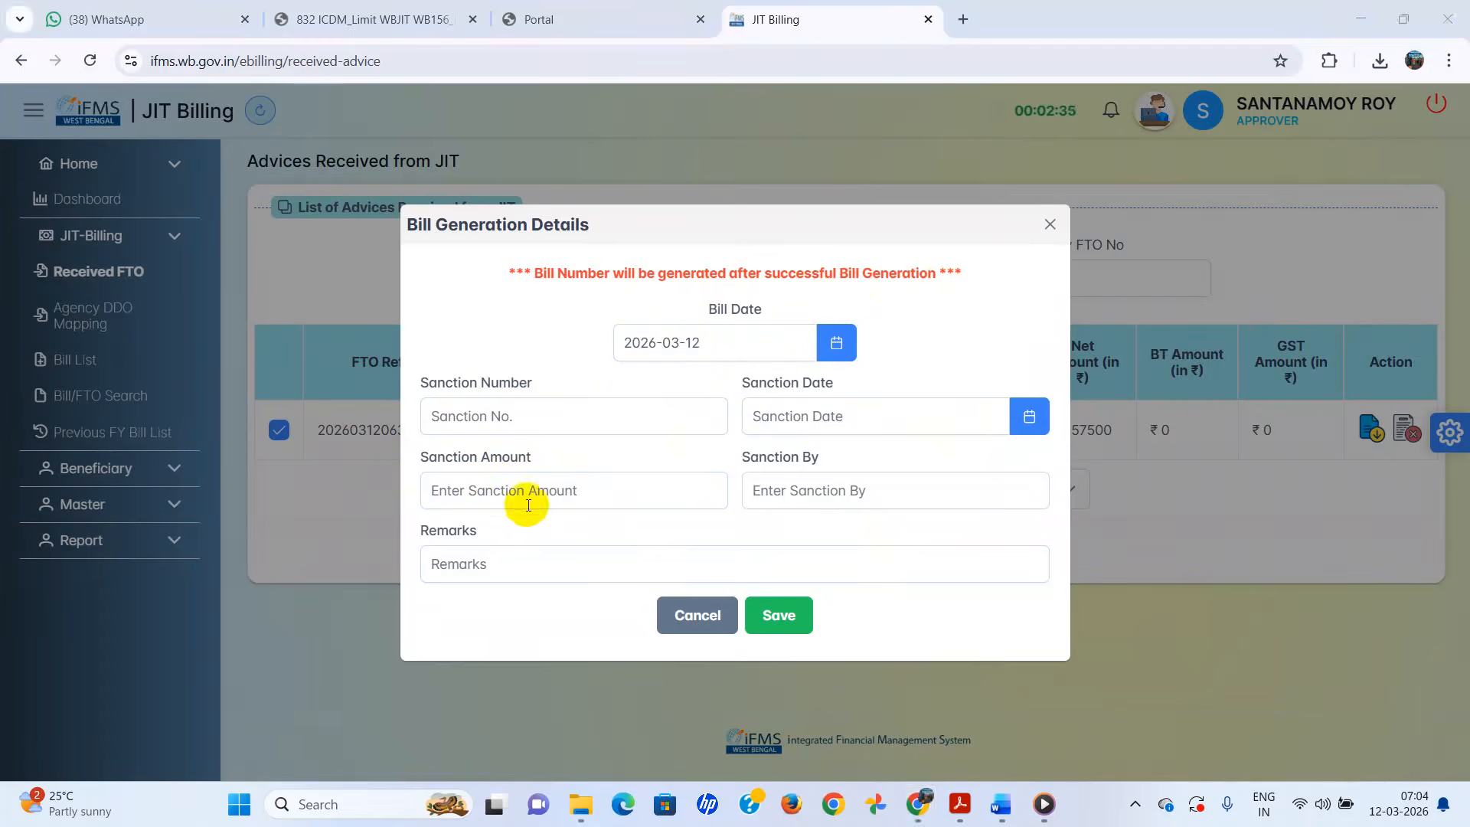
click(514, 499)
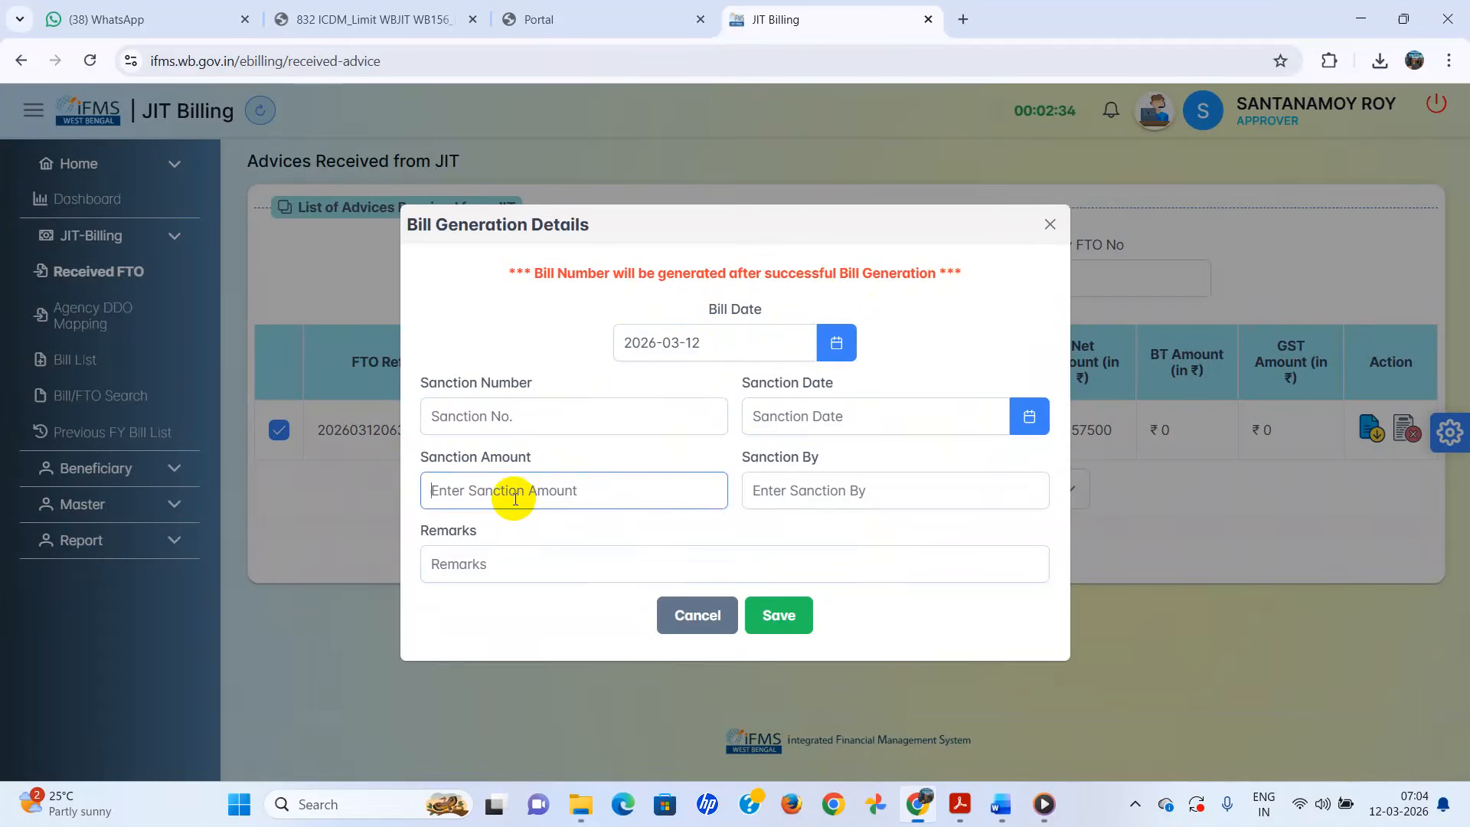
text(2)
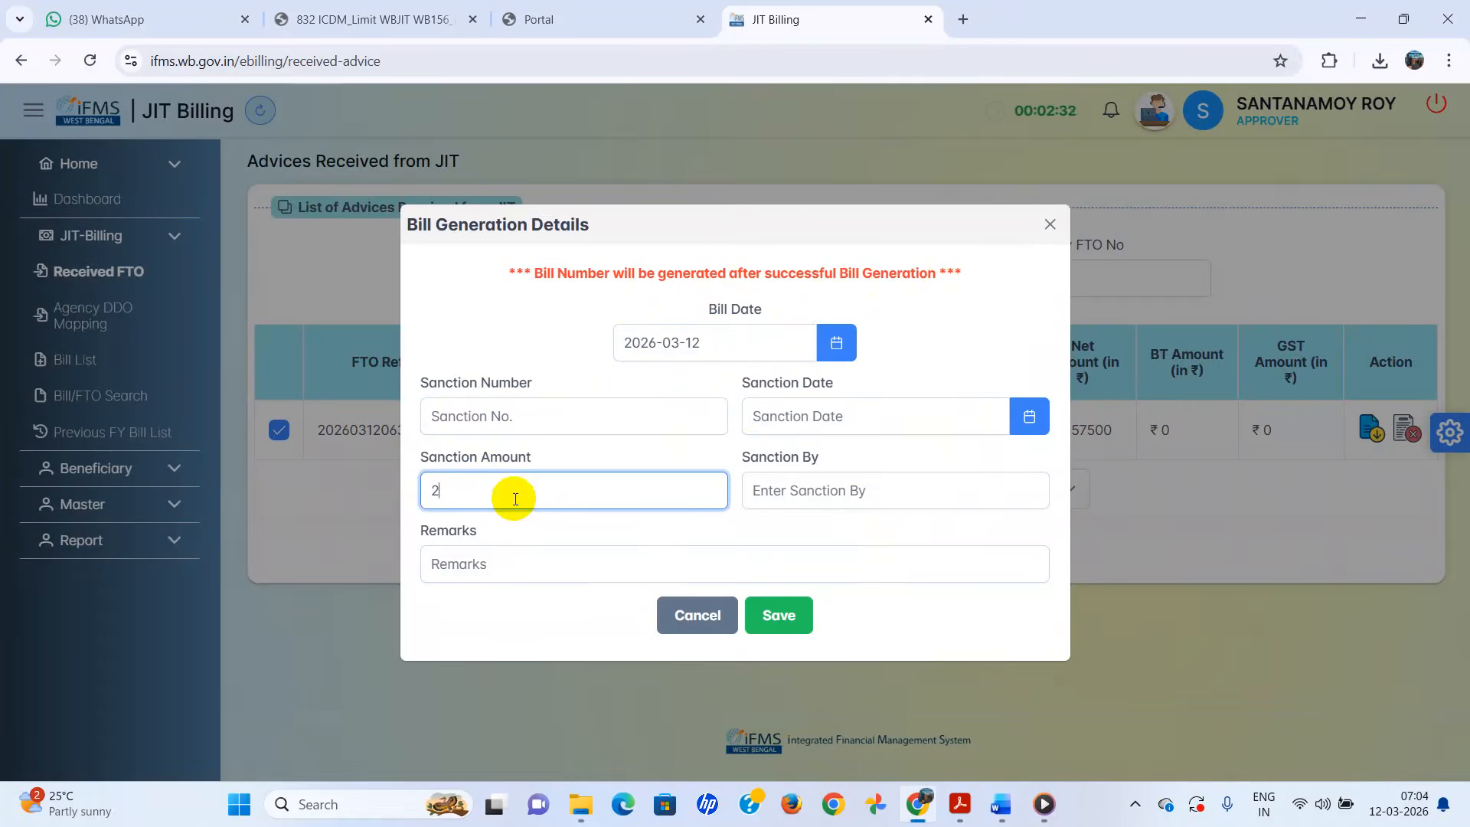
text(857500)
click(794, 491)
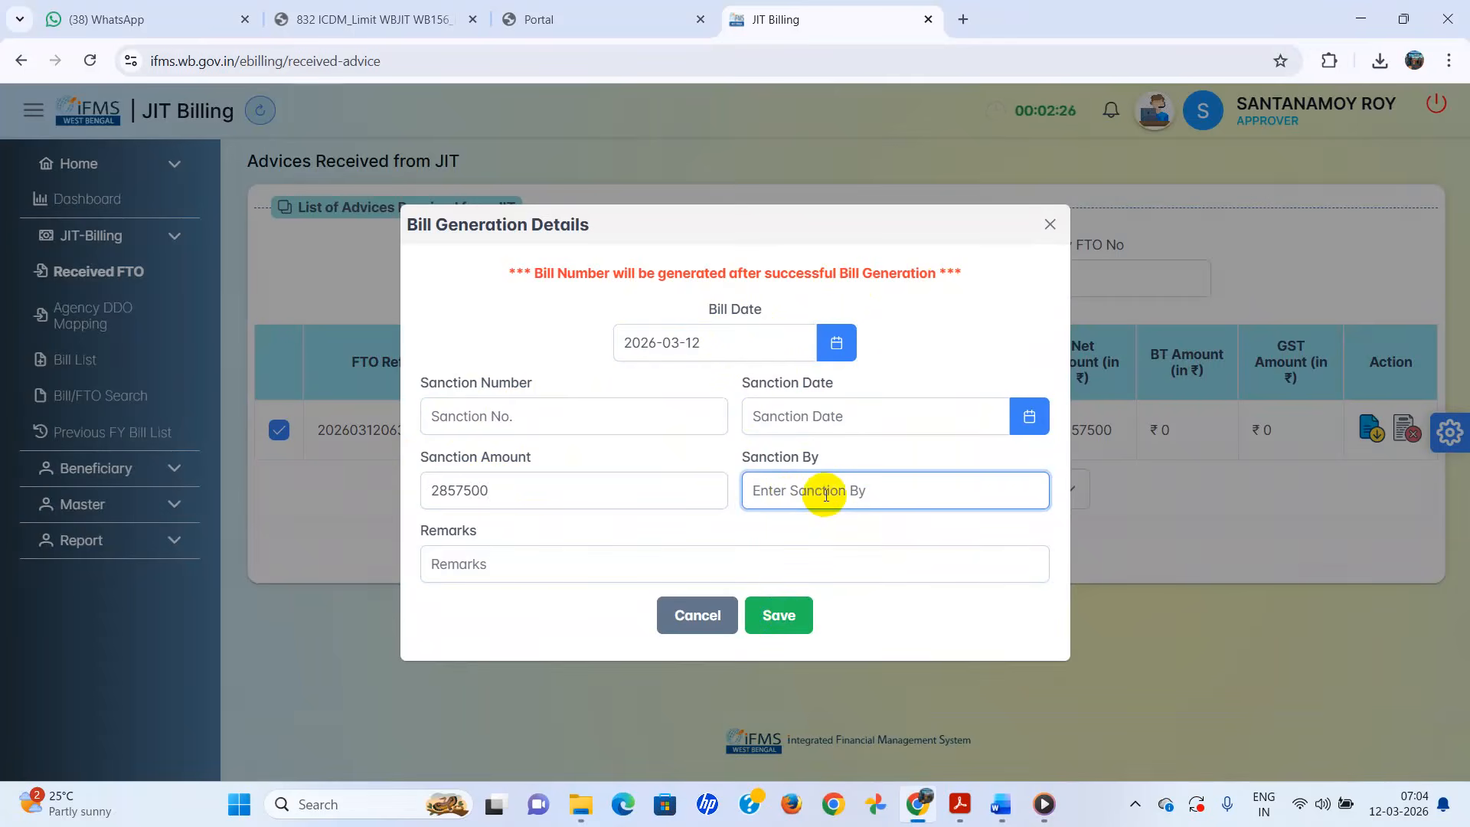
text(CDPO)
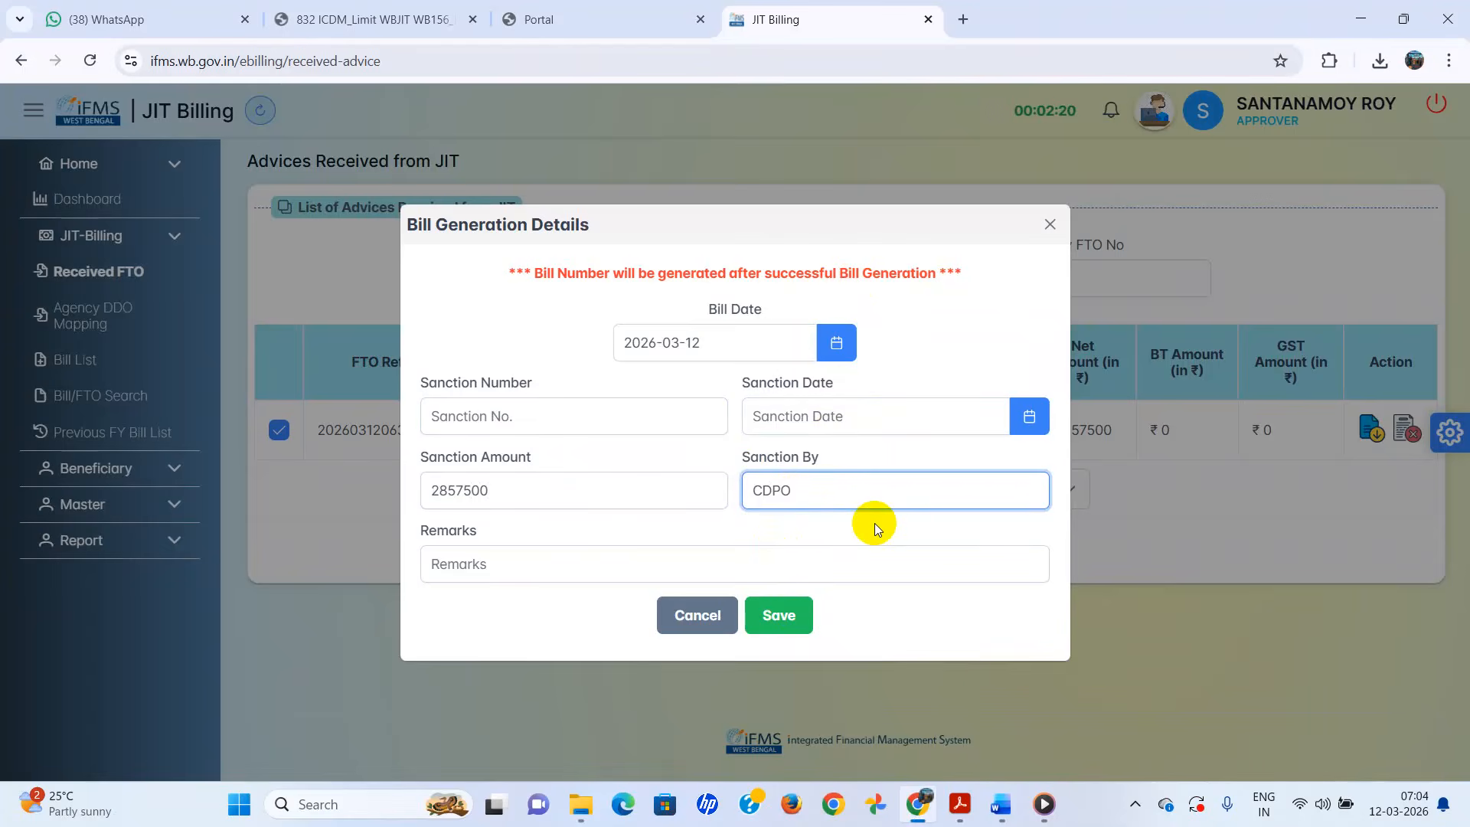
text( CHAKDAHA)
click(786, 624)
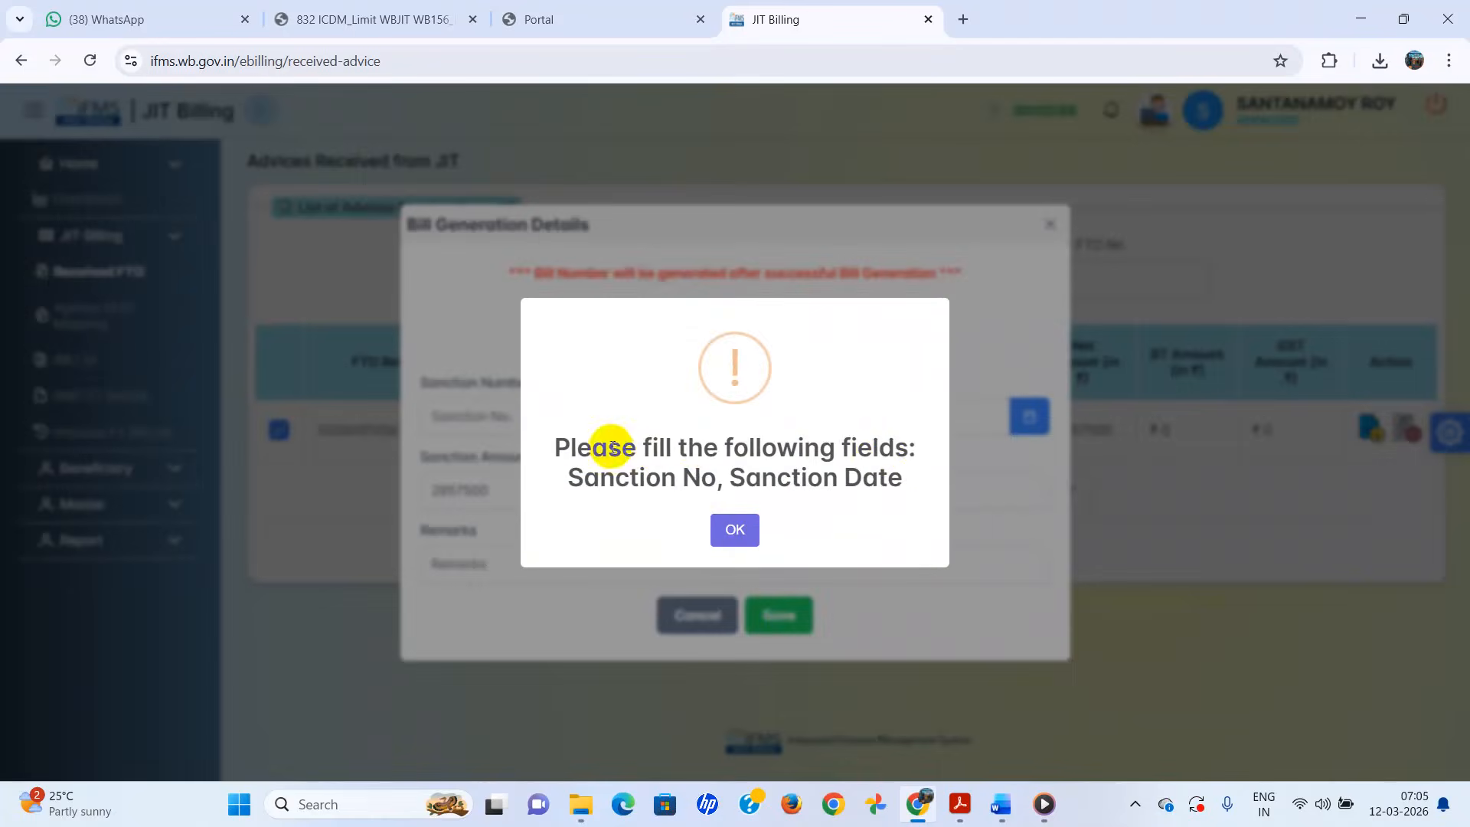
- Set the sanction date to 12 March 2026 and retry saving
click(737, 534)
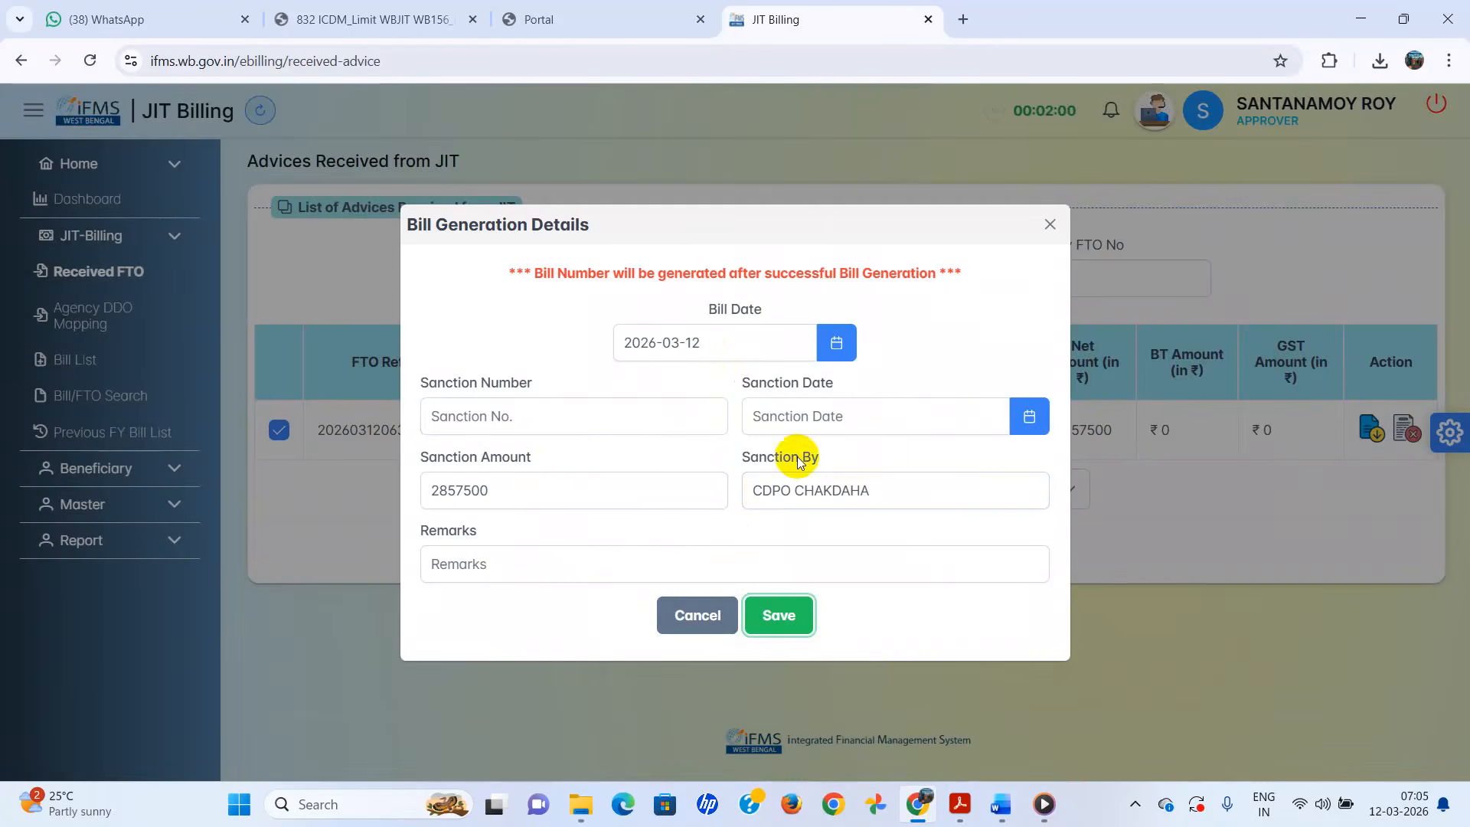
click(617, 413)
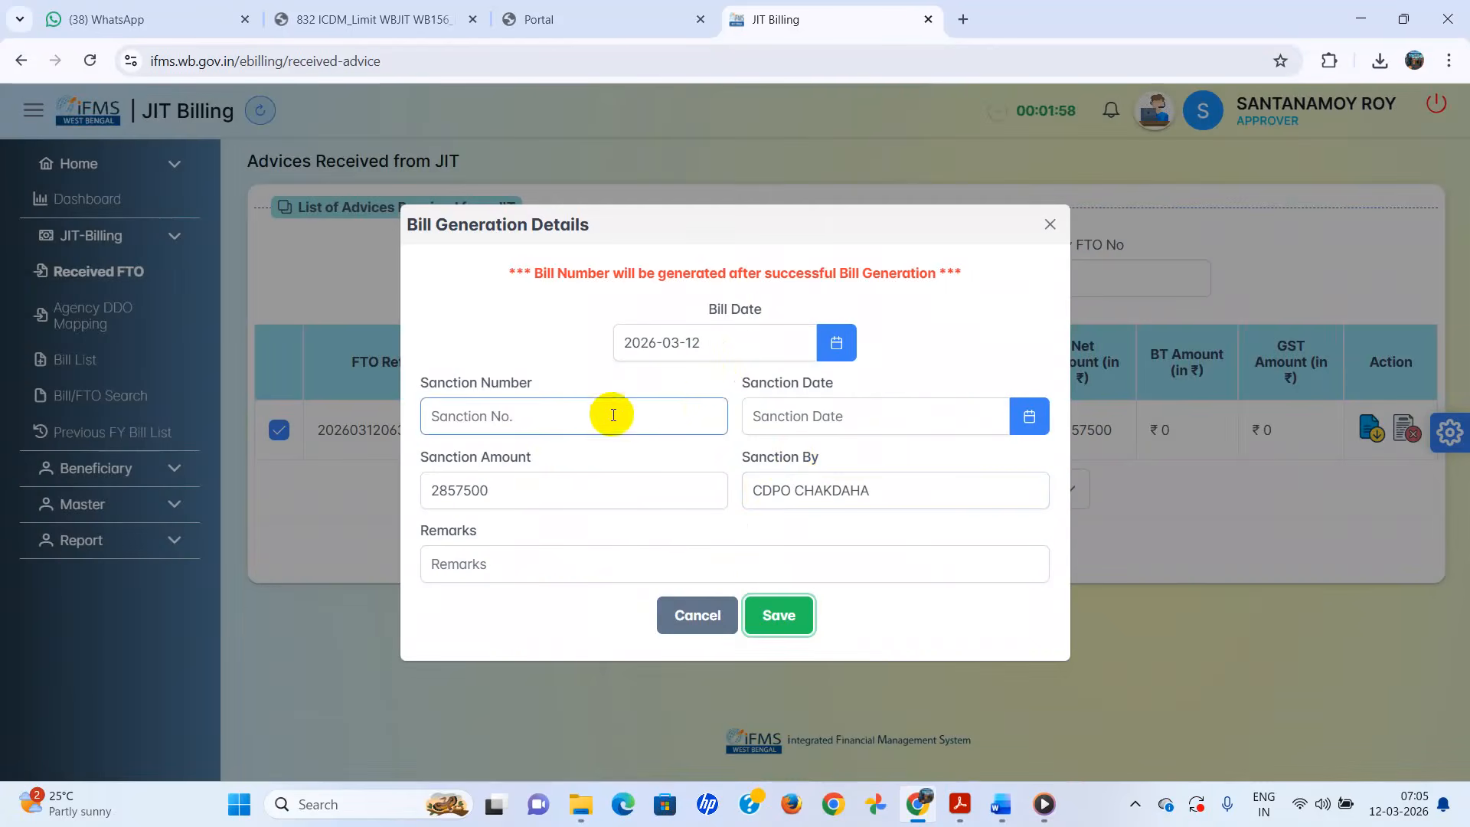
click(934, 403)
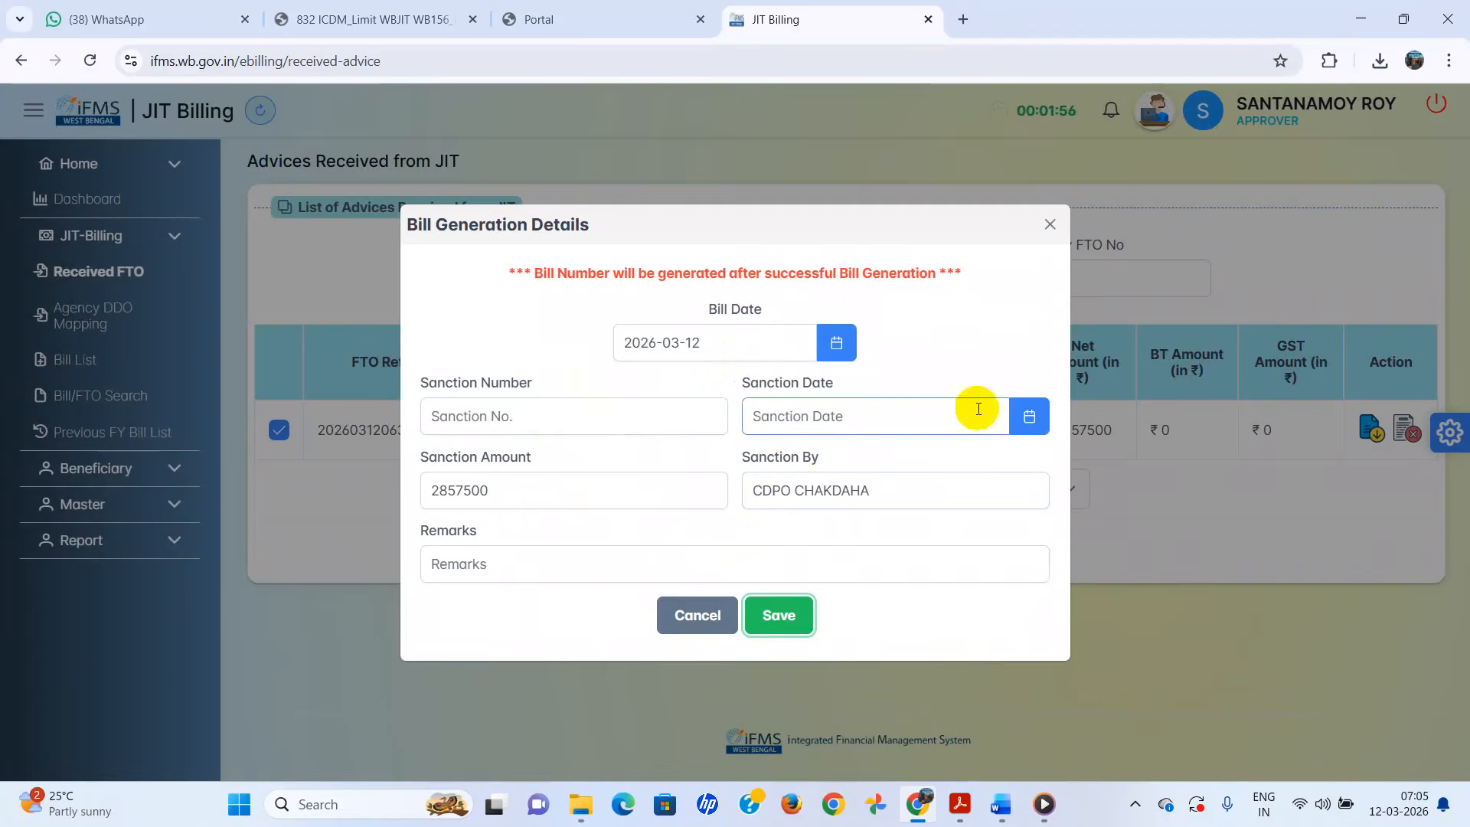
click(1031, 421)
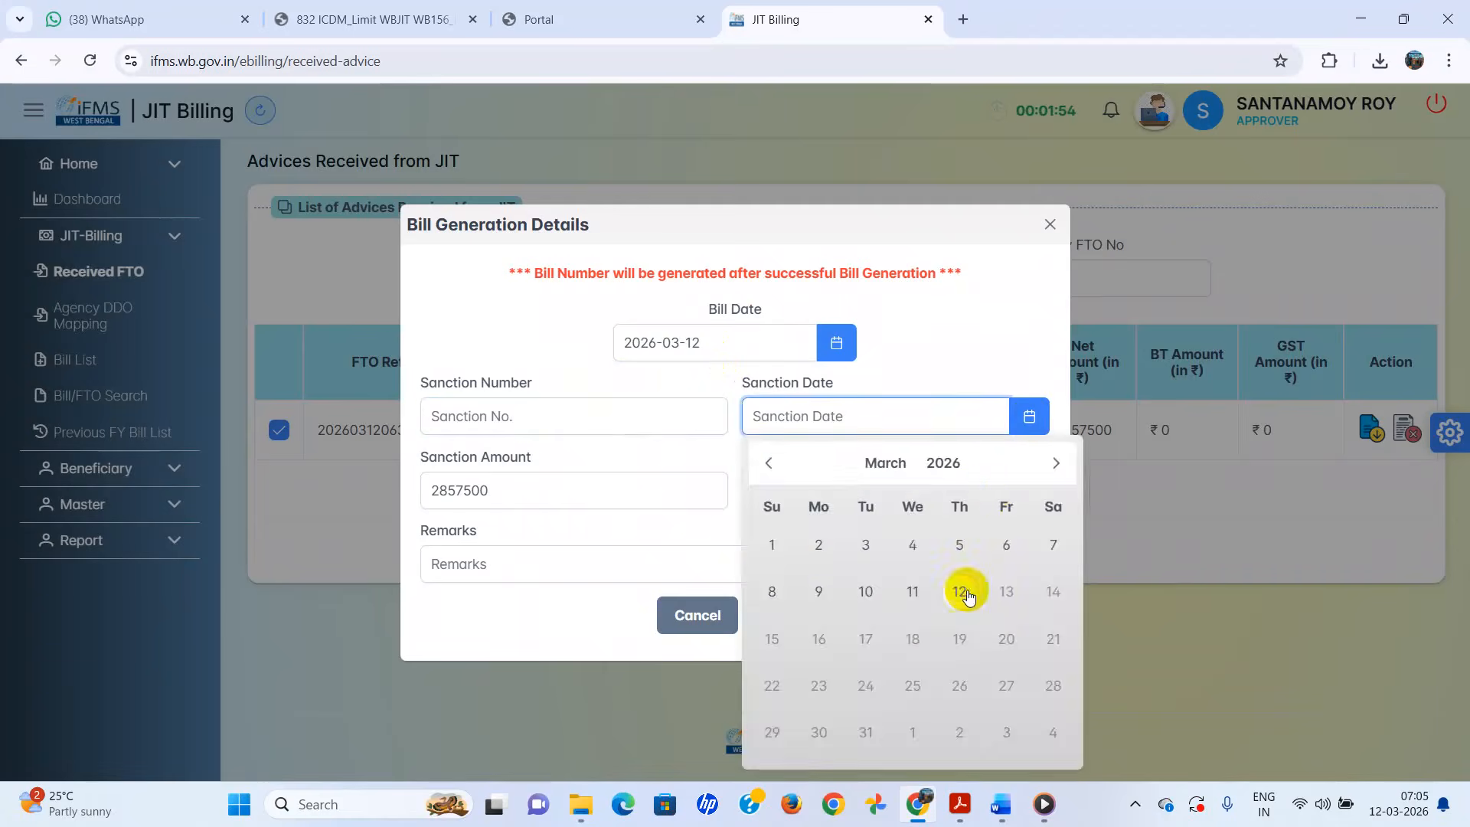
click(960, 591)
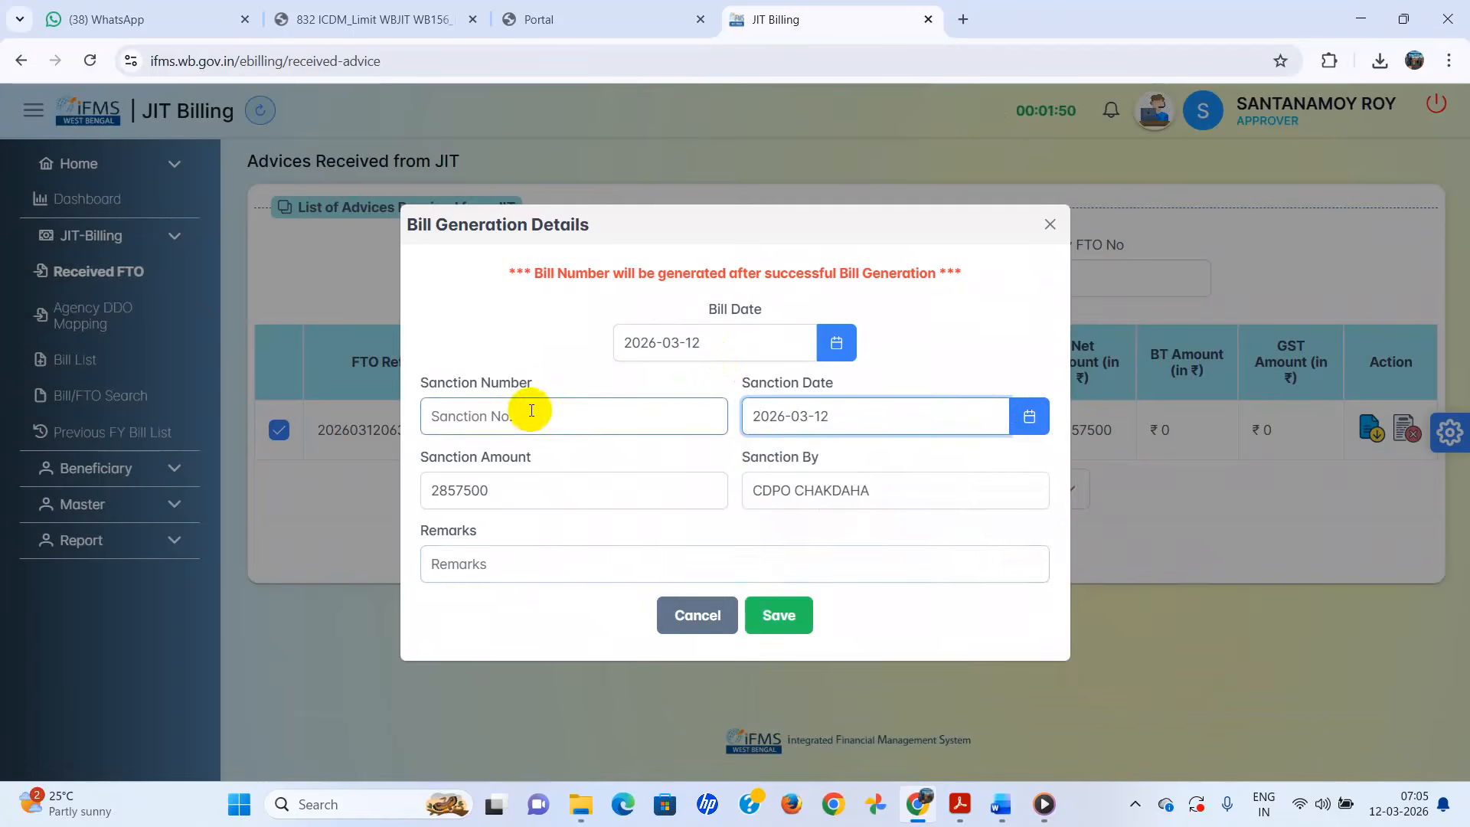
click(782, 615)
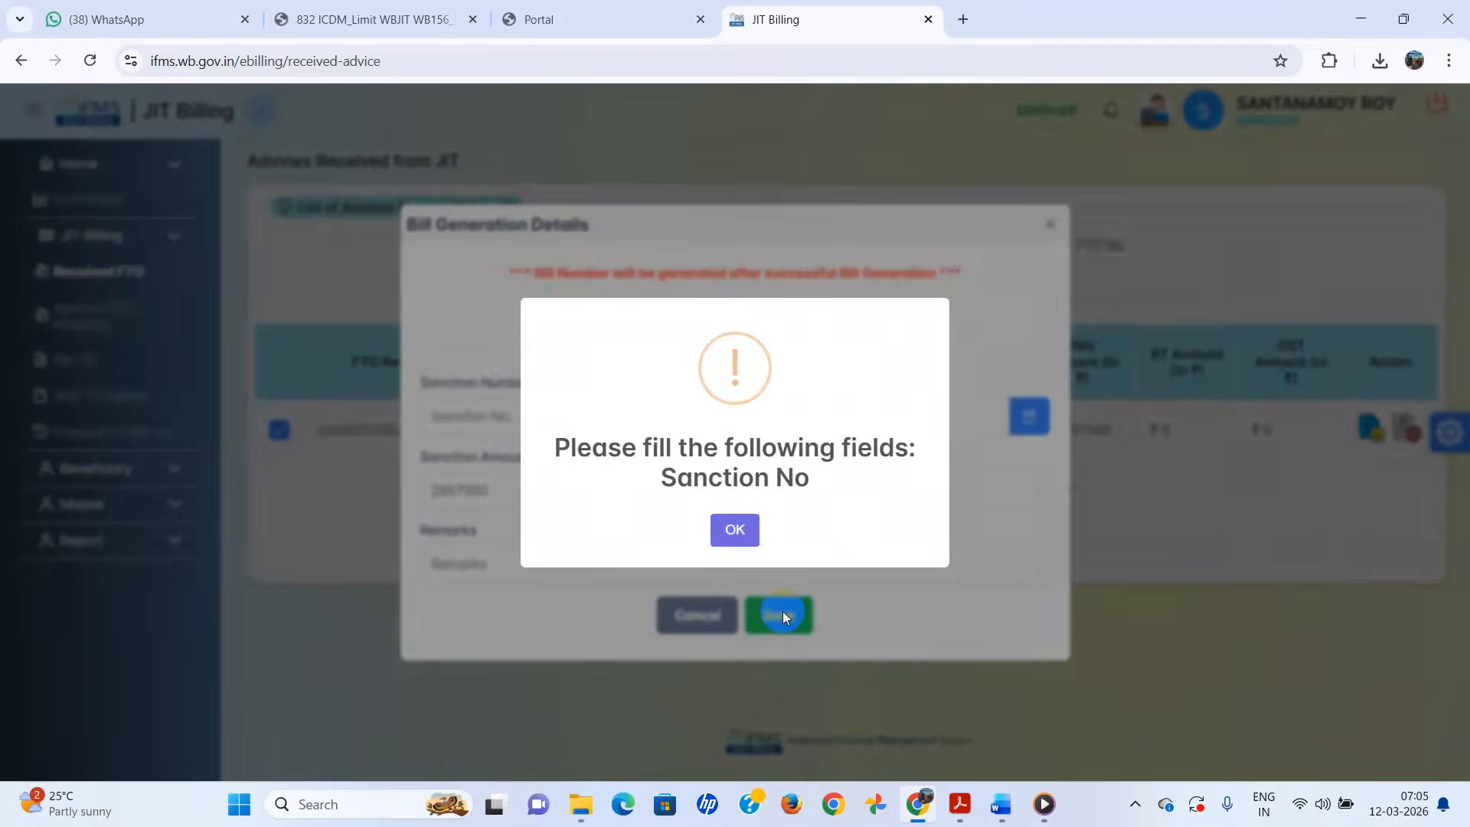
click(732, 531)
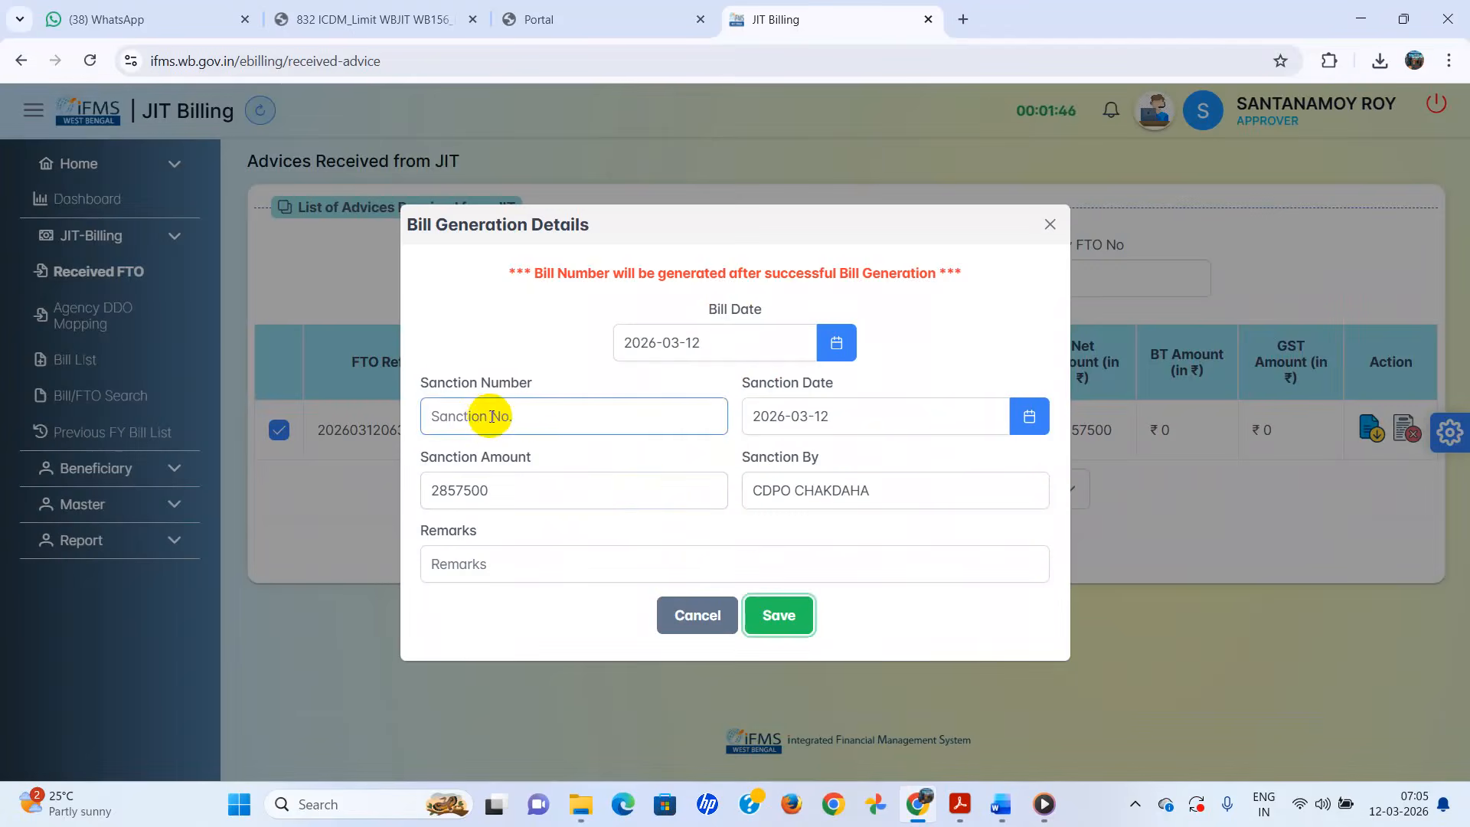
- Enter sanction number 1/2025-2026, save to generate the bill, and acknowledge the reference number
click(508, 415)
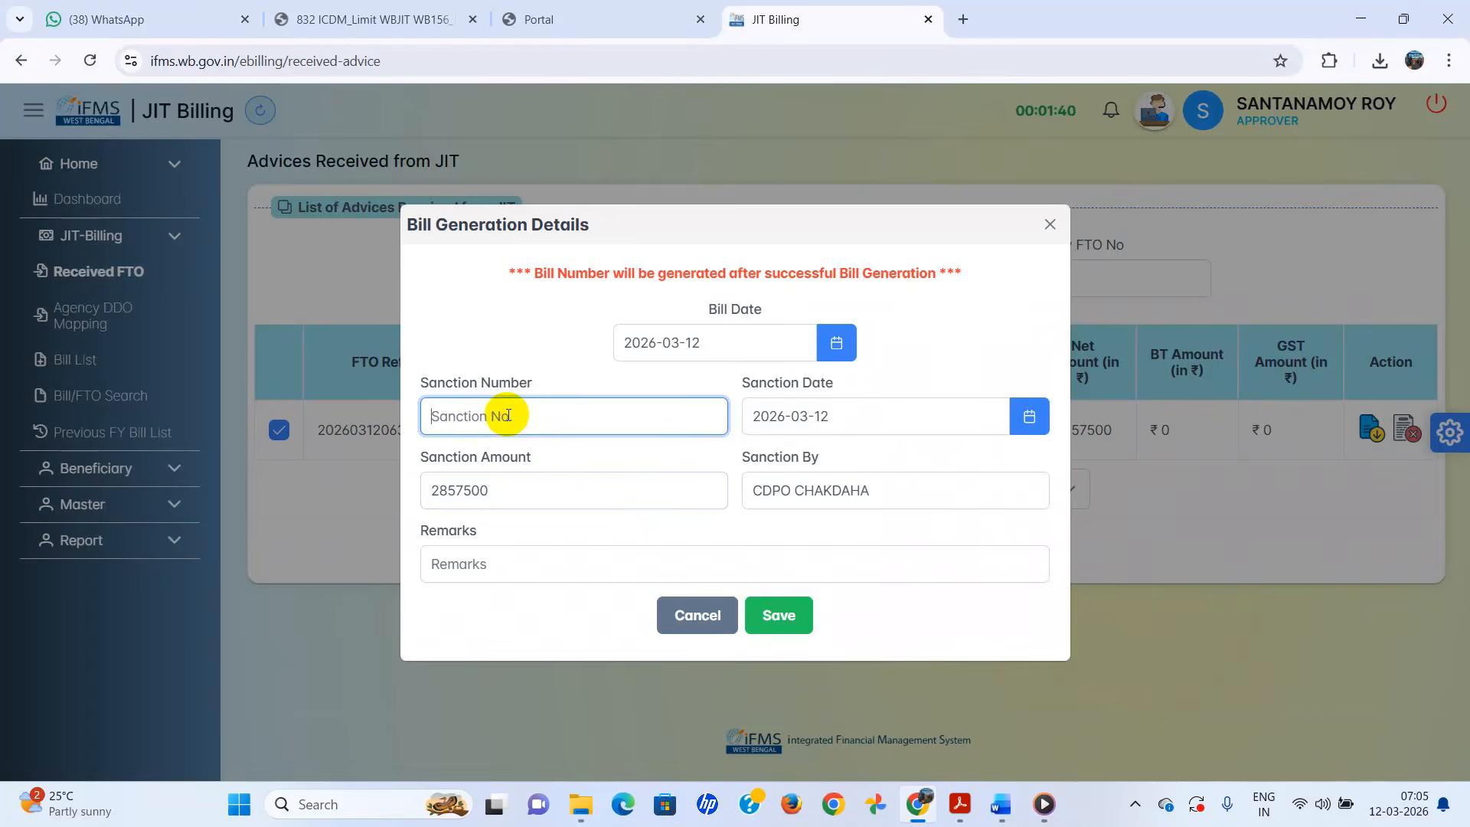
text(1/2025-2026)
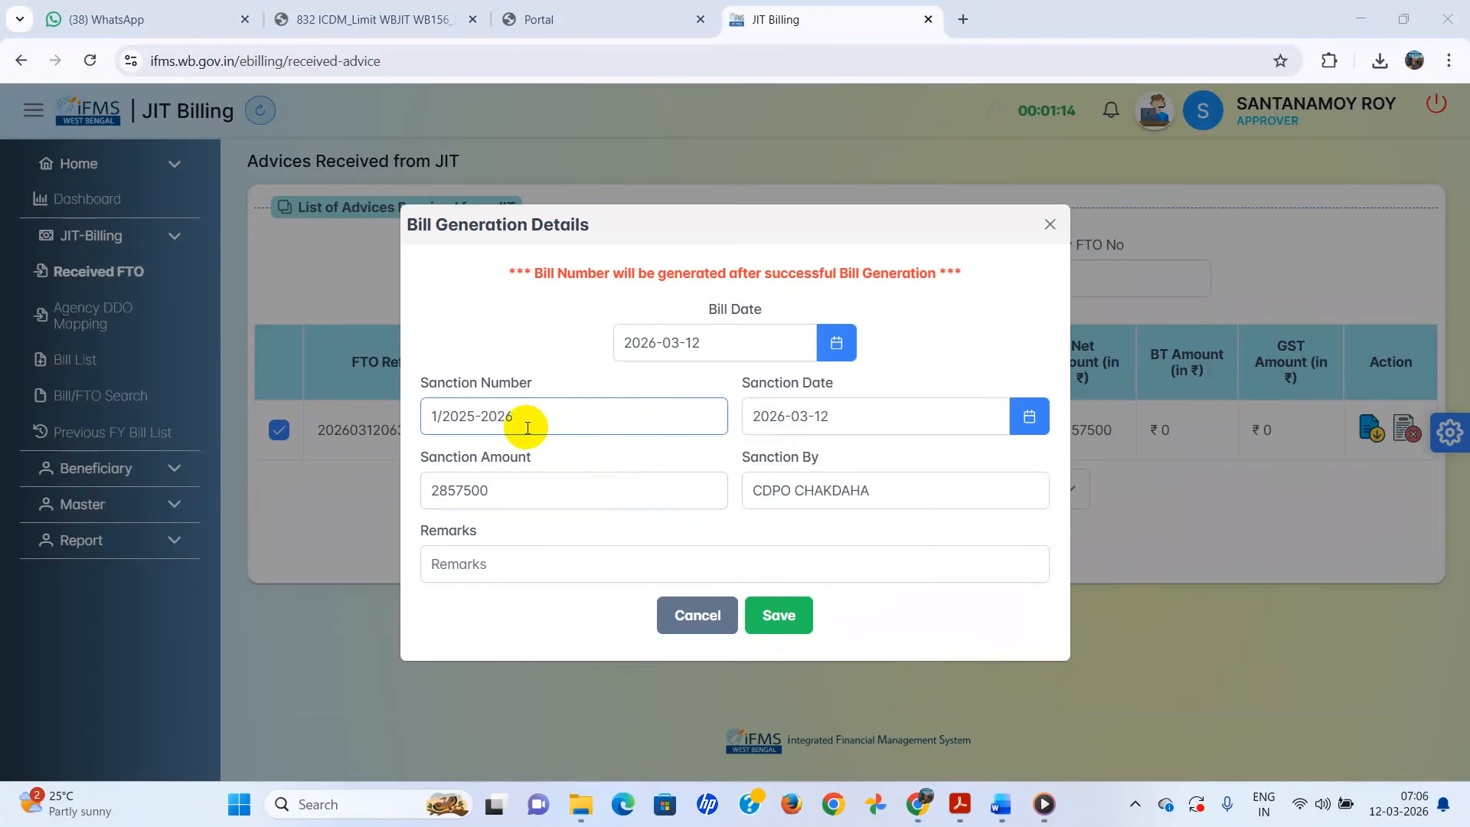
click(906, 431)
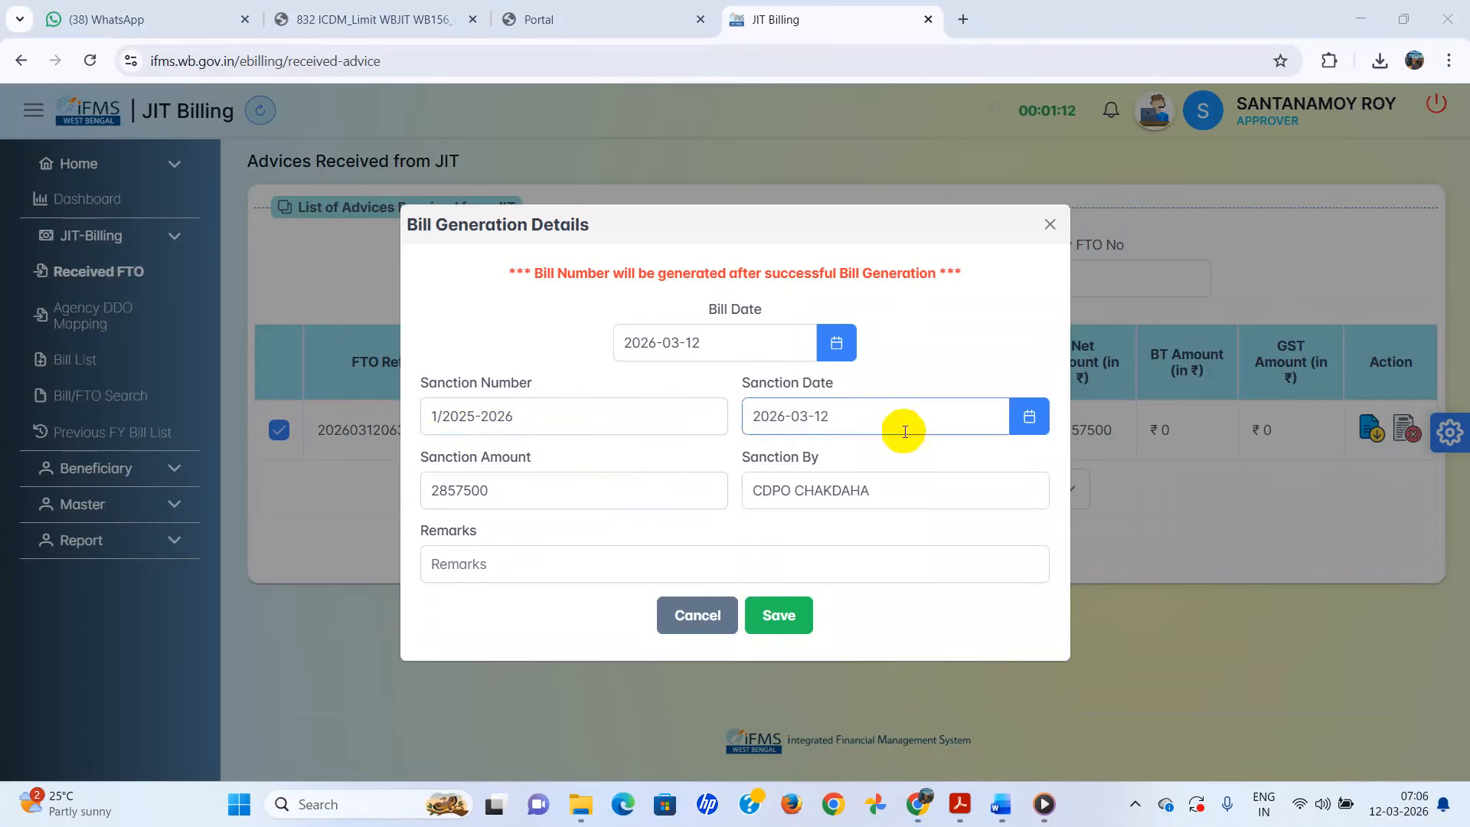
click(793, 618)
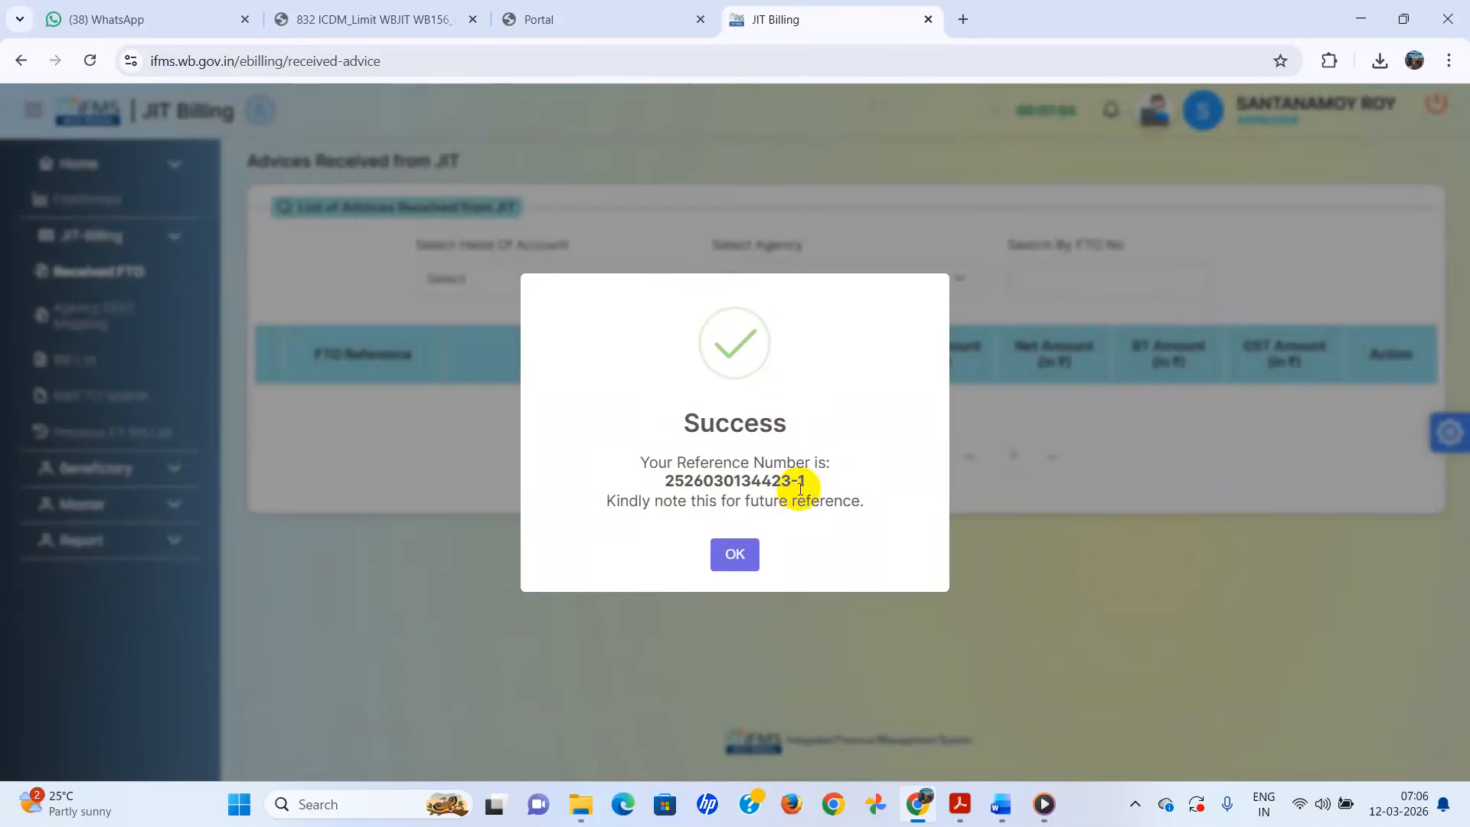
click(733, 554)
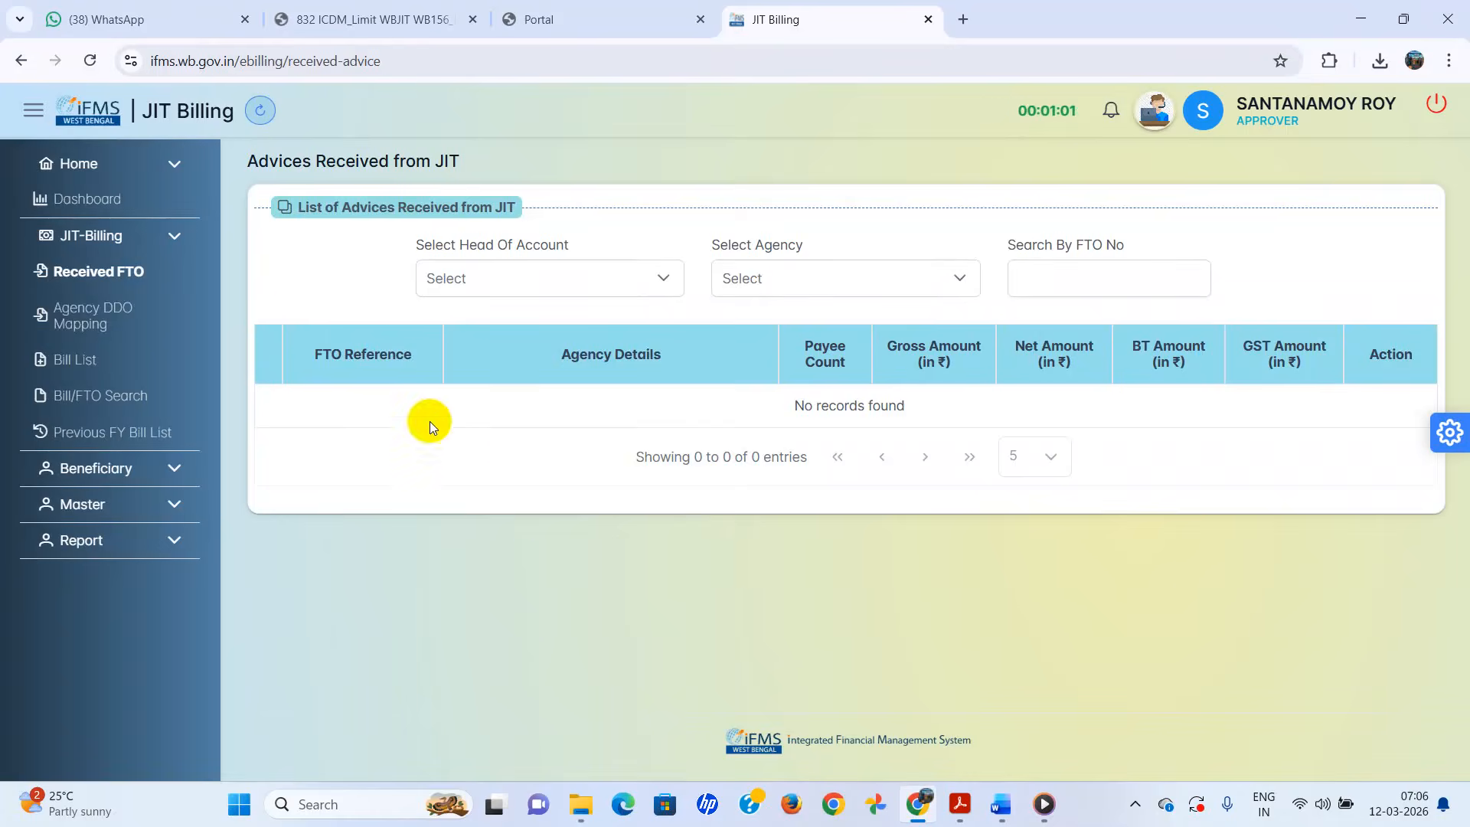
- Open the Generated Bill List showing the new NORMAL draft bill dated 2026-03-12
click(71, 365)
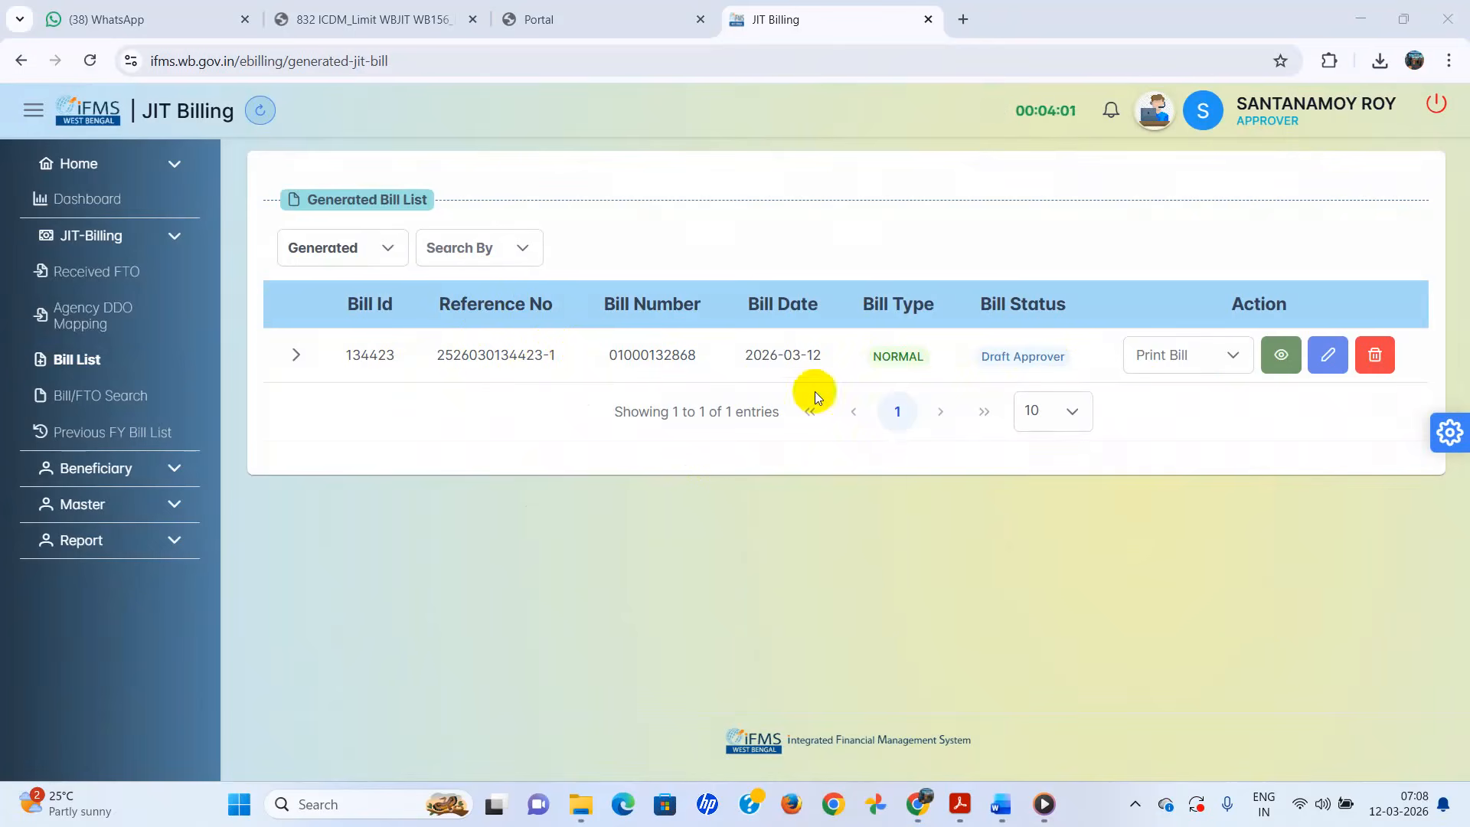
- Update the bill's sanction number to 151/ICDS/CHAK with sanction date 12-03-2026 and save
click(1329, 357)
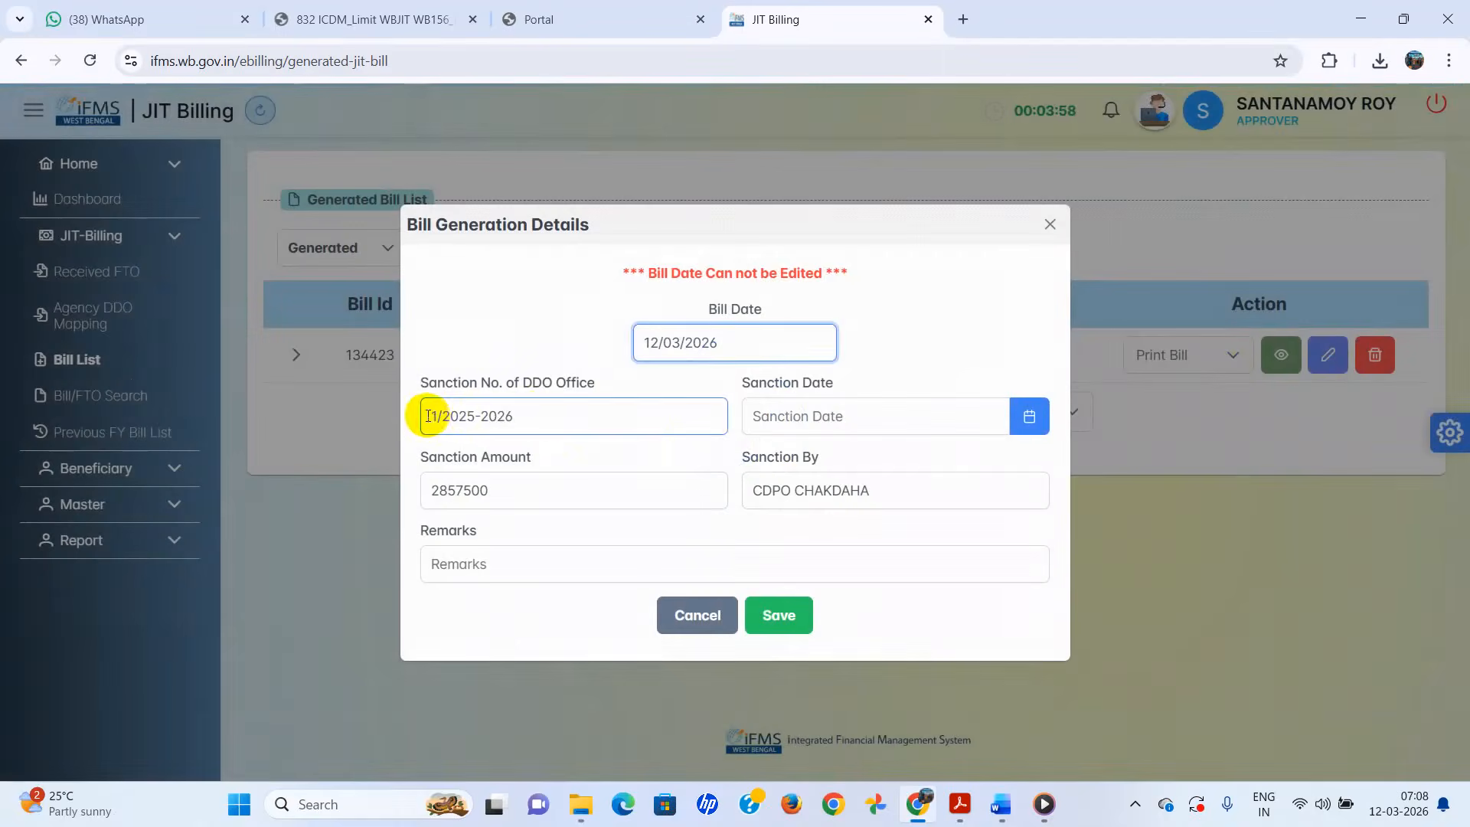
drag(427, 415, 534, 415)
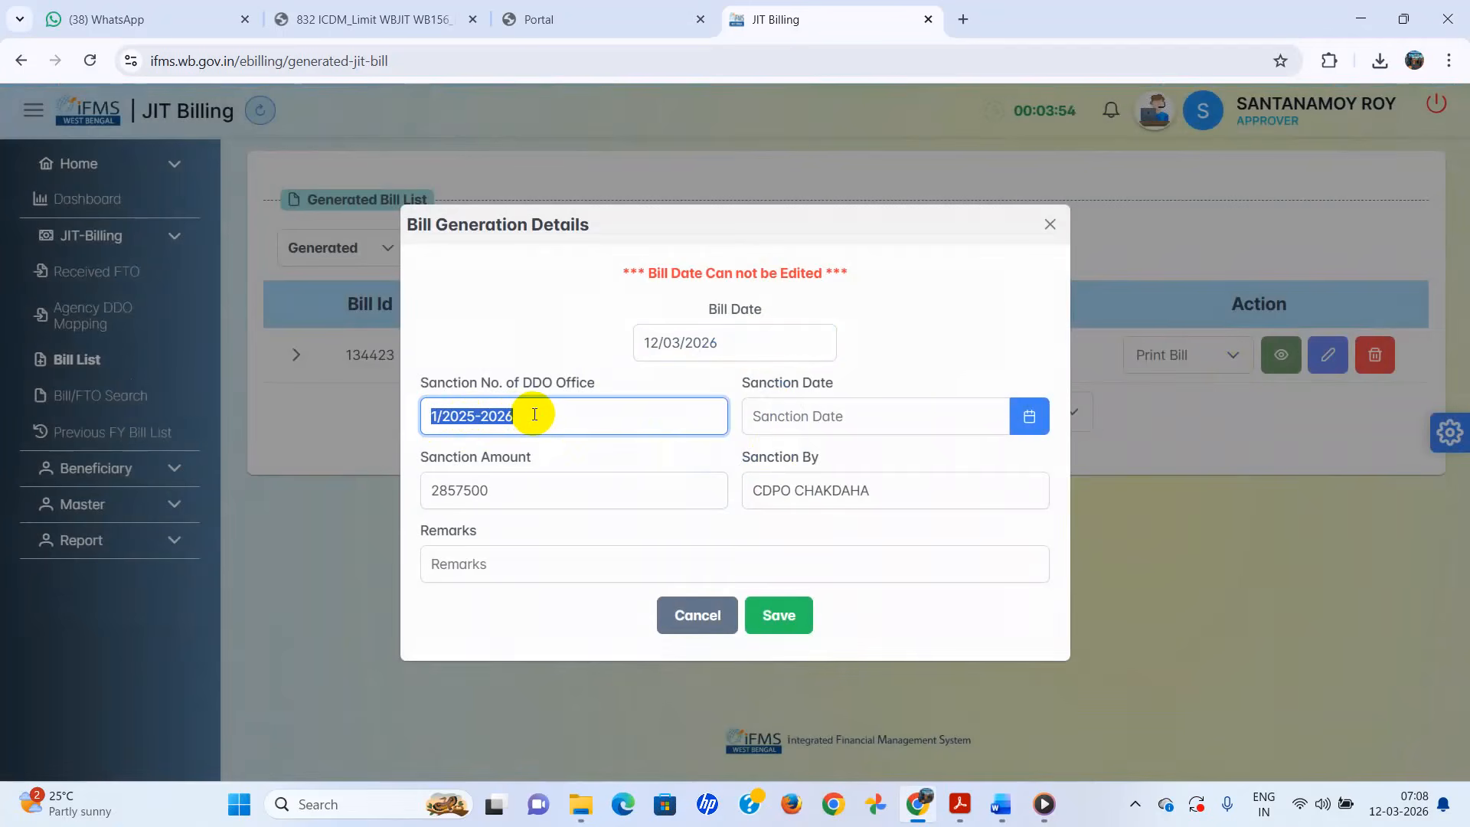
text(151/ICDS/CHAK)
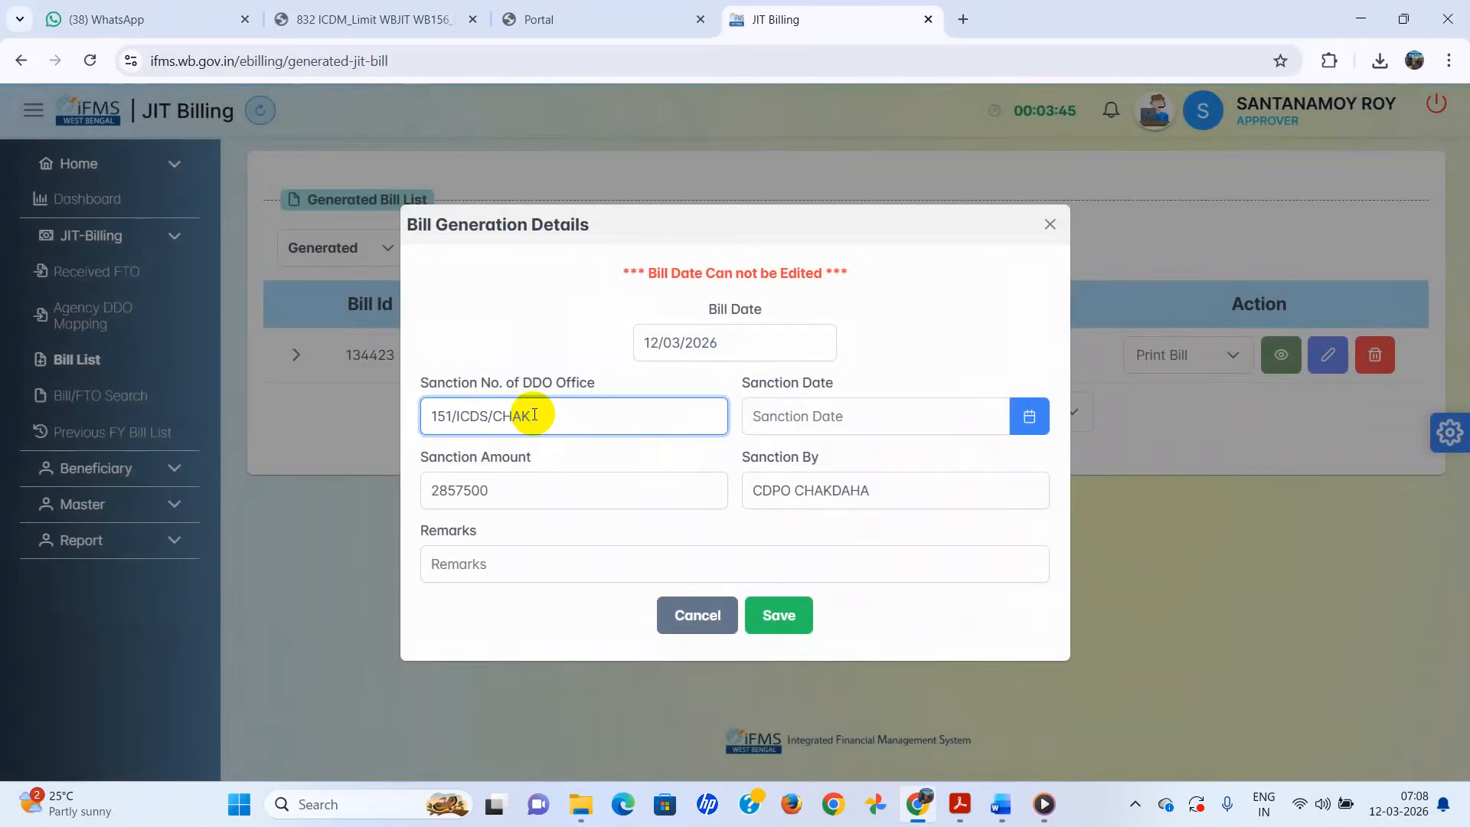
click(1029, 416)
click(963, 591)
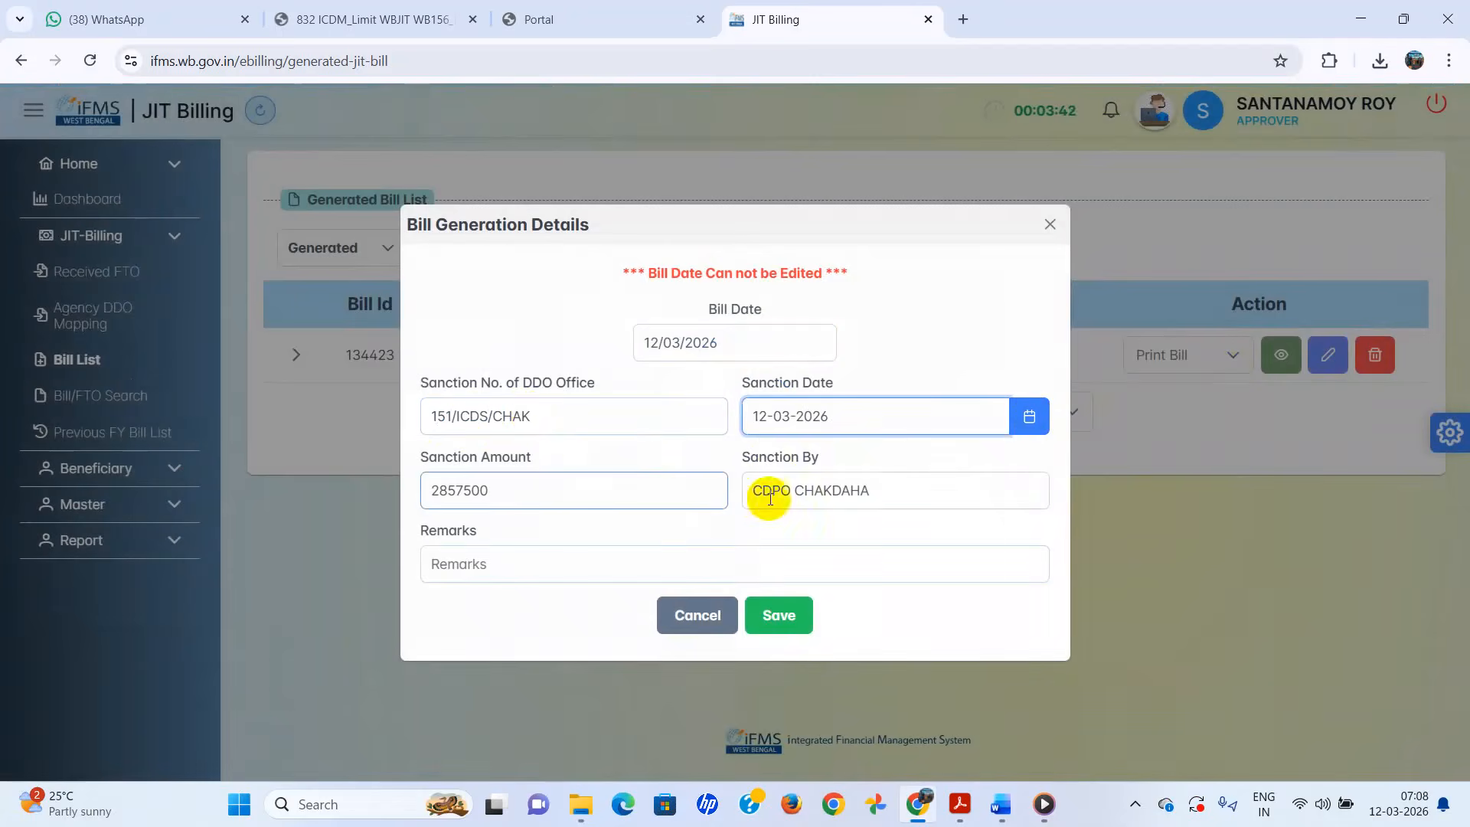
click(777, 625)
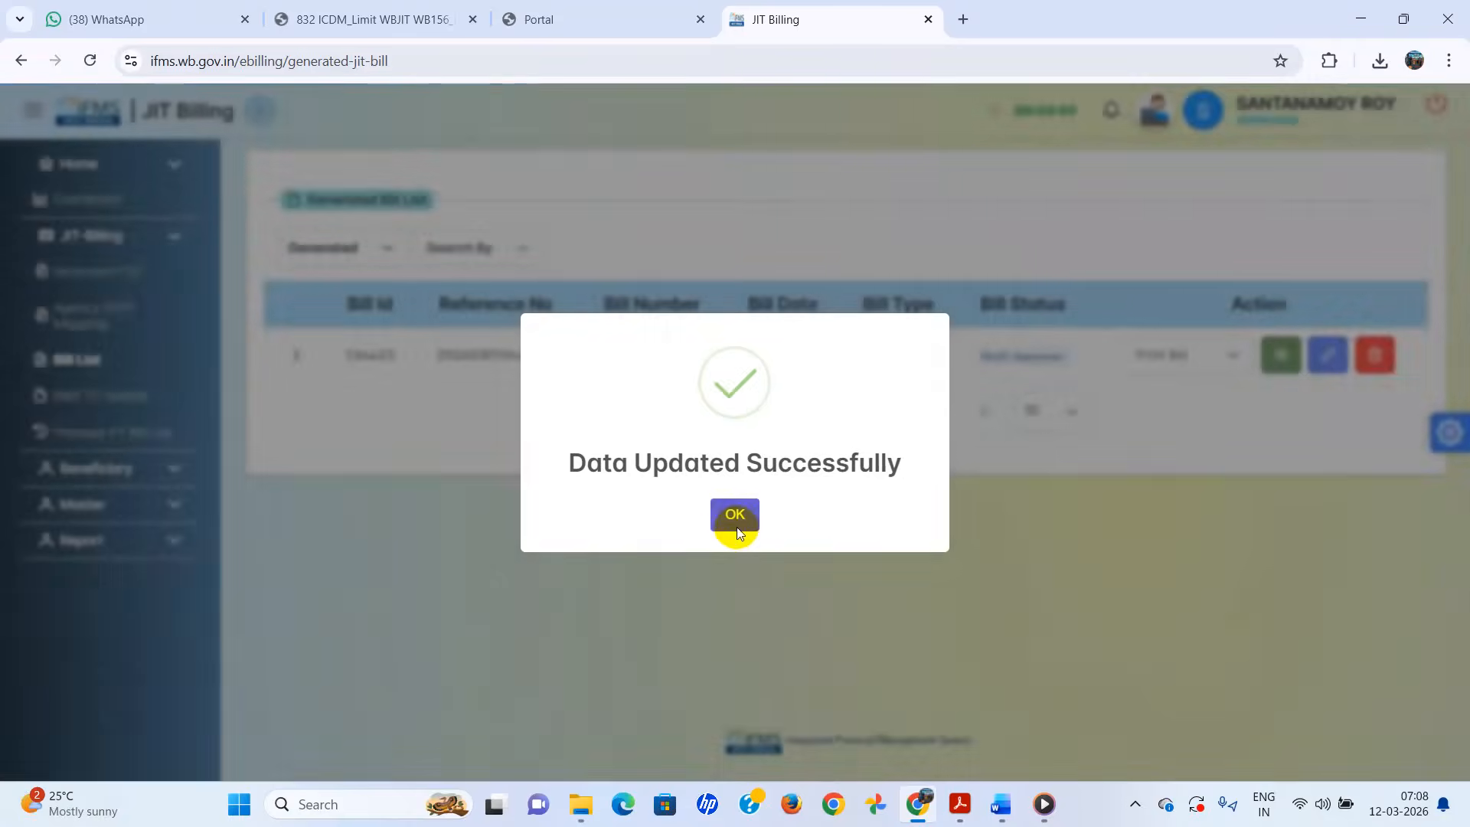
click(735, 528)
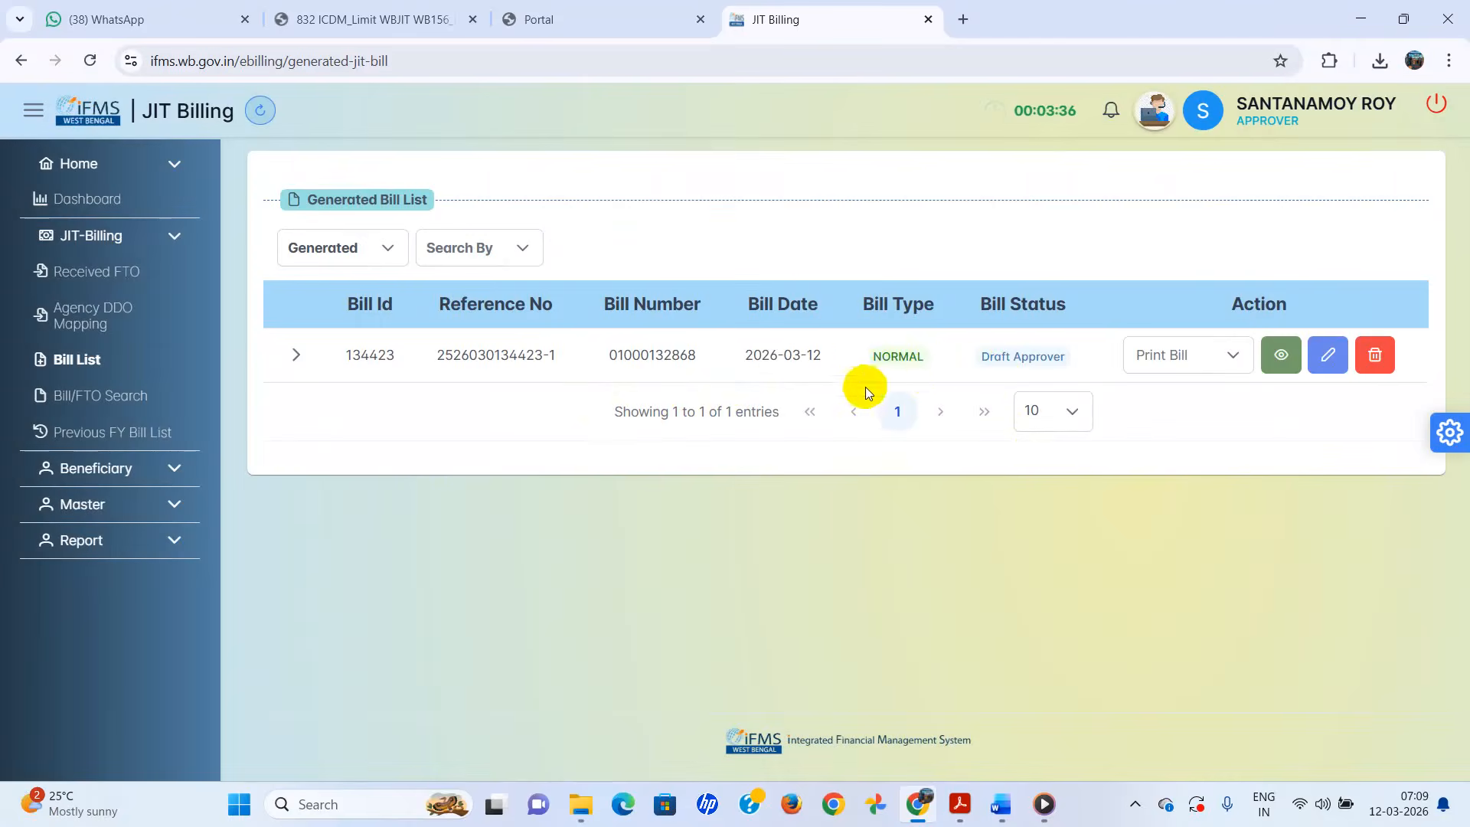
- Check the bill's edit dialog without changes, then open bill 134423's full details
click(1327, 359)
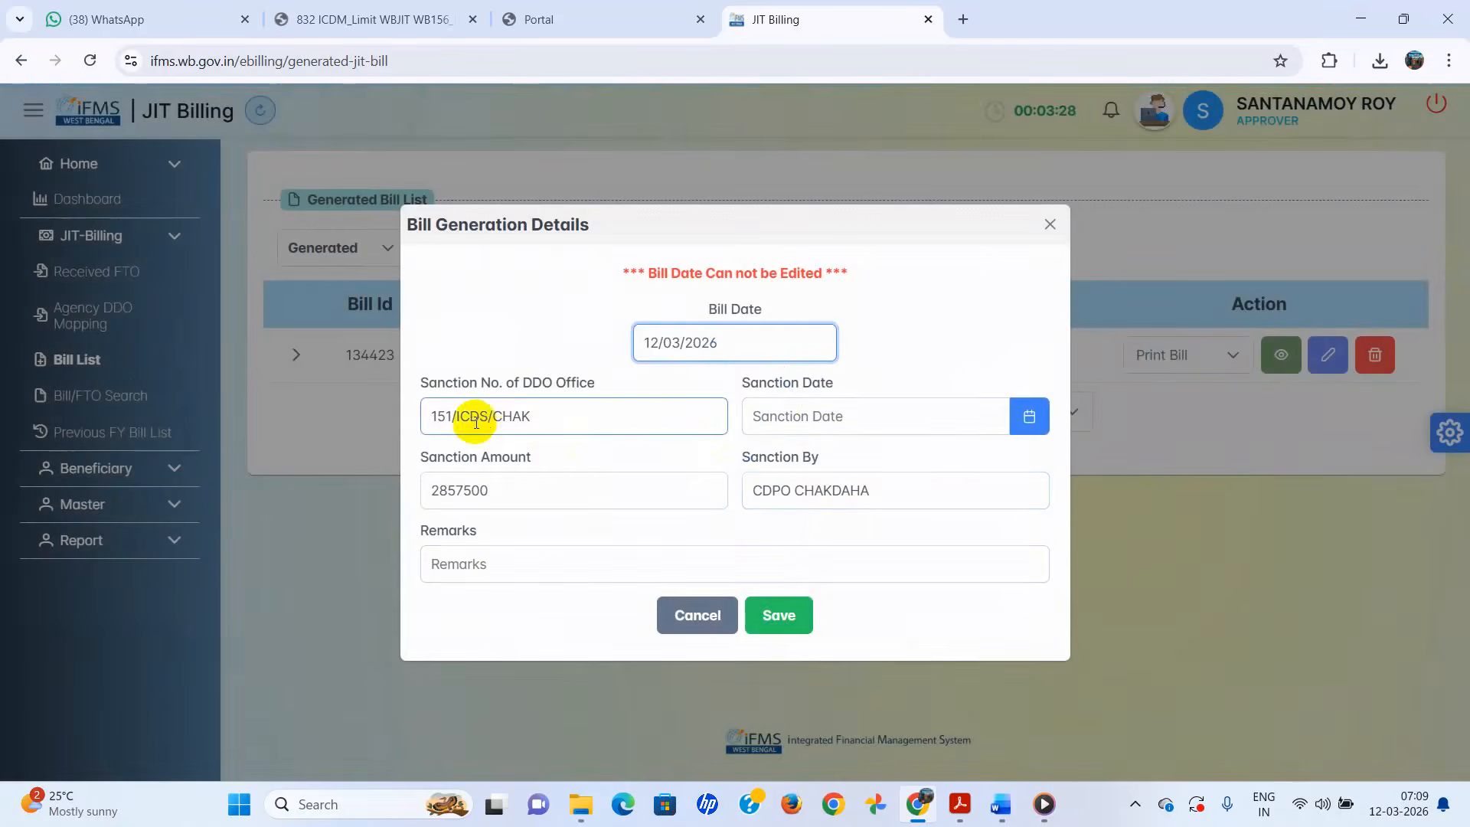
click(1050, 224)
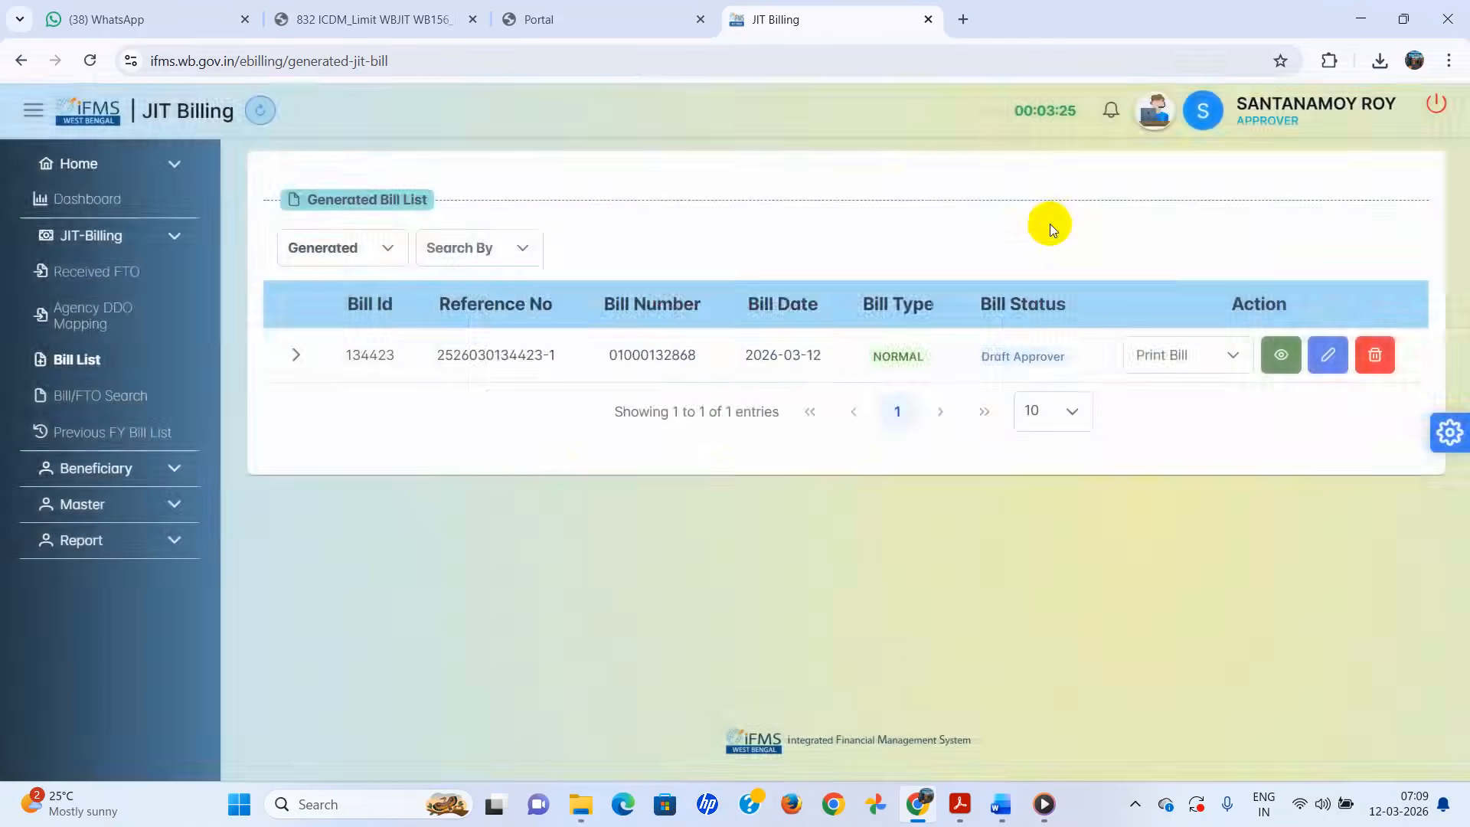
click(1279, 357)
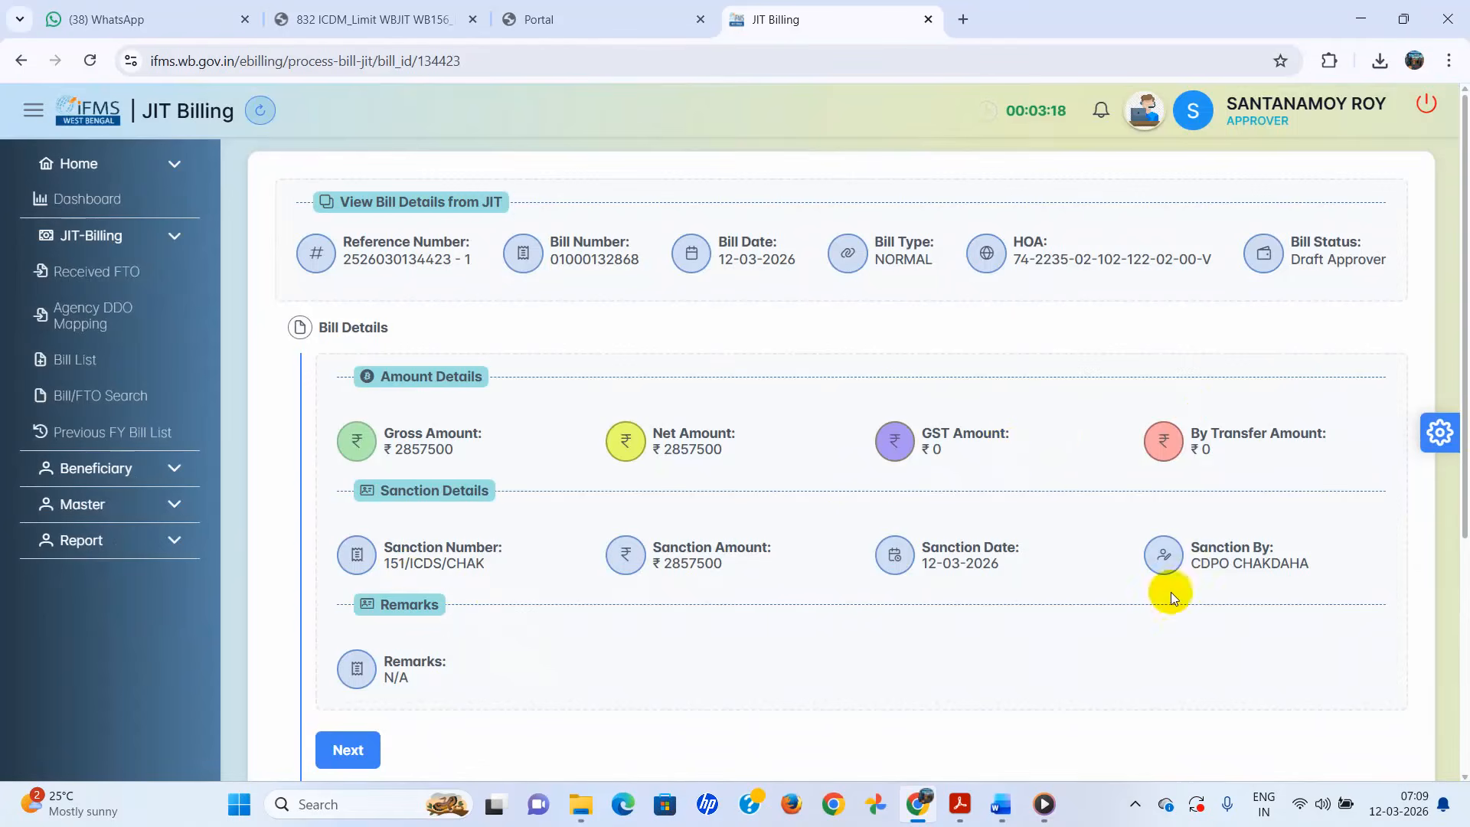
scroll(795, 494, down, 1)
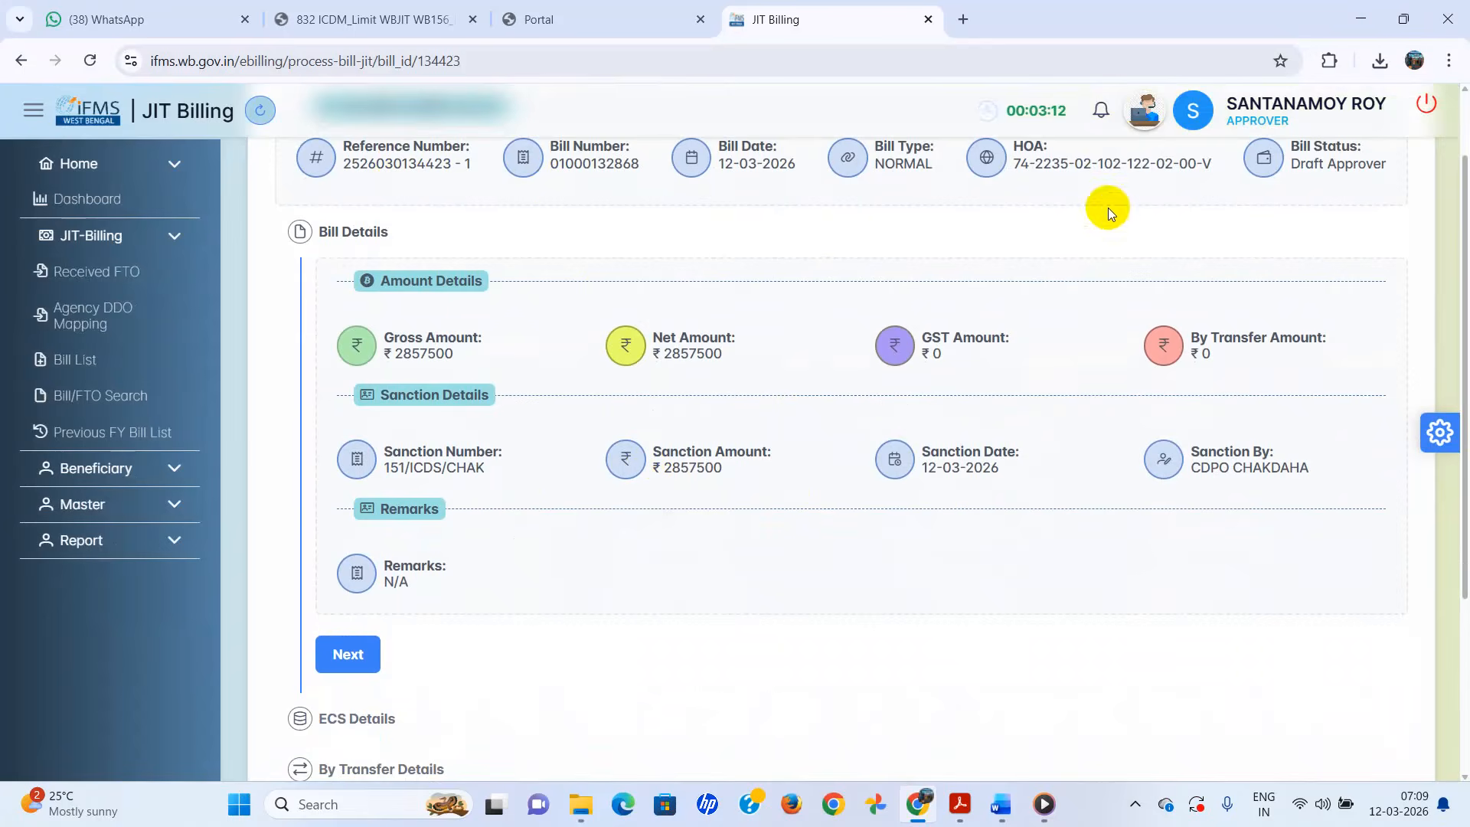
scroll(885, 313, down, 1)
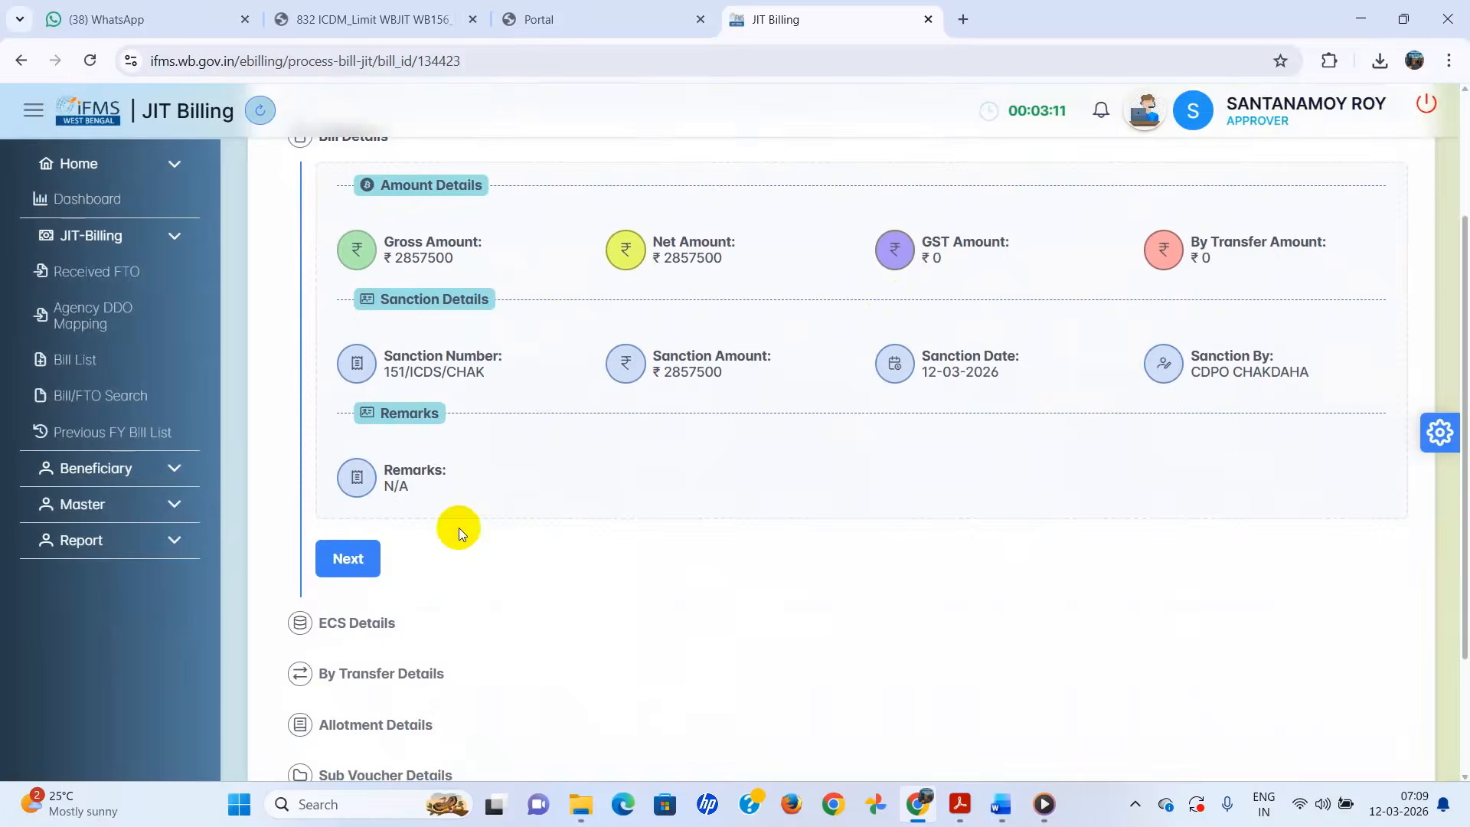
- Step through the ECS and By Transfer stages, then return to the ECS details
click(360, 561)
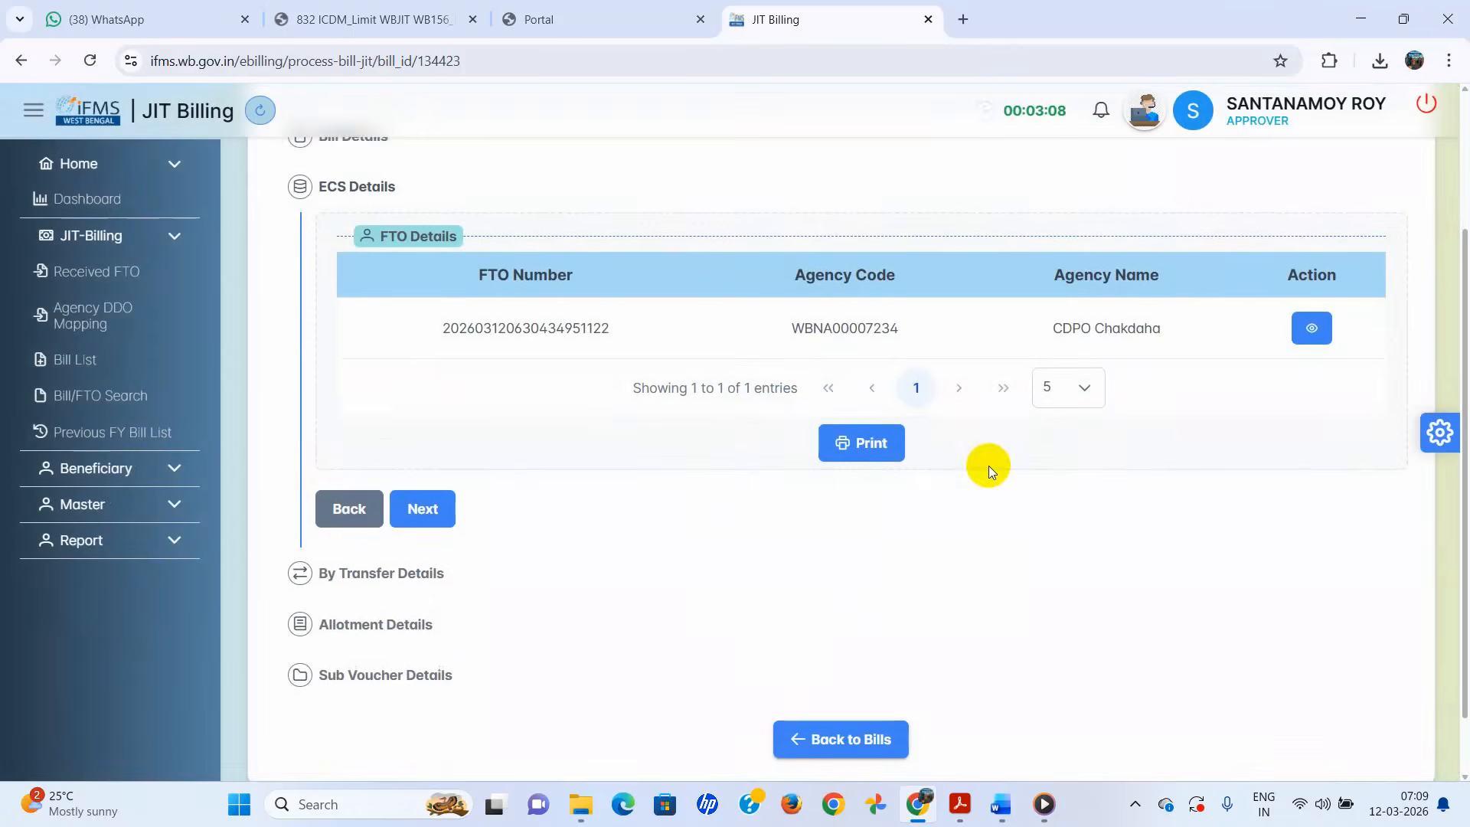
scroll(572, 512, down, 1)
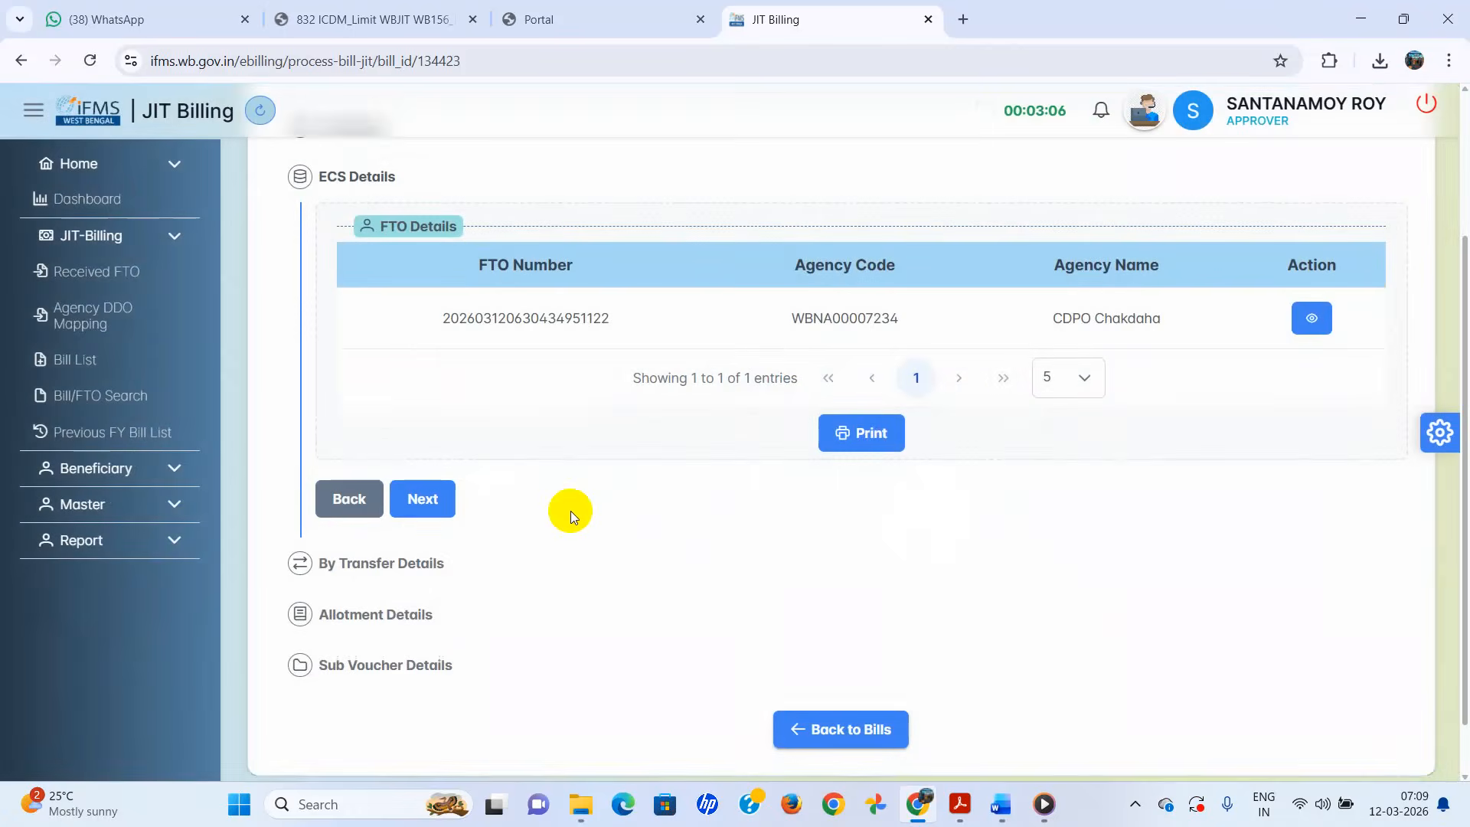
click(422, 448)
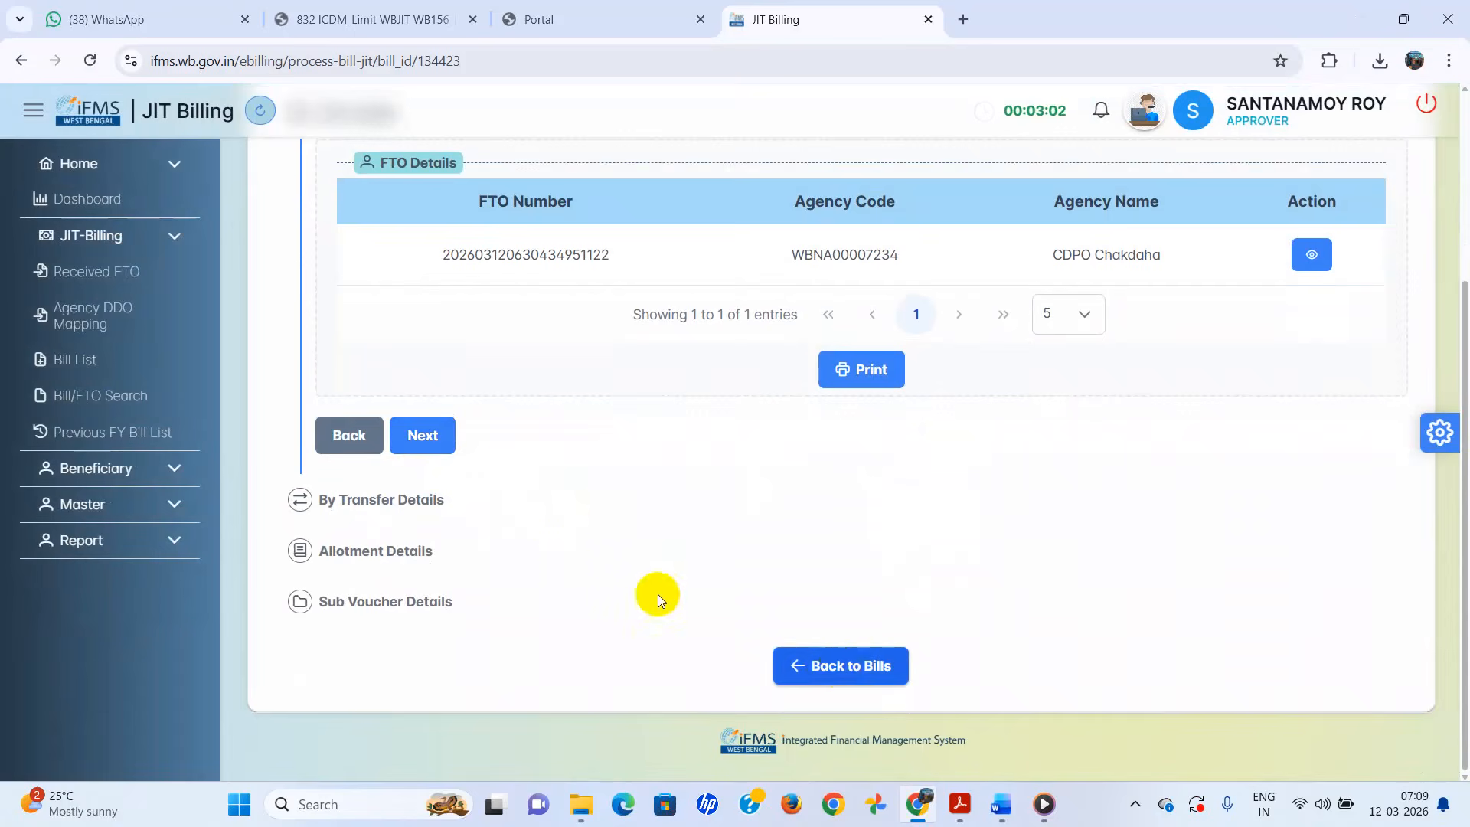
click(433, 436)
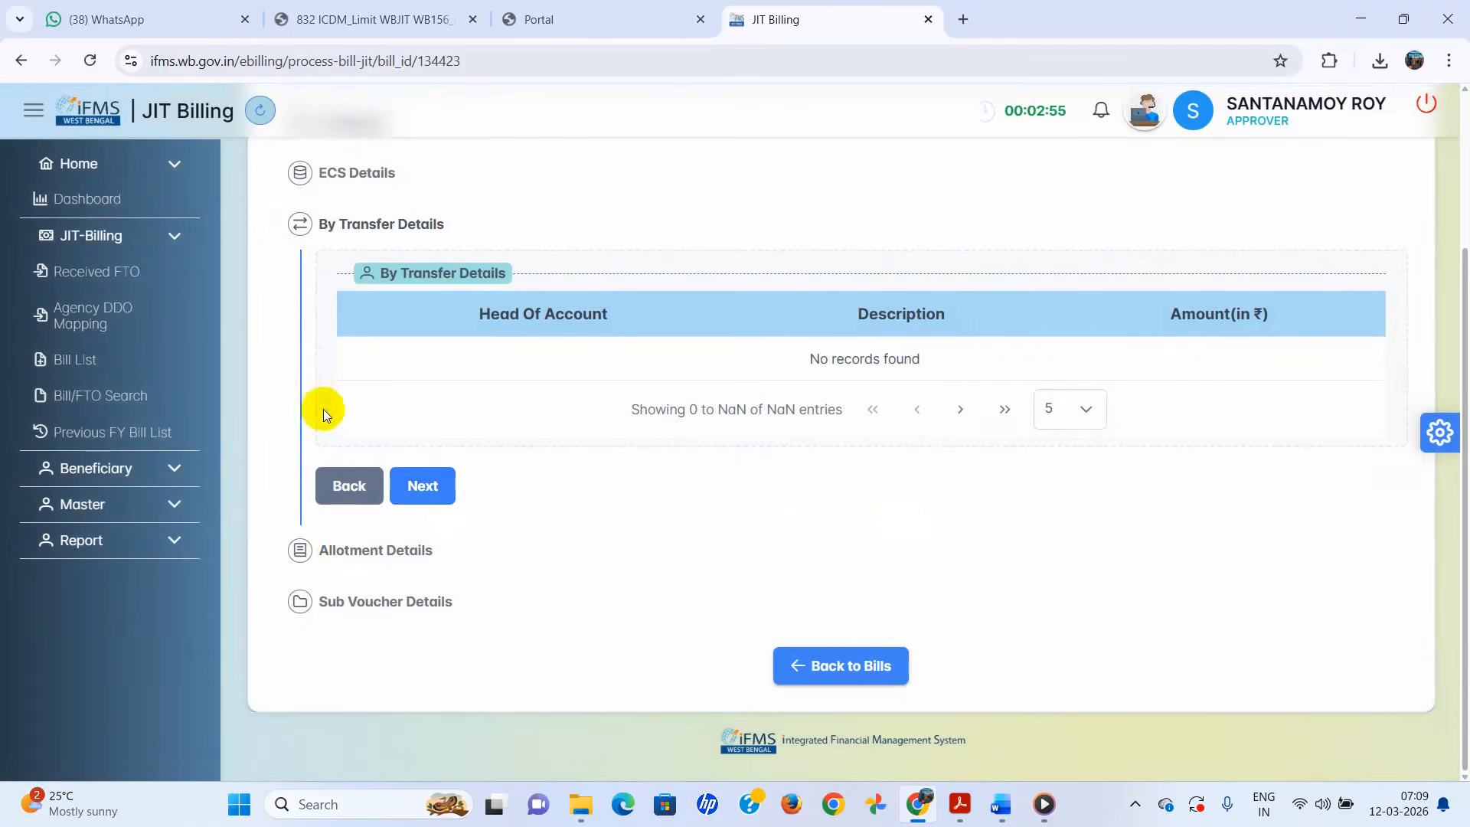
scroll(536, 383, up, 3)
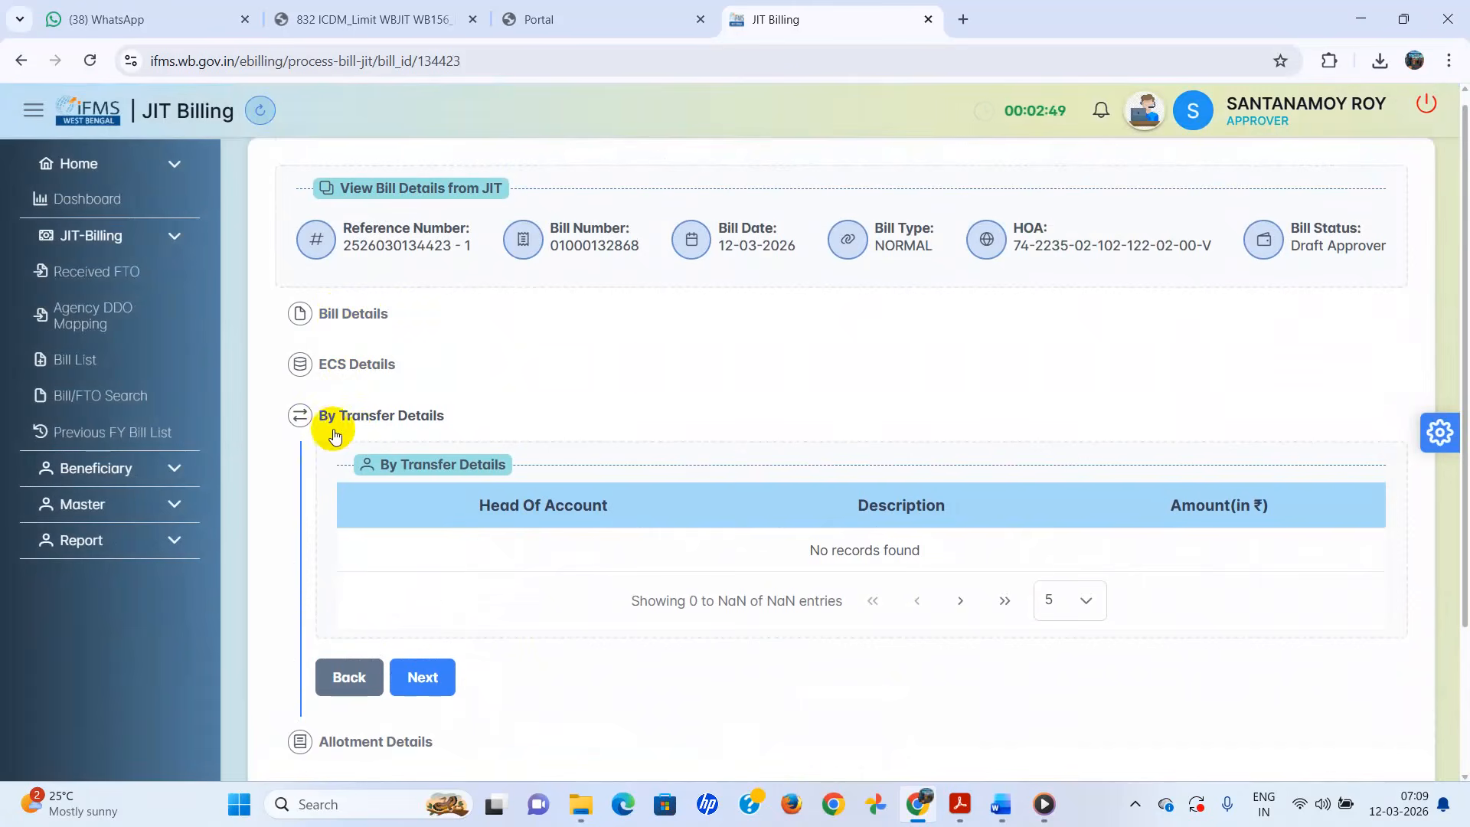
click(347, 676)
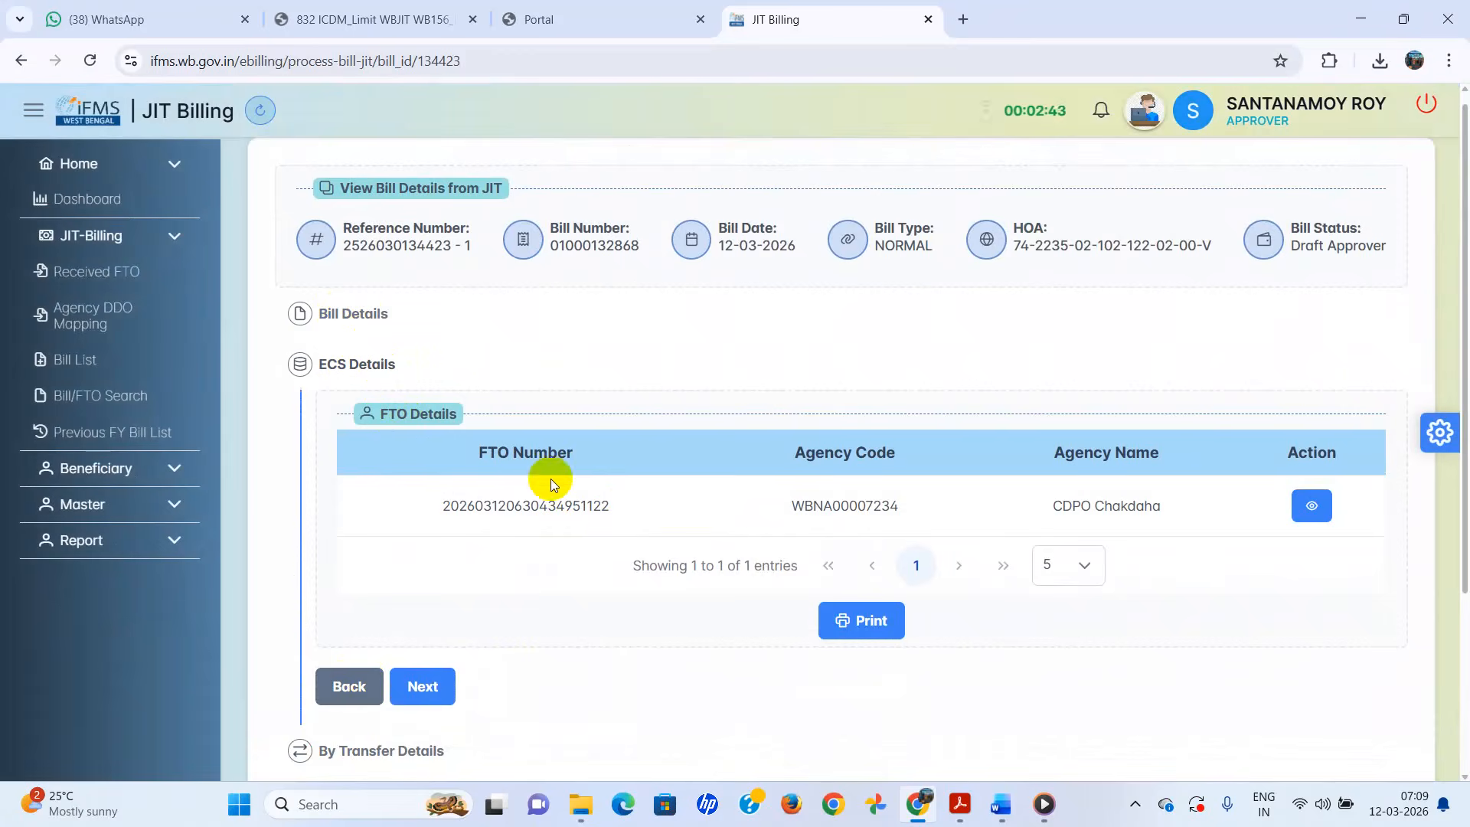
scroll(550, 479, down, 1)
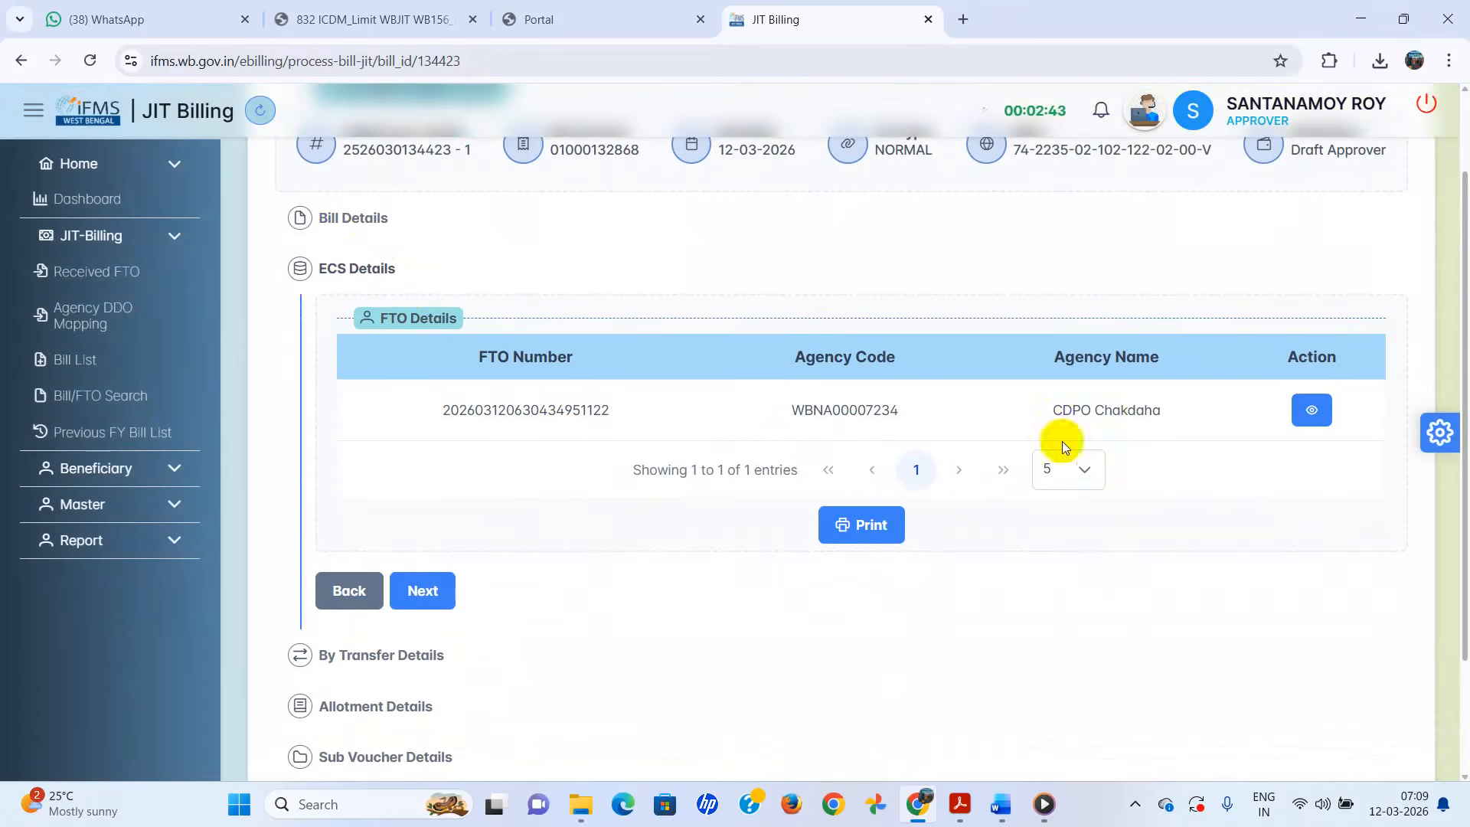
- Review the FTO's 635-payee ECS list, then advance through By Transfer and Allotment to Sub Voucher Details
click(1312, 417)
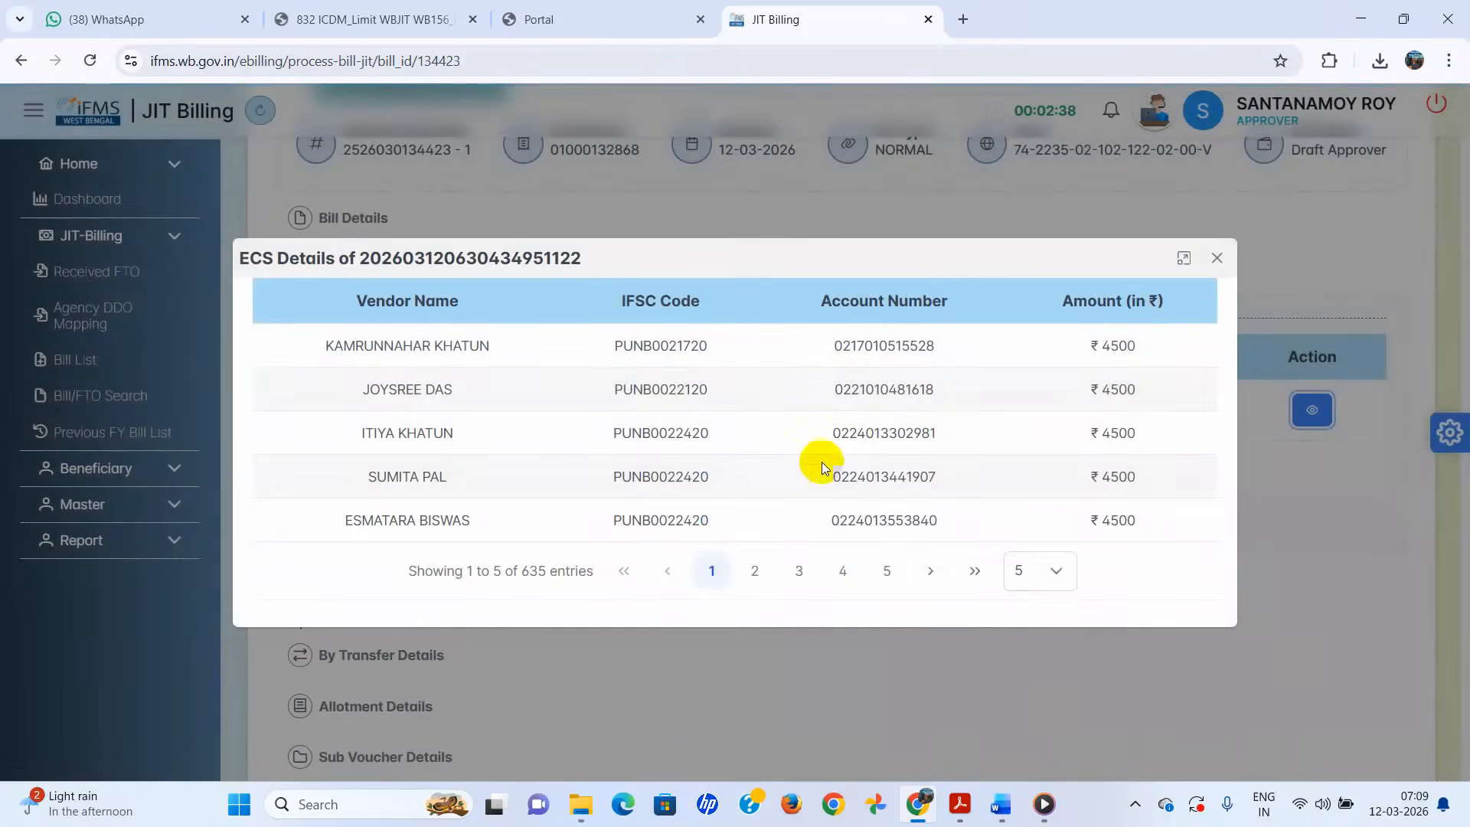
click(1217, 258)
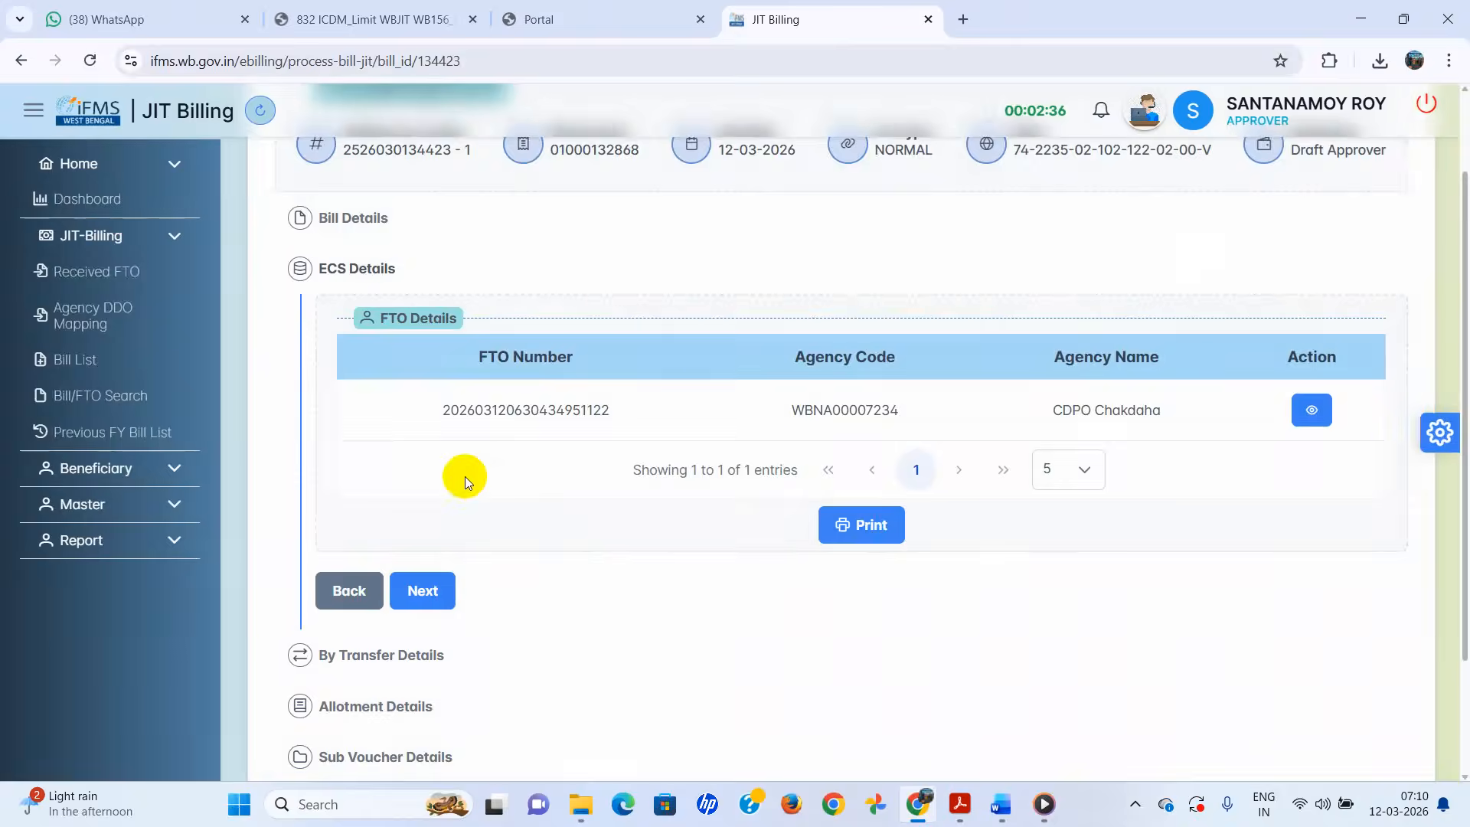
scroll(463, 478, down, 1)
click(426, 499)
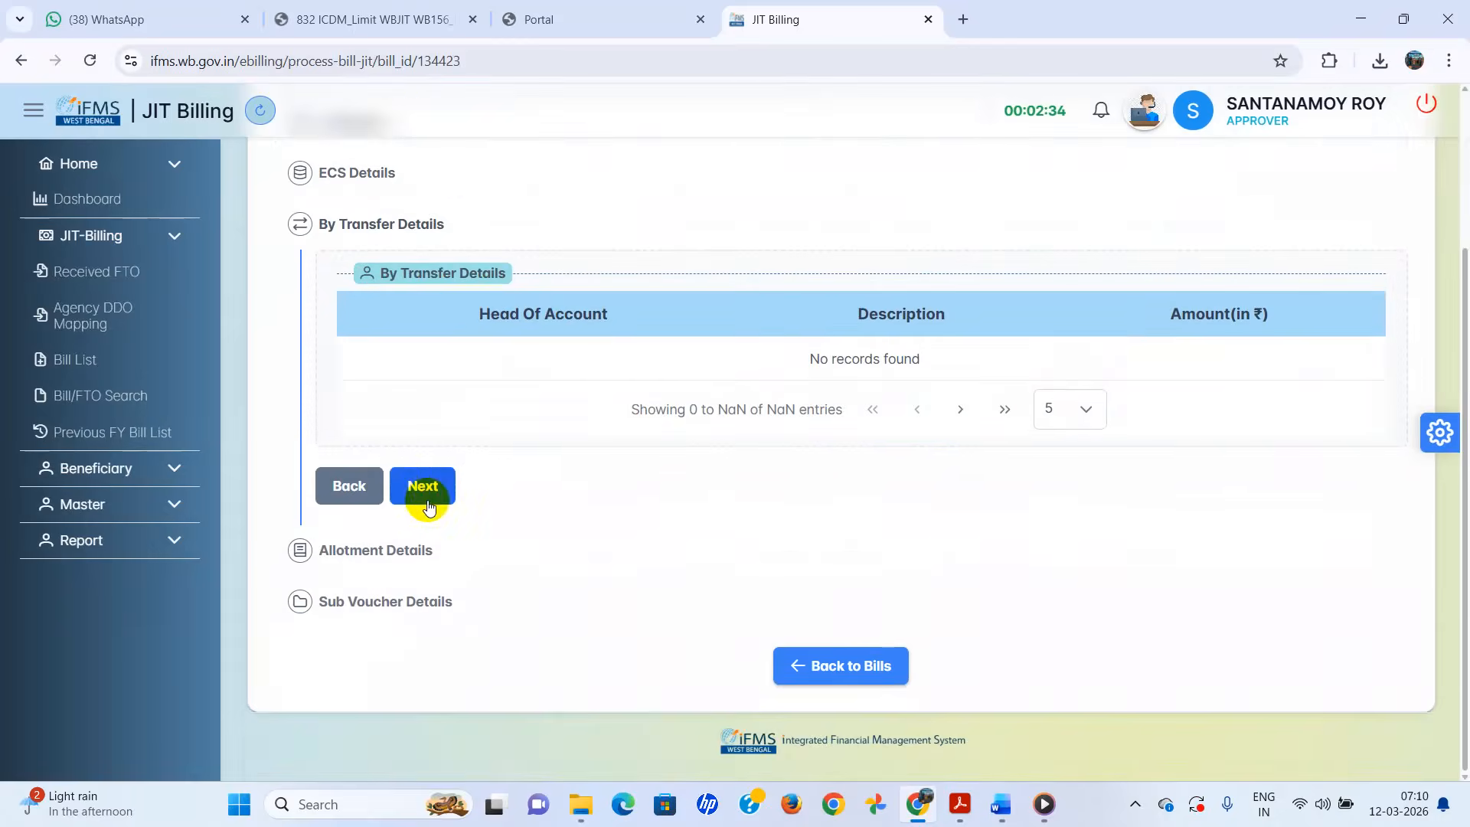
click(428, 504)
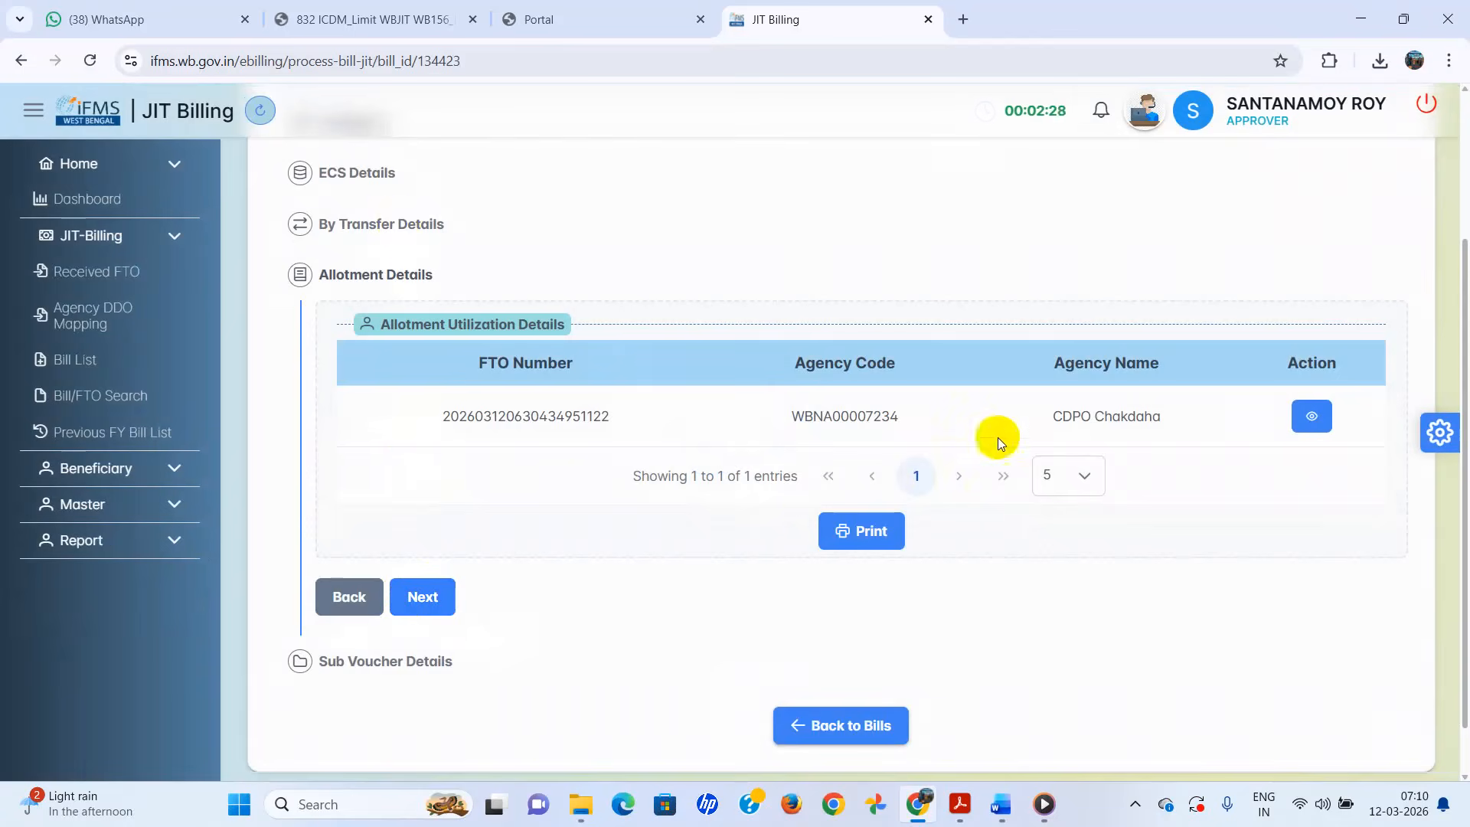
click(421, 597)
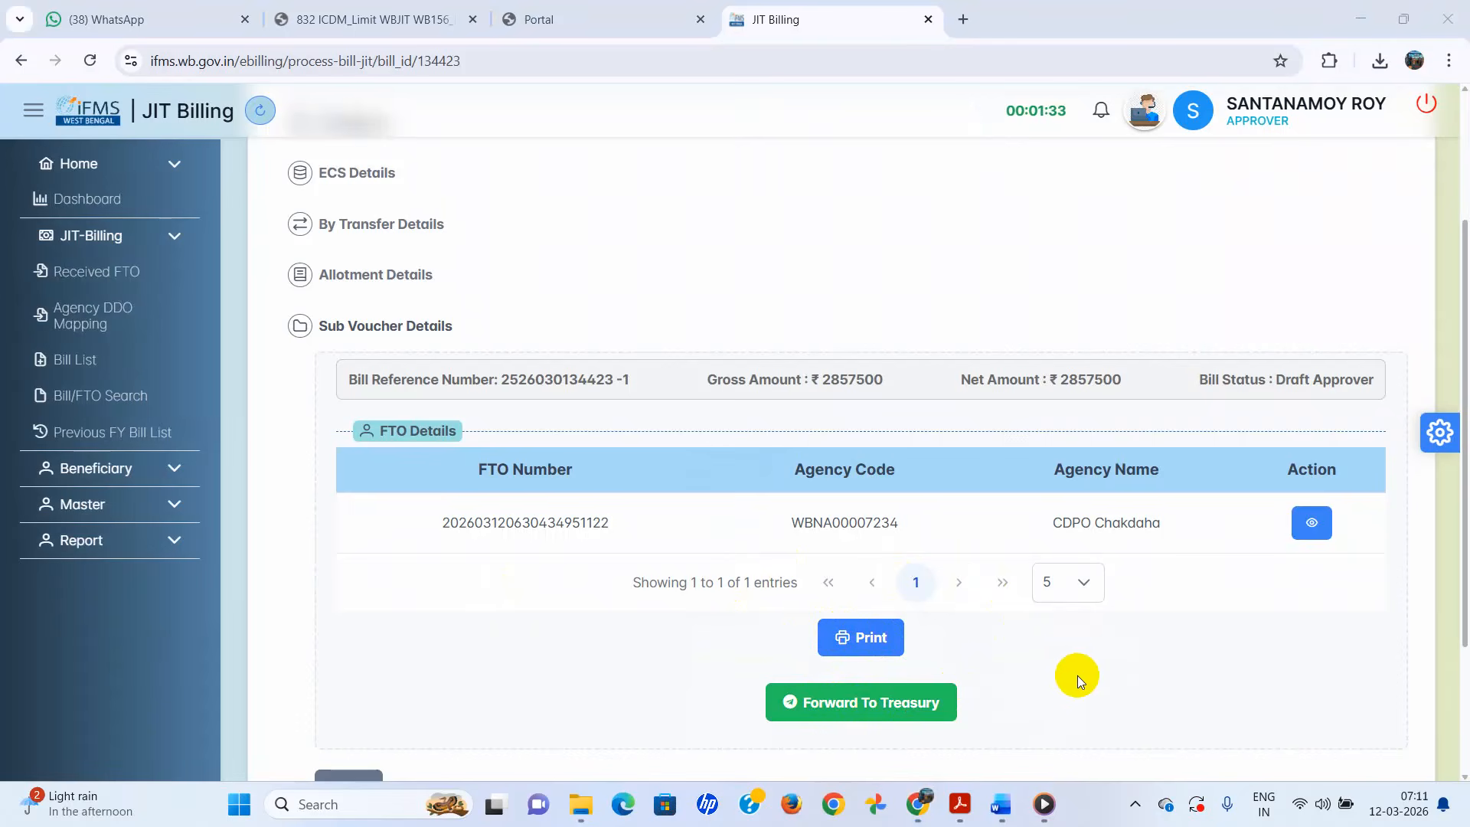
- Check the FTO's sub-voucher list before forwarding
click(1307, 524)
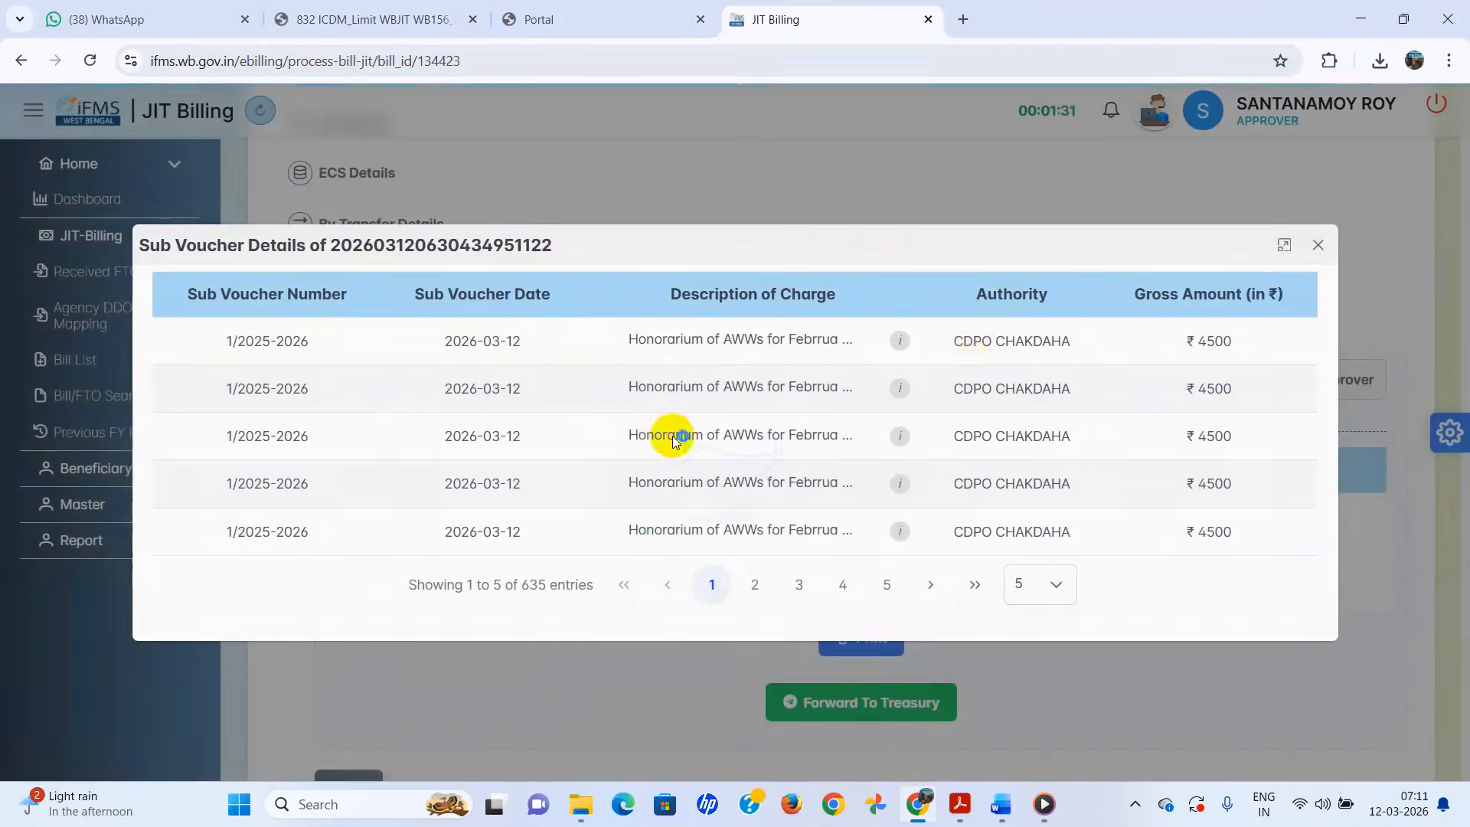
click(1318, 244)
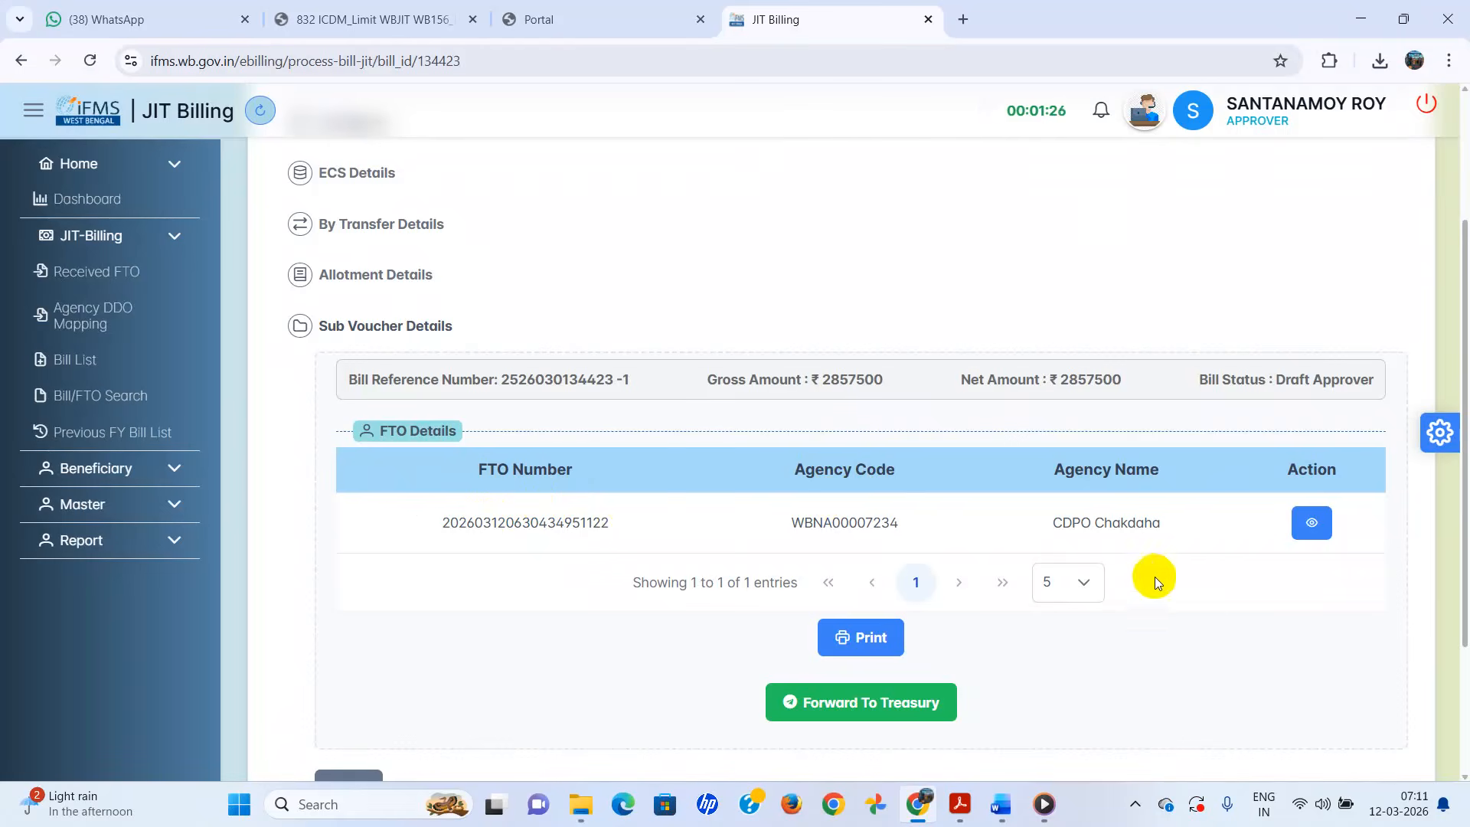
scroll(1226, 567, down, 1)
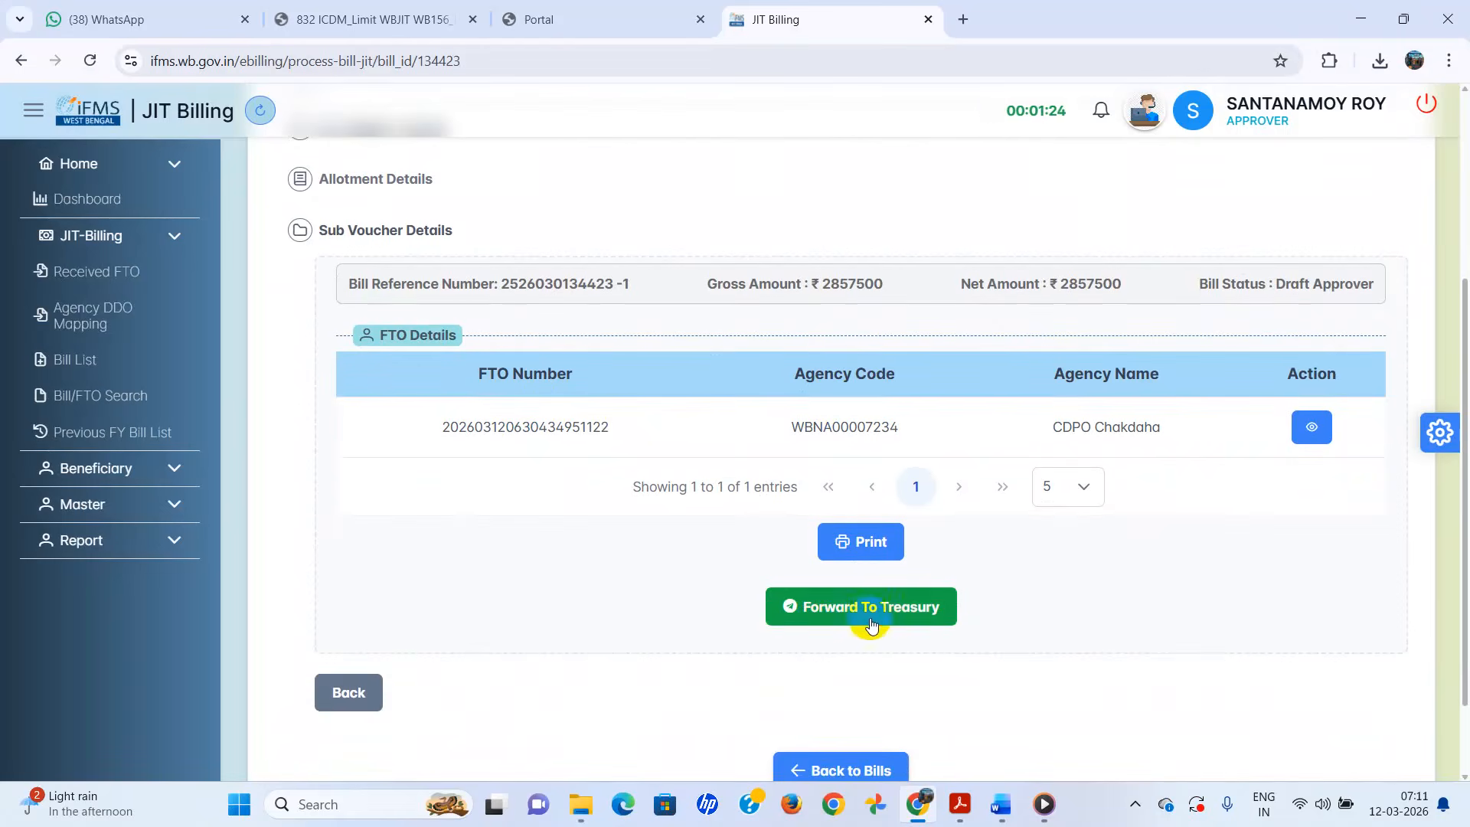
scroll(866, 612, down, 1)
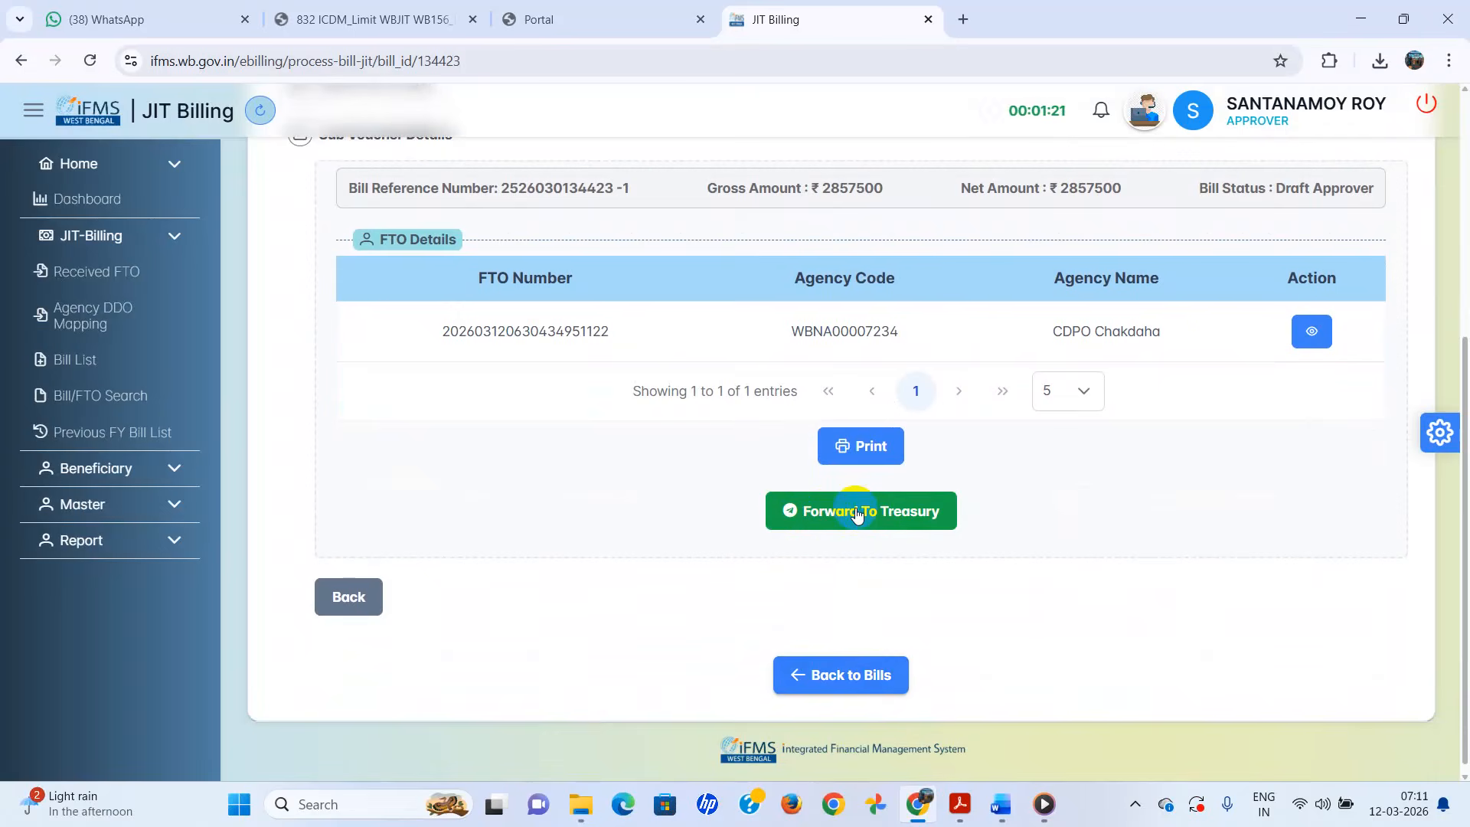
click(858, 513)
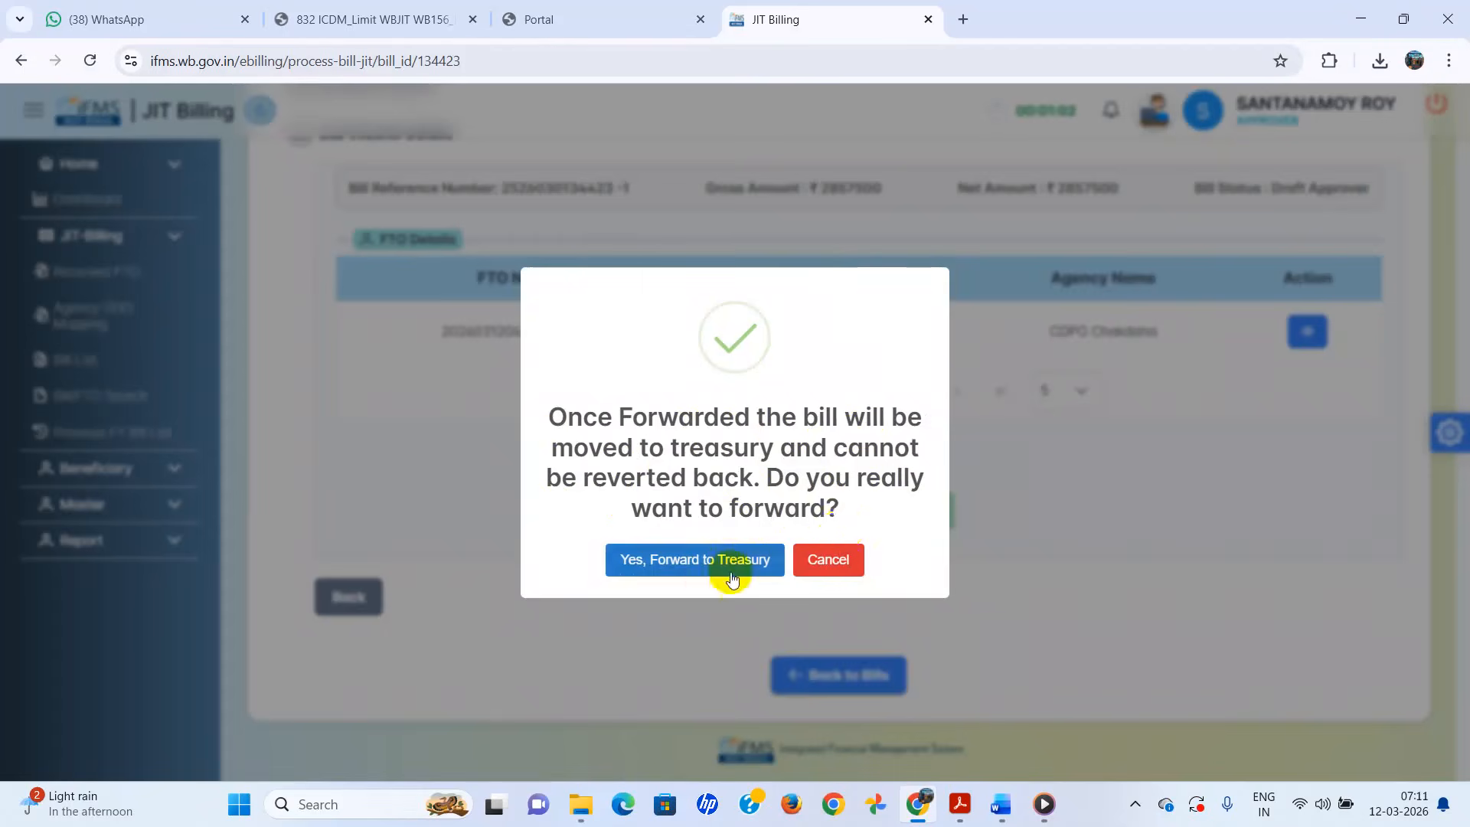
click(687, 562)
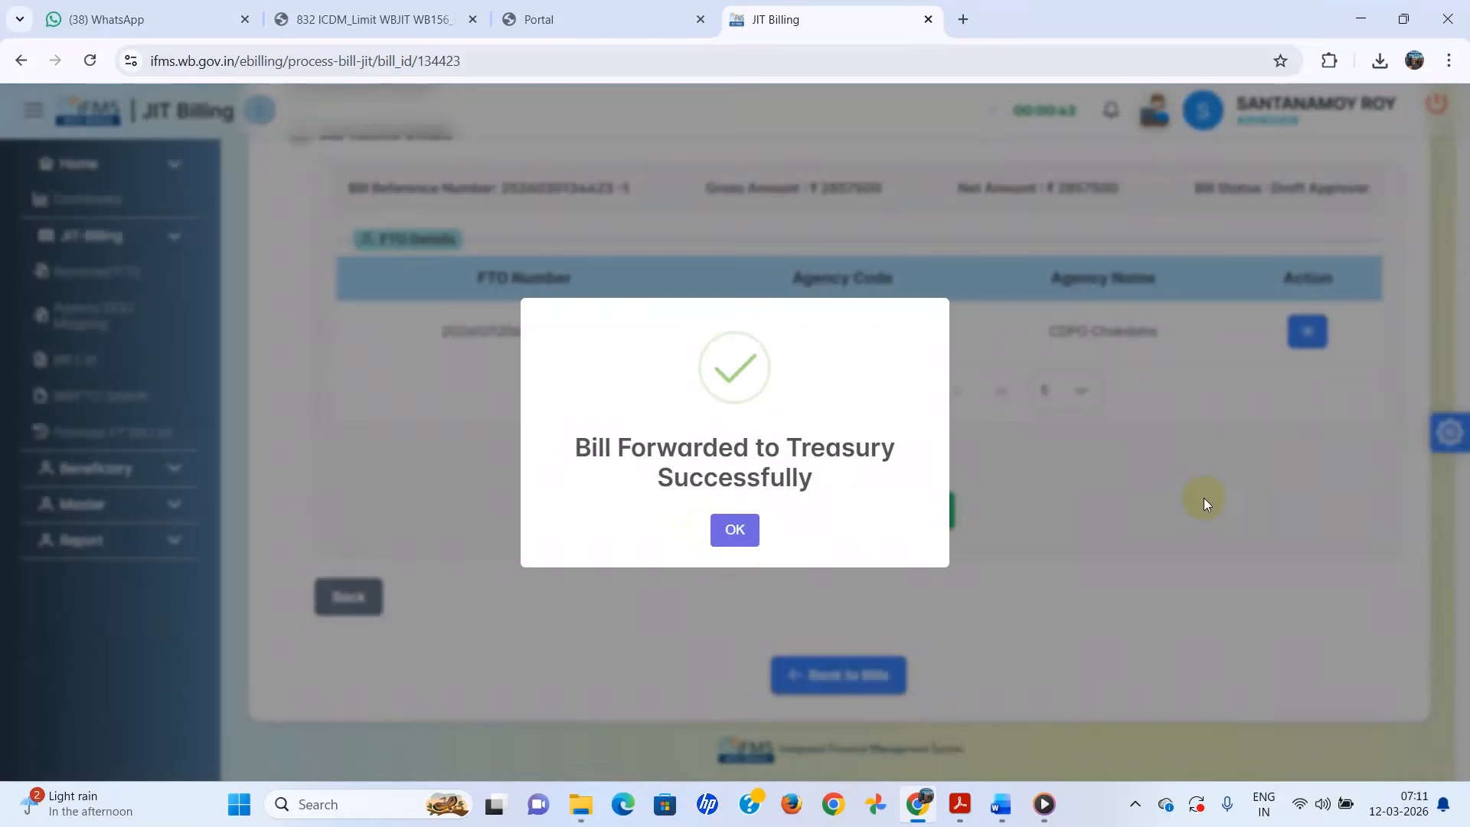
click(726, 532)
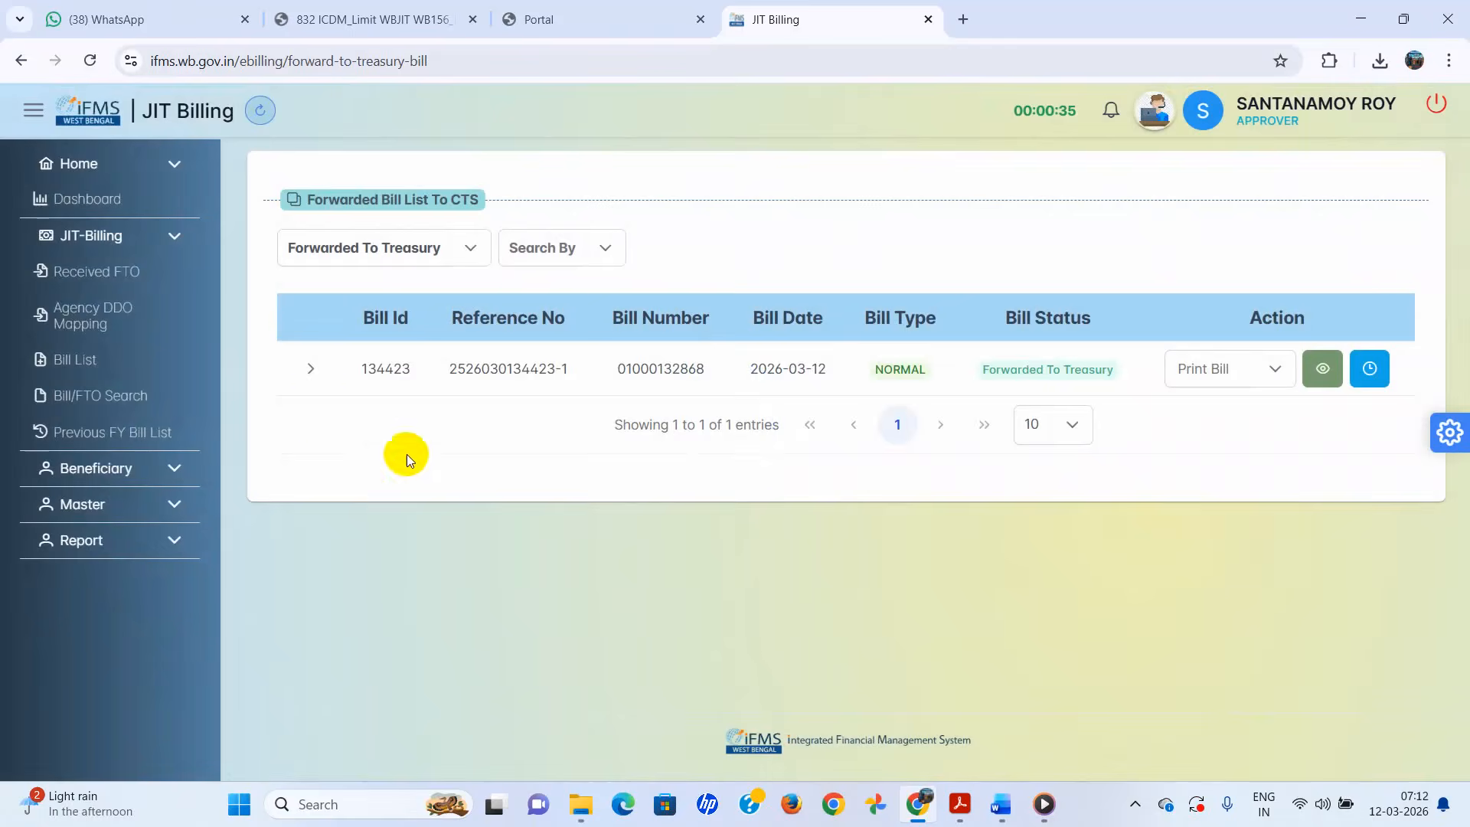
click(79, 360)
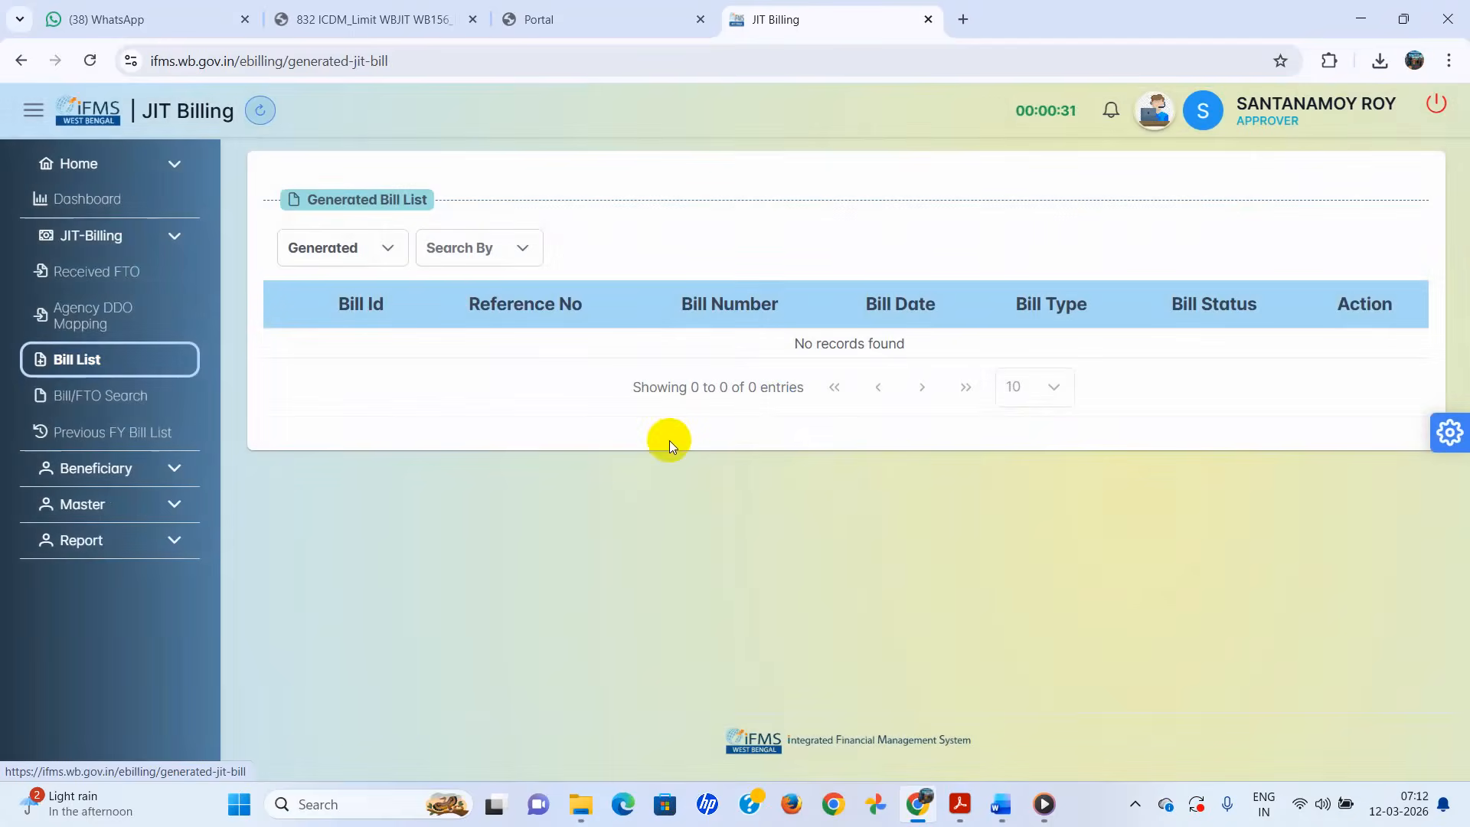
click(525, 251)
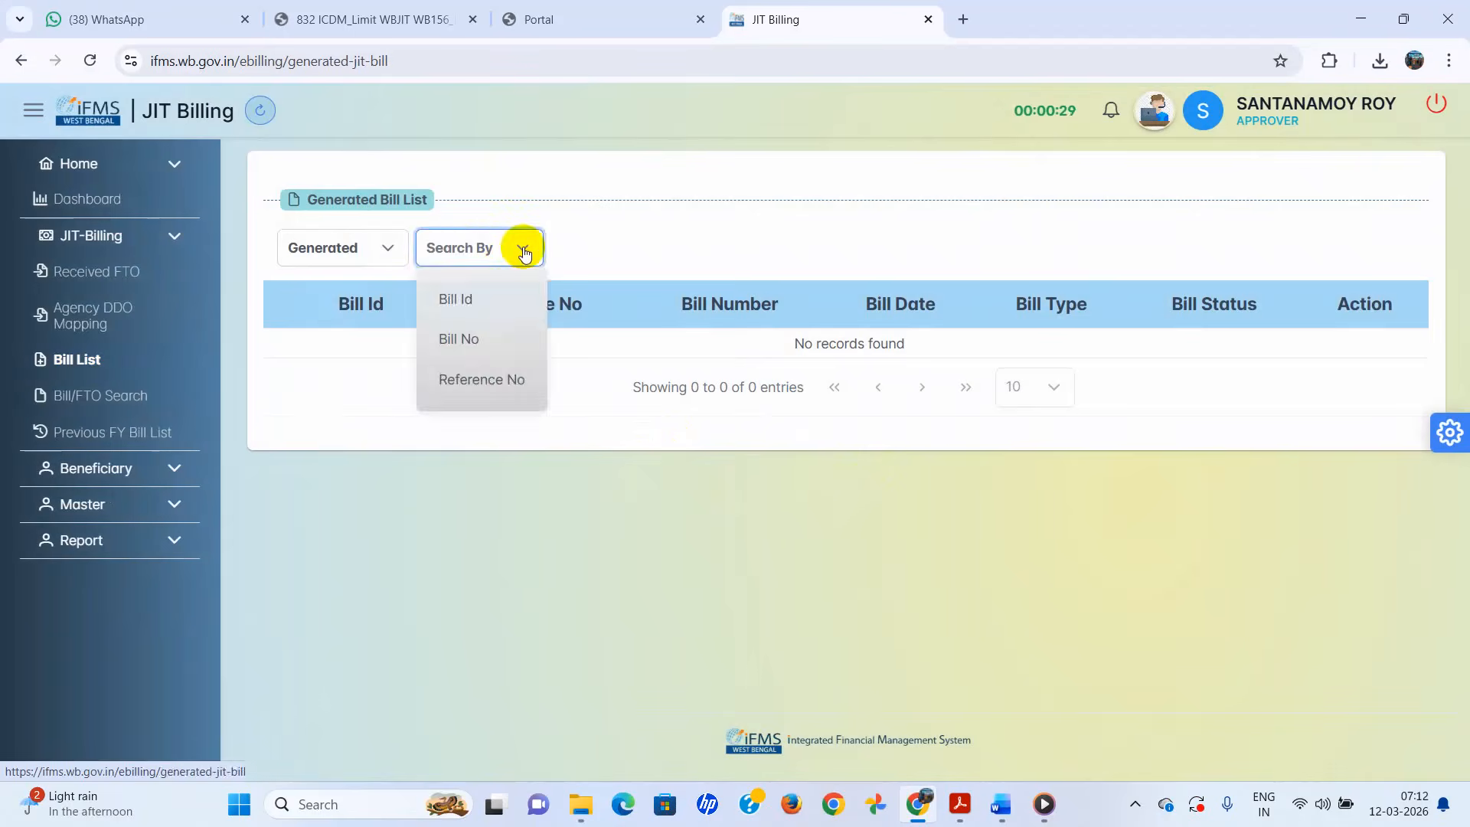
click(481, 437)
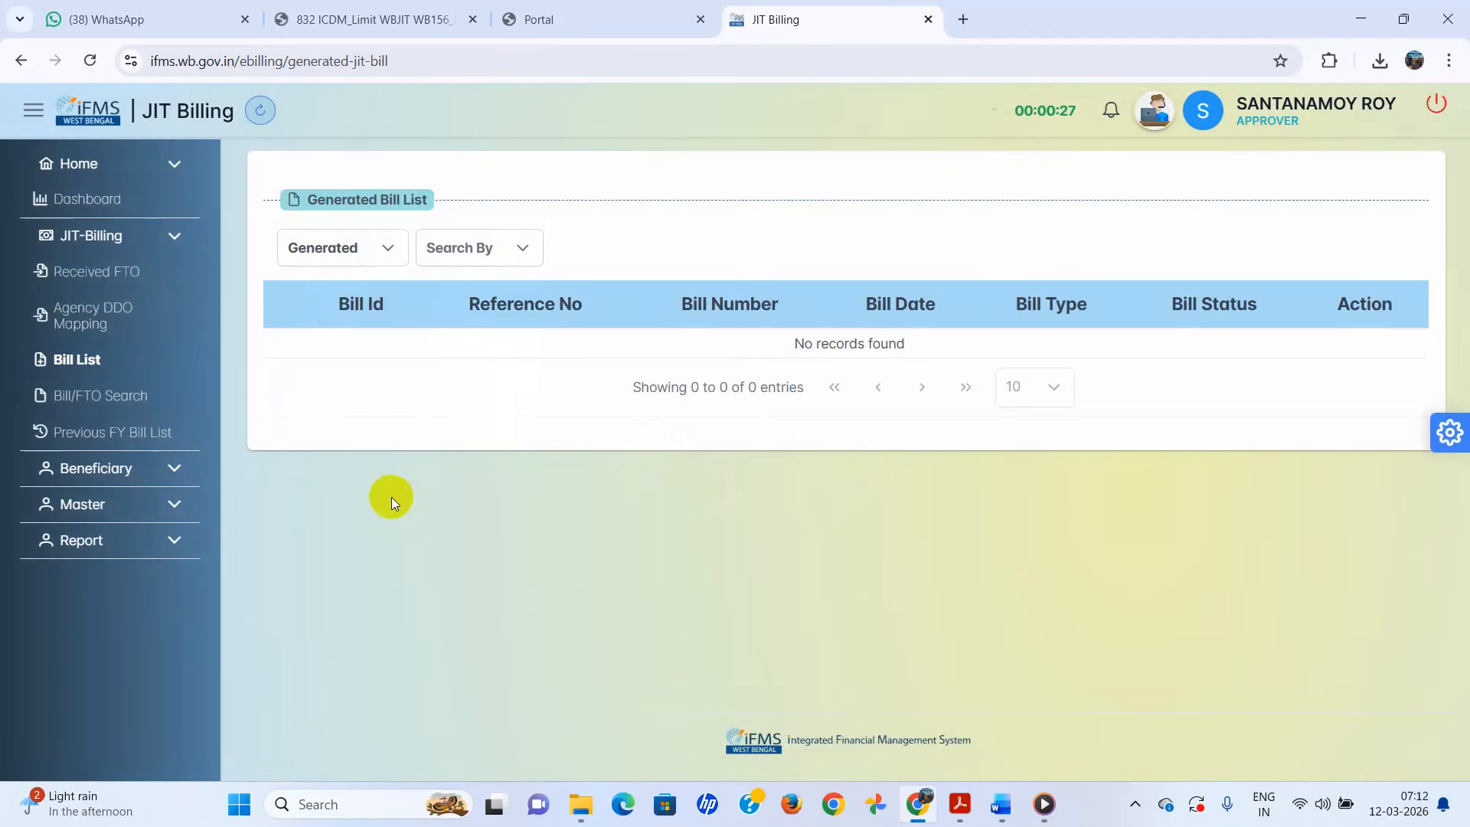
click(75, 366)
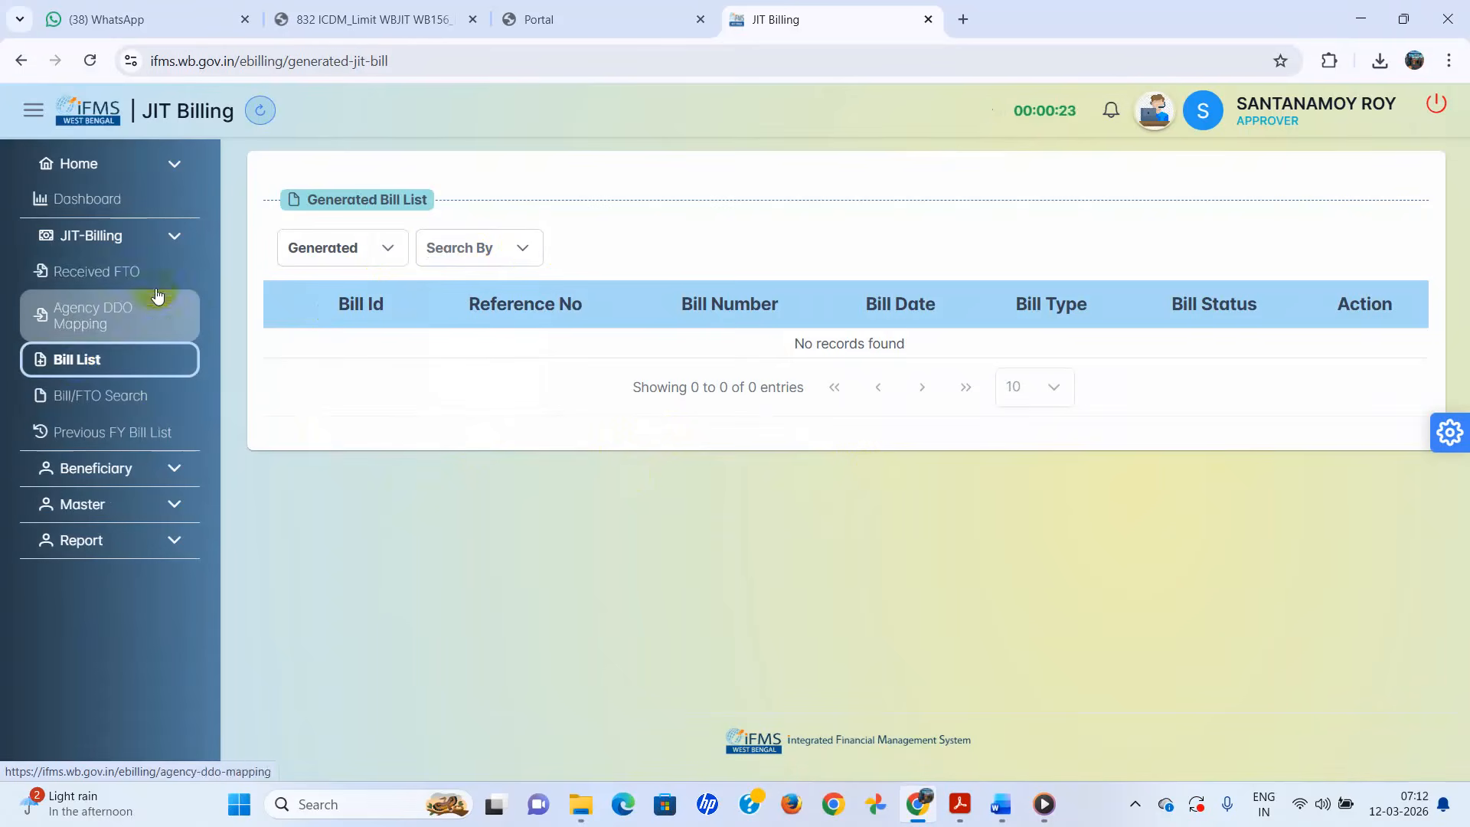
click(98, 205)
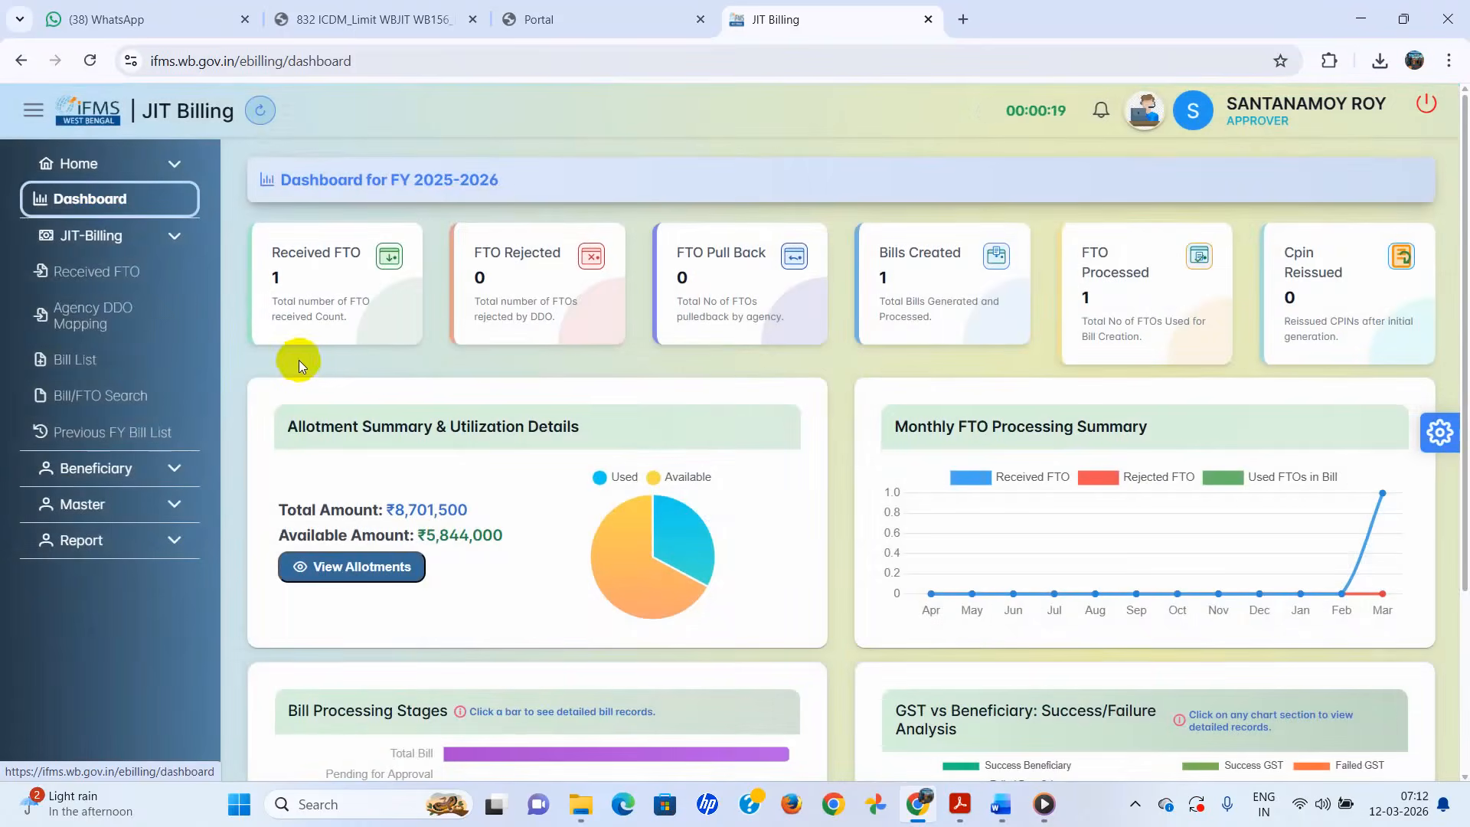
click(89, 364)
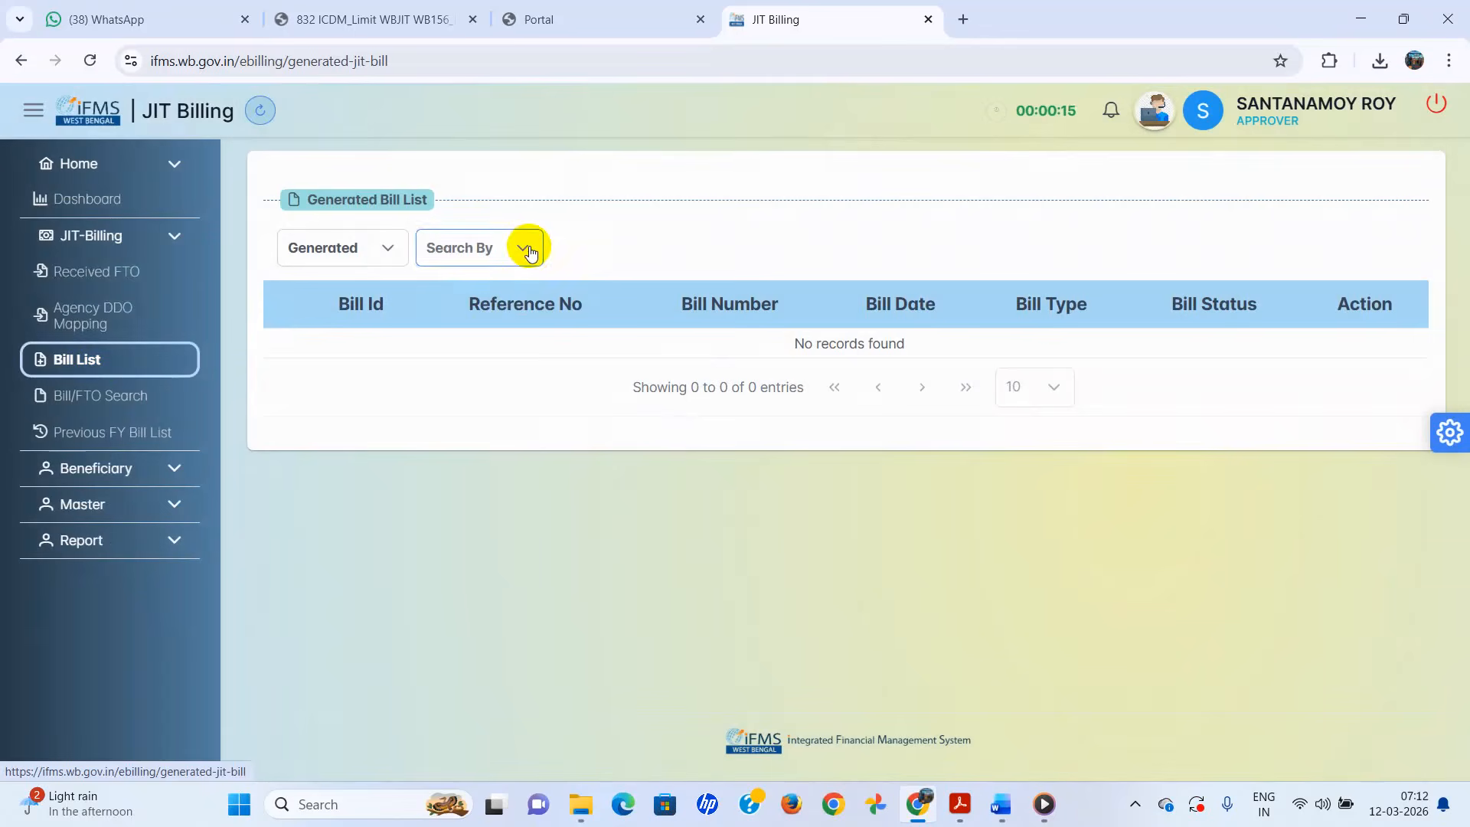
click(527, 249)
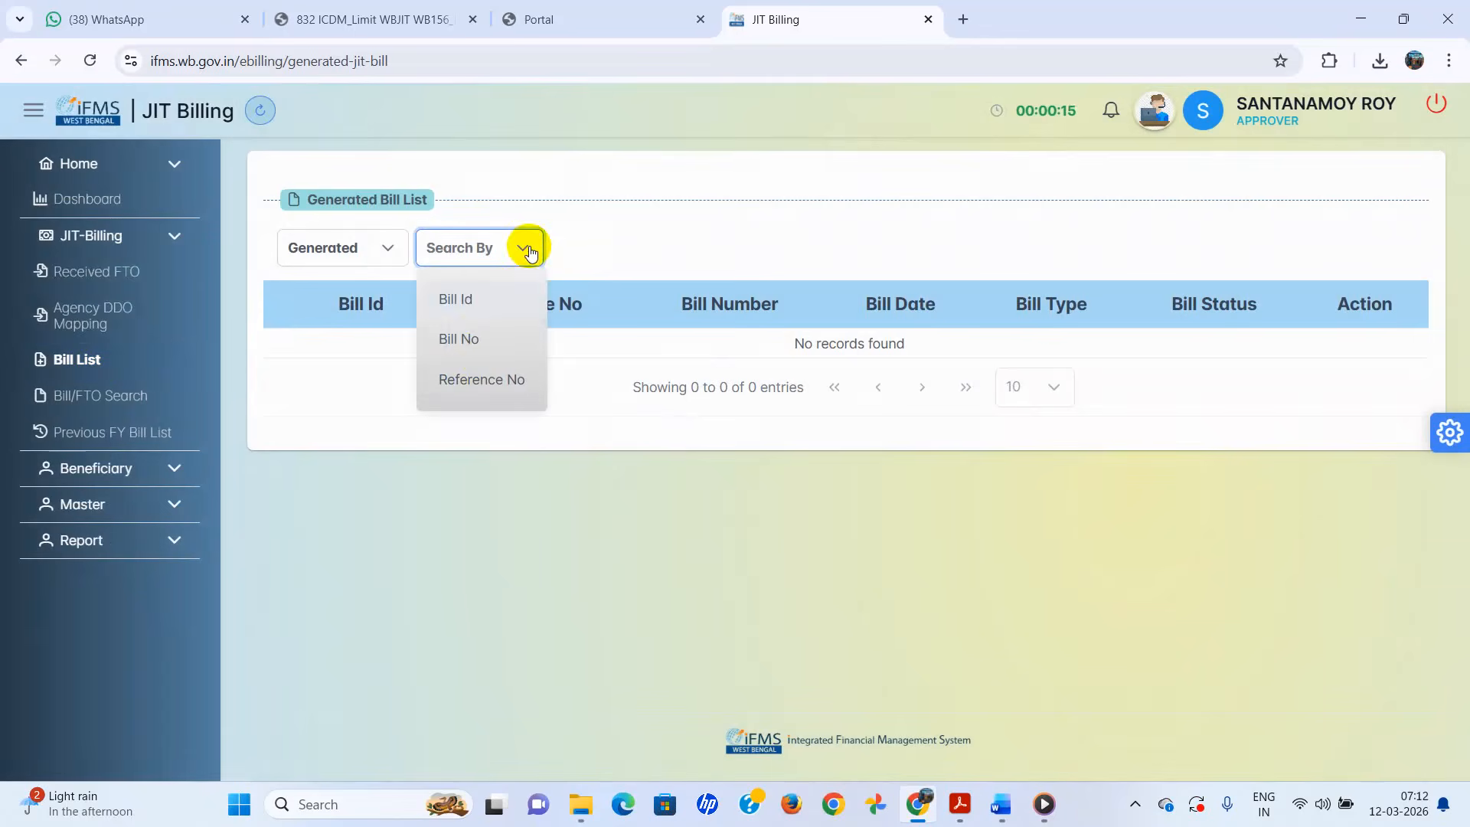
click(475, 342)
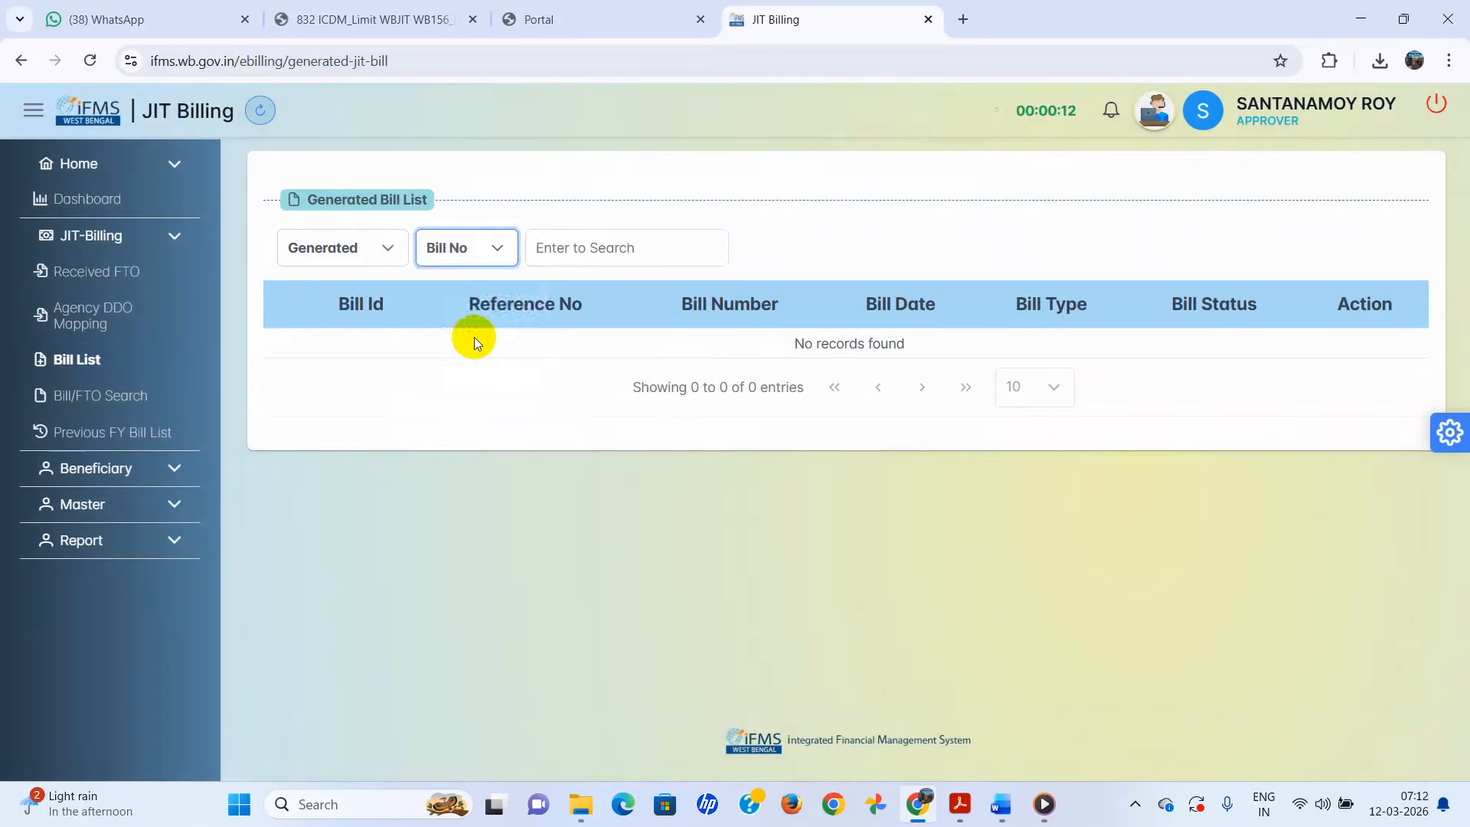
click(668, 254)
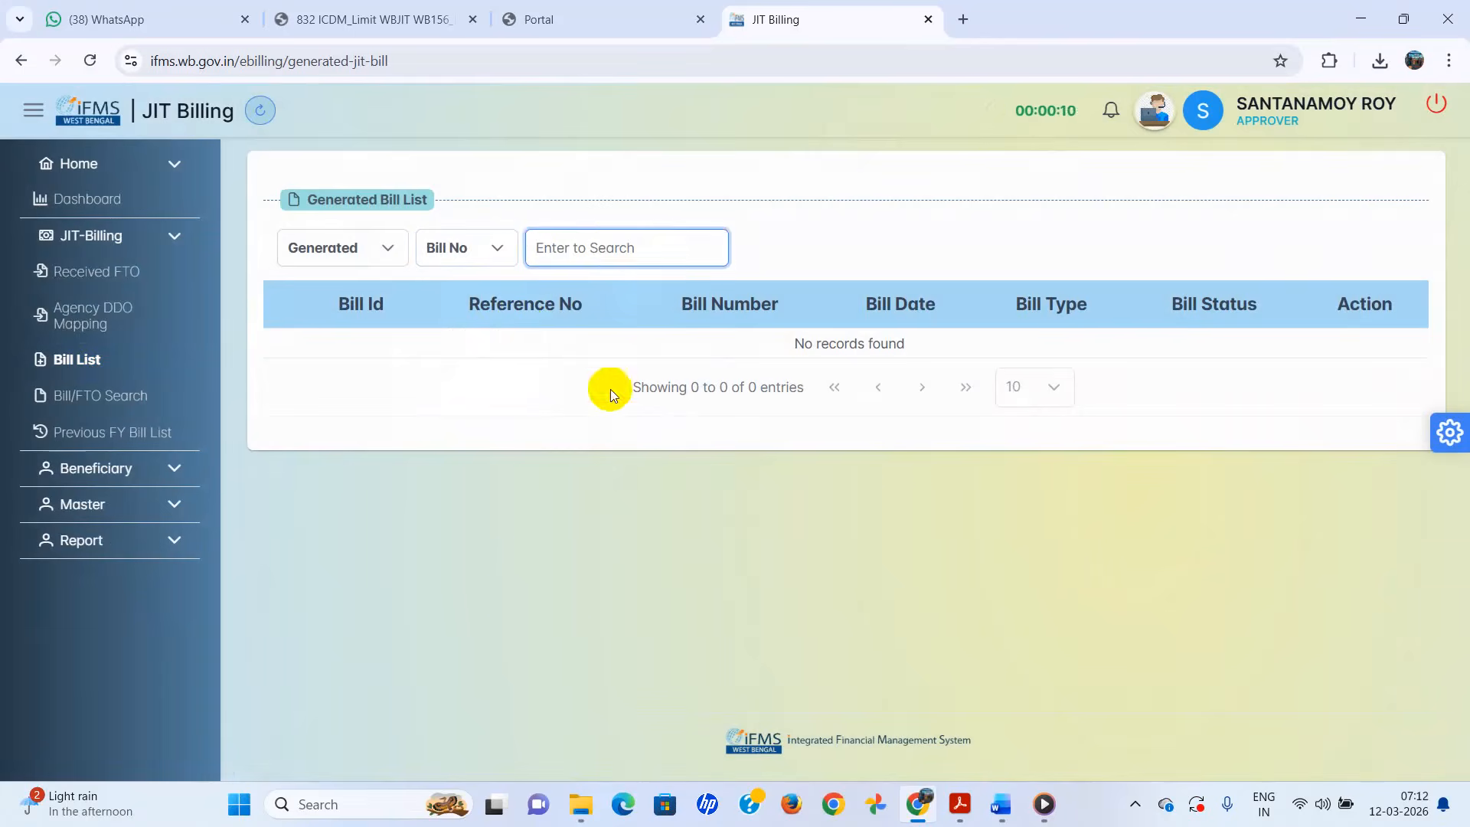
click(543, 571)
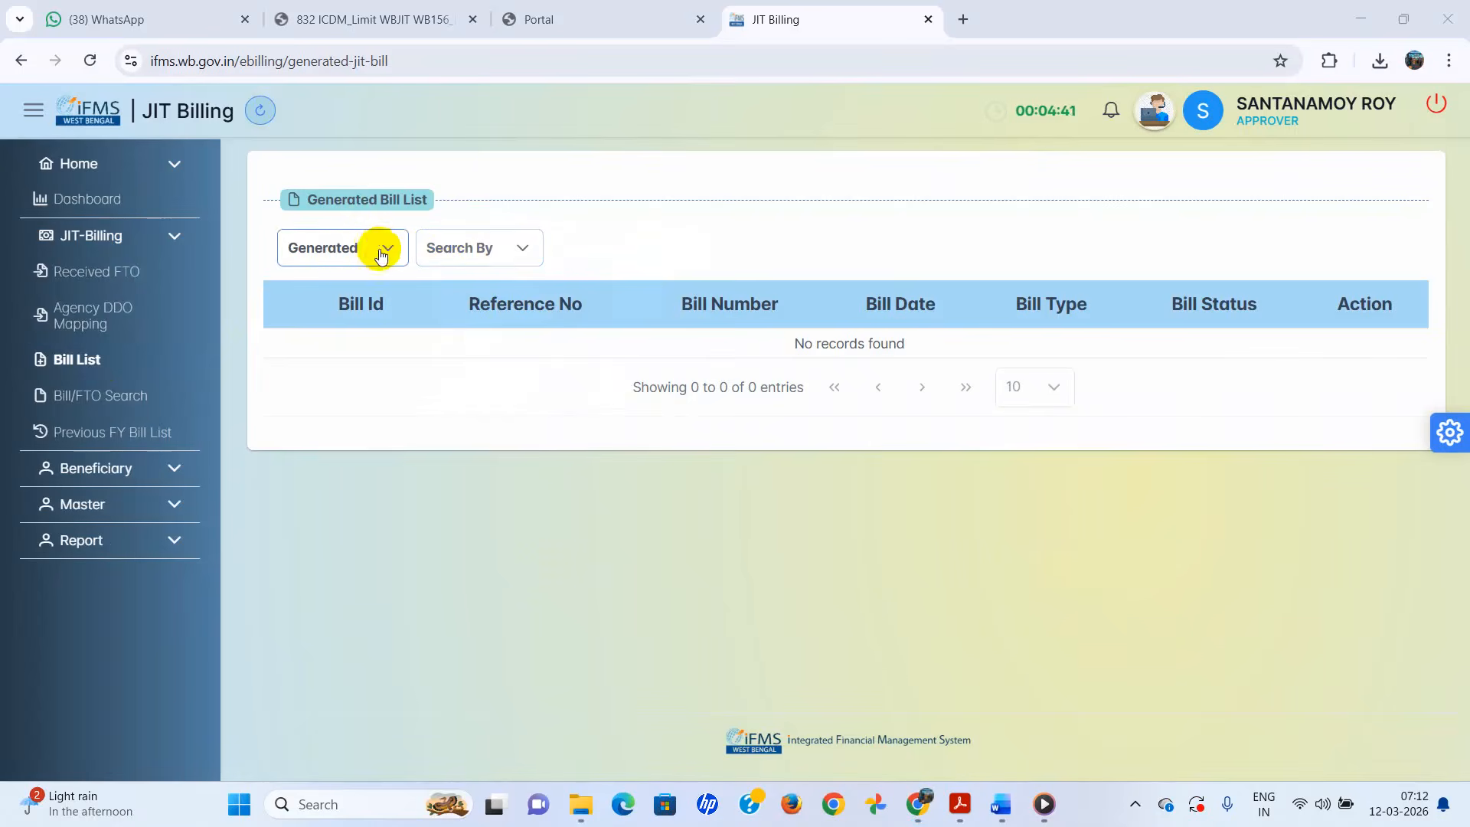
click(390, 251)
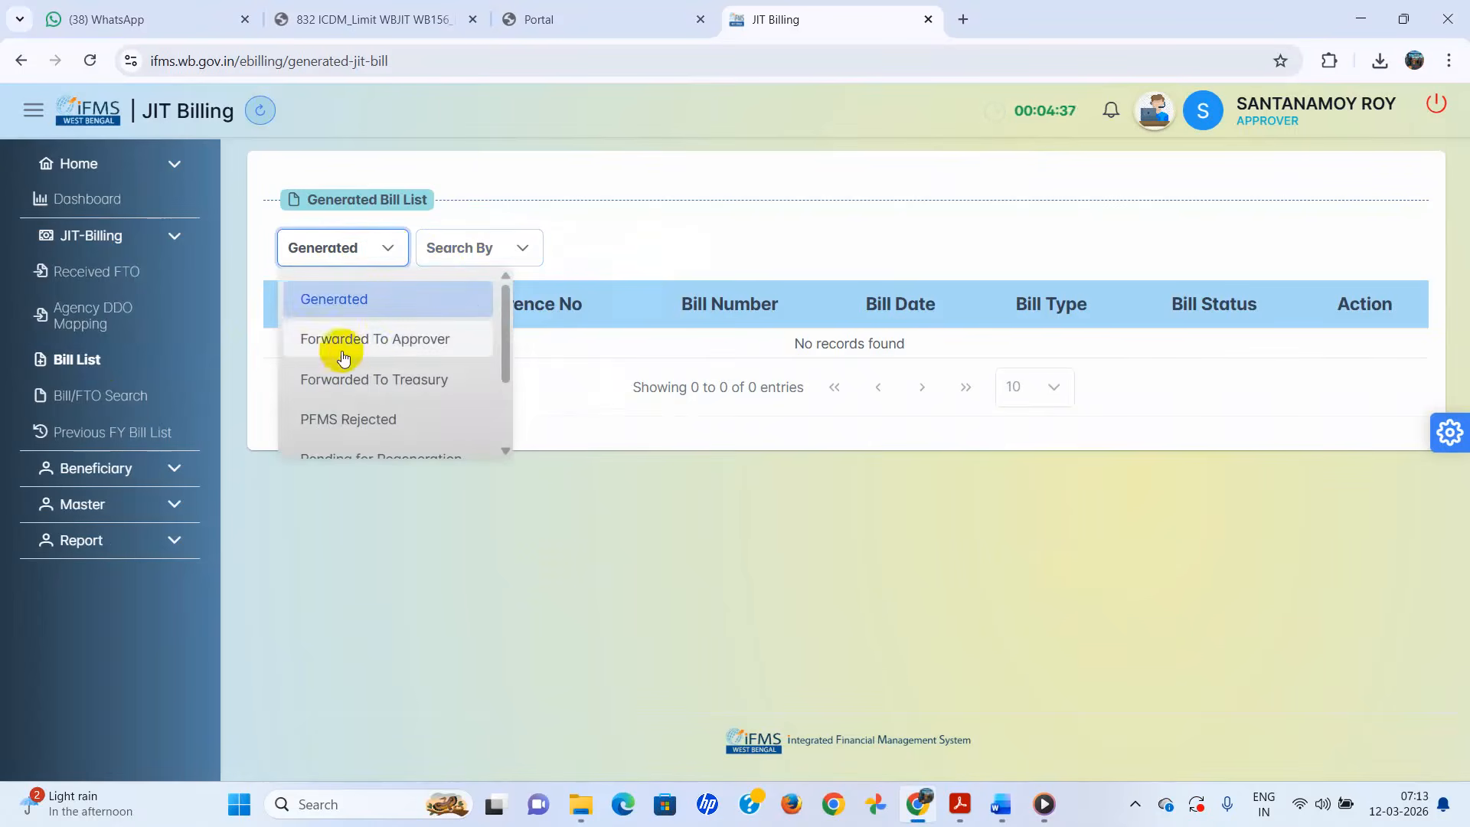
click(386, 387)
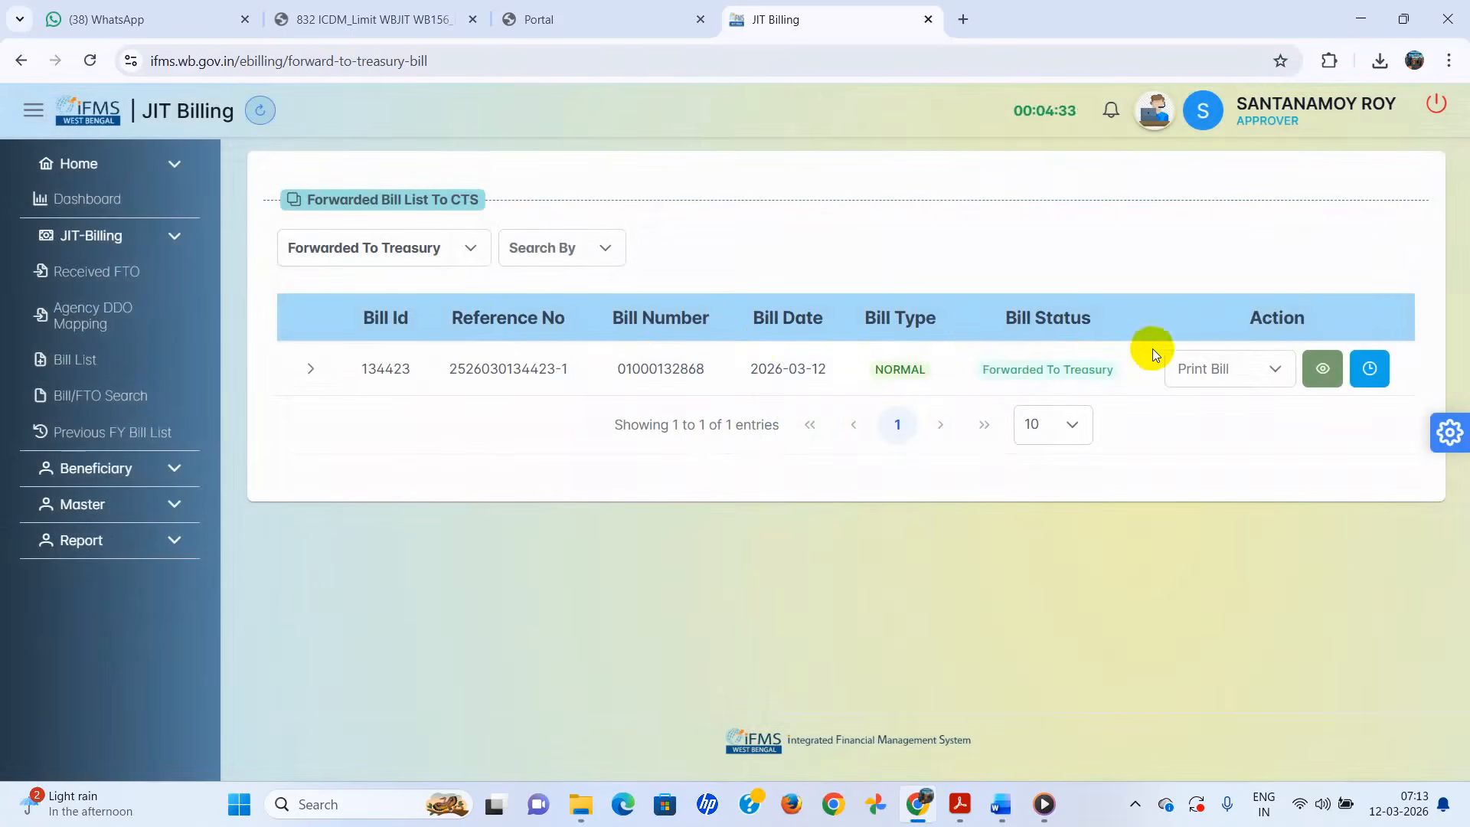
- Open the bill's TR 26A PDF from Print Bill and return to the forwarded bill list
click(1278, 371)
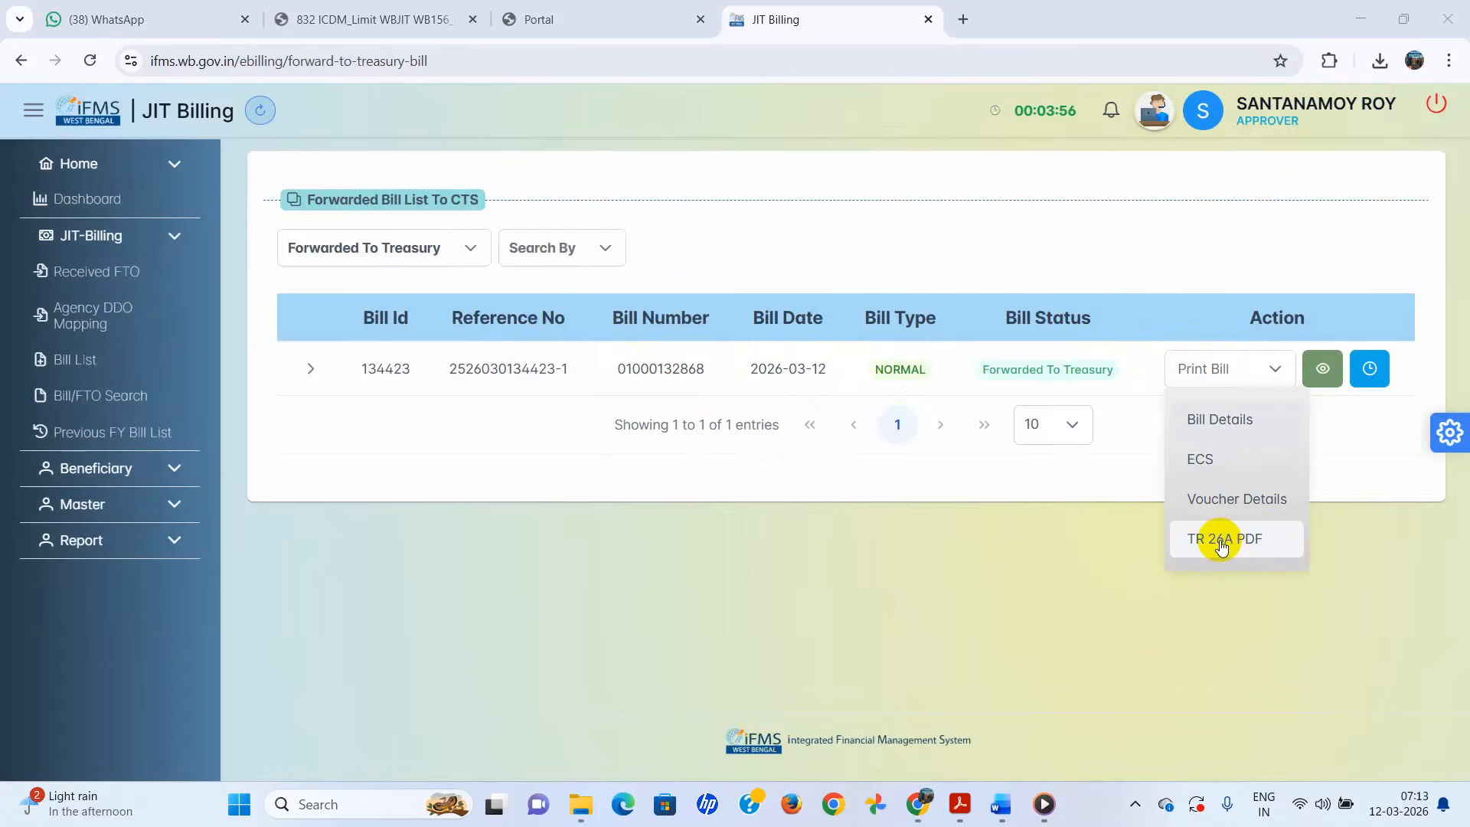
click(1221, 542)
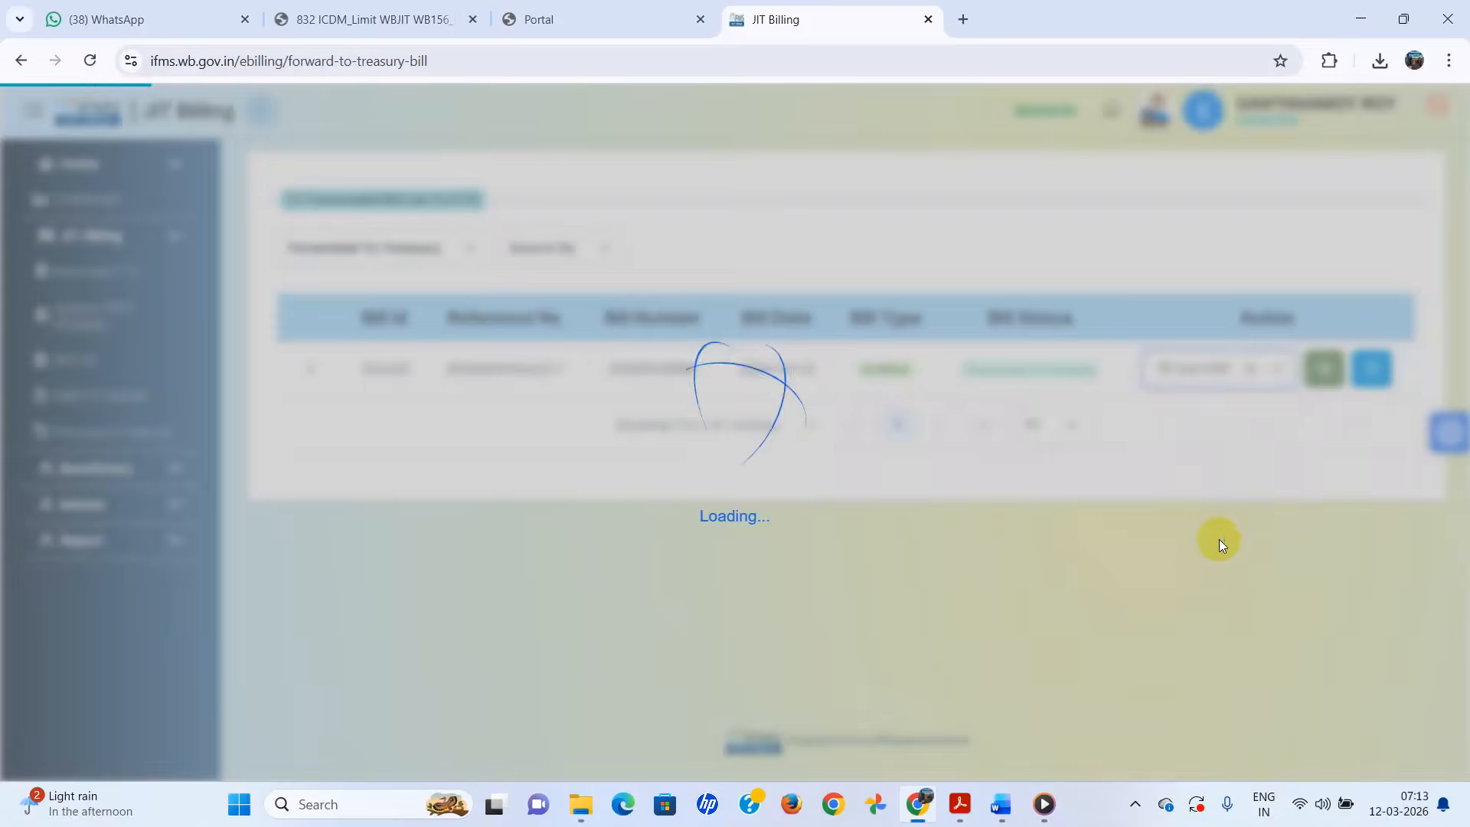
scroll(742, 469, down, 10)
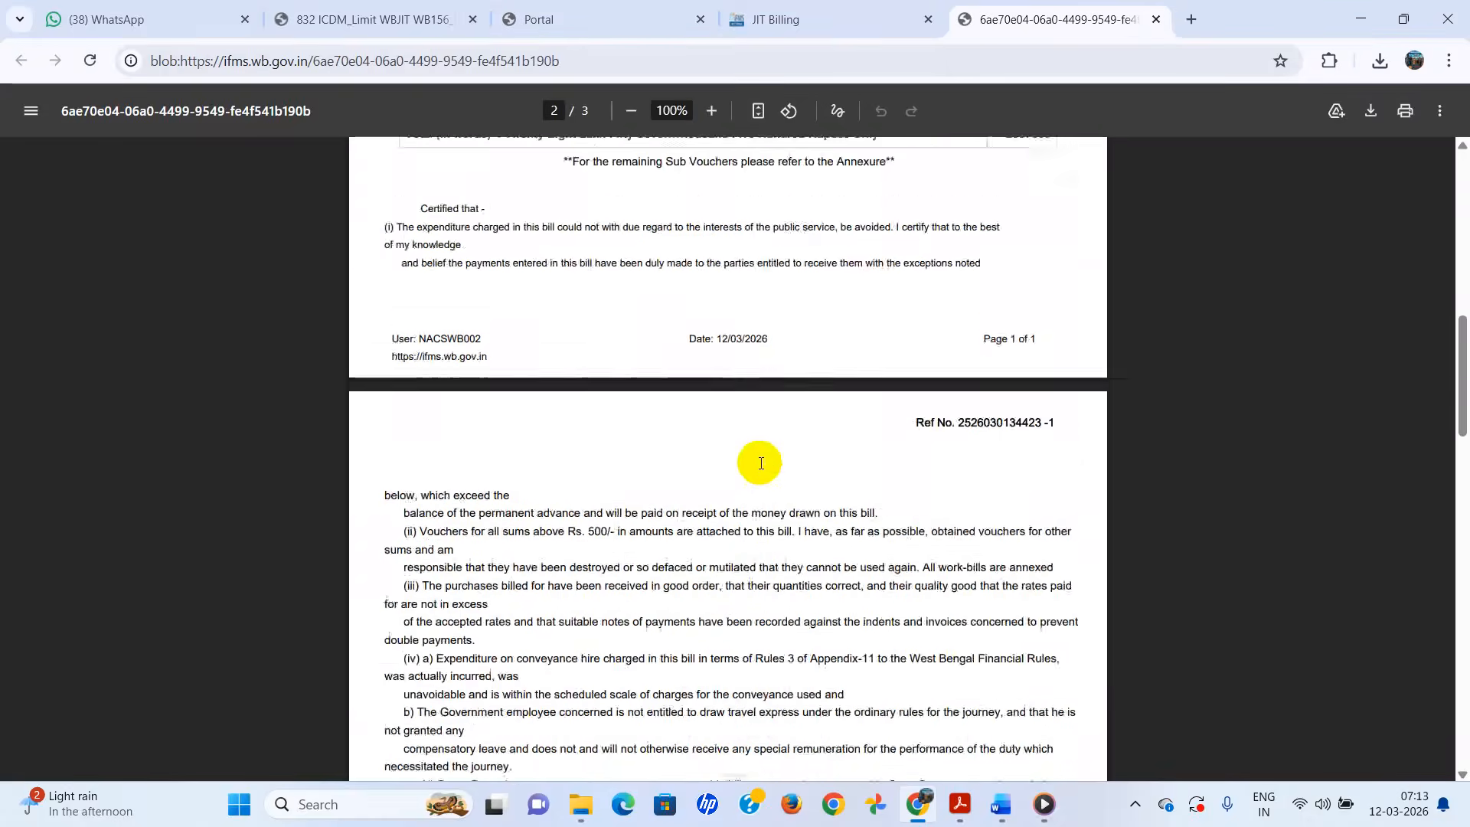
scroll(761, 462, up, 6)
scroll(761, 462, up, 5)
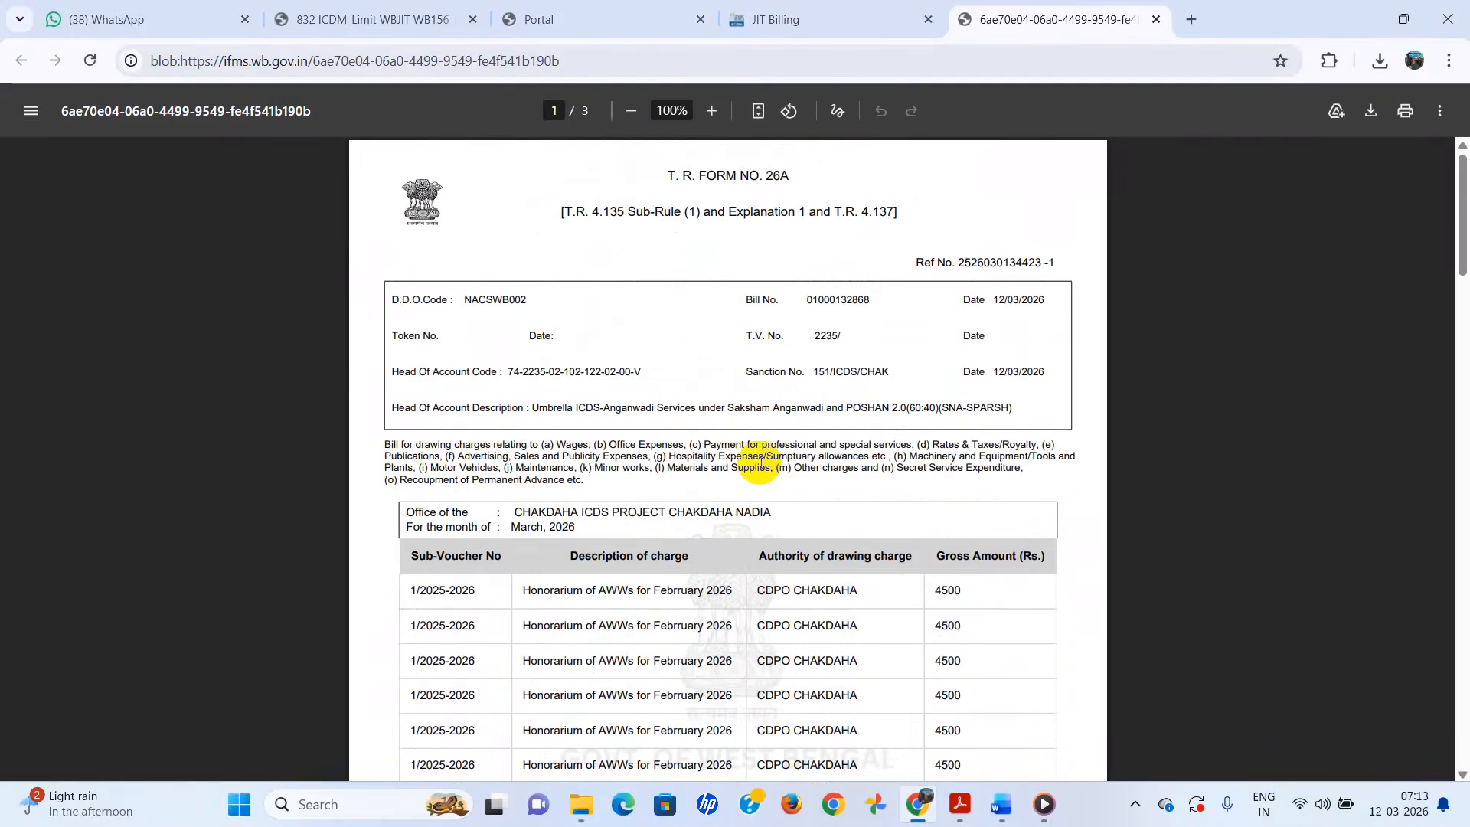
click(829, 23)
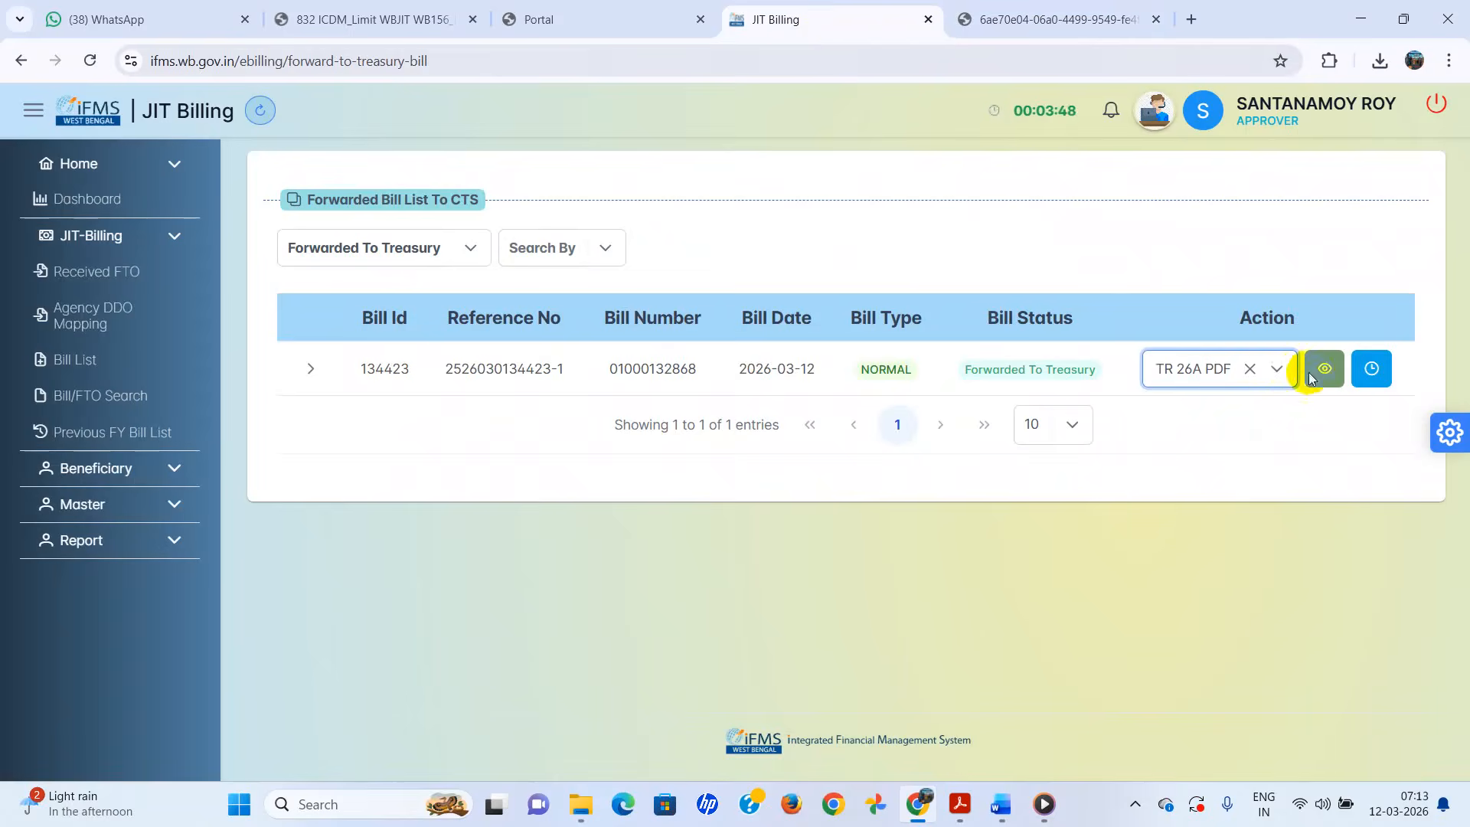
- Open the bill's 29-page ECS PDF and return to the forwarded bill list
click(1276, 373)
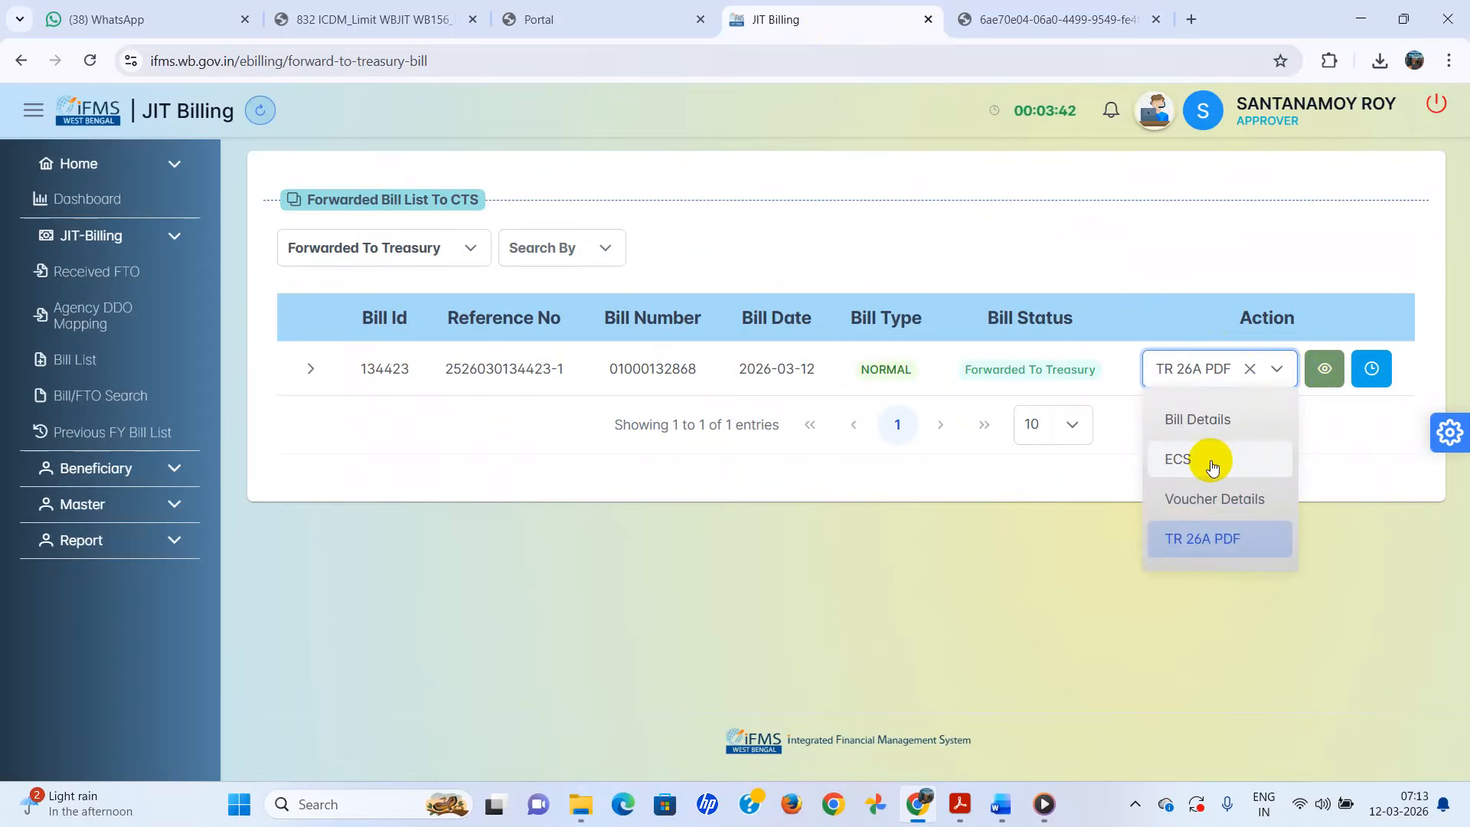
click(1182, 458)
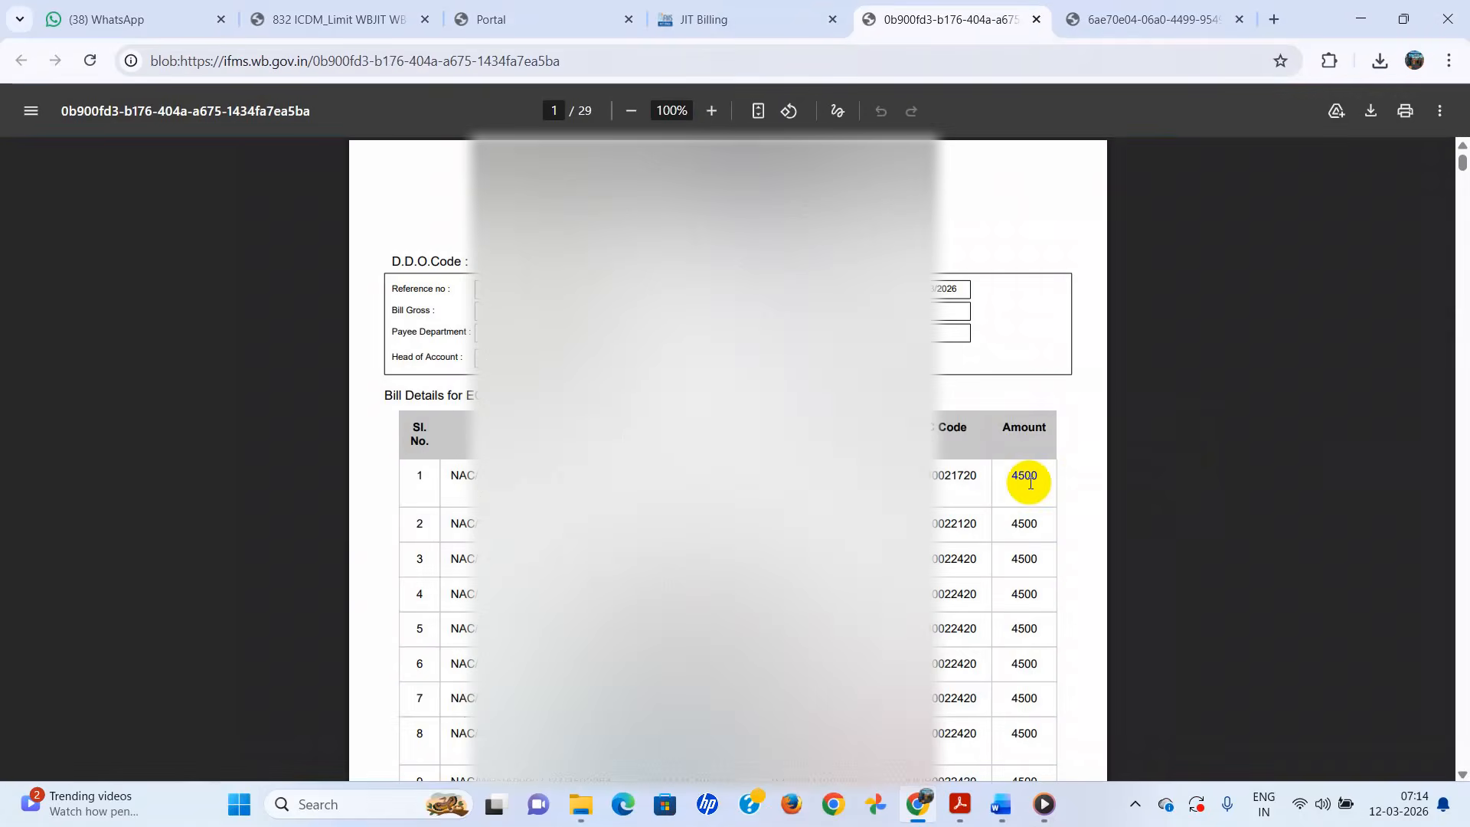
scroll(1027, 479, down, 15)
scroll(1030, 484, up, 15)
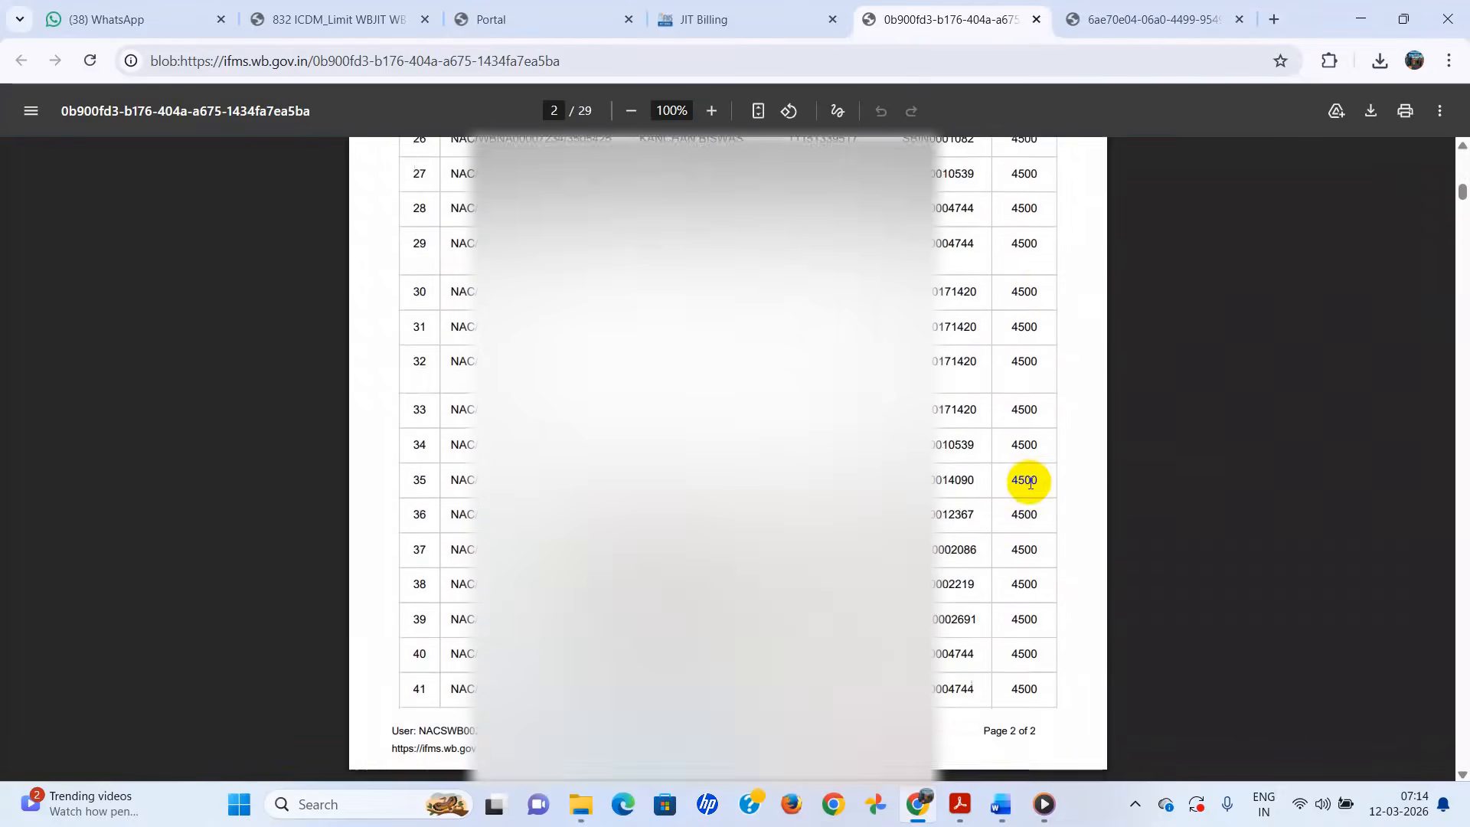
click(755, 18)
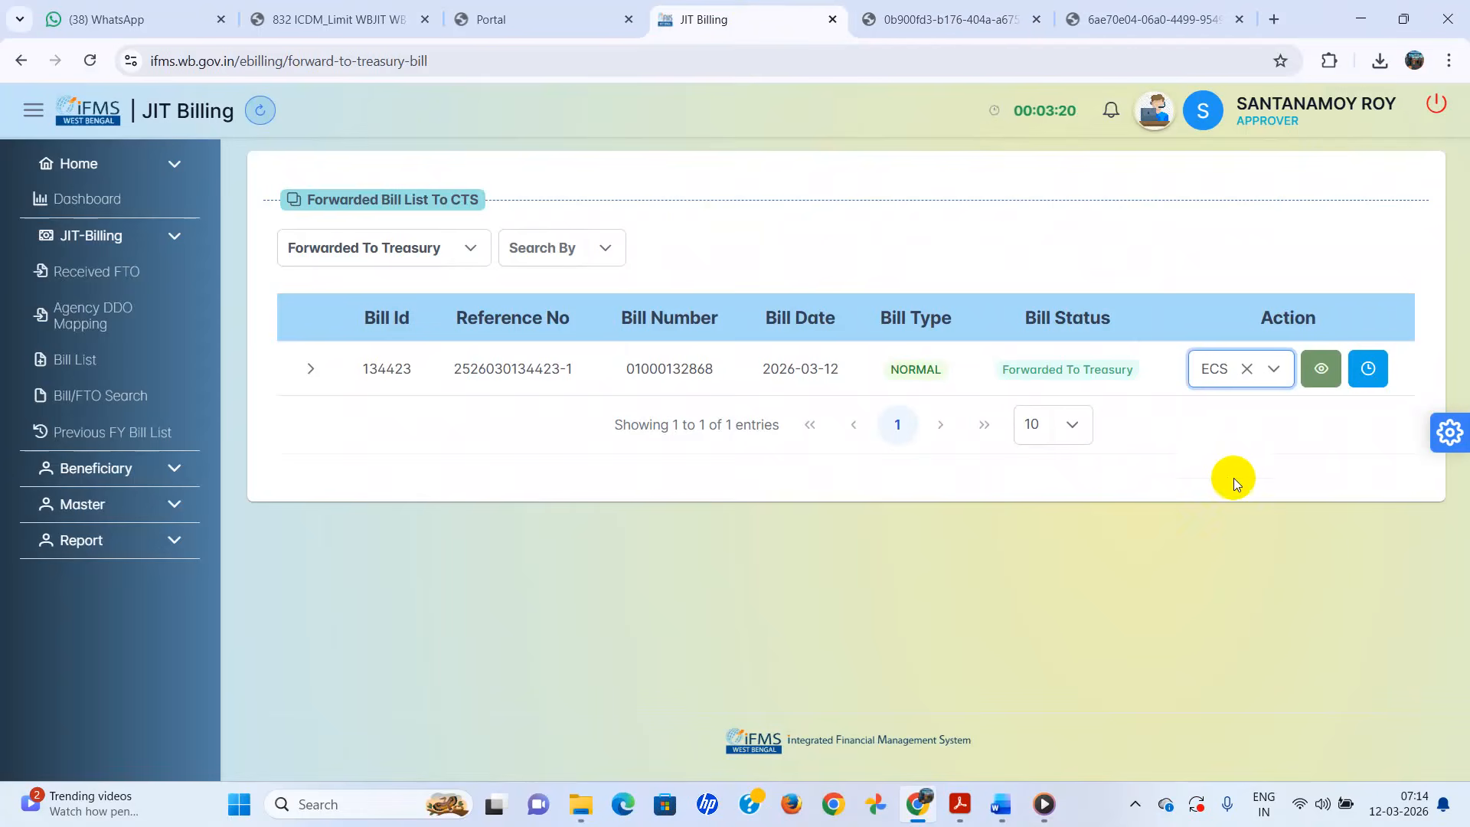
click(1274, 369)
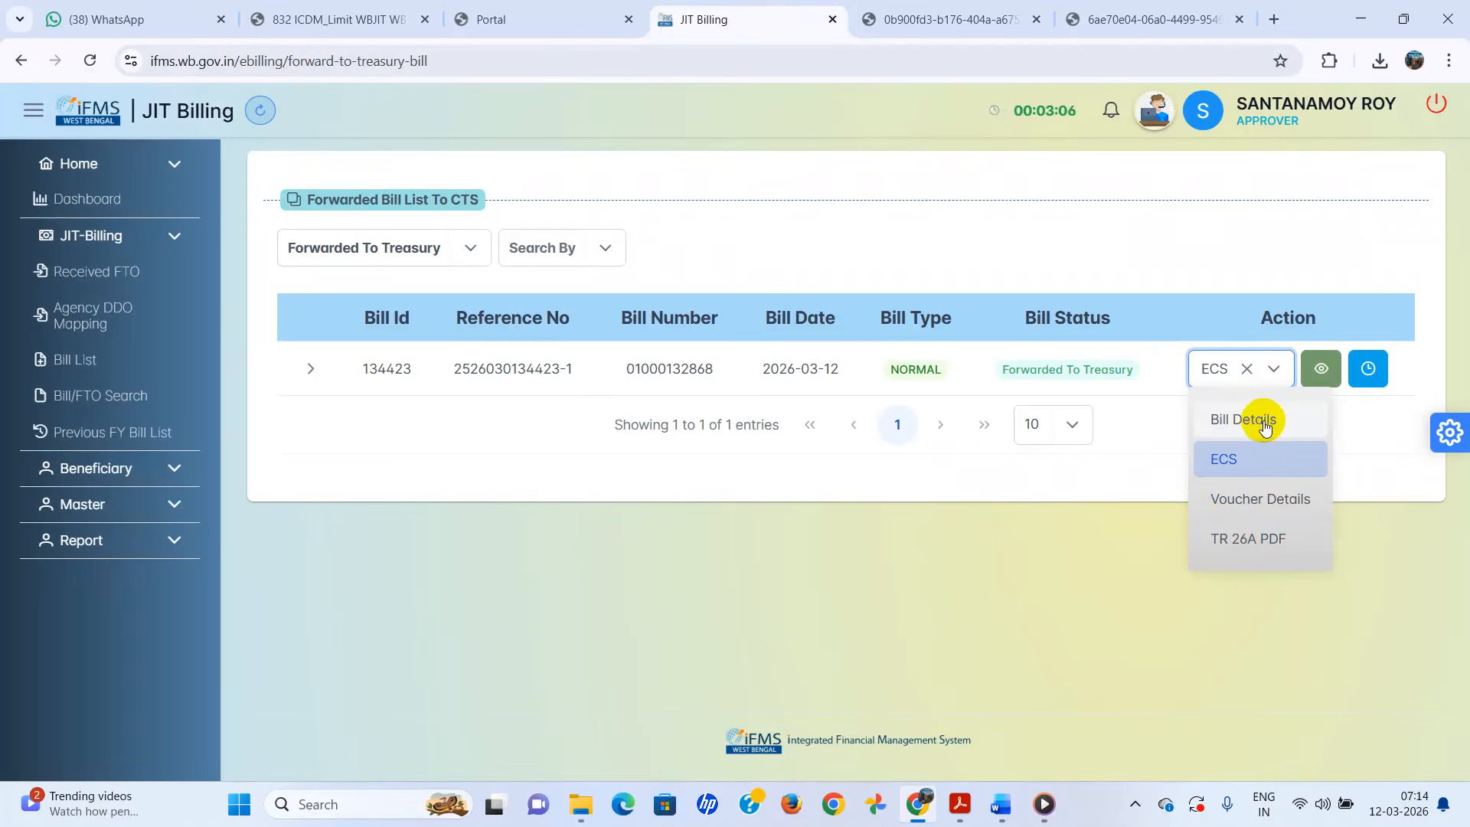
click(1129, 547)
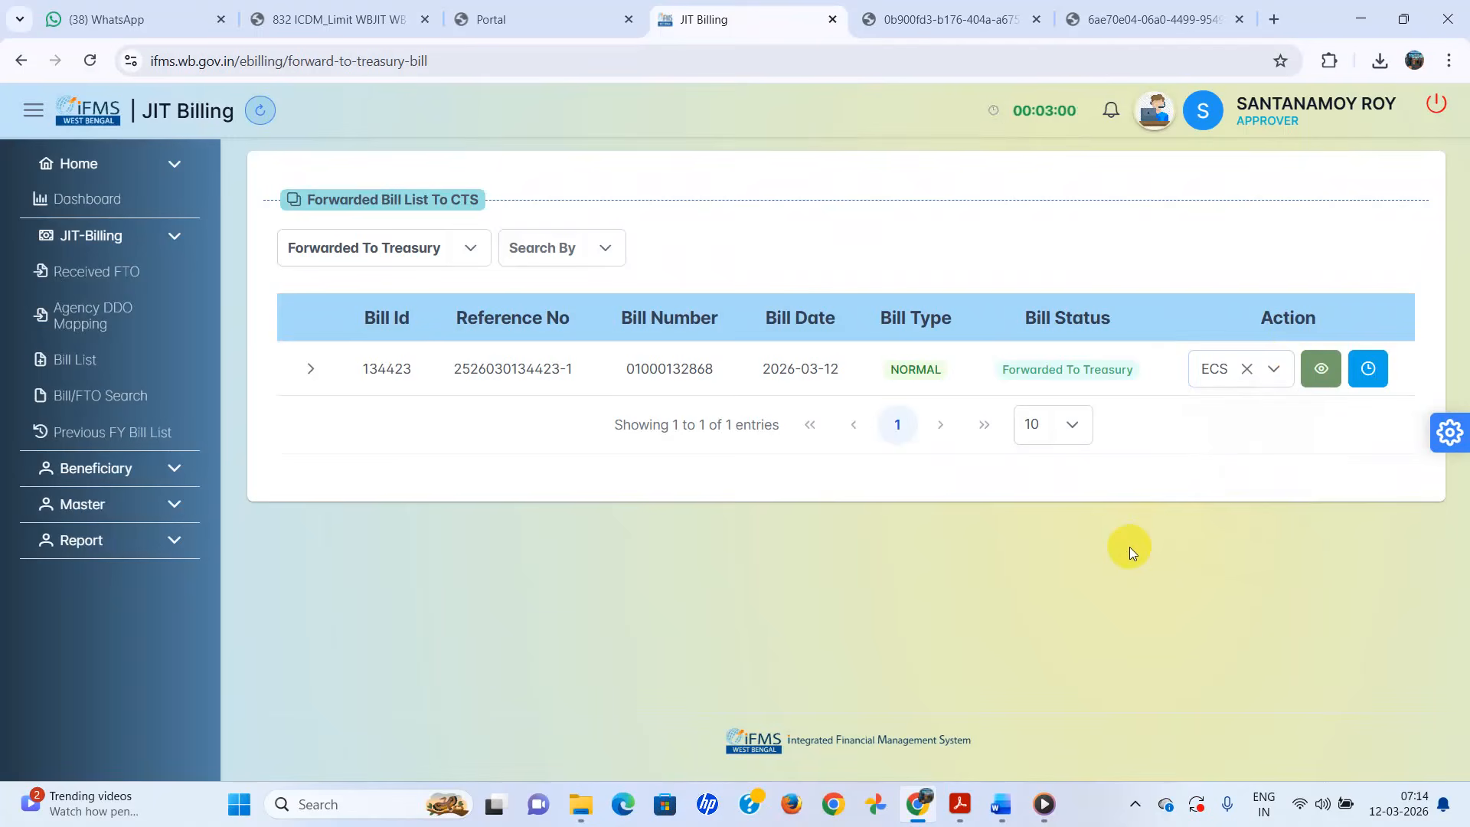